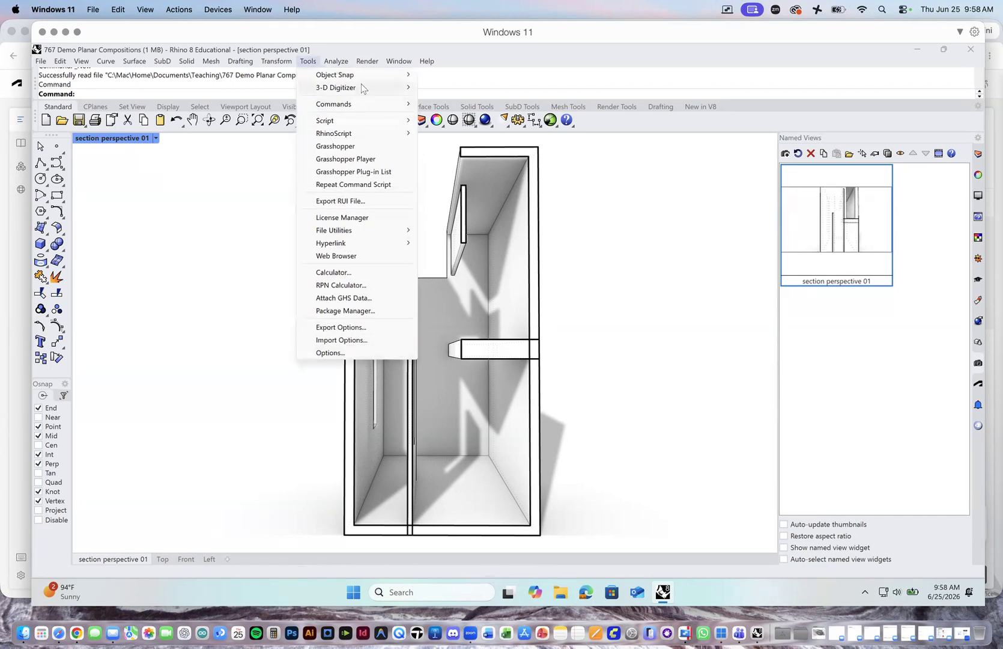
# Review the section style settings of Layer 09 - final version in the layer list without changing them.
pyautogui.click(319, 61)
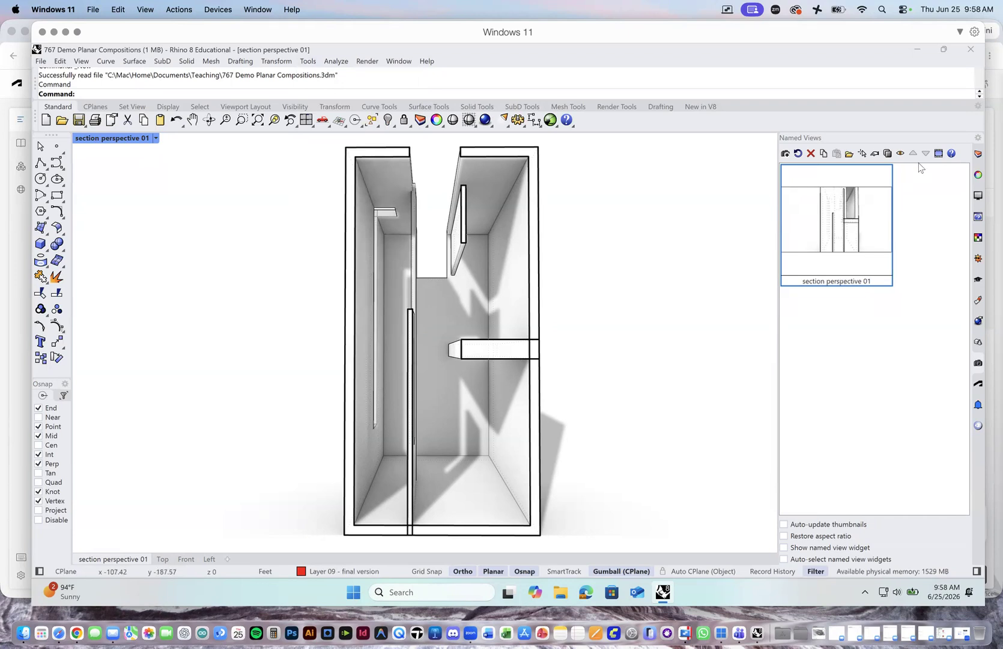
pyautogui.click(978, 153)
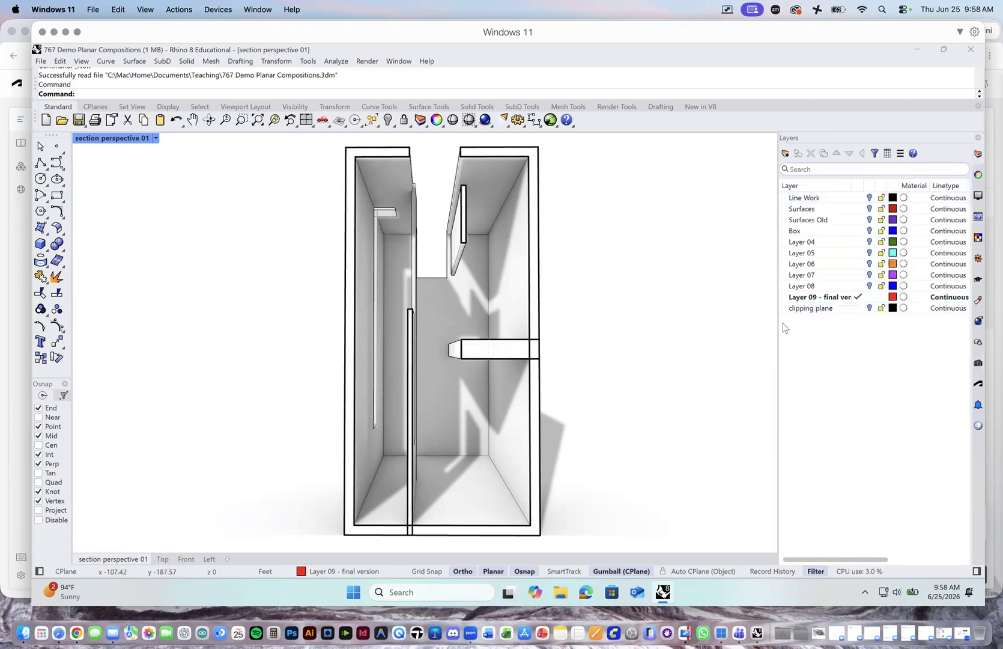
pyautogui.moveTo(779, 320); pyautogui.dragTo(661, 319)
pyautogui.click(696, 298)
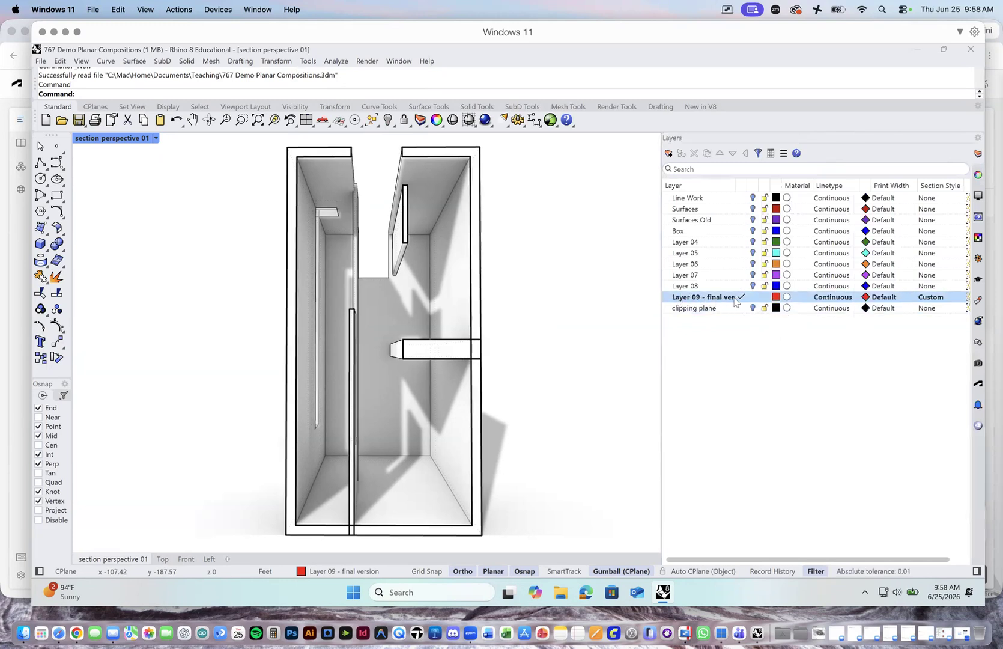
pyautogui.click(939, 301)
pyautogui.click(935, 299)
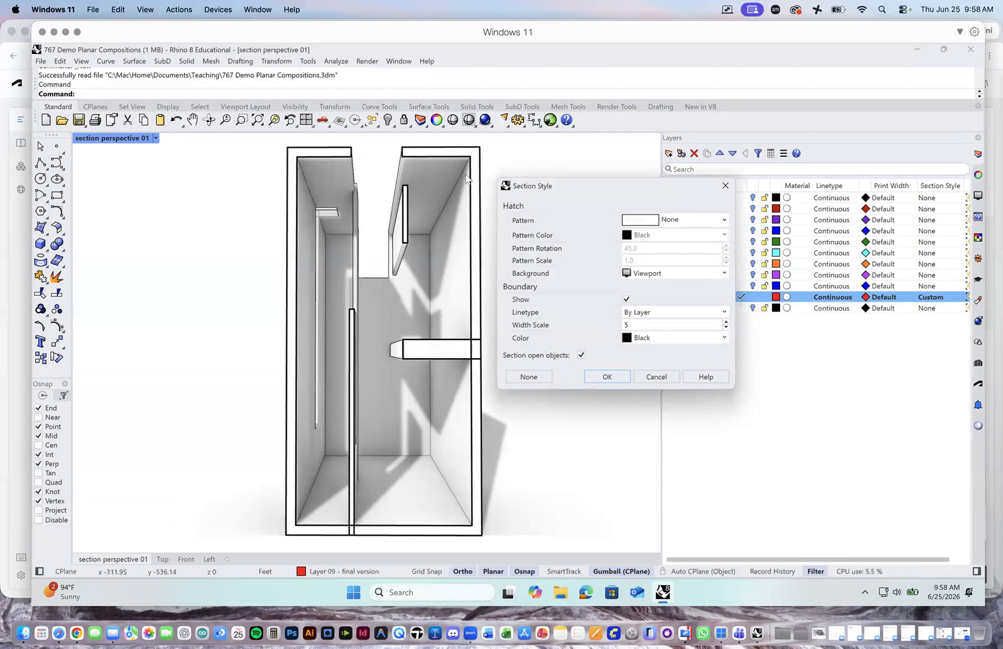
pyautogui.click(660, 378)
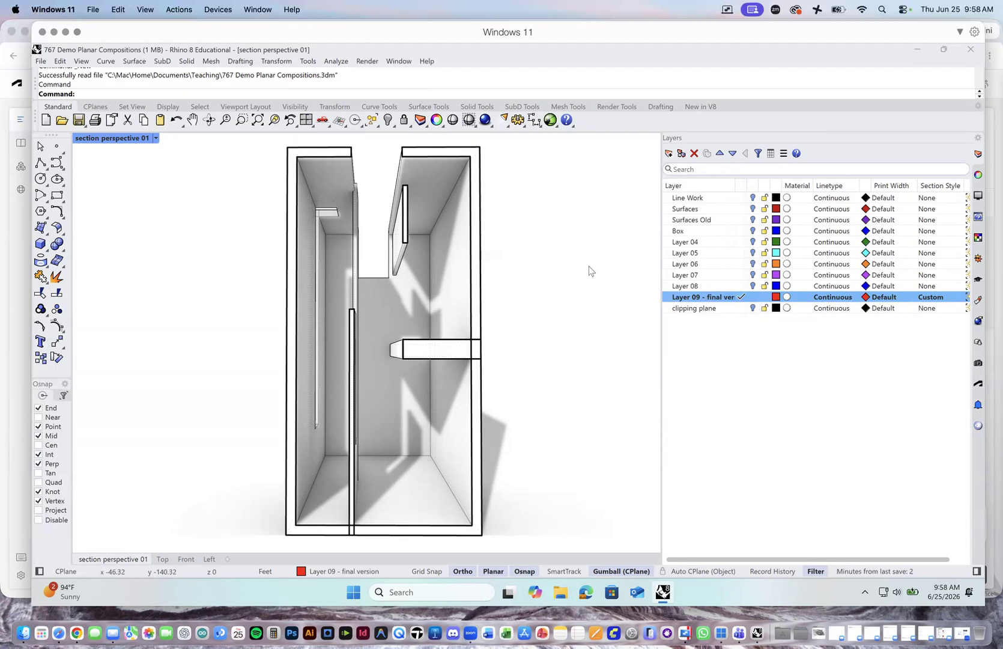
# Try capturing the section perspective 01 view to a PNG file at viewport resolution with a scale of 2.
pyautogui.click(82, 61)
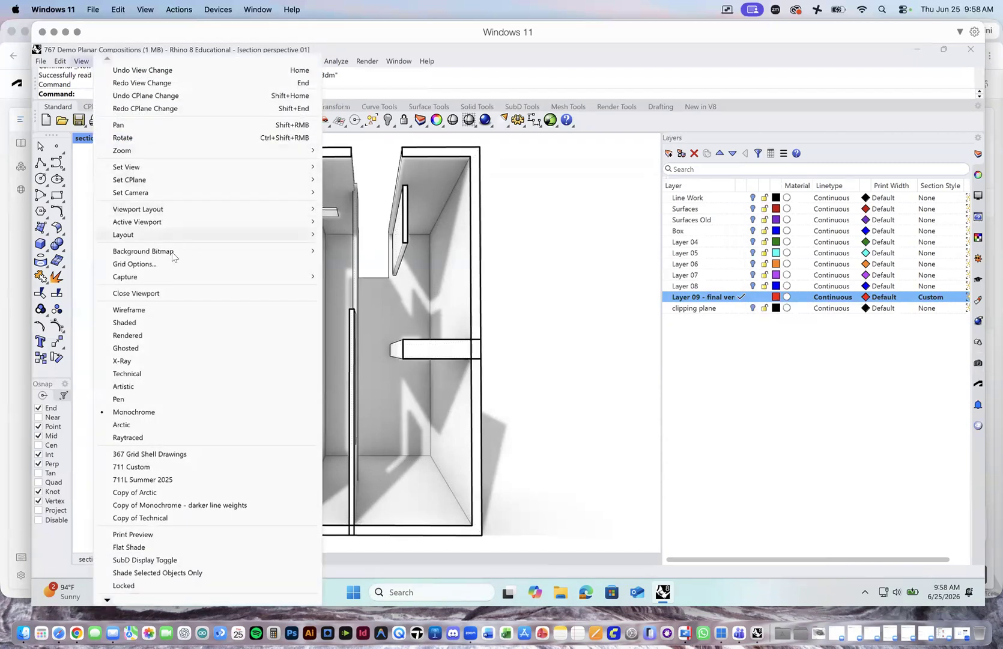
pyautogui.moveTo(180, 277)
pyautogui.click(359, 290)
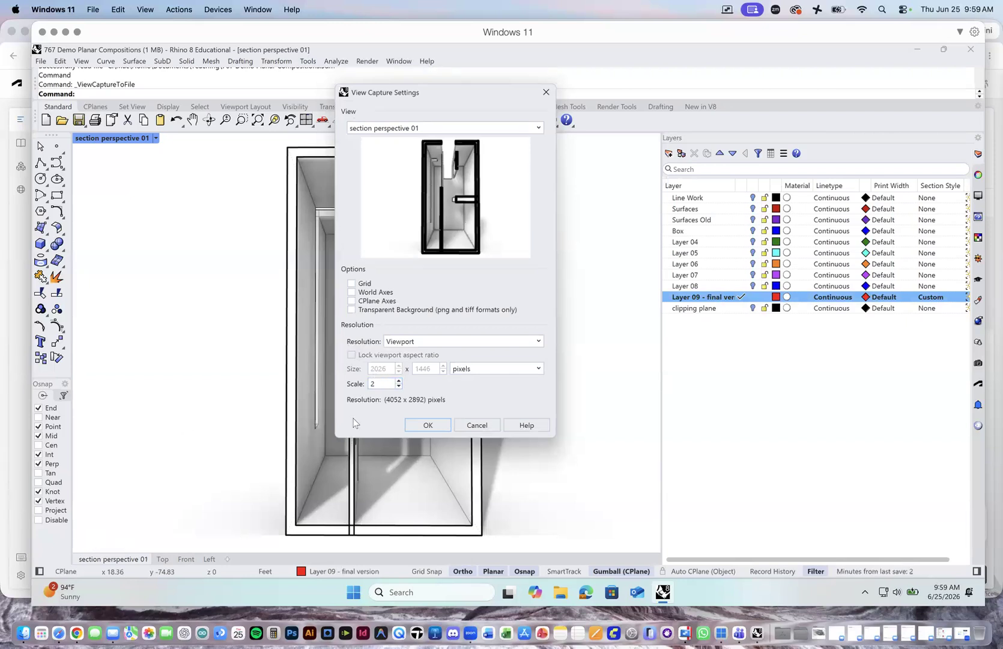
pyautogui.moveTo(379, 383); pyautogui.dragTo(358, 382)
pyautogui.write('1')
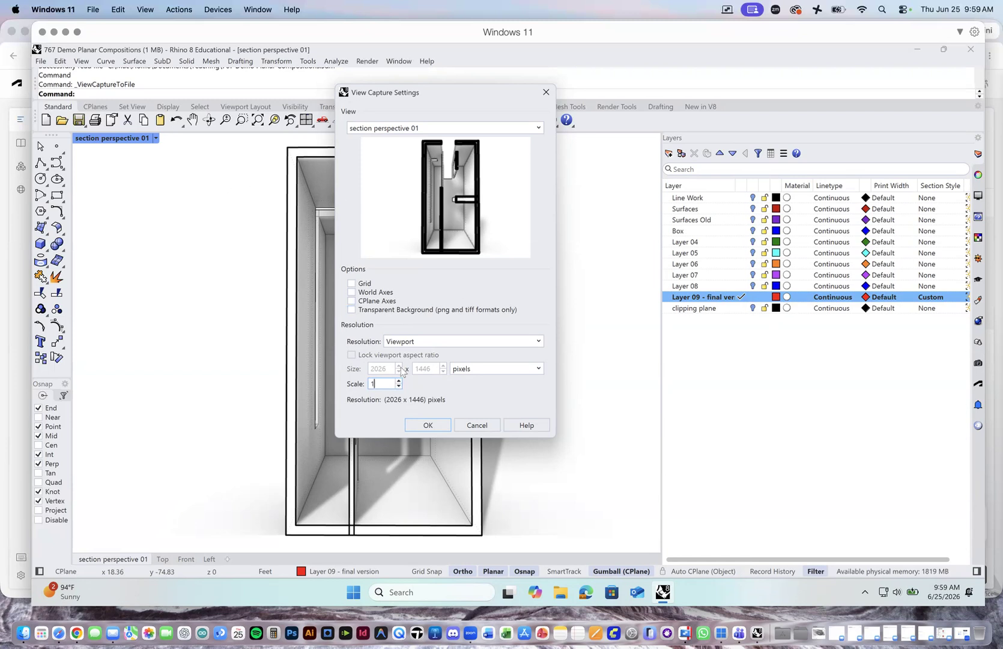
pyautogui.doubleClick(384, 383)
pyautogui.write('2')
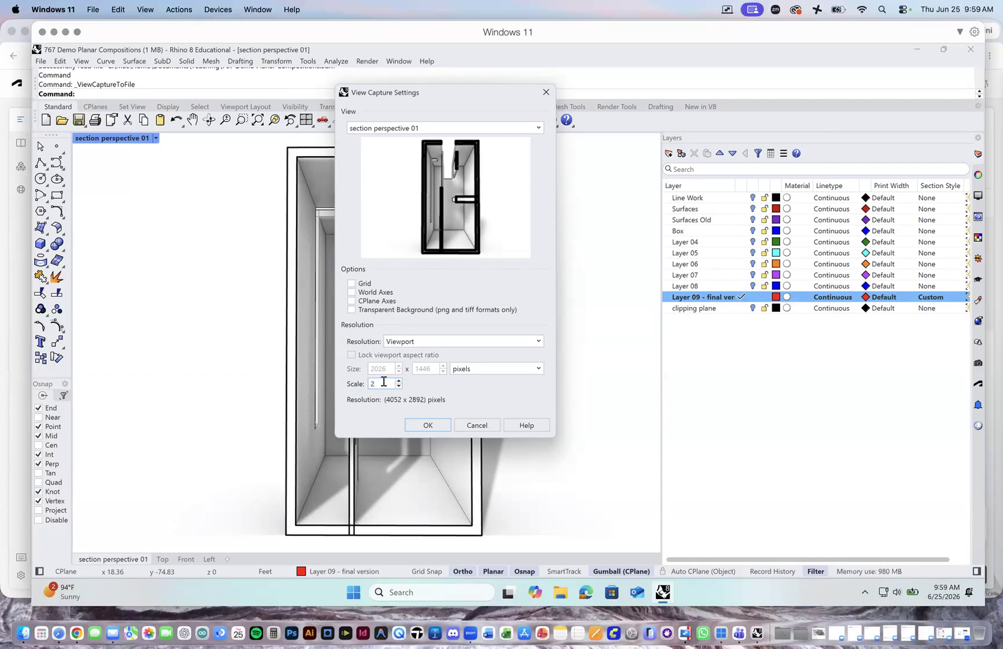
pyautogui.click(440, 423)
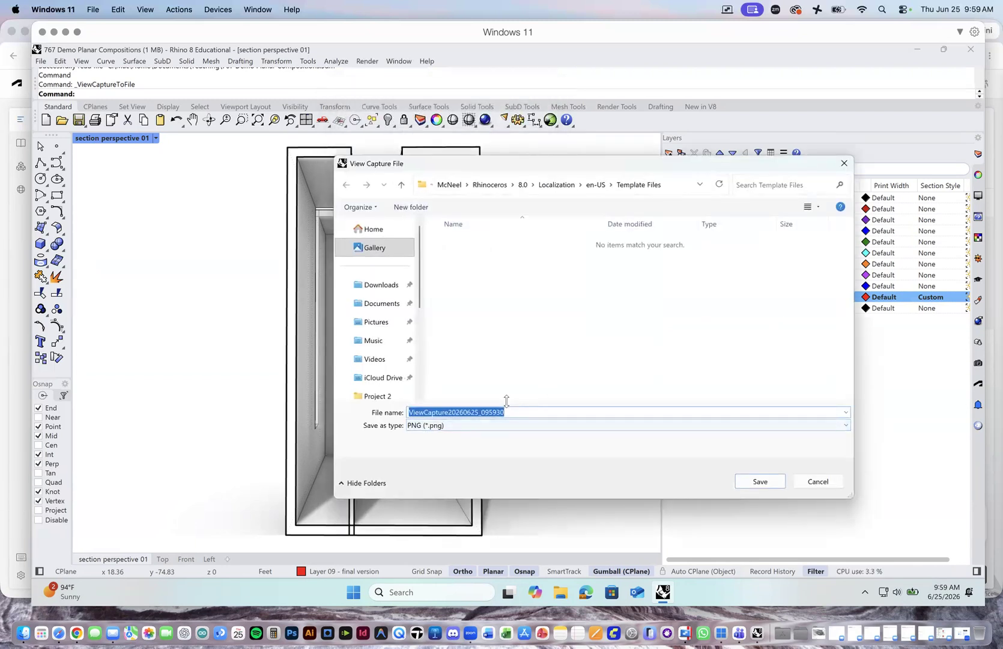
pyautogui.click(815, 483)
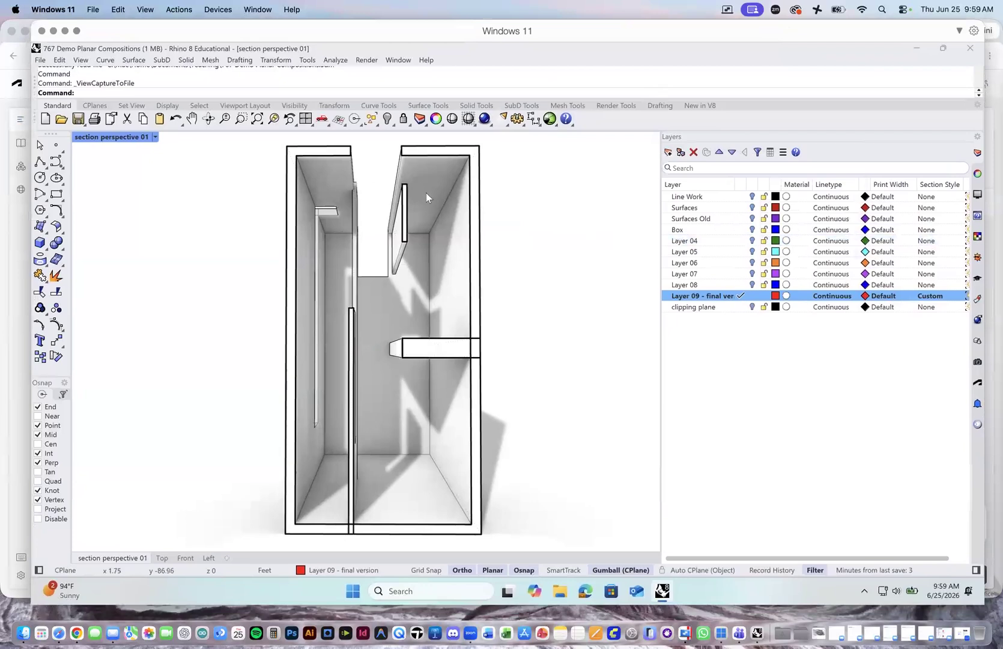
# Switch to Finder and open sectionDemo.ai from the Teaching folder in Illustrator, allowing access to data from other apps.
pyautogui.hotkey('ctrl', 'Up')
pyautogui.click(352, 257)
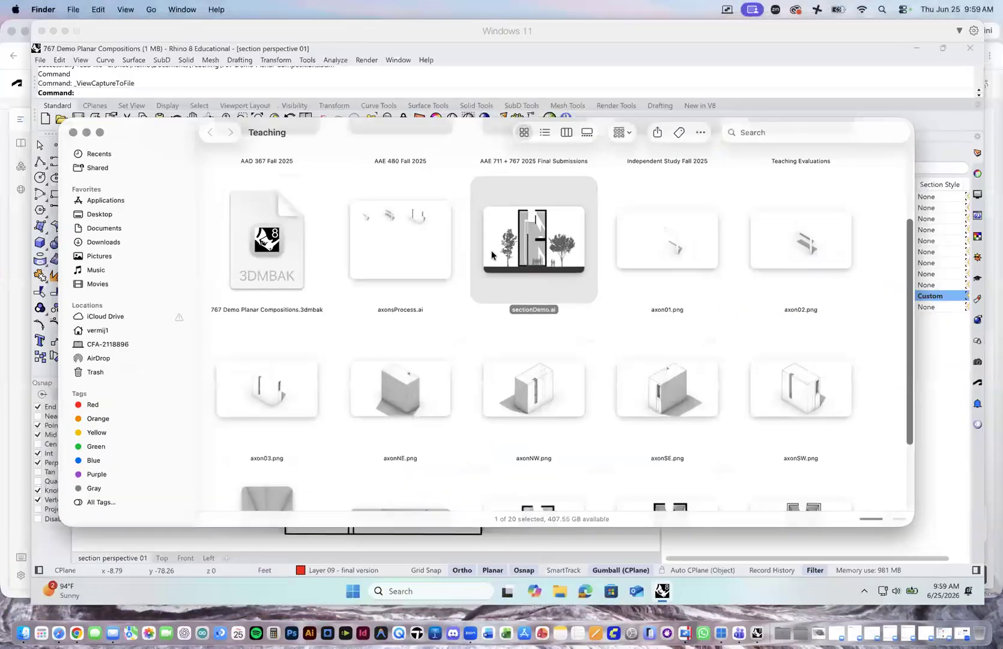
pyautogui.doubleClick(533, 233)
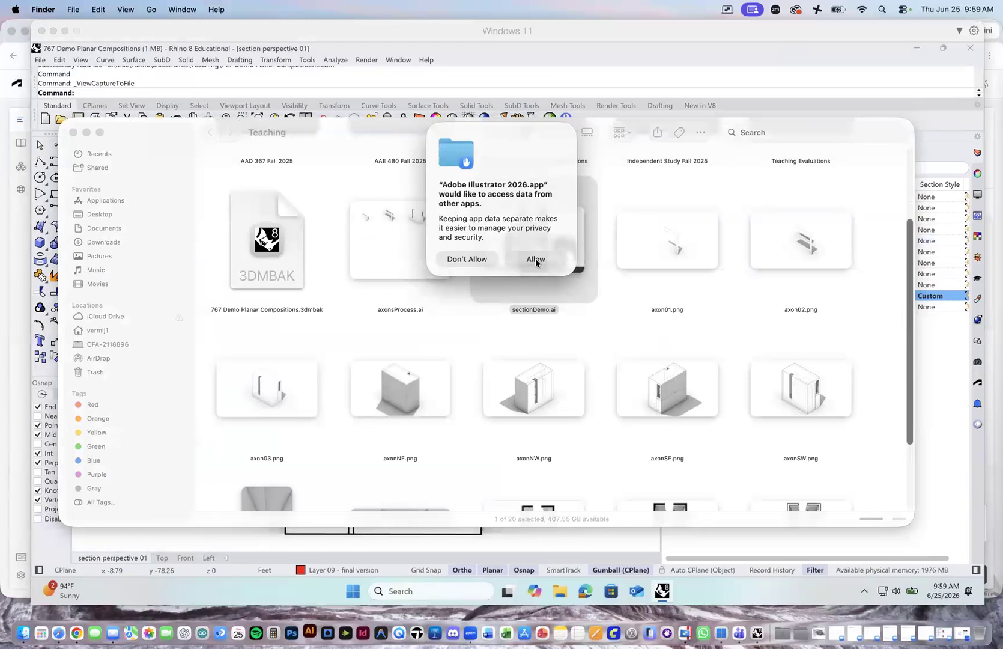
pyautogui.click(535, 260)
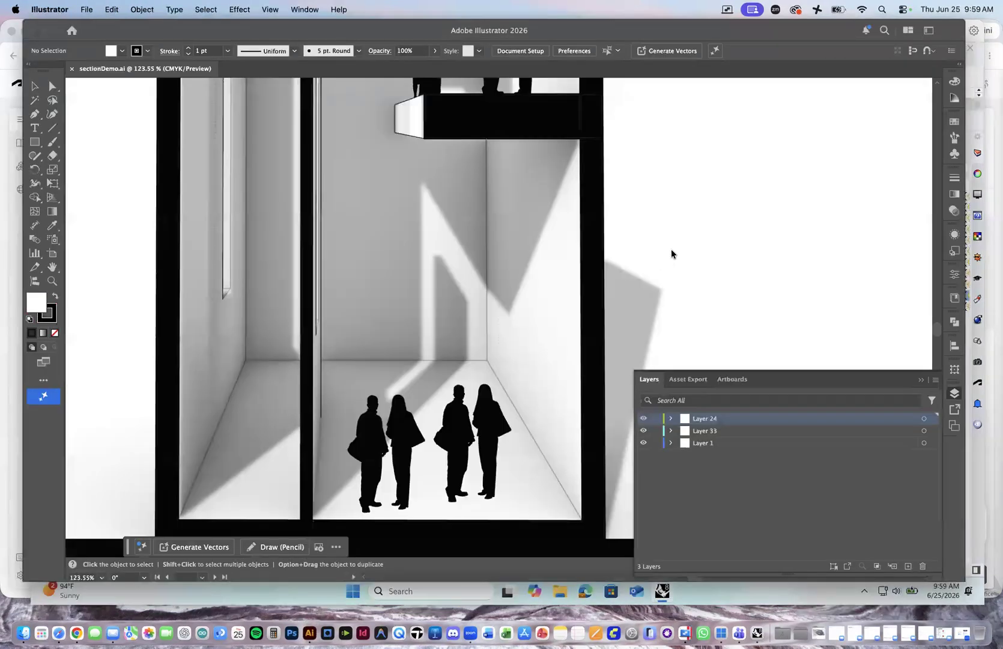
# Delete all artwork from both artboards, leaving Artboard 1 and Artboard 2 blank.
pyautogui.press('super+0')
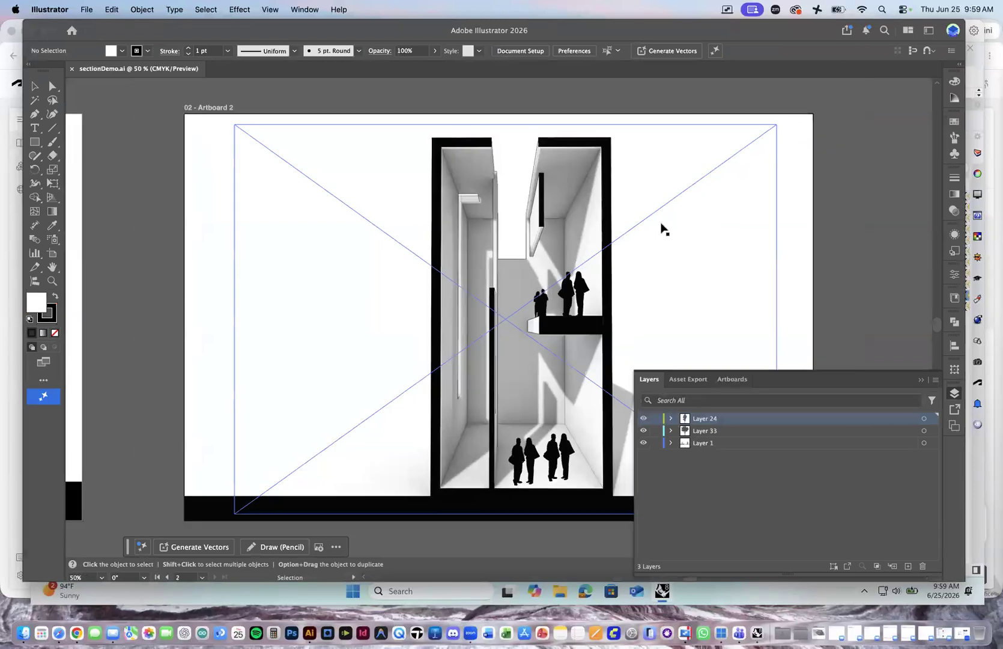
pyautogui.press('super+minus')
pyautogui.moveTo(256, 341); pyautogui.dragTo(563, 351)
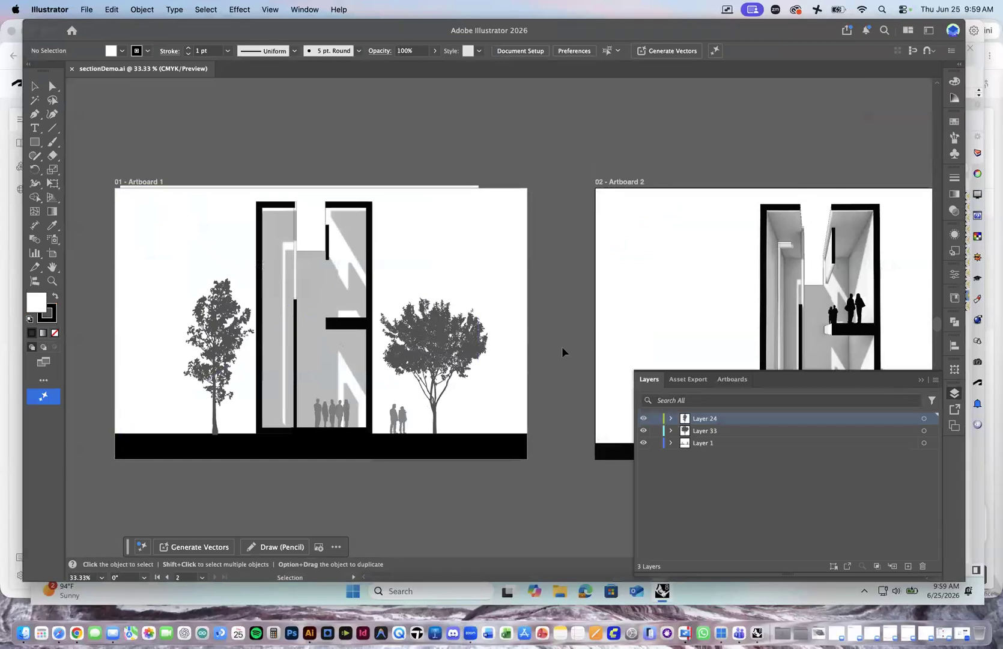
pyautogui.scroll(-6, 563, 351)
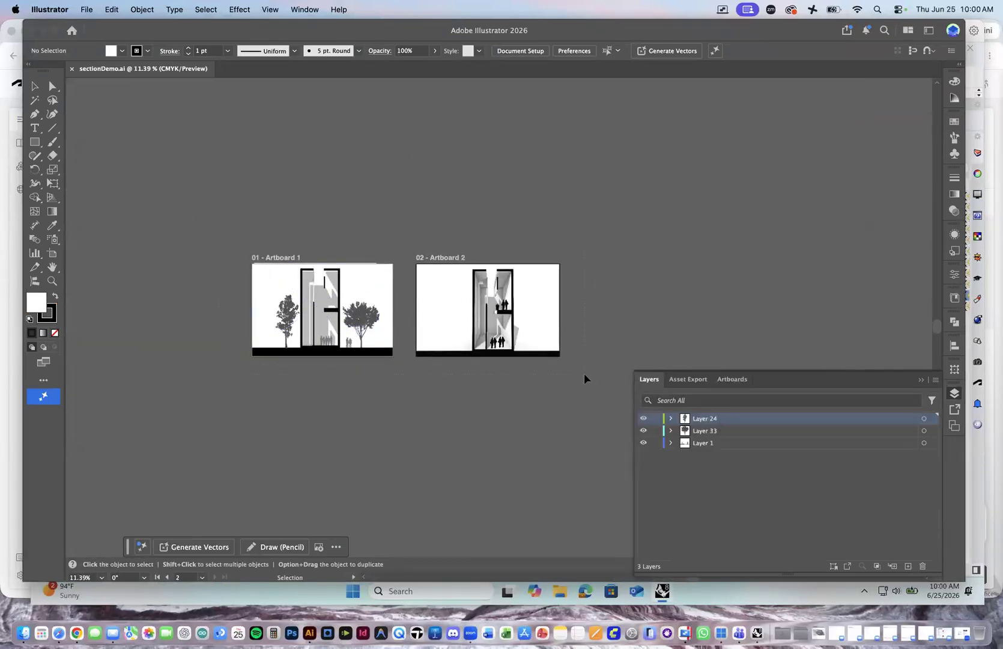
pyautogui.press('super+a')
pyautogui.press('Delete')
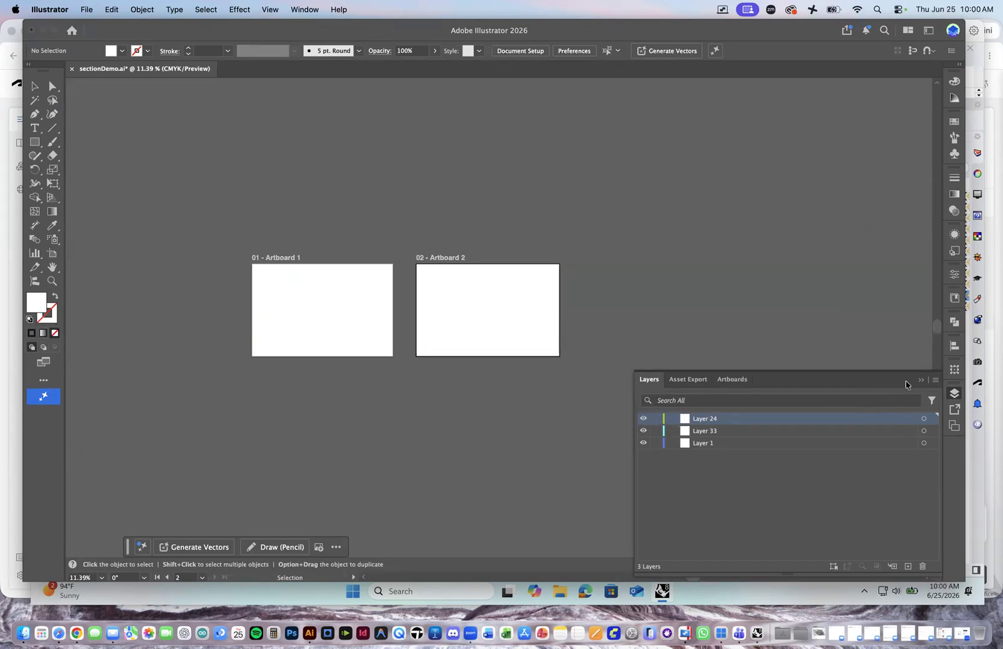
# Collapse the layer list and widen the Illustrator window to nearly fill the screen.
pyautogui.click(920, 382)
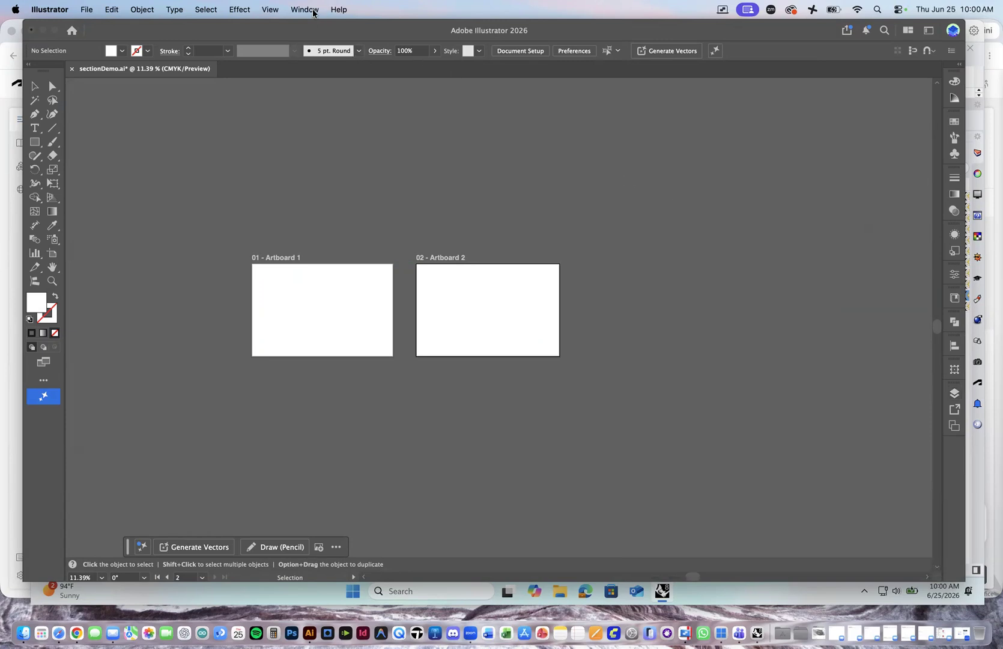
pyautogui.moveTo(295, 24); pyautogui.dragTo(279, 24)
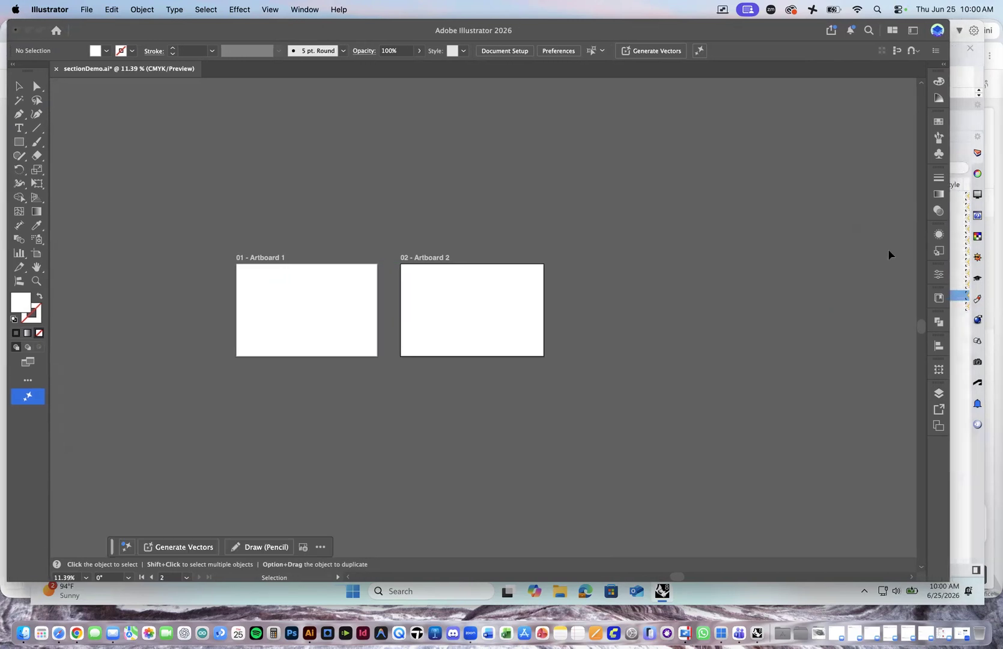
pyautogui.moveTo(946, 275); pyautogui.dragTo(992, 272)
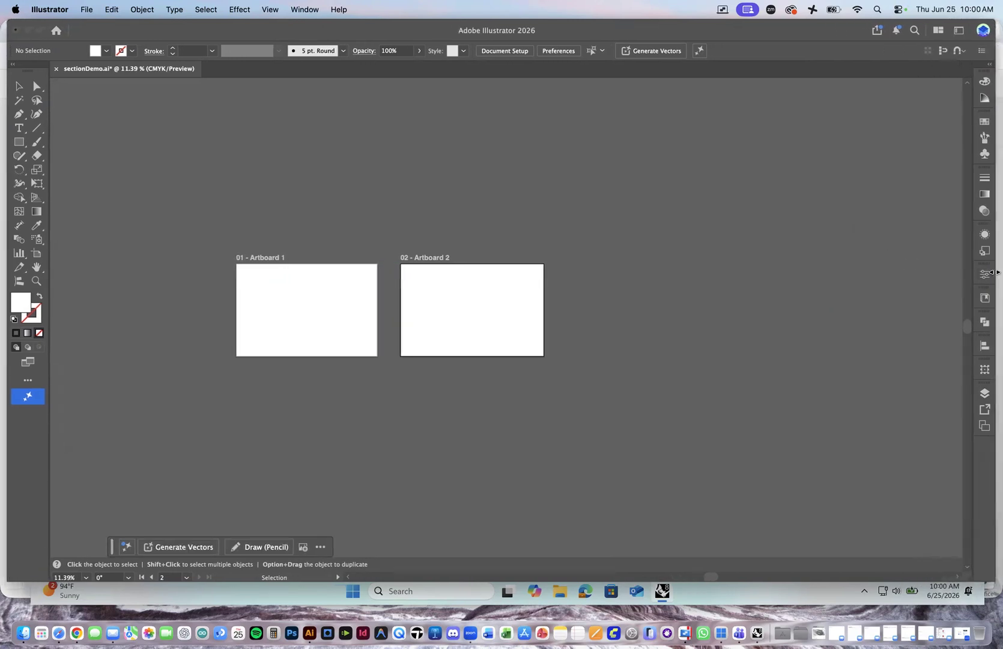
# Switch the workspace to Essentials and back to Essentials Classic.
pyautogui.click(305, 9)
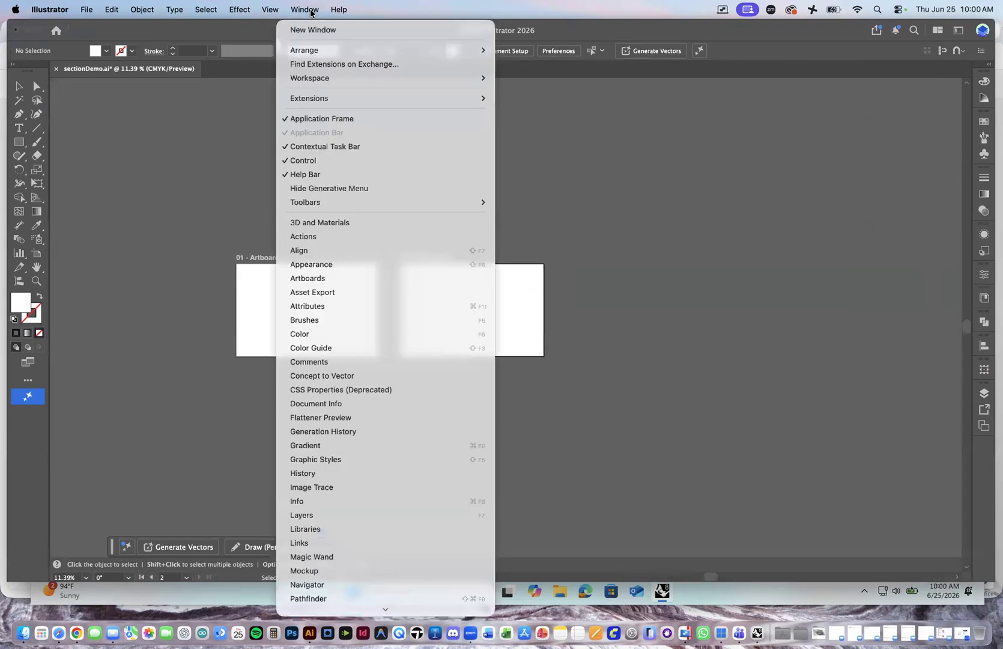
pyautogui.moveTo(333, 85)
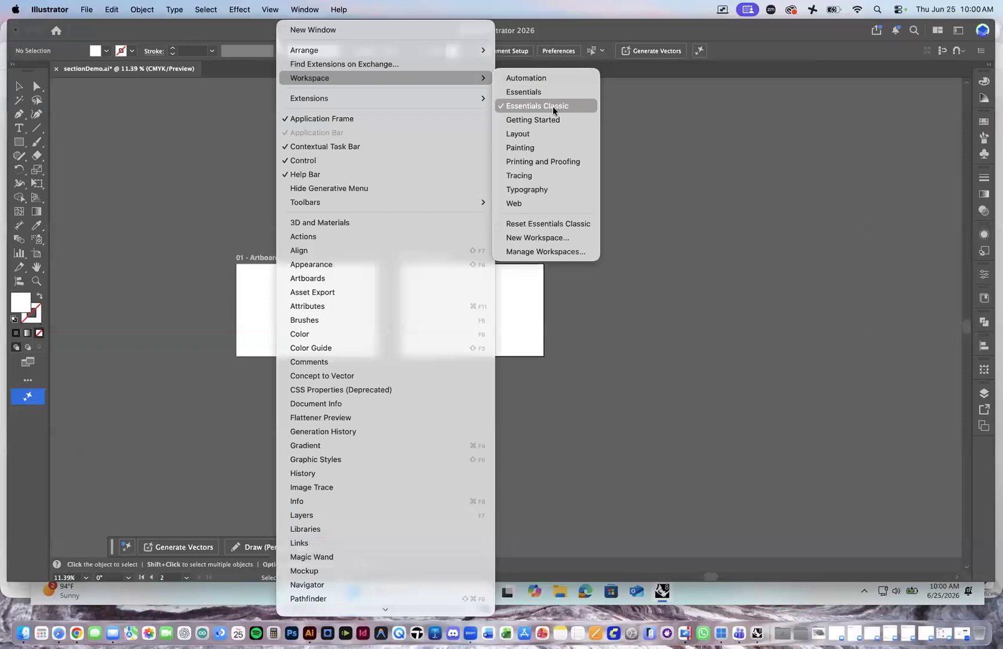
pyautogui.click(526, 95)
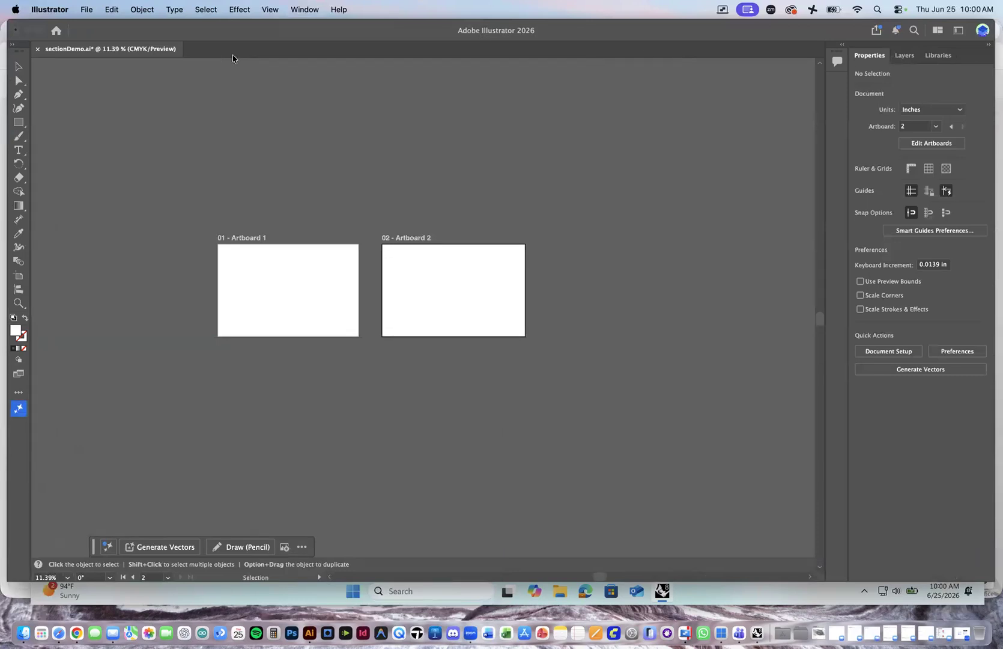
pyautogui.click(304, 9)
pyautogui.moveTo(315, 75)
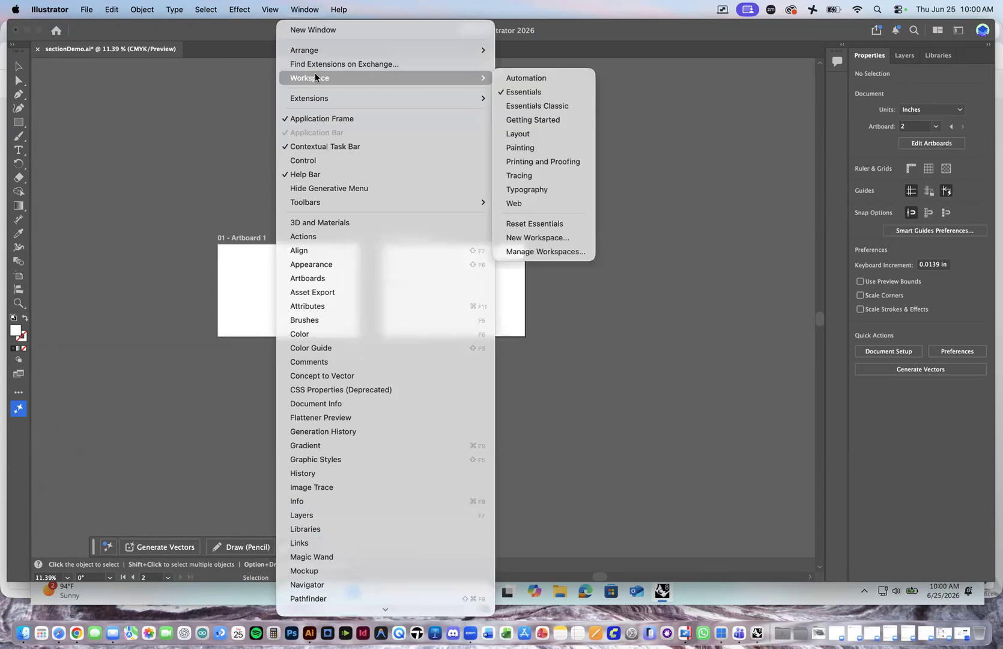
pyautogui.click(537, 105)
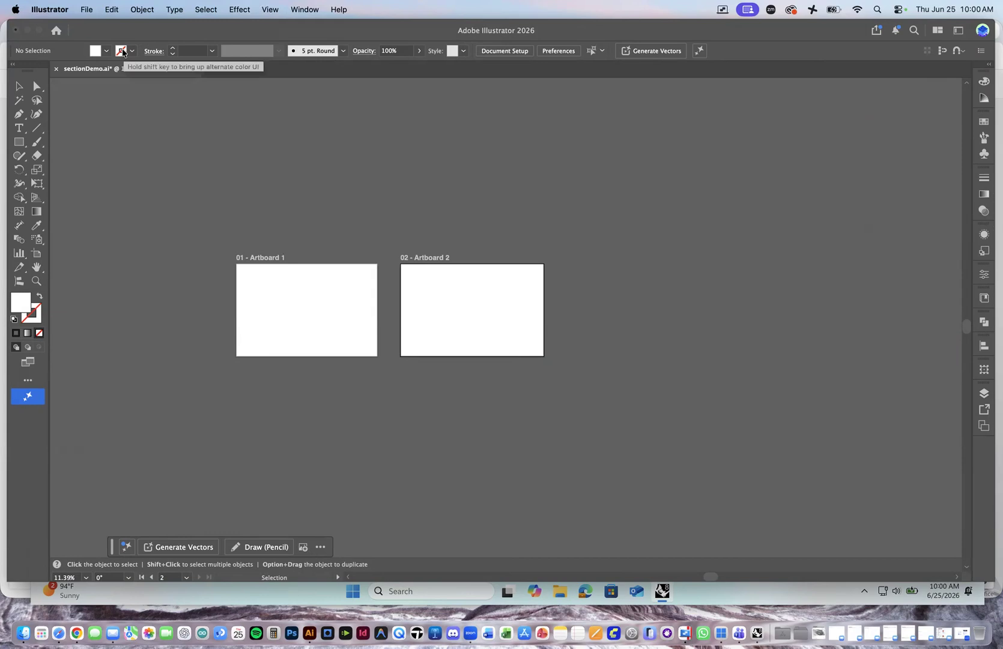
# Add two artboards in a row beside Artboard 2, about 17 × 10.5 in and about 15.9 × 10.7 in.
pyautogui.click(355, 303)
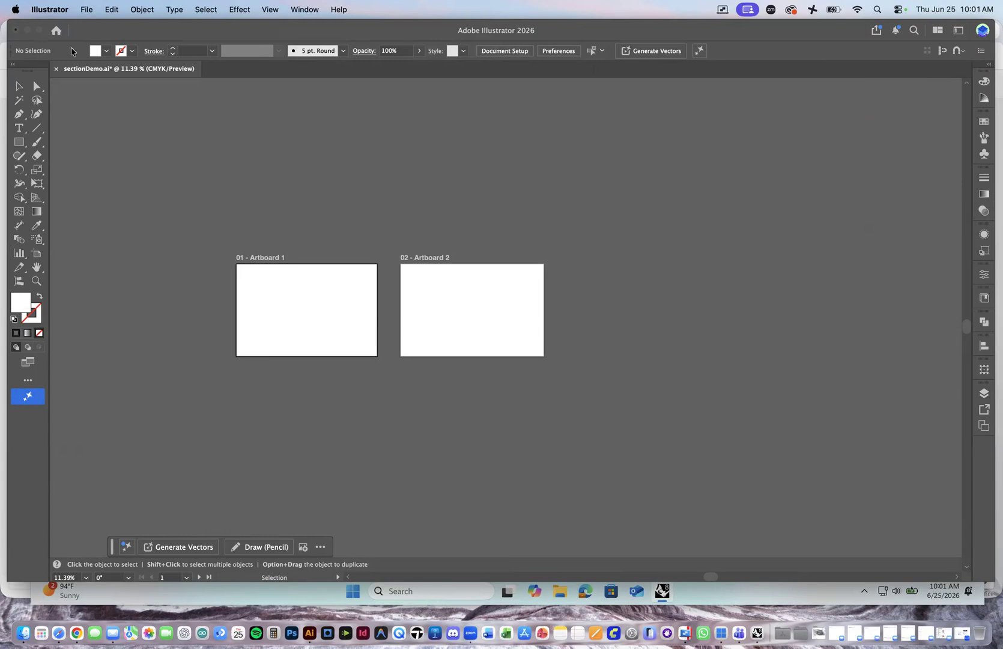
pyautogui.click(513, 52)
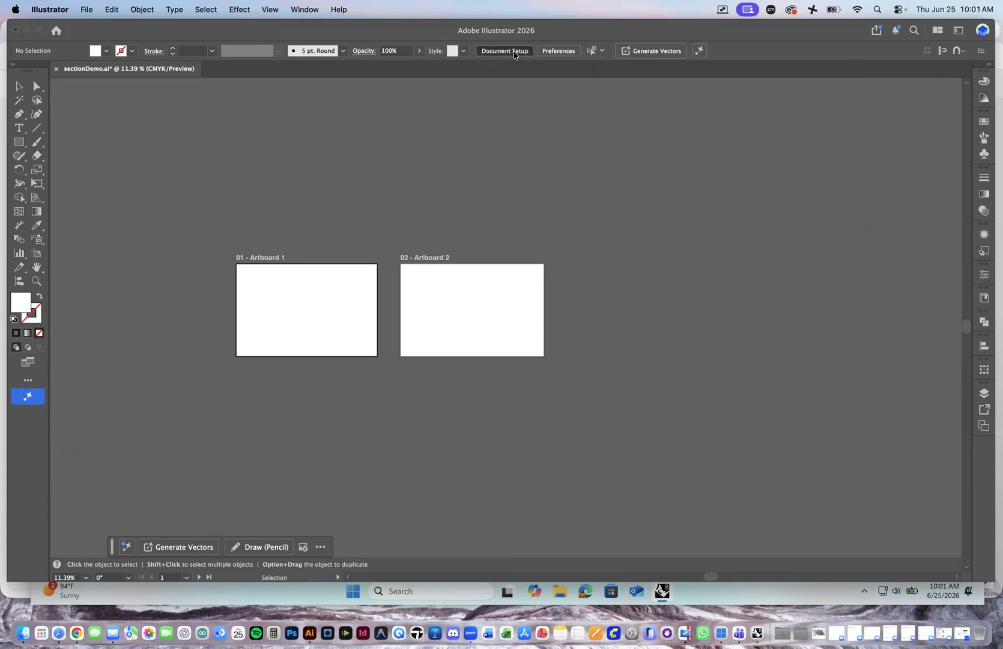
pyautogui.click(606, 231)
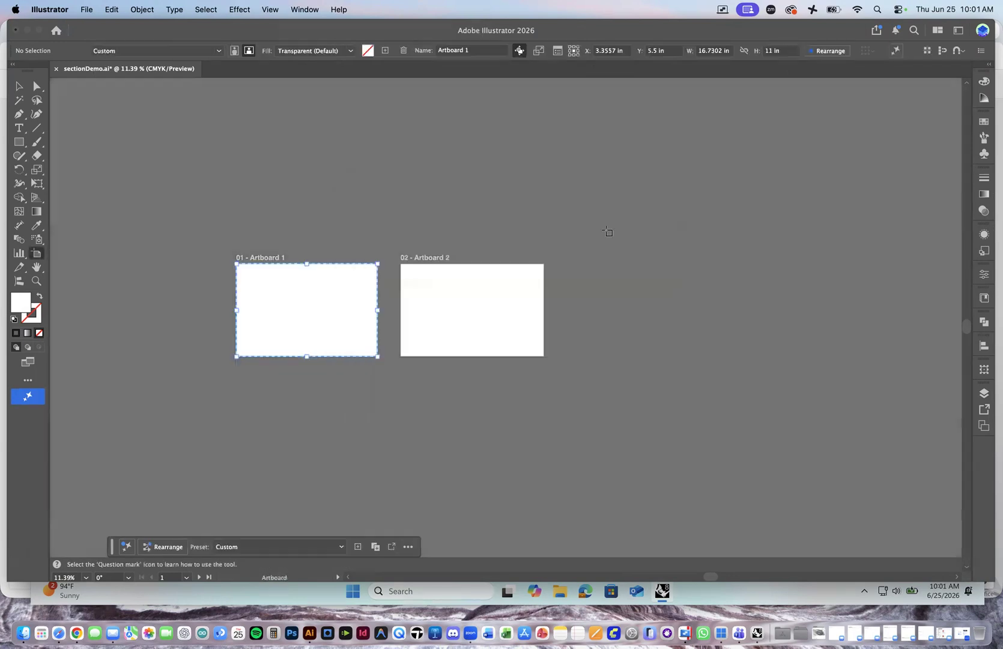
pyautogui.moveTo(402, 222); pyautogui.dragTo(544, 135)
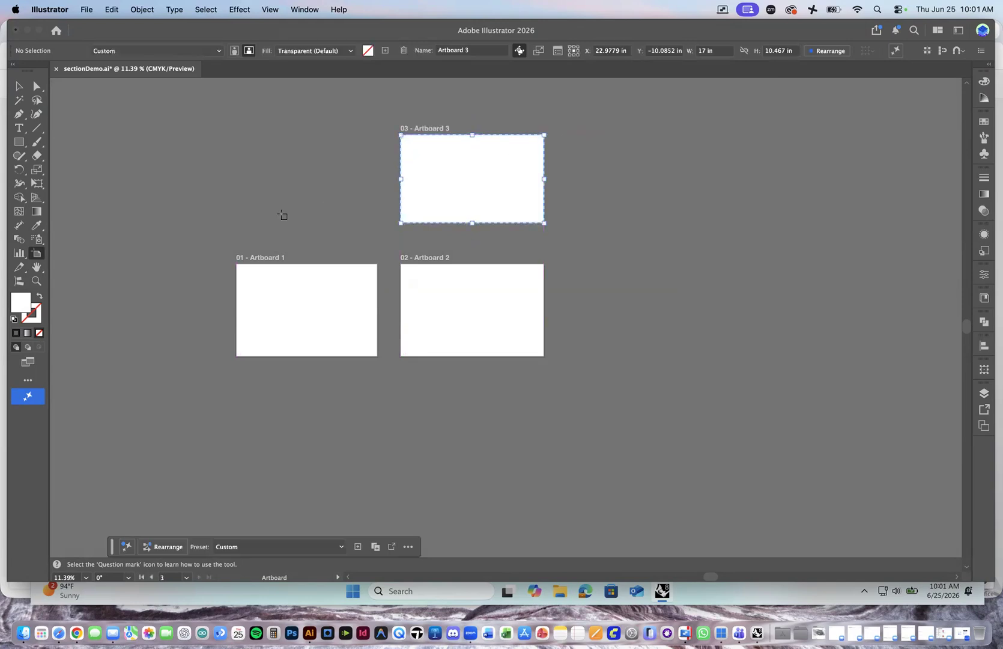
pyautogui.moveTo(445, 159); pyautogui.dragTo(608, 292)
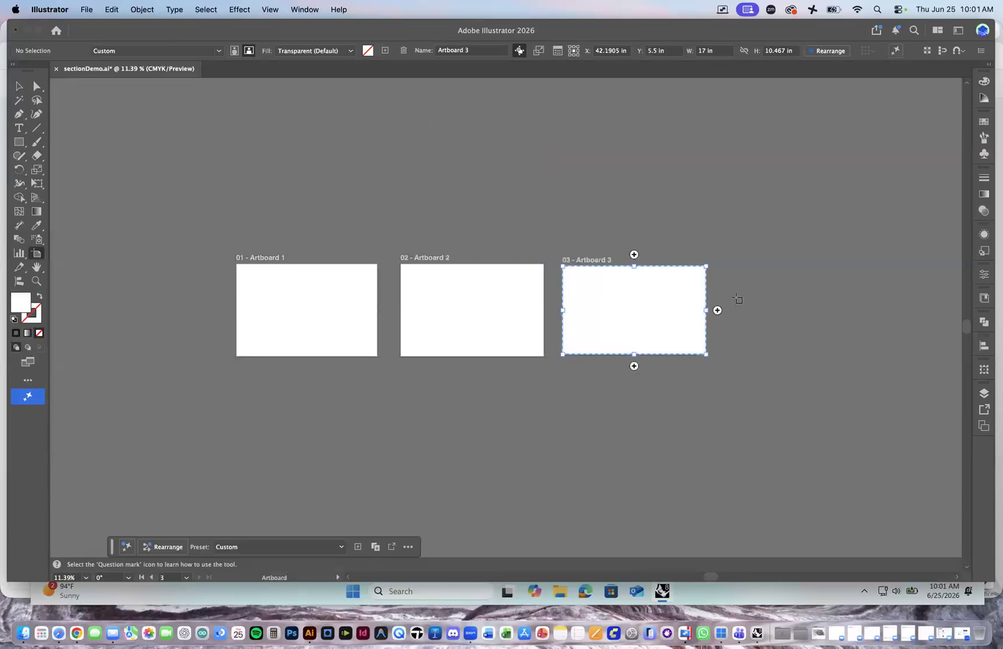
pyautogui.moveTo(728, 266); pyautogui.dragTo(863, 358)
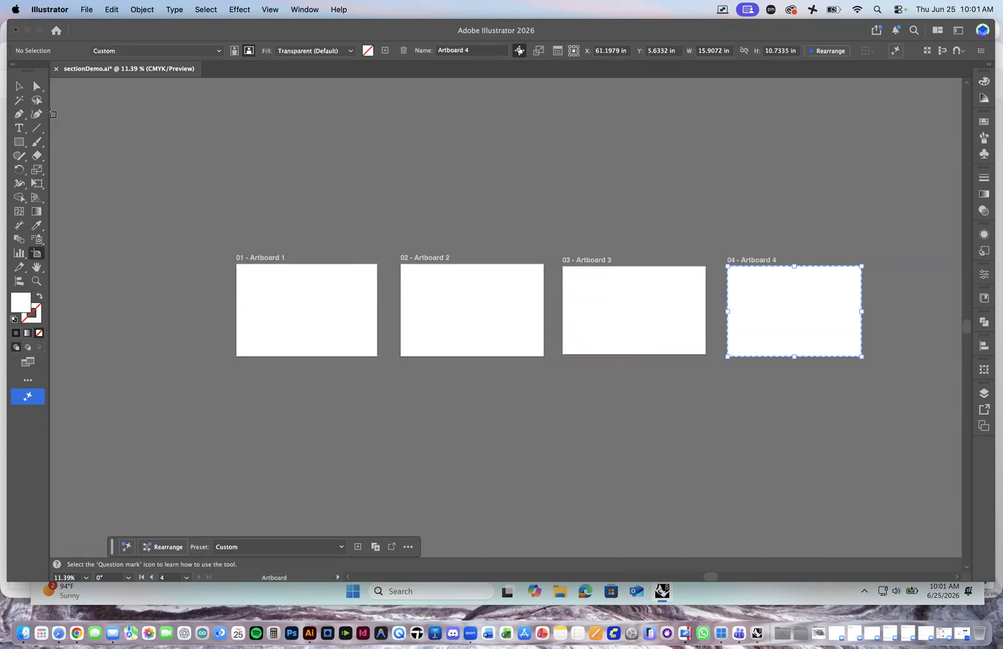
# Set the width of Artboard 1 to 17 in.
pyautogui.click(287, 295)
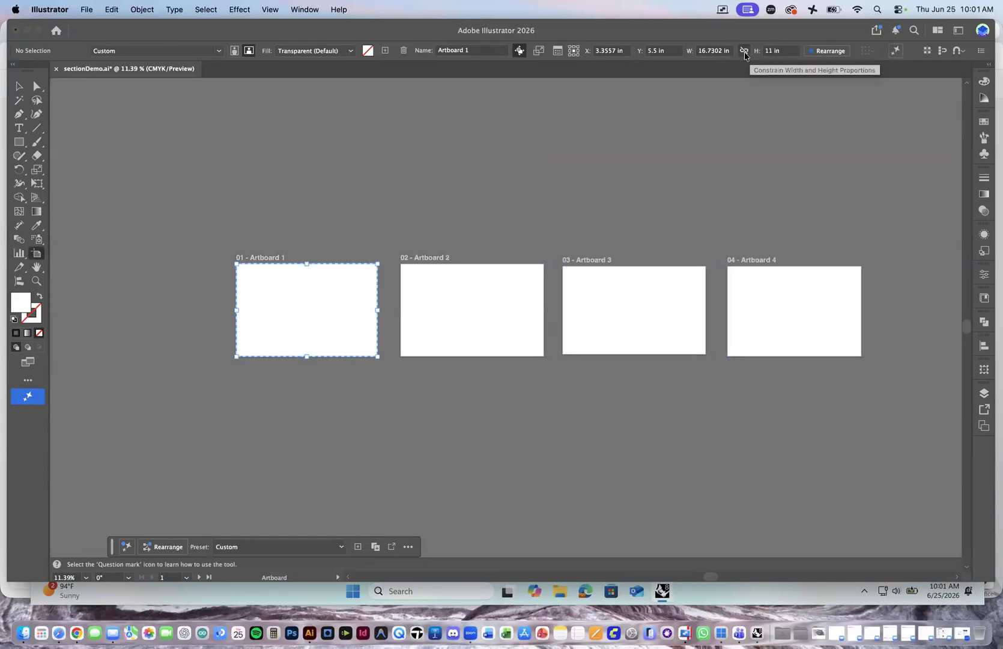
pyautogui.click(714, 51)
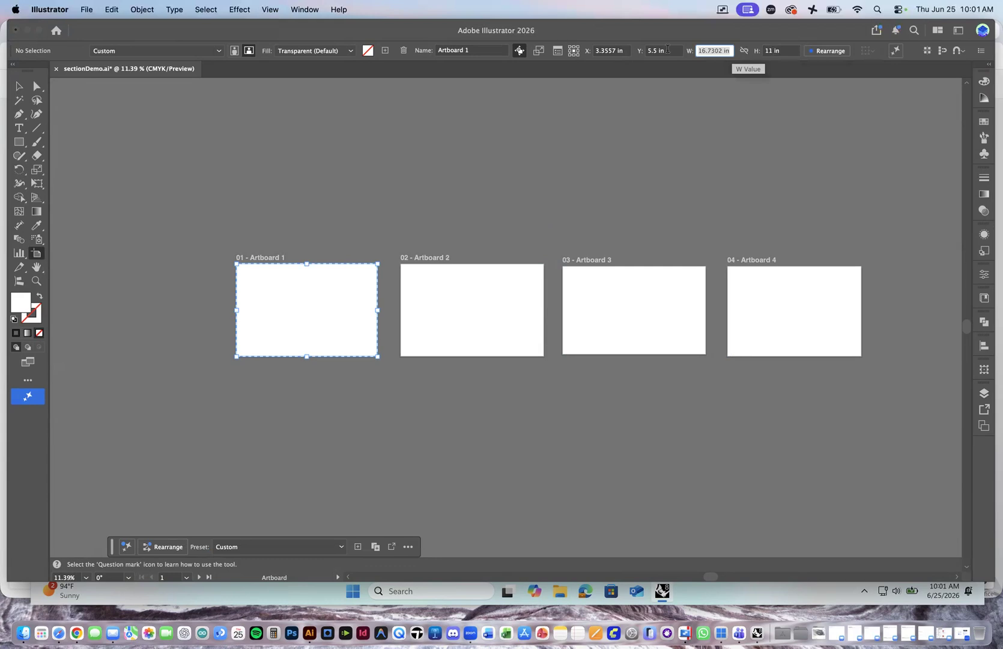
pyautogui.write('17')
pyautogui.press('Return')
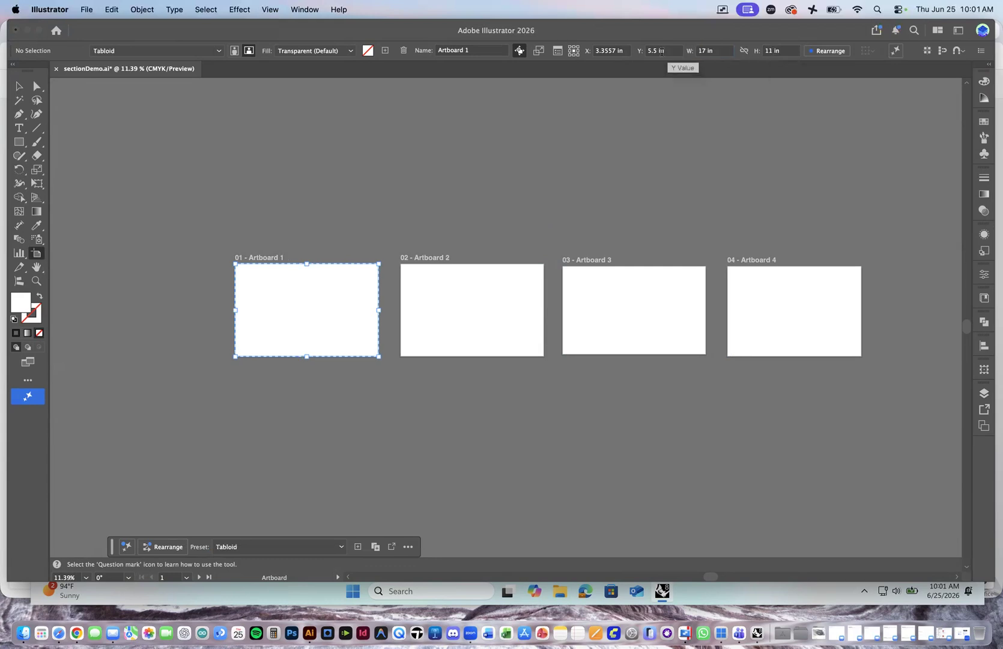
# Set the height of Artboard 3 to 11 in.
pyautogui.click(486, 273)
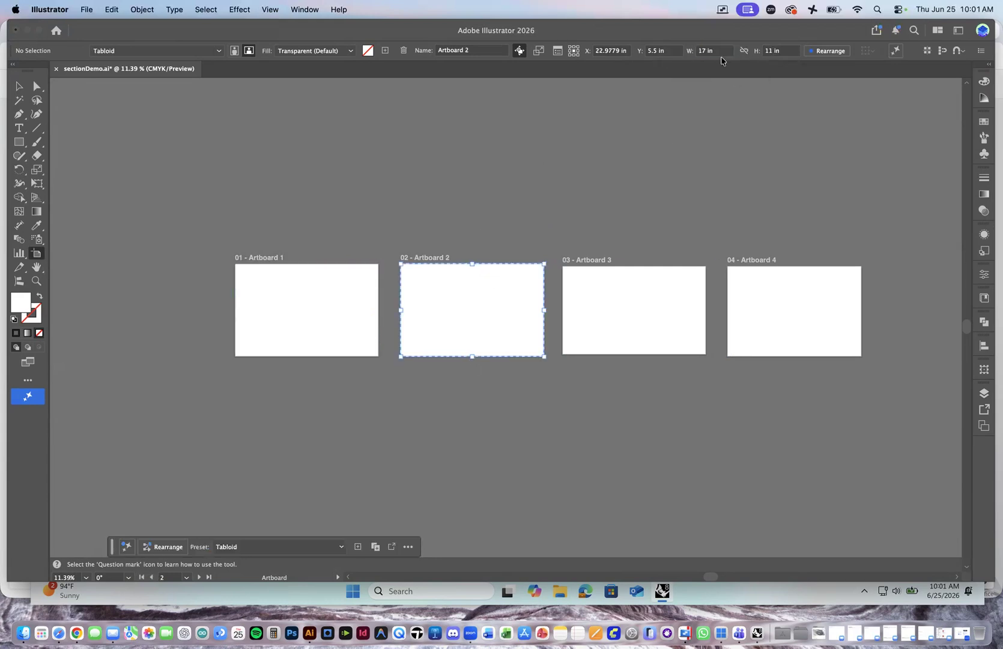
pyautogui.click(638, 282)
pyautogui.click(767, 49)
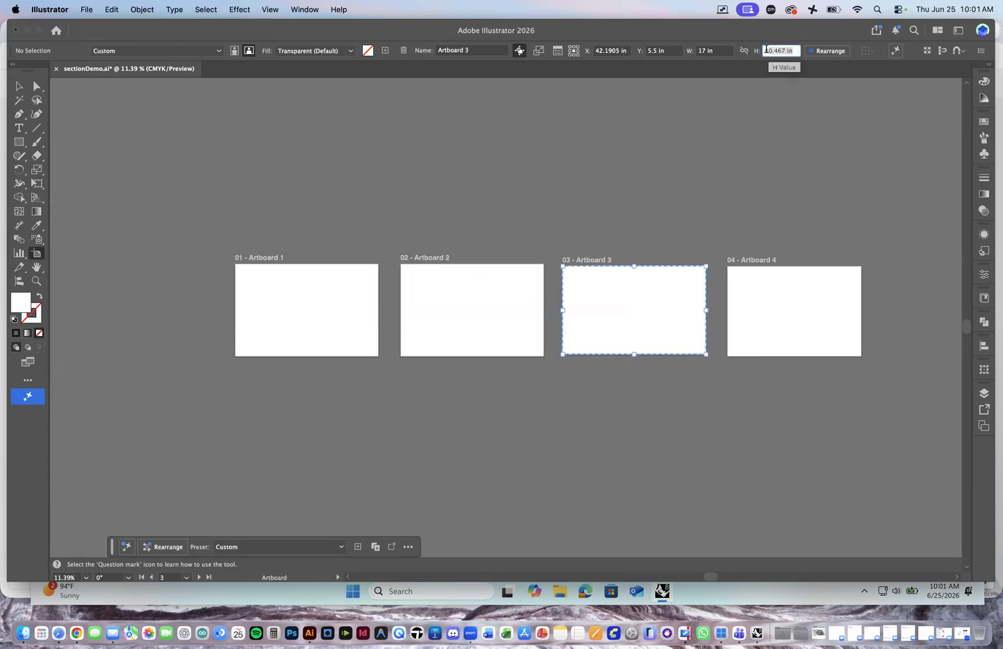
pyautogui.write('10')
pyautogui.press('Return')
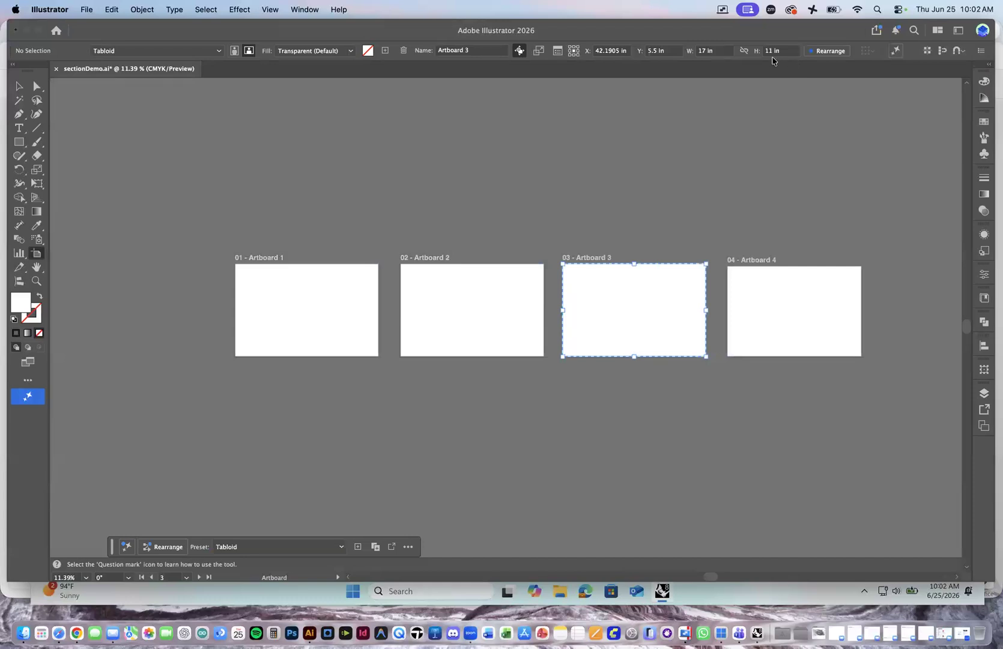
# Set the width of Artboard 4 to 17 in.
pyautogui.click(784, 277)
pyautogui.click(728, 50)
pyautogui.write('178')
pyautogui.press('Return')
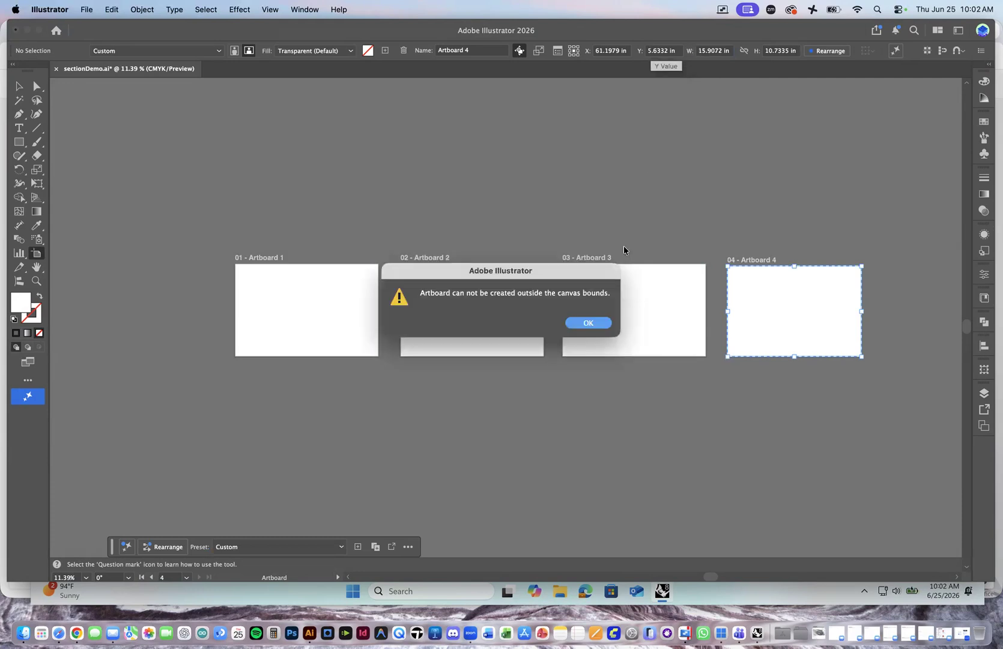
pyautogui.click(598, 323)
pyautogui.click(728, 49)
pyautogui.write('17')
pyautogui.press('Return')
# Set the height of Artboard 4 to 11 in.
pyautogui.click(773, 51)
pyautogui.write('1')
pyautogui.press('Return')
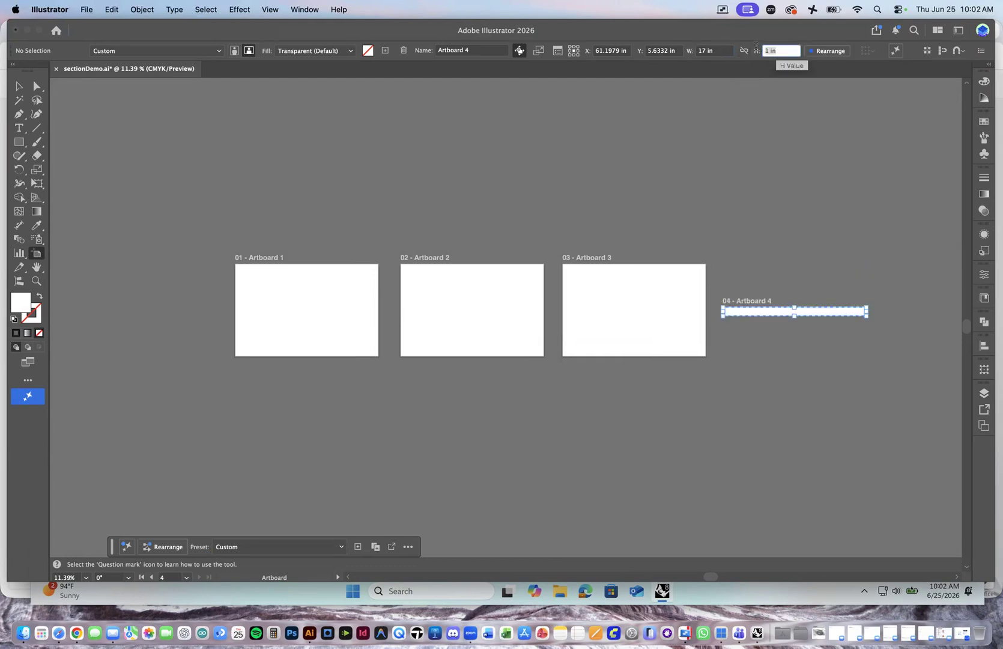
pyautogui.write('11')
pyautogui.press('Return')
# Move Artboards 3, 2 and 1 level with Artboard 4, leaving narrow, even gaps along the row.
pyautogui.click(602, 286)
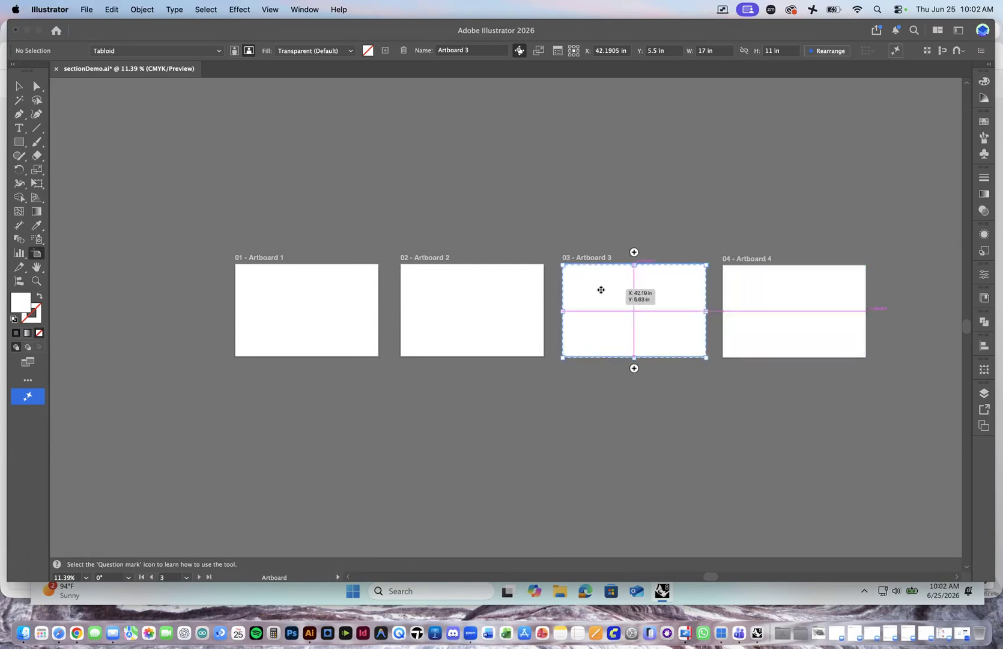
pyautogui.click(759, 302)
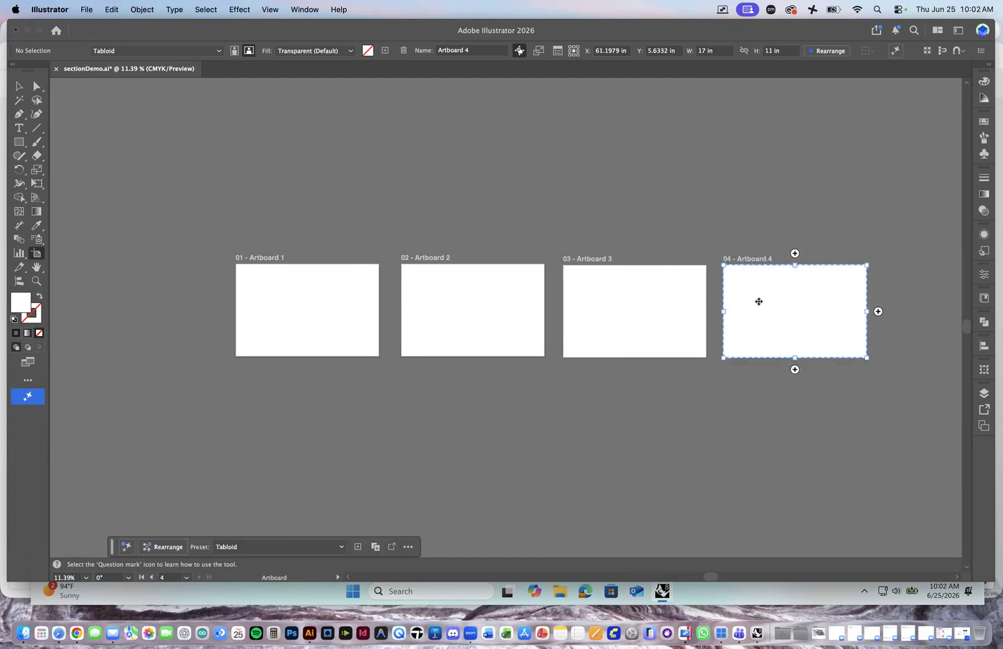
pyautogui.moveTo(476, 299); pyautogui.dragTo(474, 299)
pyautogui.moveTo(361, 309); pyautogui.dragTo(369, 304)
pyautogui.click(450, 188)
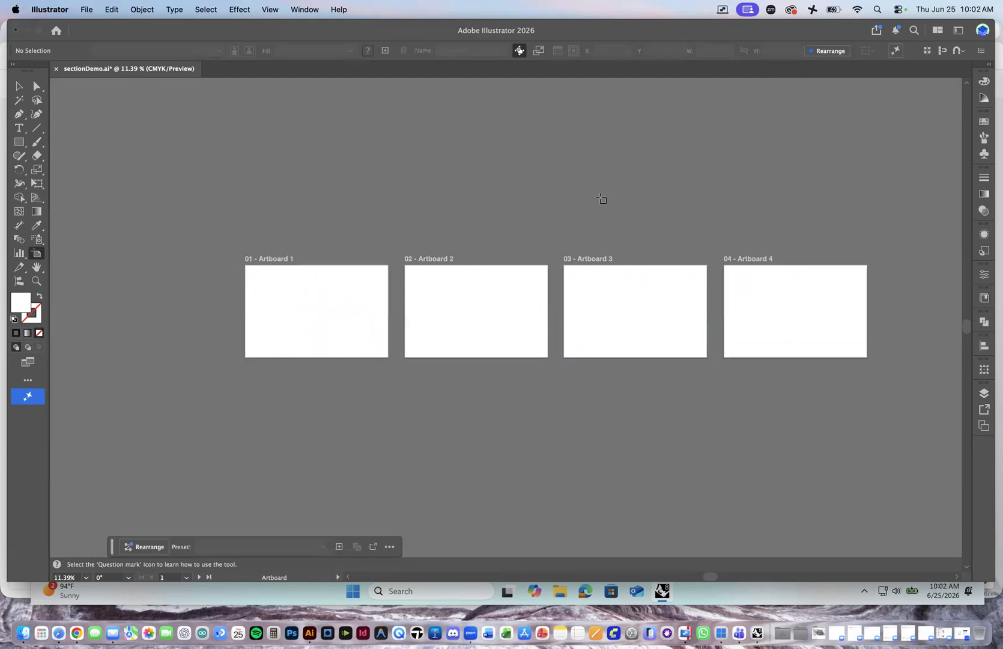
pyautogui.click(19, 85)
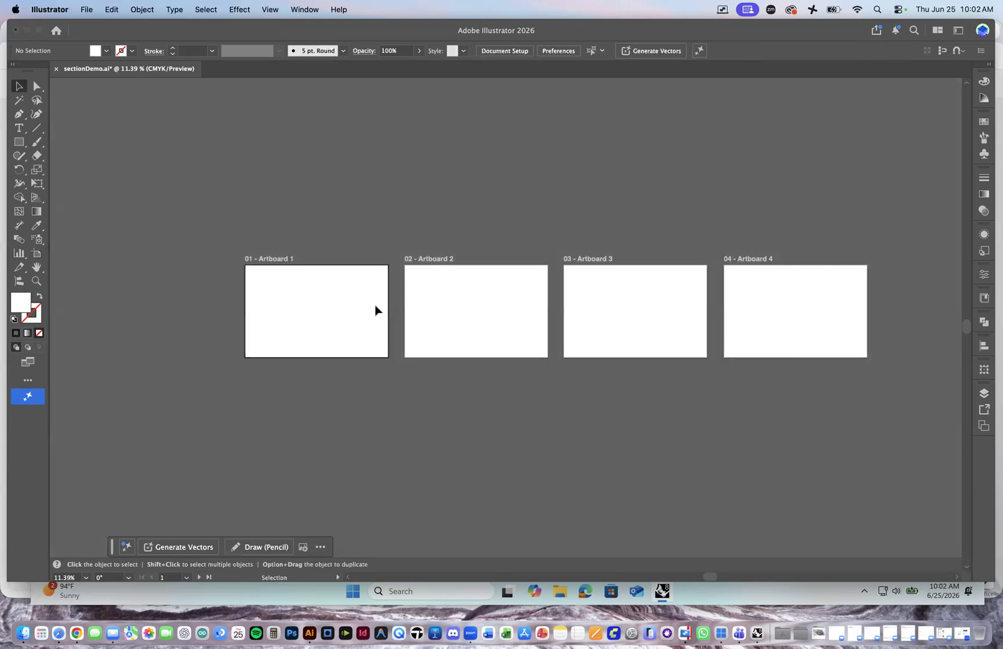
# Draw a thin white-filled rectangle without a stroke along the lower edge of Artboard 1, ending at the artboard's right edge.
pyautogui.scroll(5, 374, 306)
pyautogui.scroll(-5, 373, 305)
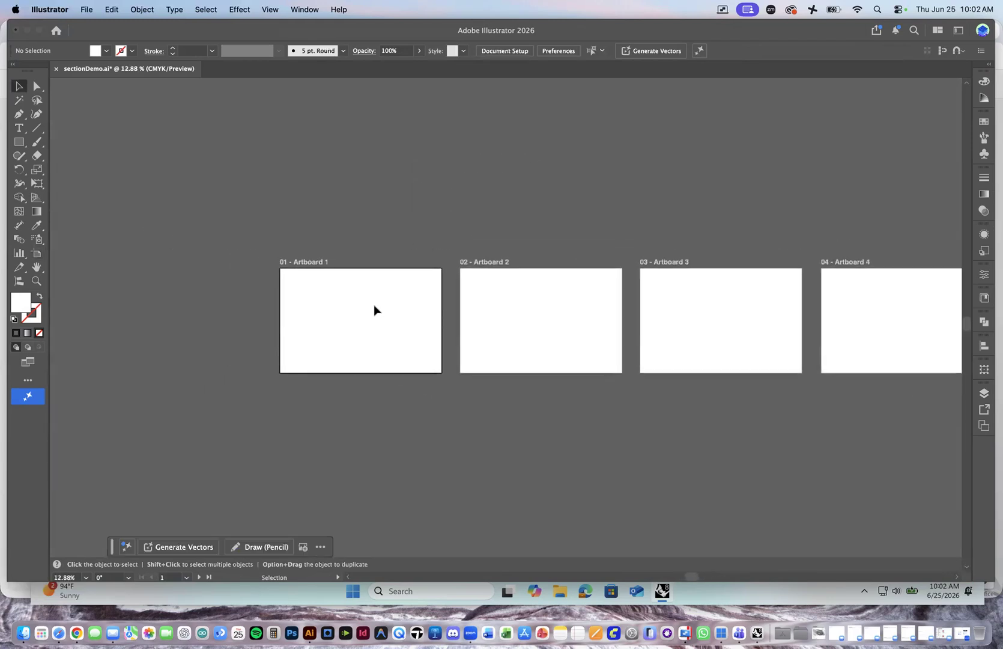
pyautogui.scroll(3, 374, 305)
pyautogui.scroll(-4, 373, 306)
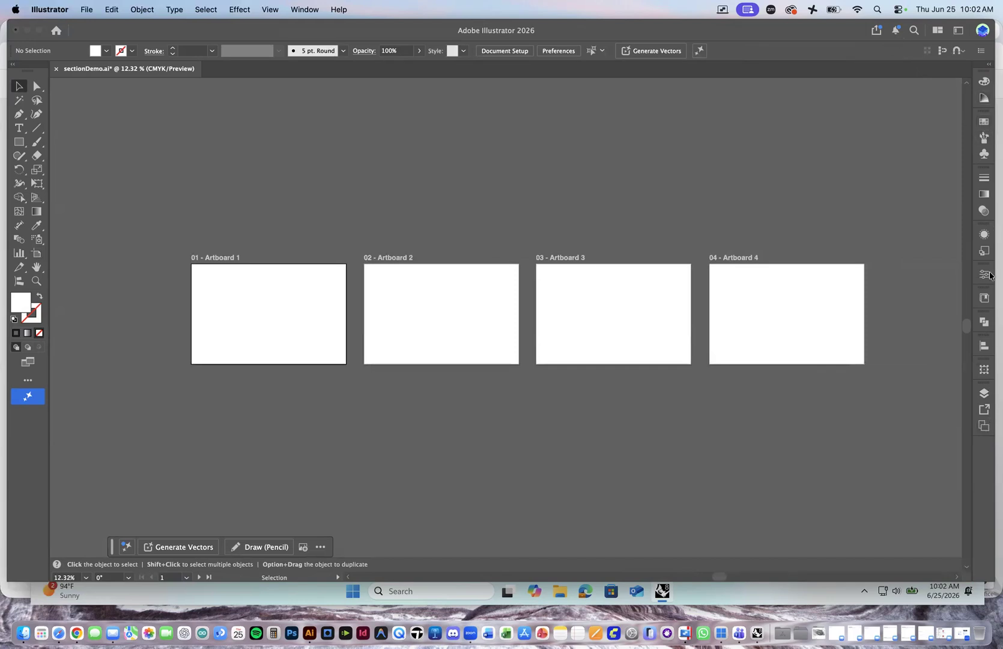
pyautogui.click(986, 82)
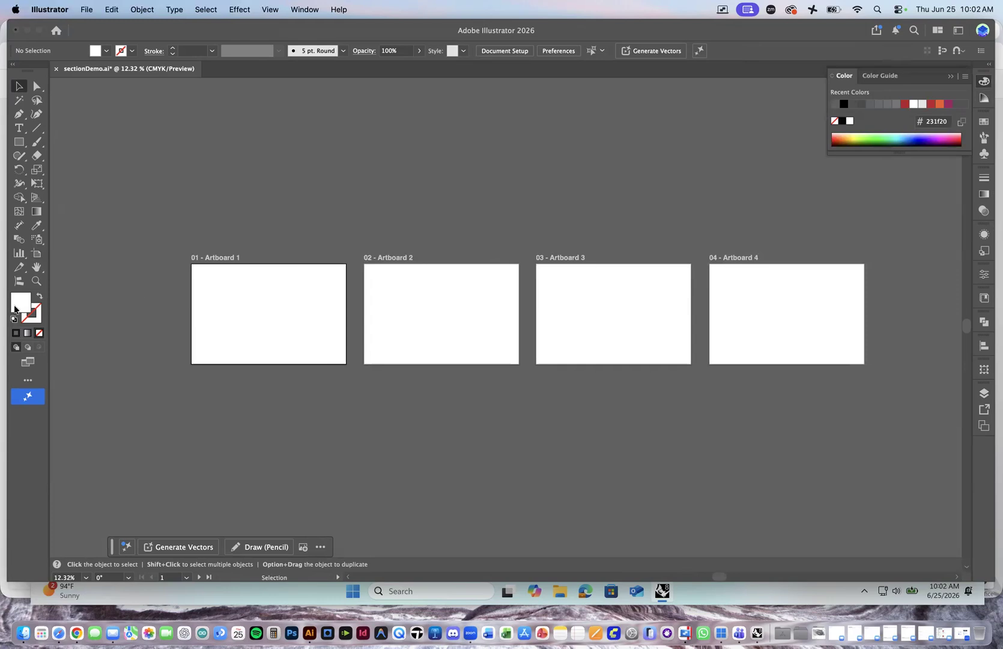
pyautogui.click(16, 332)
pyautogui.click(16, 143)
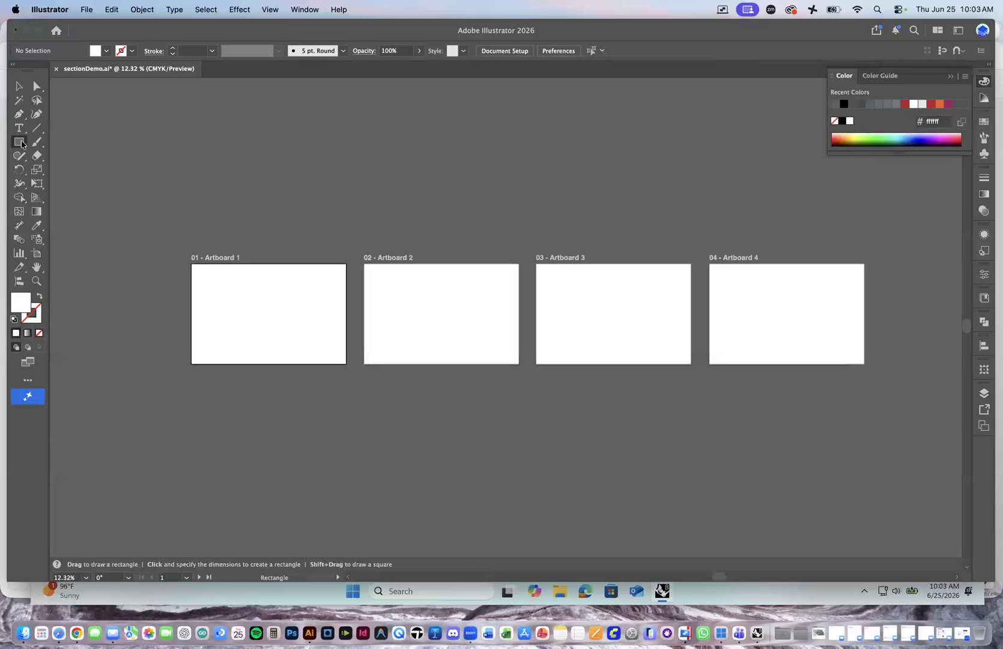
pyautogui.moveTo(208, 350); pyautogui.dragTo(347, 364)
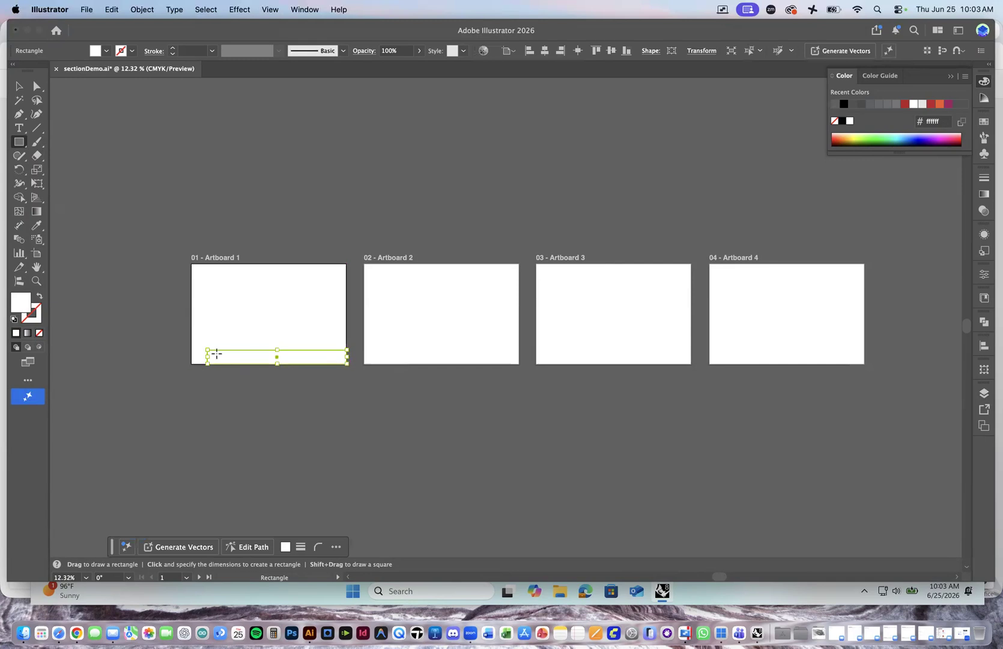
pyautogui.moveTo(209, 359); pyautogui.dragTo(203, 353)
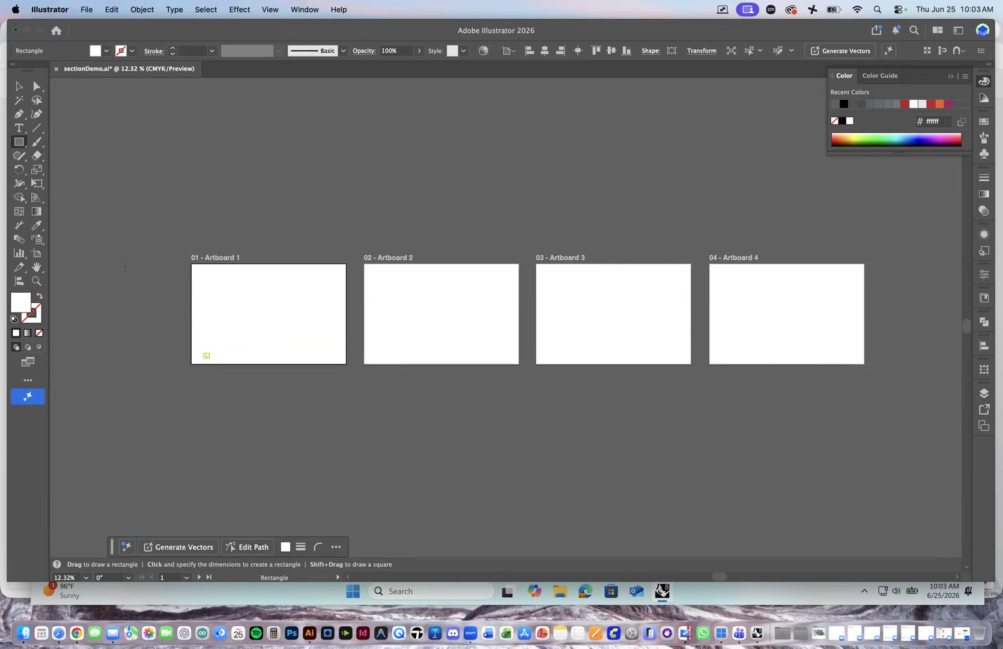
pyautogui.press('super+z')
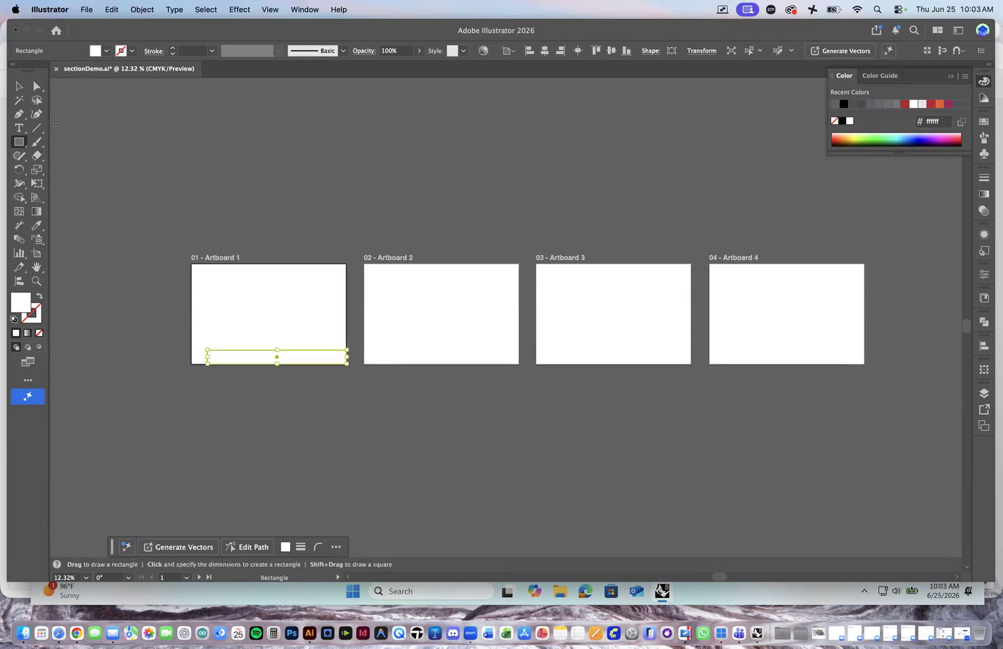
# Stretch the rectangle's left side to the left edge of Artboard 1 so it spans the full artboard width.
pyautogui.click(20, 86)
pyautogui.moveTo(204, 351); pyautogui.dragTo(208, 358)
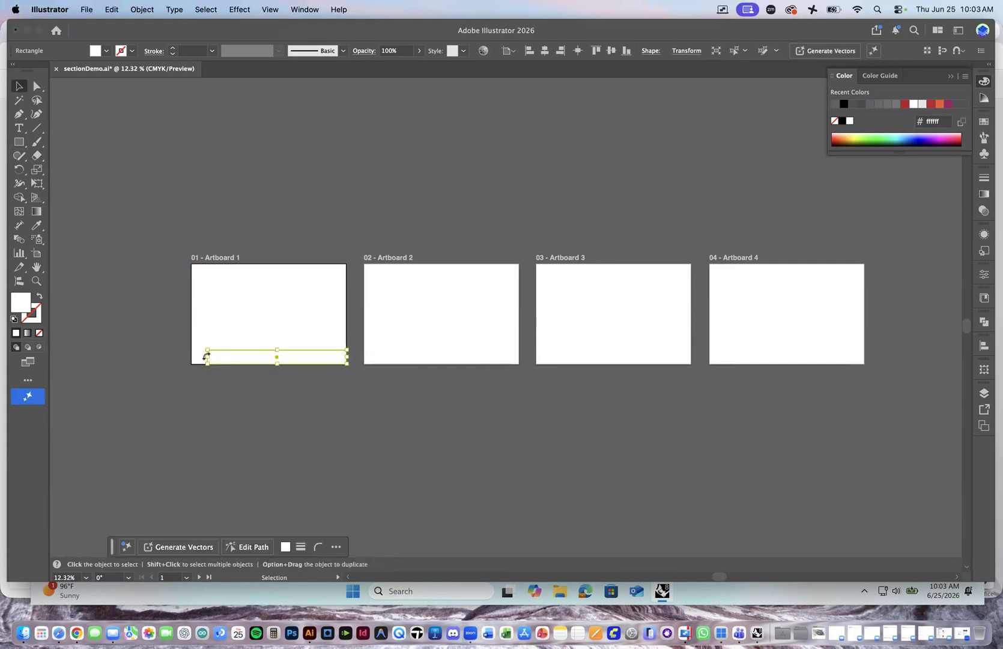
pyautogui.hscroll(-1, 208, 357)
pyautogui.press('a')
pyautogui.scroll(1, 218, 359)
pyautogui.press('super+equal')
pyautogui.press('super+equal')
pyautogui.press('super+equal')
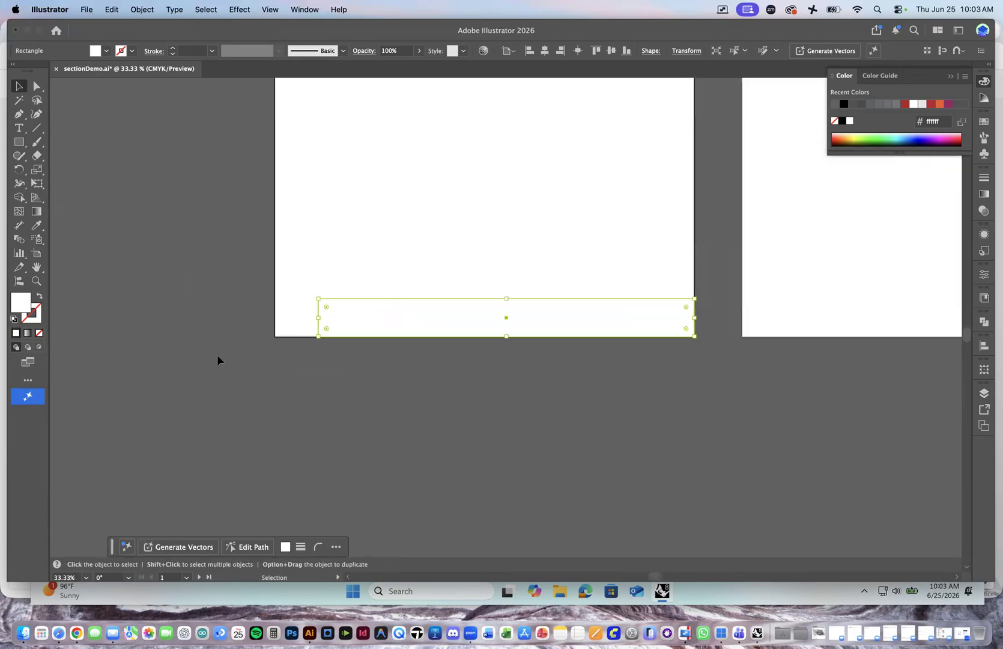
pyautogui.moveTo(318, 318); pyautogui.dragTo(274, 318)
pyautogui.press('space')
pyautogui.moveTo(461, 247); pyautogui.dragTo(401, 333)
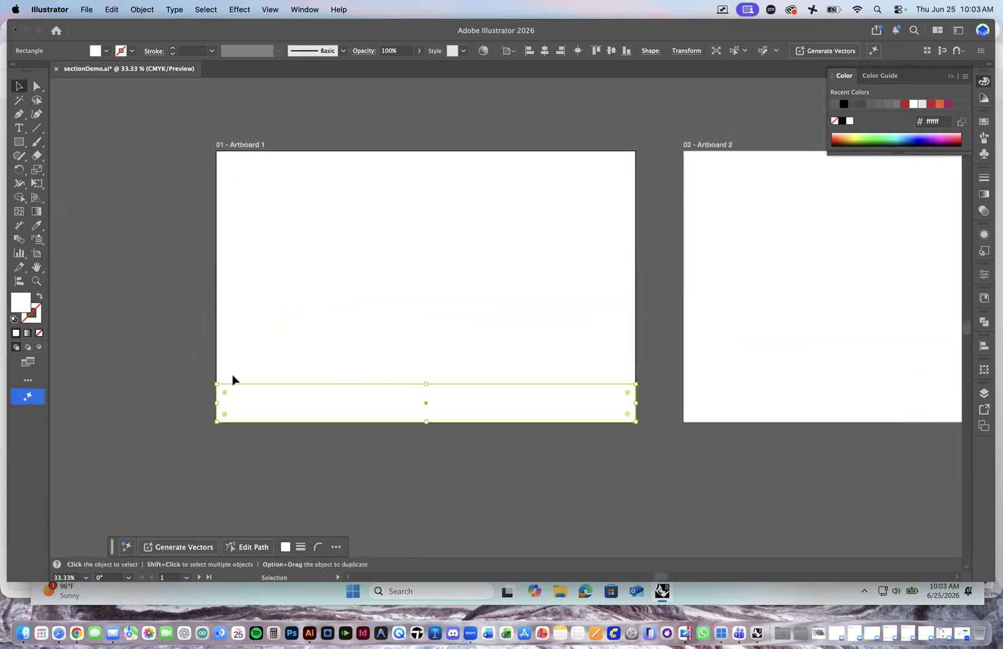
# Fill the rectangle at the bottom of Artboard 1 with black and deselect it.
pyautogui.click(35, 316)
pyautogui.click(16, 300)
pyautogui.click(843, 107)
pyautogui.click(463, 130)
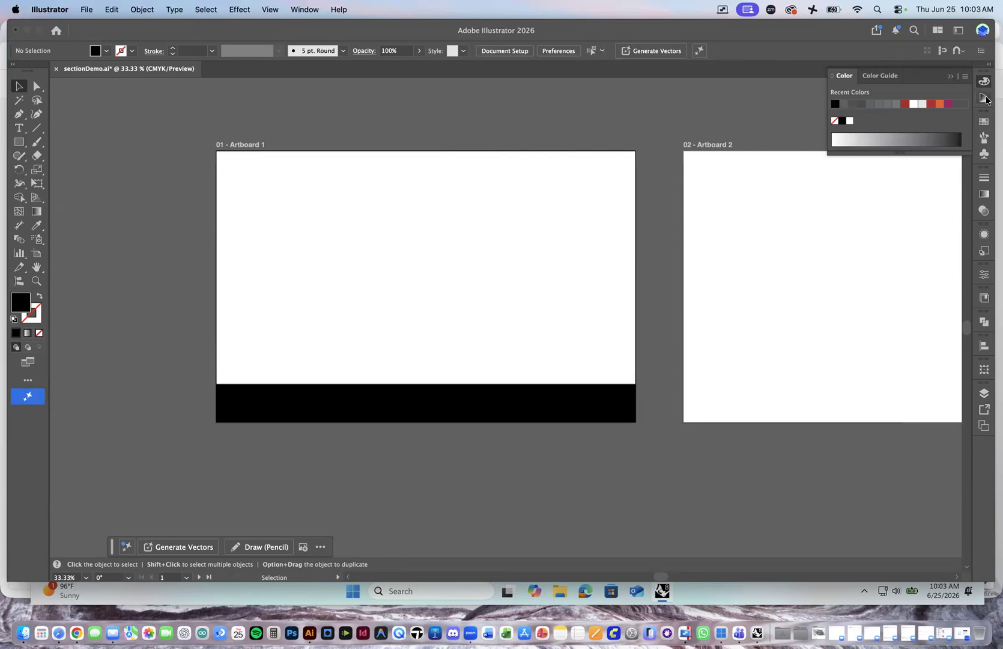
# Merge the Color group with the Swatches, Brushes and Symbols group, and display the Stroke options.
pyautogui.click(985, 98)
pyautogui.click(986, 81)
pyautogui.moveTo(919, 78); pyautogui.dragTo(980, 85)
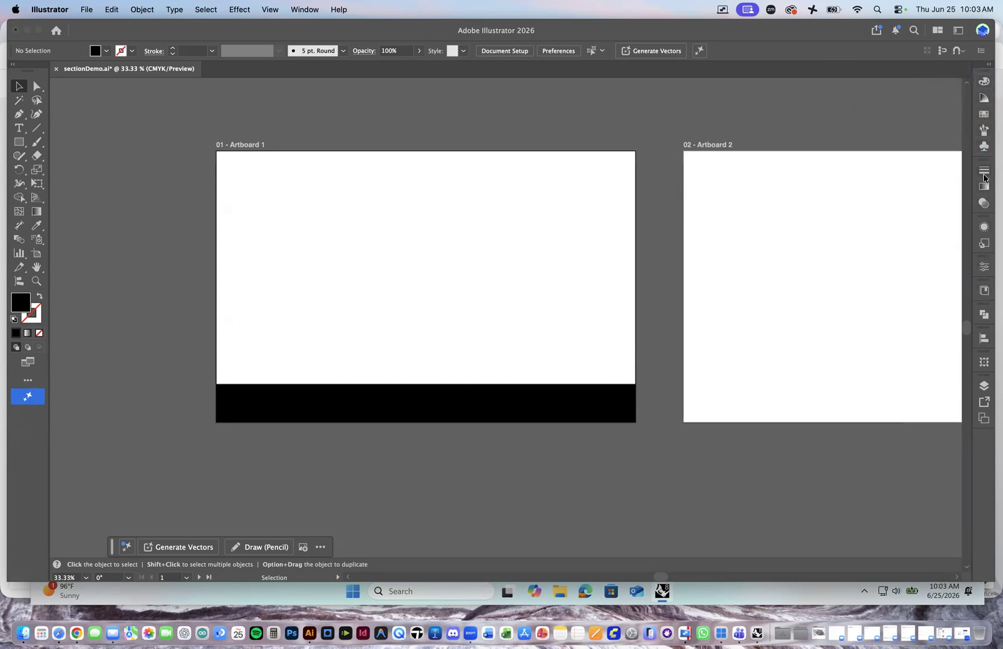
pyautogui.click(983, 174)
pyautogui.click(980, 85)
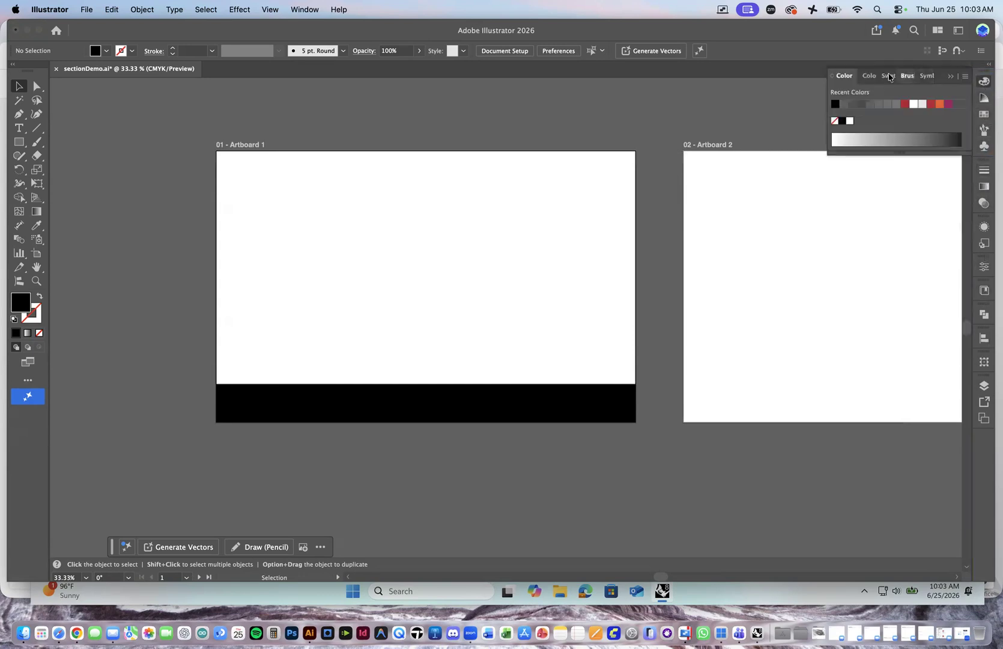
pyautogui.click(984, 173)
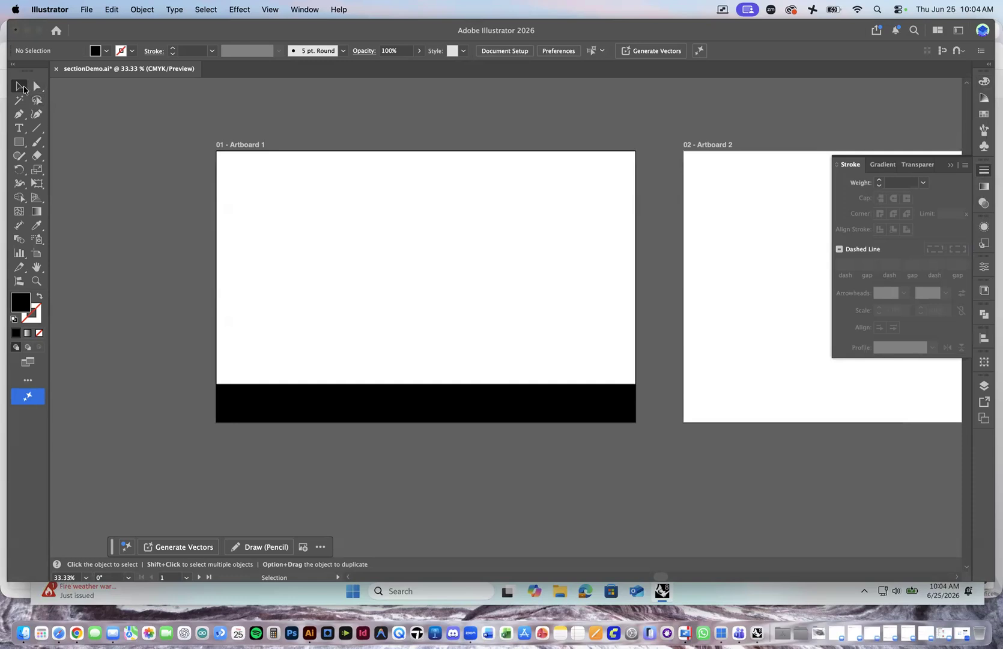
# Swap the black rectangle's fill and stroke to give it a black outline with no fill.
pyautogui.click(441, 404)
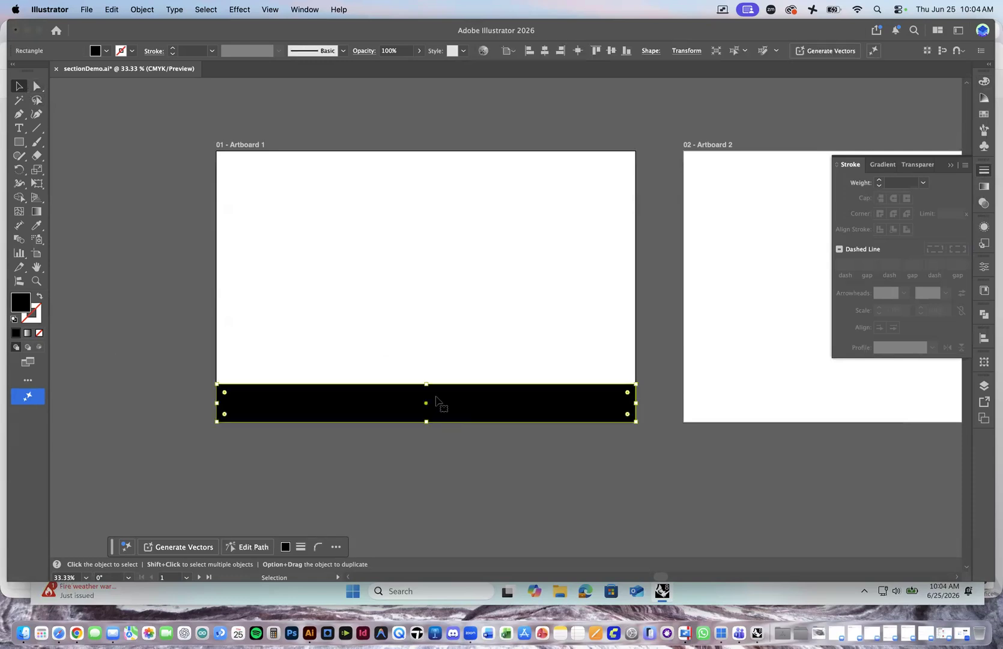
pyautogui.click(39, 297)
pyautogui.click(321, 379)
# Make the outlined rectangle taller and shorter in length, and move it inside Artboard 1 just below the centre.
pyautogui.moveTo(348, 385); pyautogui.dragTo(352, 324)
pyautogui.moveTo(218, 359); pyautogui.dragTo(365, 363)
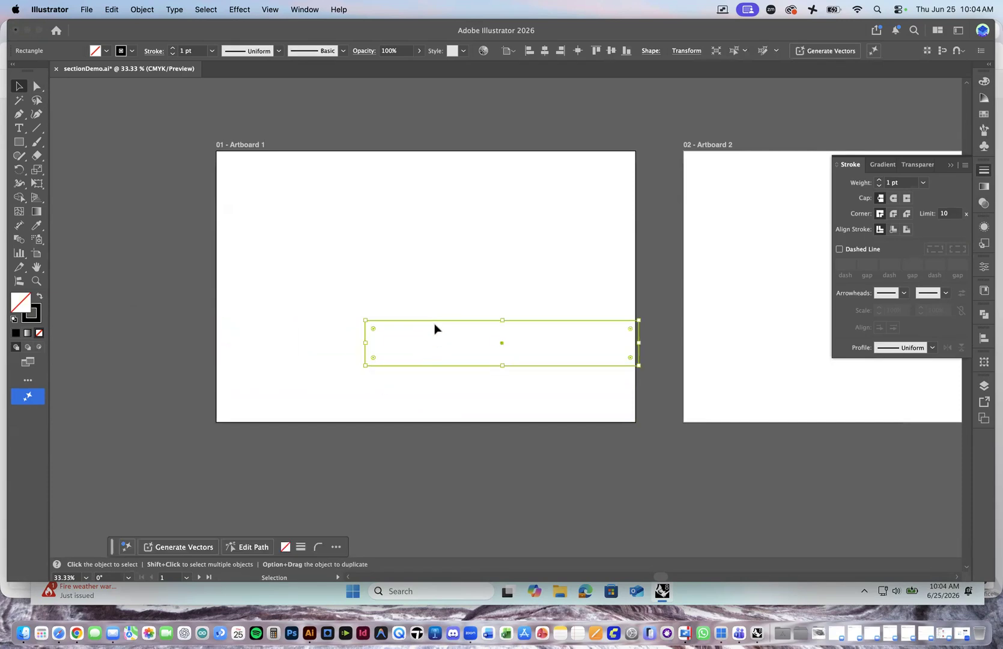
pyautogui.moveTo(440, 327); pyautogui.dragTo(382, 304)
pyautogui.click(434, 264)
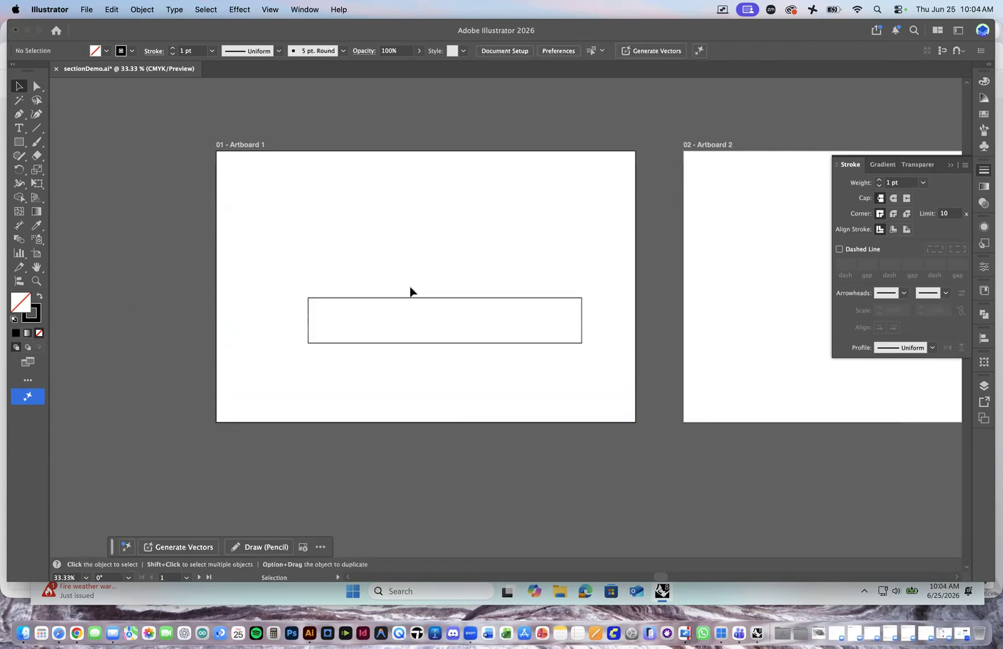
# Set the rectangle's stroke weight to 5 pt and deselect it.
pyautogui.click(567, 298)
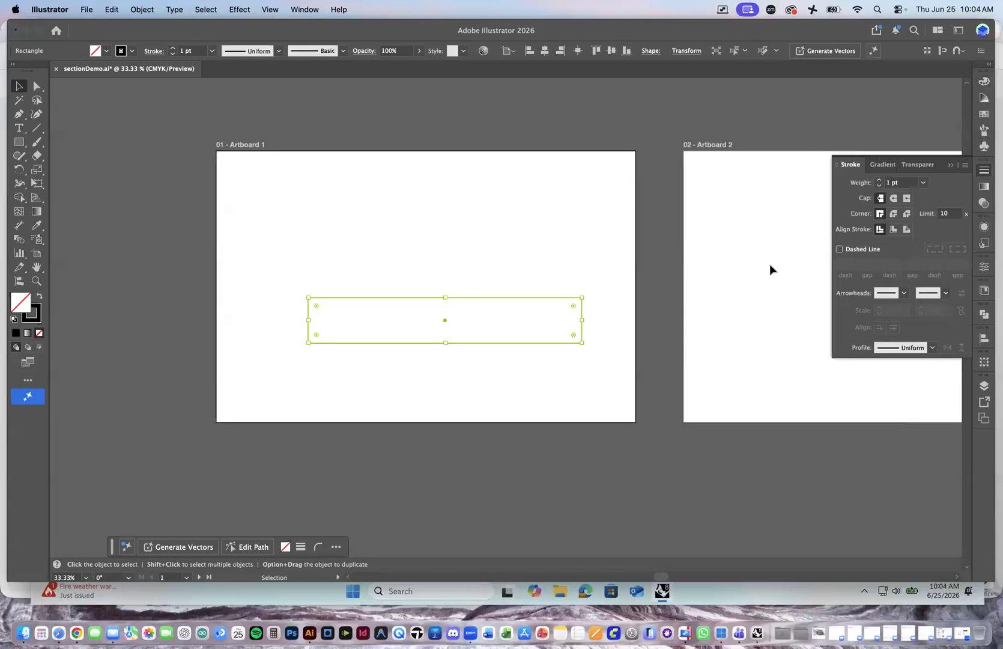
pyautogui.click(923, 184)
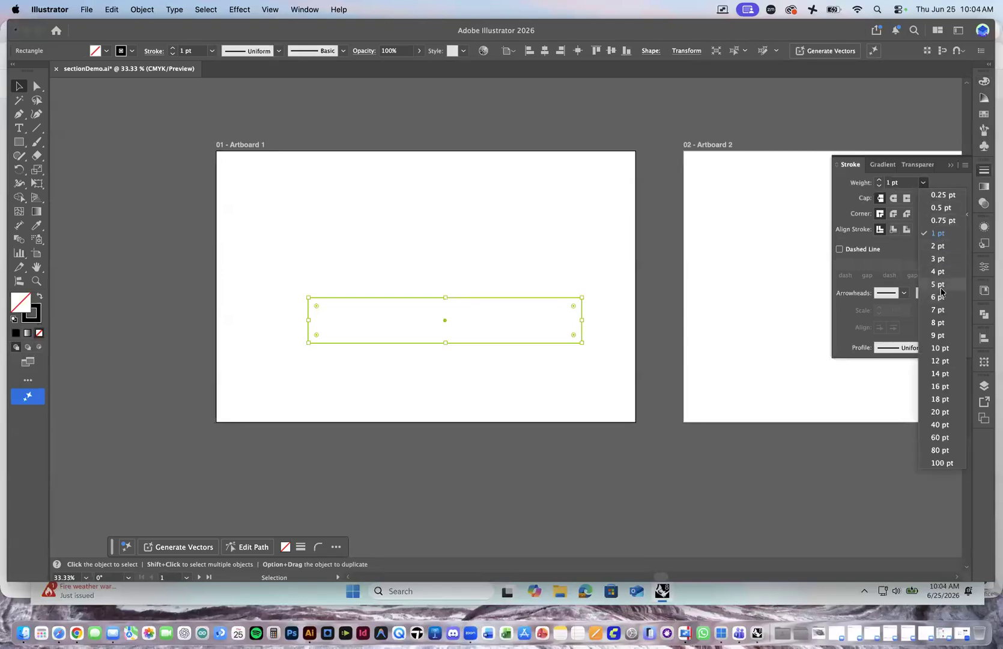
pyautogui.click(952, 284)
pyautogui.click(661, 247)
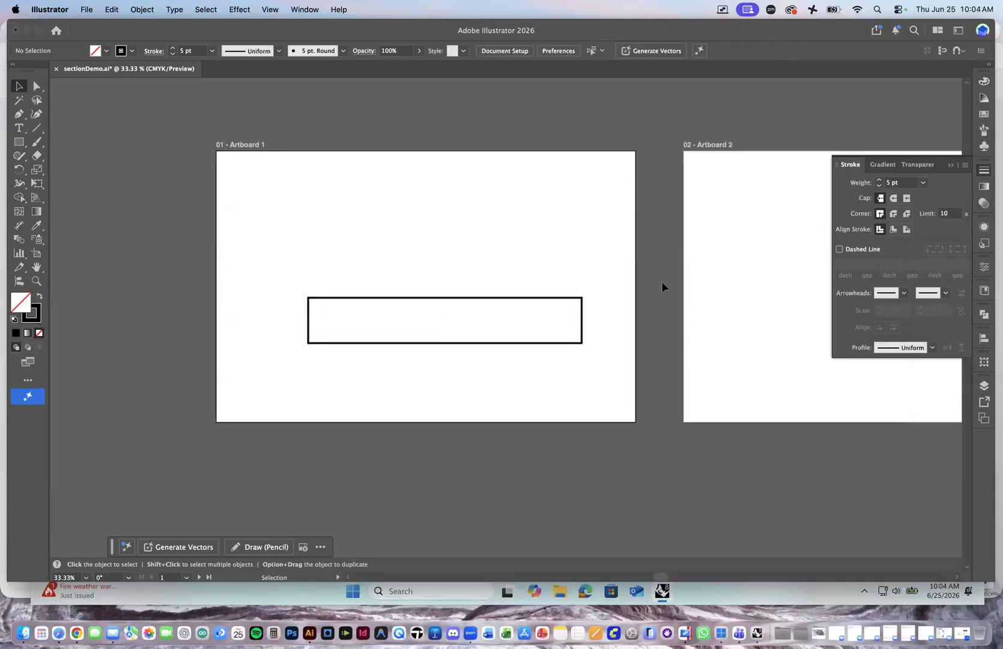
# Set the rectangle's stroke weight to 0.25 pt, deselect it and display the Color options.
pyautogui.click(552, 300)
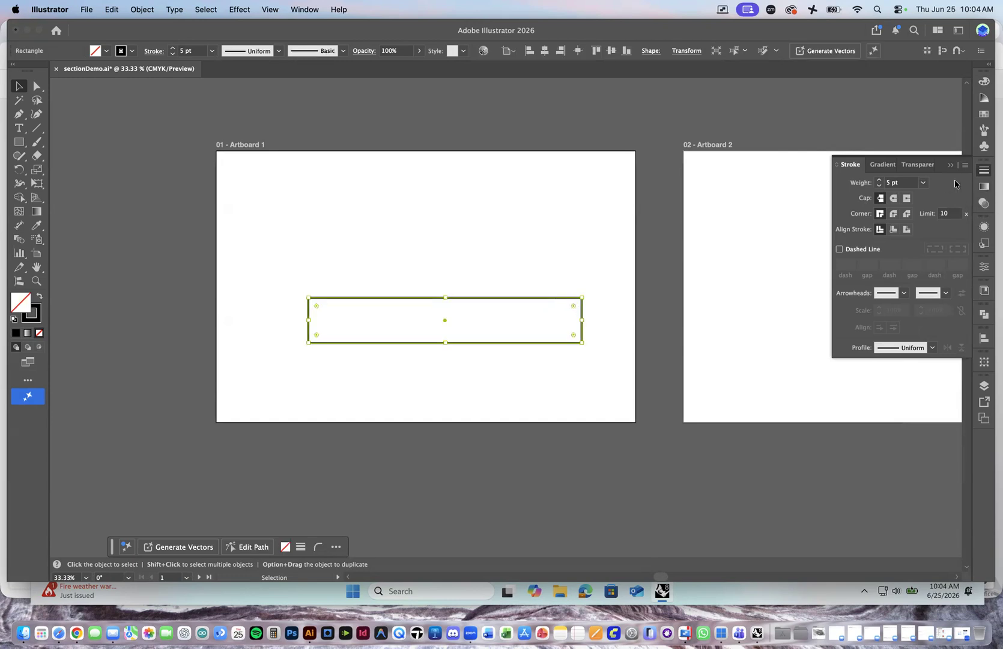
pyautogui.click(923, 183)
pyautogui.click(937, 194)
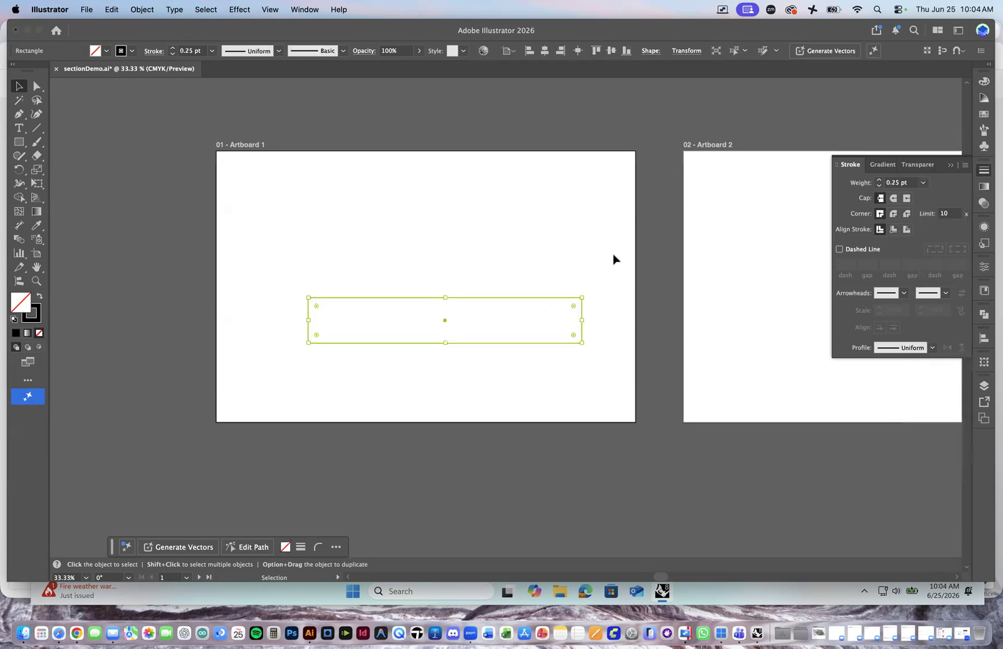
pyautogui.click(613, 260)
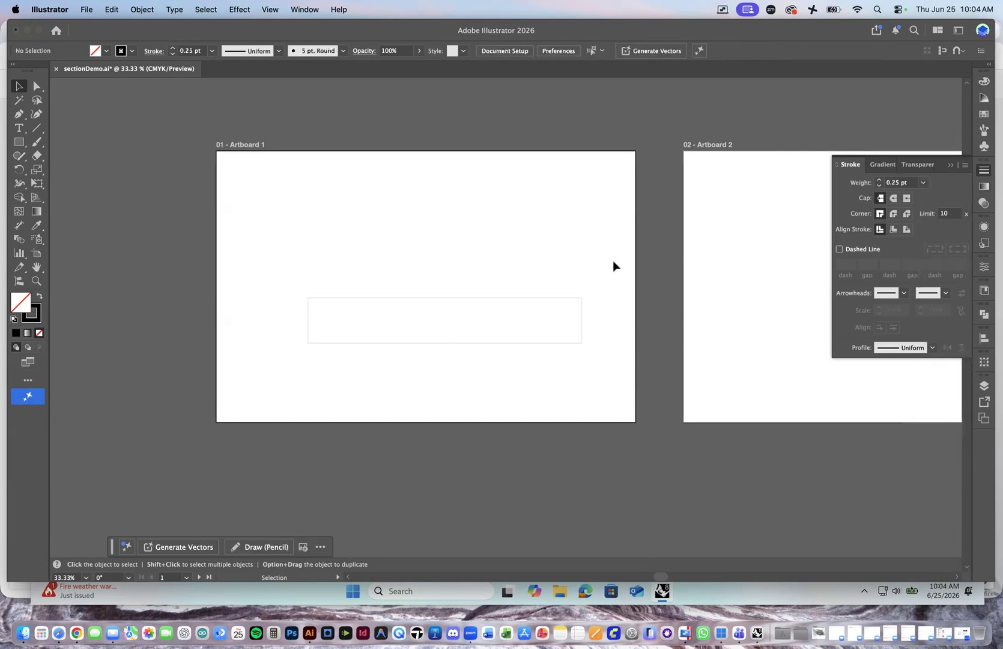
pyautogui.click(539, 299)
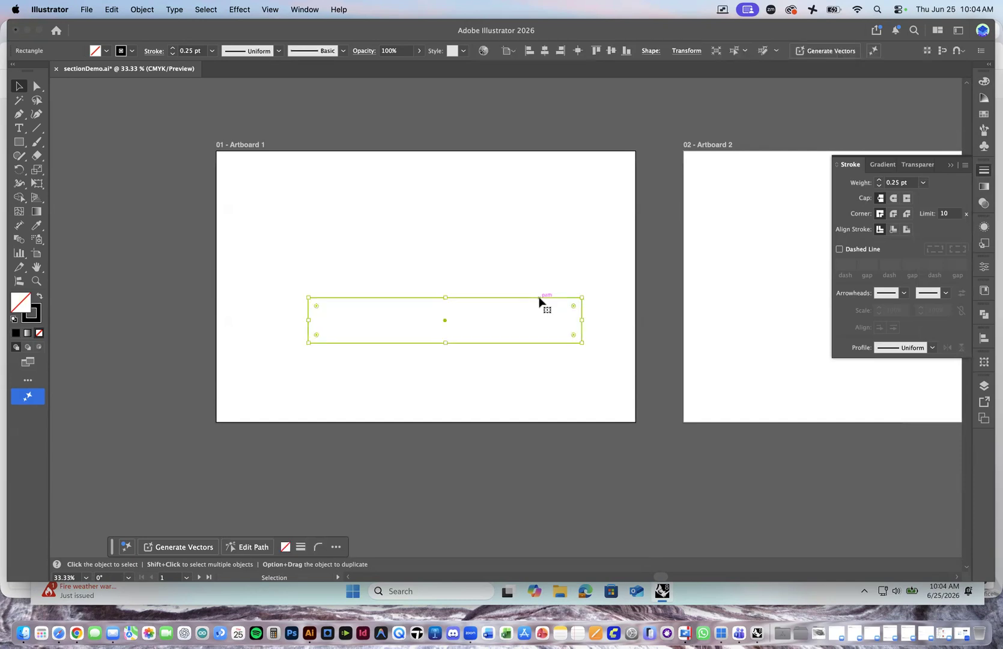
pyautogui.click(619, 237)
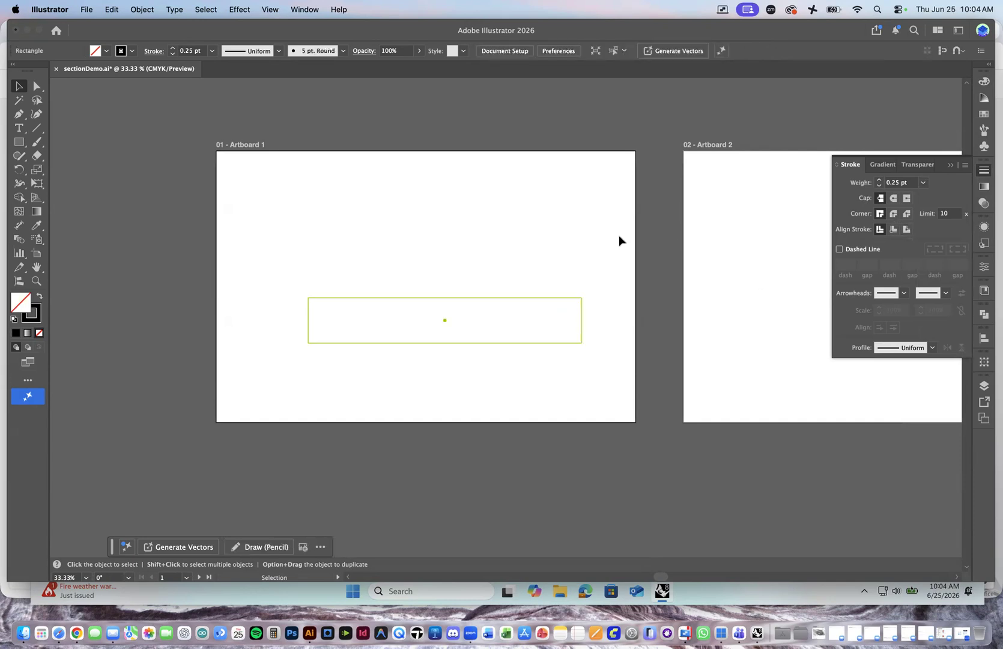
pyautogui.click(984, 82)
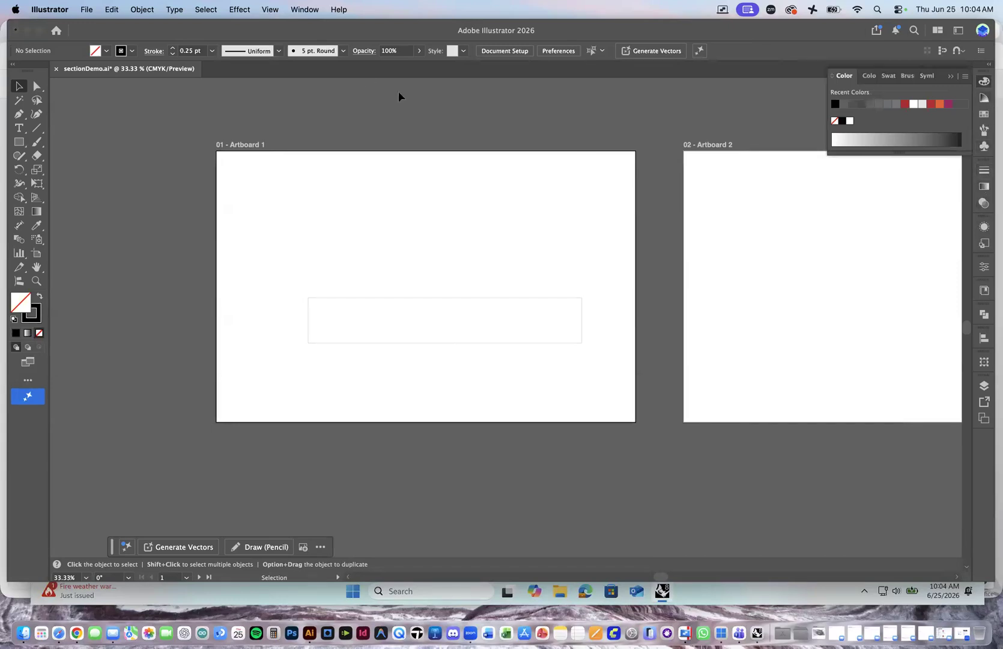
# Display the Links panel and dock it, grouped with Actions, beneath the other collapsed panels.
pyautogui.click(313, 13)
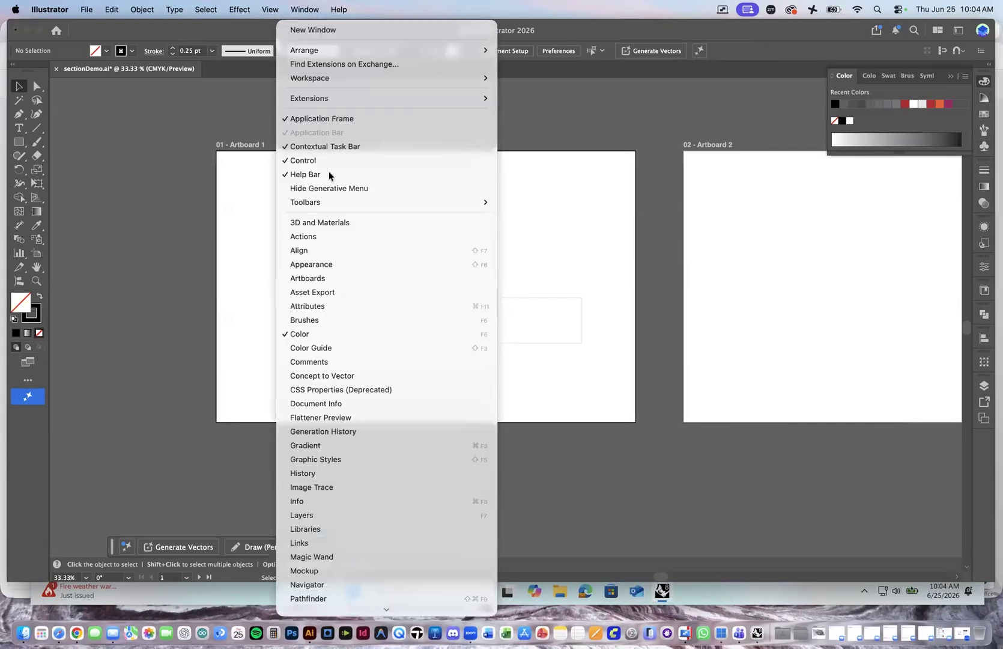
pyautogui.scroll(-3, 342, 601)
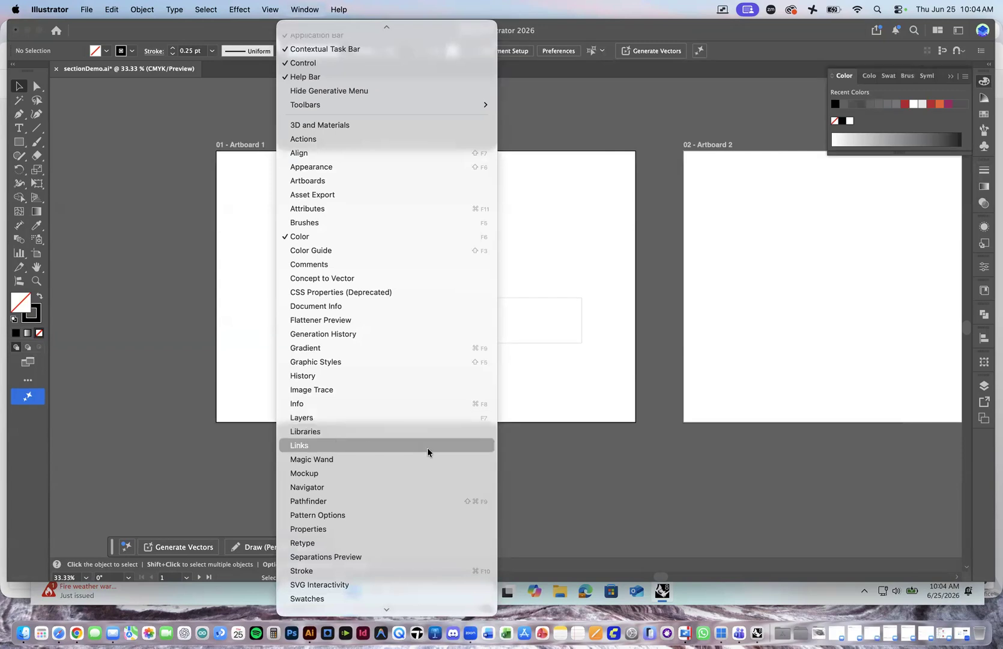
pyautogui.click(295, 450)
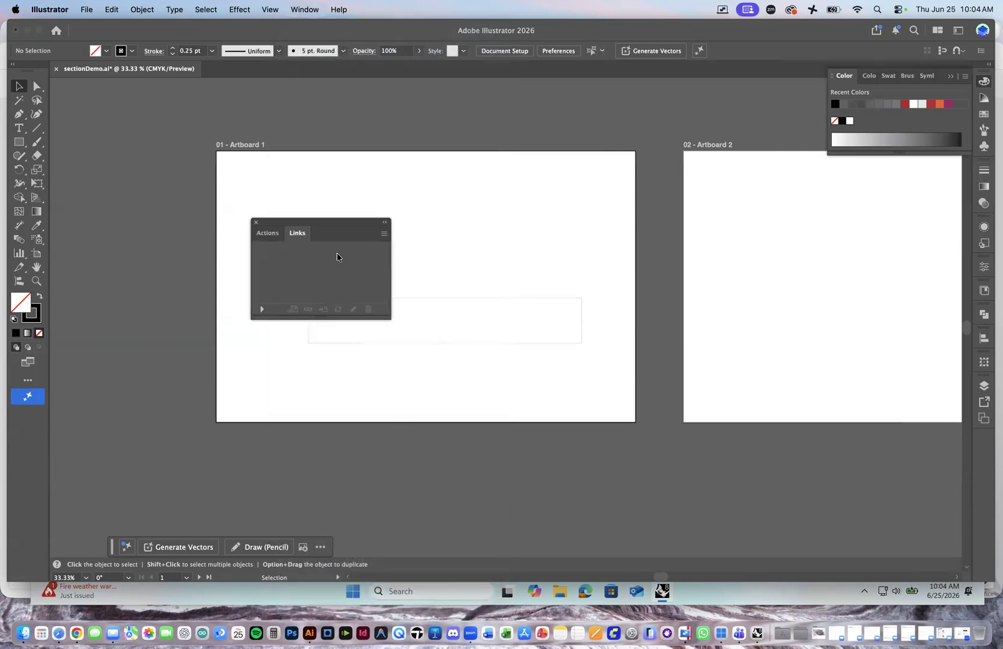
pyautogui.moveTo(299, 228); pyautogui.dragTo(981, 450)
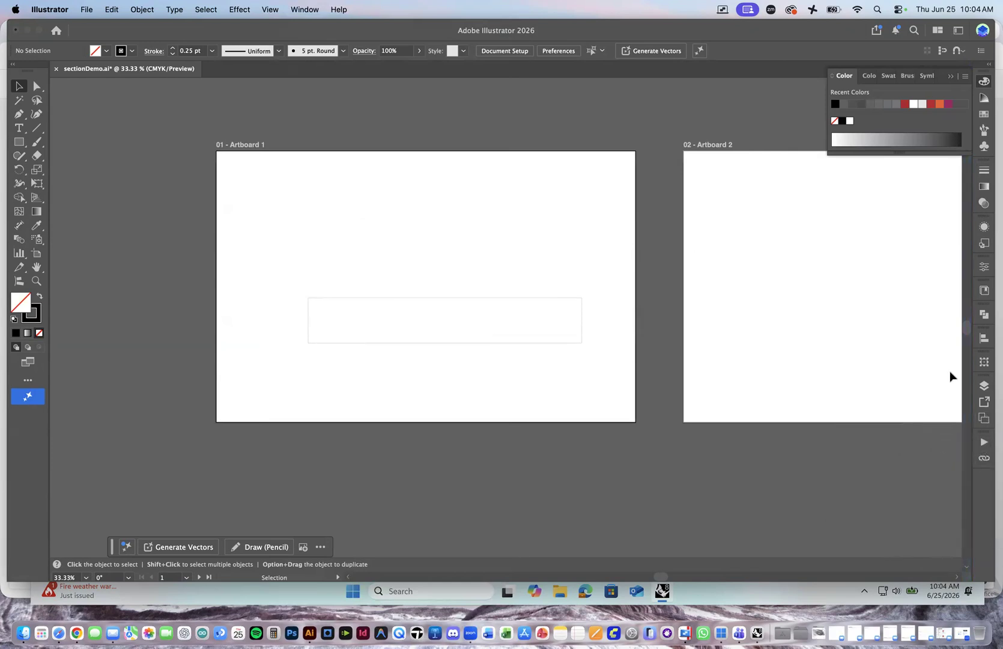
# Delete Layer 24 and Layer 33 together with their artwork, keeping only Layer 1, and collapse the layer list.
pyautogui.click(984, 386)
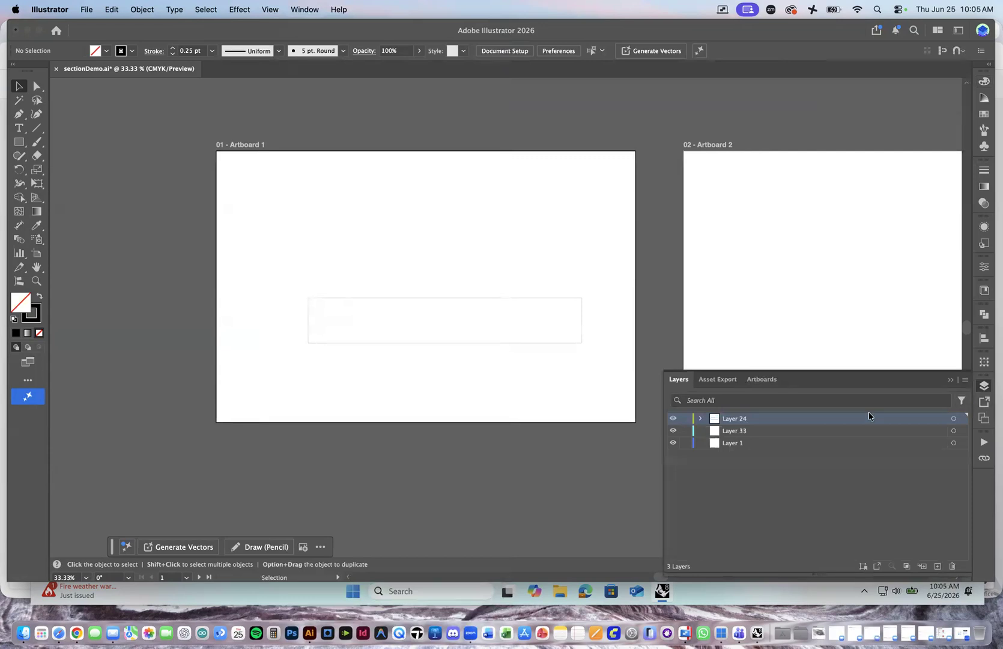
pyautogui.keyDown('shift'); pyautogui.click(755, 430); pyautogui.keyUp('shift')
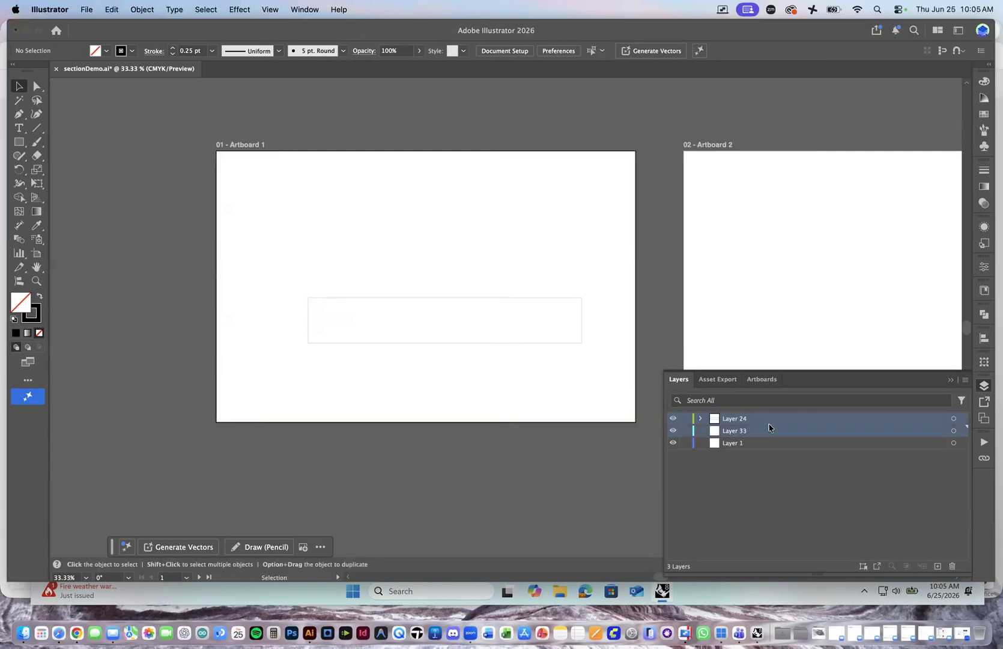
pyautogui.click(952, 566)
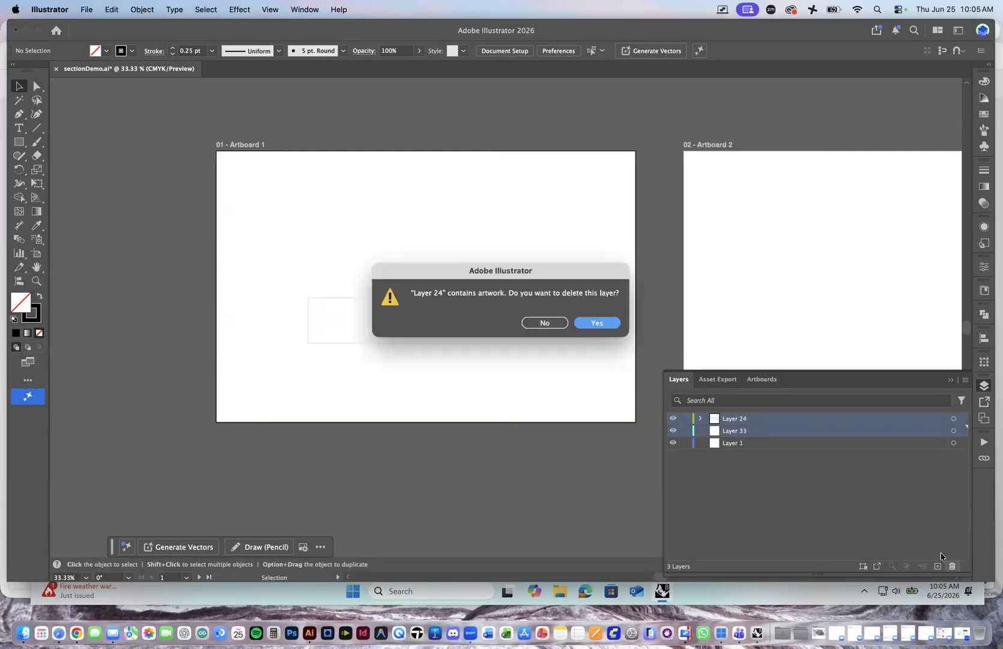
pyautogui.click(600, 325)
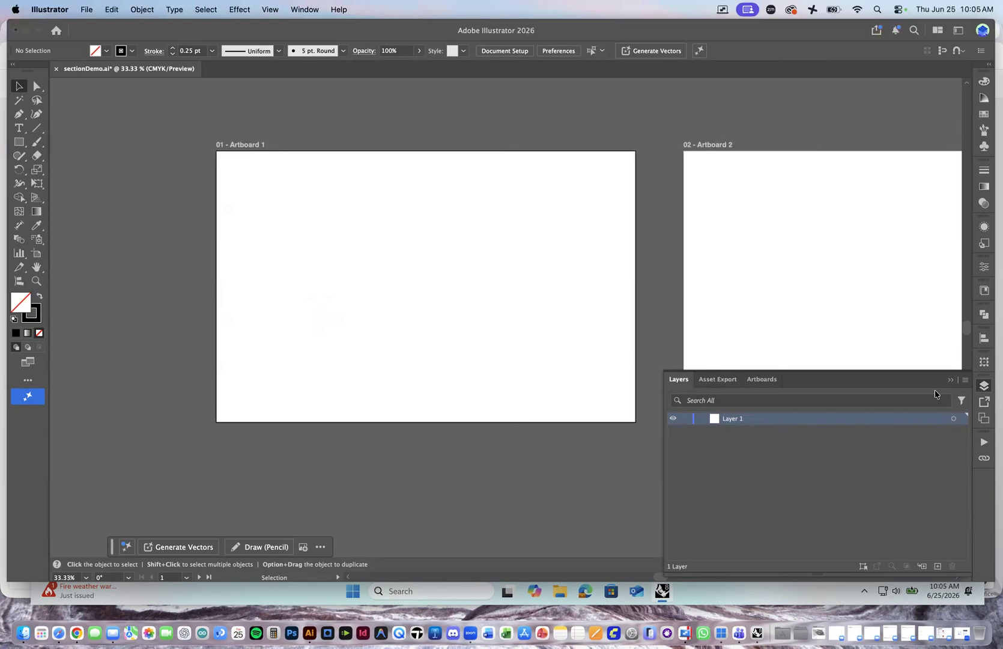
pyautogui.click(673, 419)
pyautogui.click(950, 380)
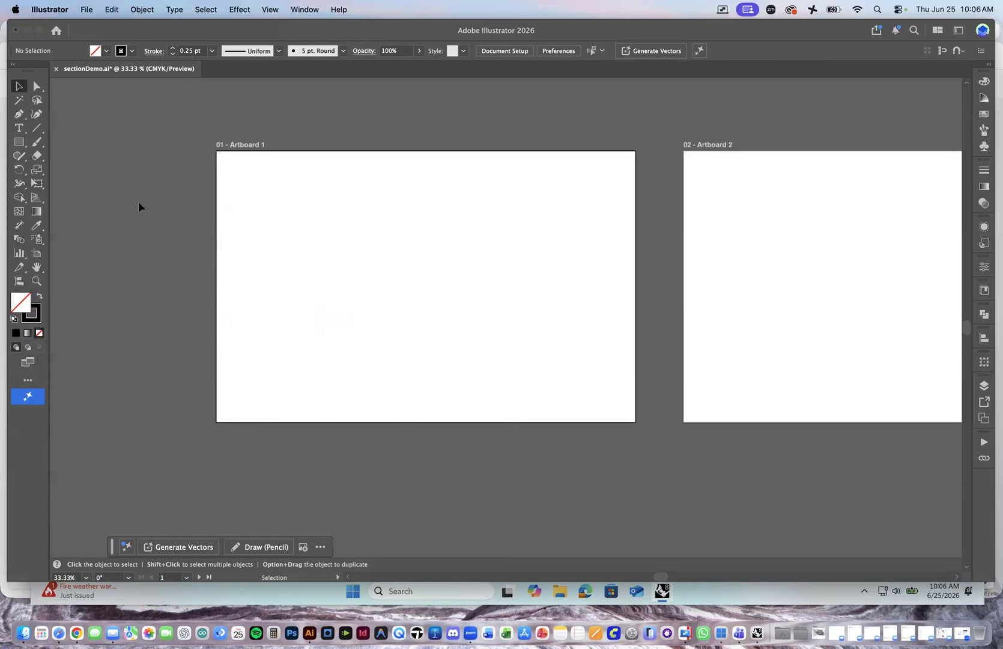
pyautogui.click(308, 10)
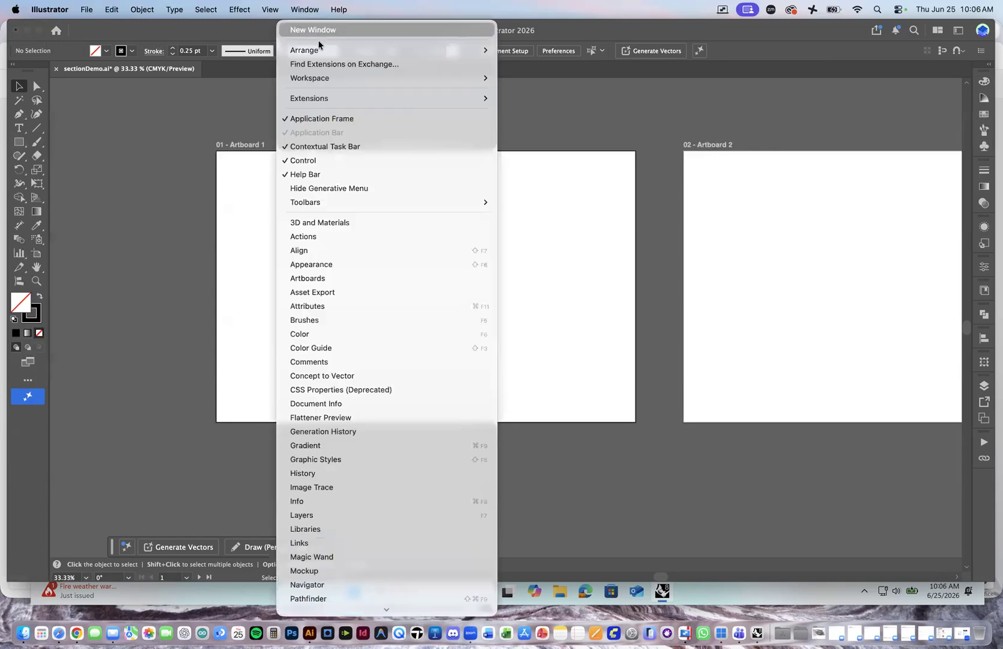
pyautogui.moveTo(320, 82)
pyautogui.click(548, 106)
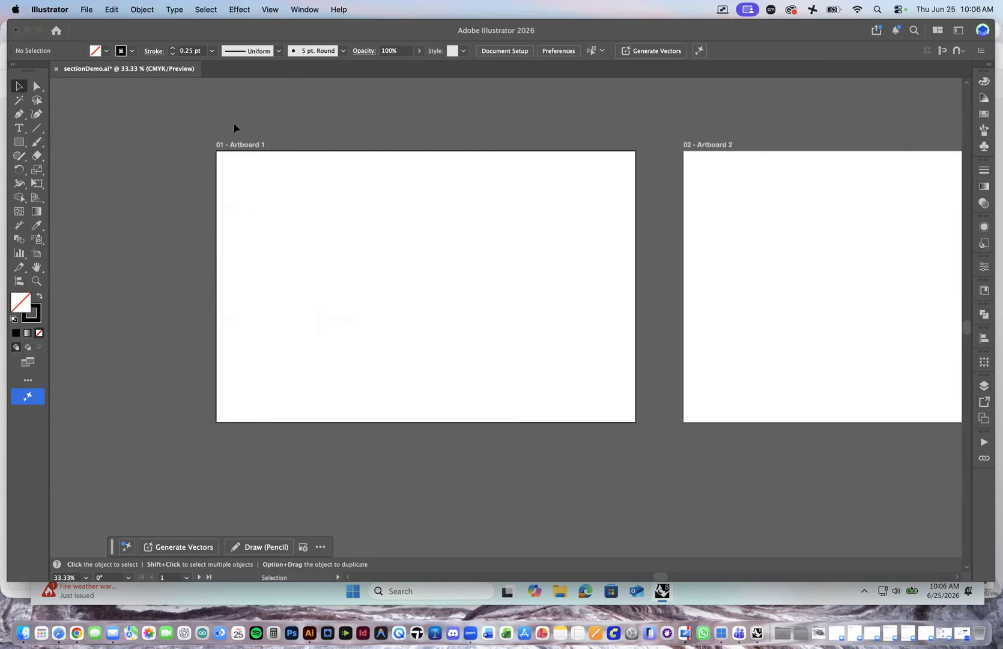
# Start placing a file and preview axonNW.png and axonSE.png from the Teaching folder.
pyautogui.hscroll(5, 311, 119)
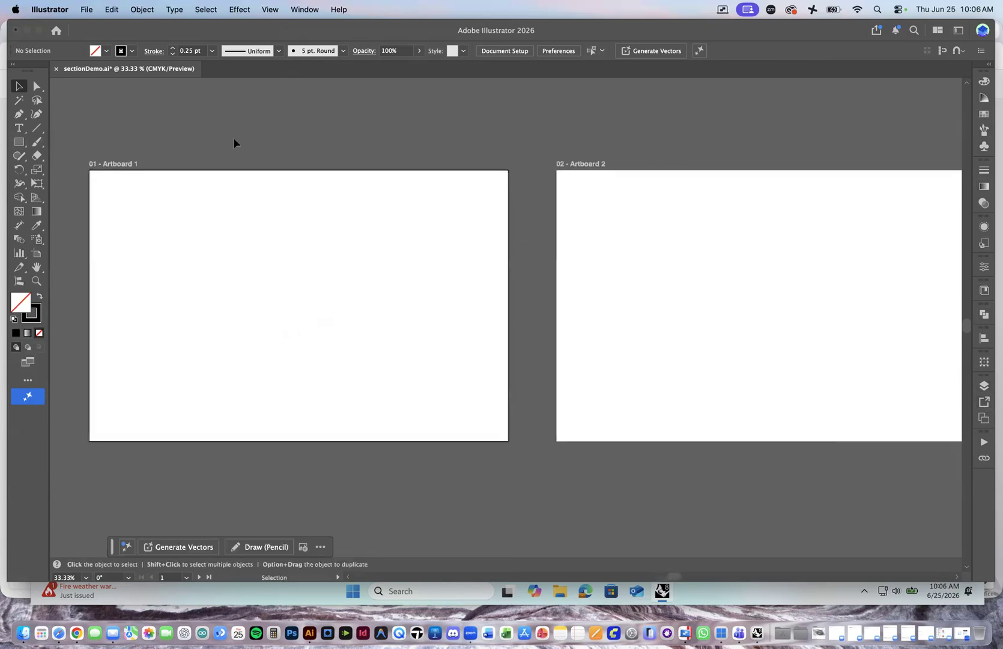
pyautogui.click(86, 9)
pyautogui.click(158, 245)
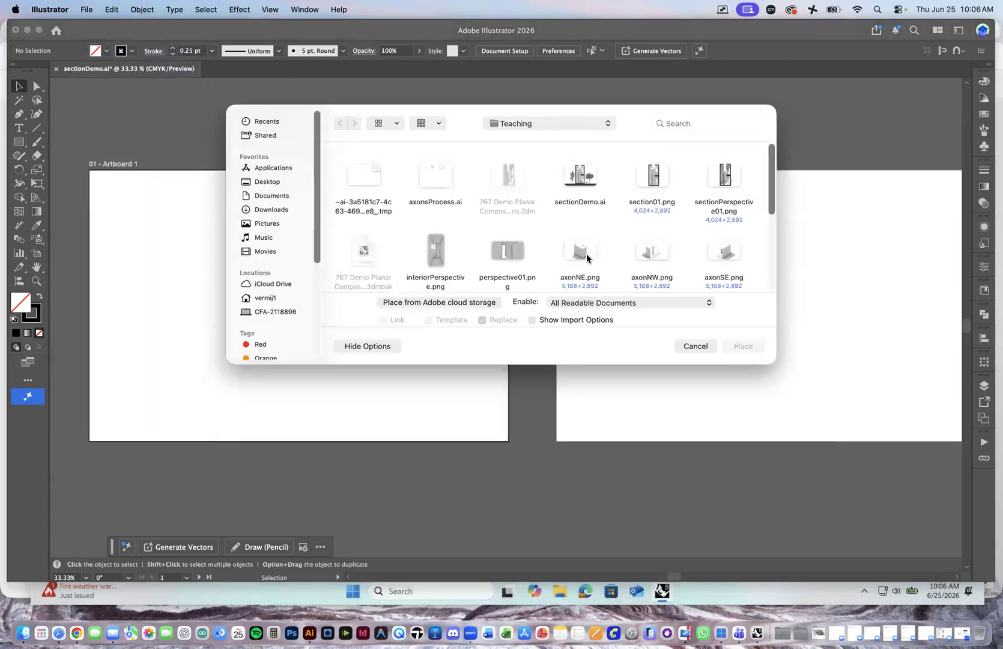
pyautogui.click(650, 252)
pyautogui.press('space')
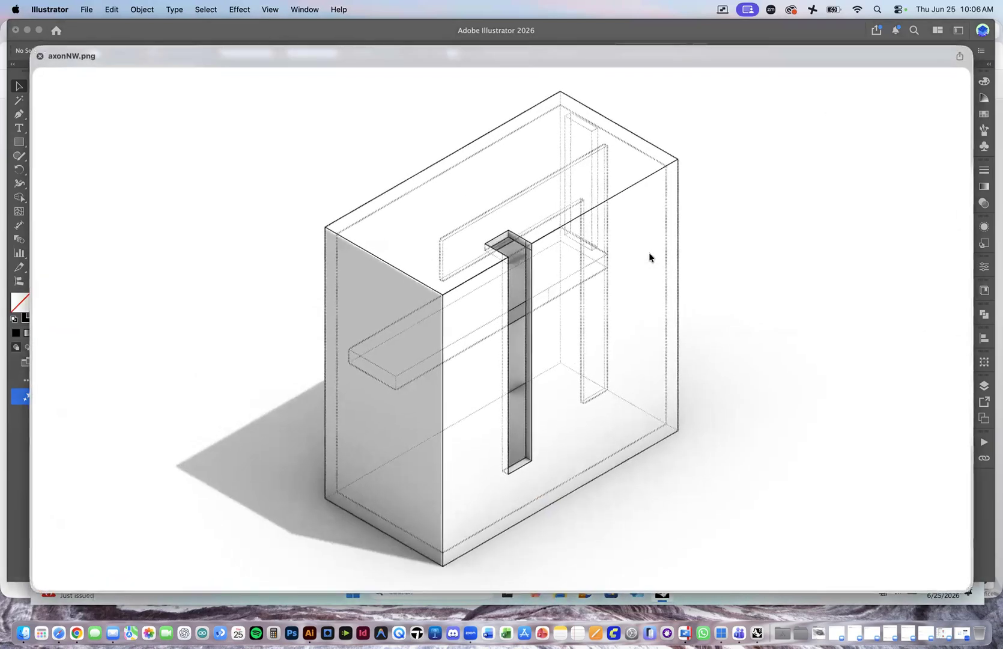
pyautogui.press('Down')
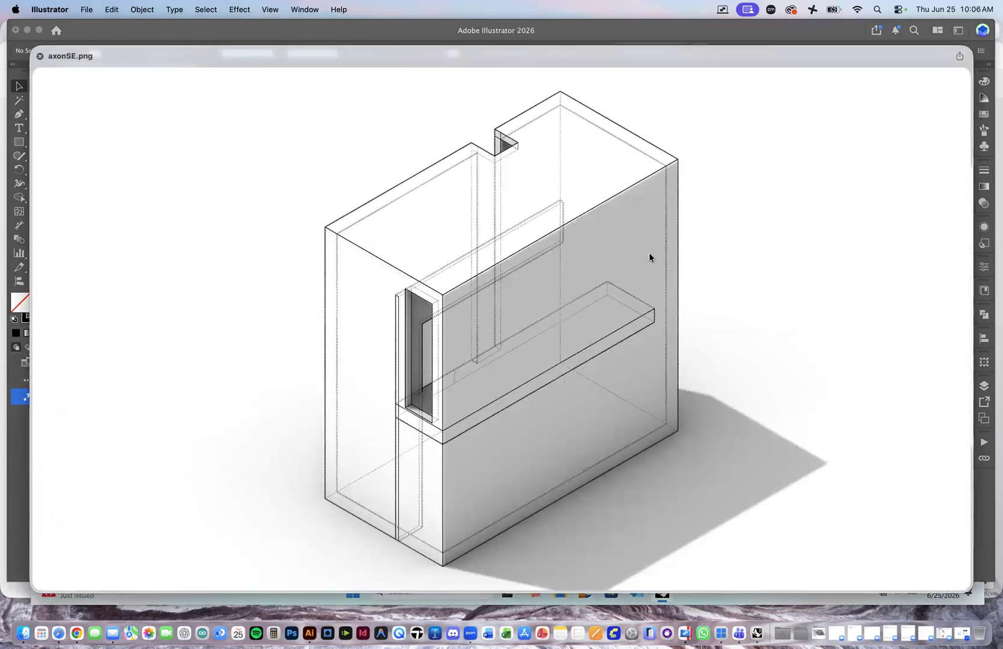
pyautogui.press('Up')
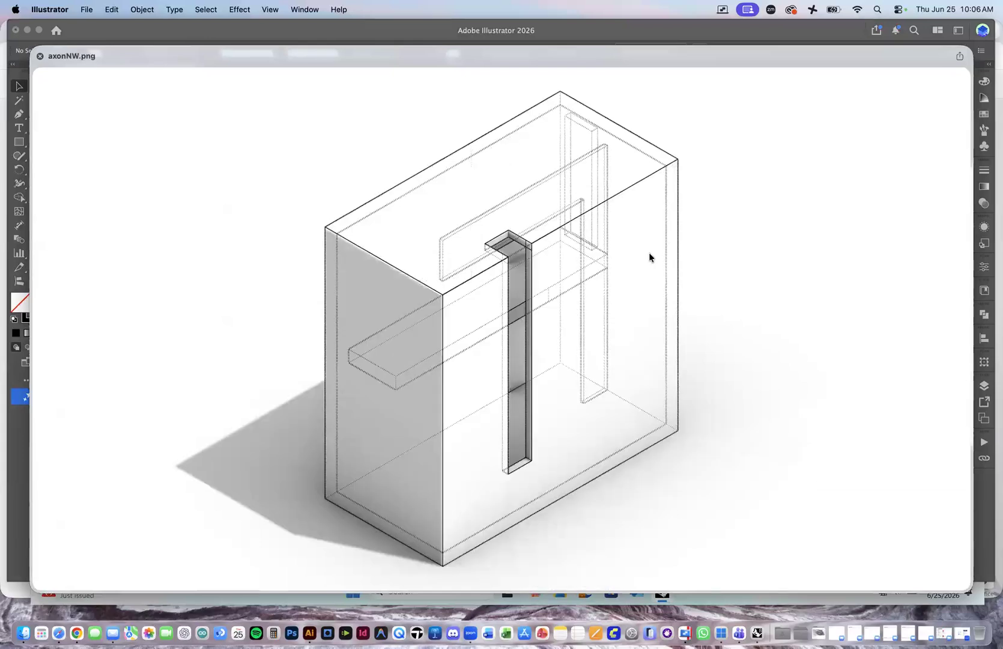
pyautogui.press('space')
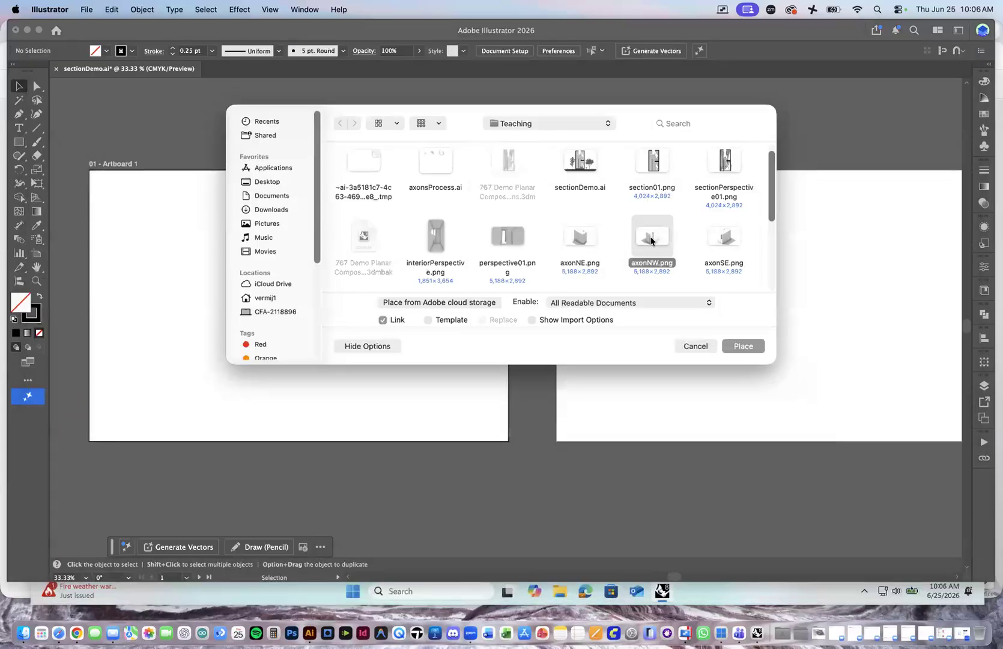
# Preview axonSW.png, place it as a linked image and align its upper-left corner with Artboard 1's upper-left corner.
pyautogui.scroll(-3, 759, 223)
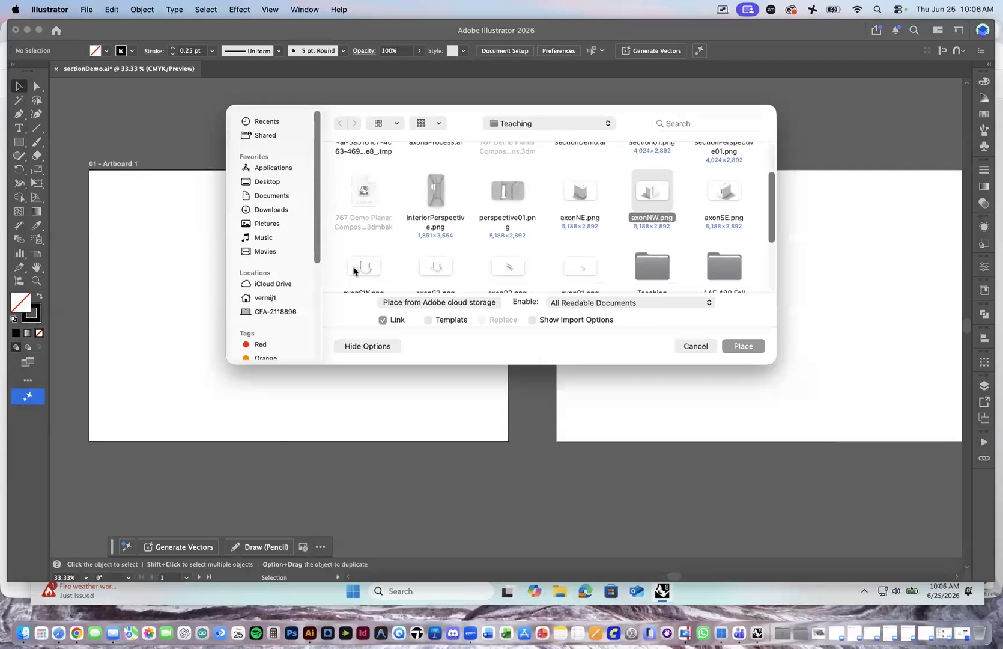
pyautogui.click(364, 268)
pyautogui.press('space')
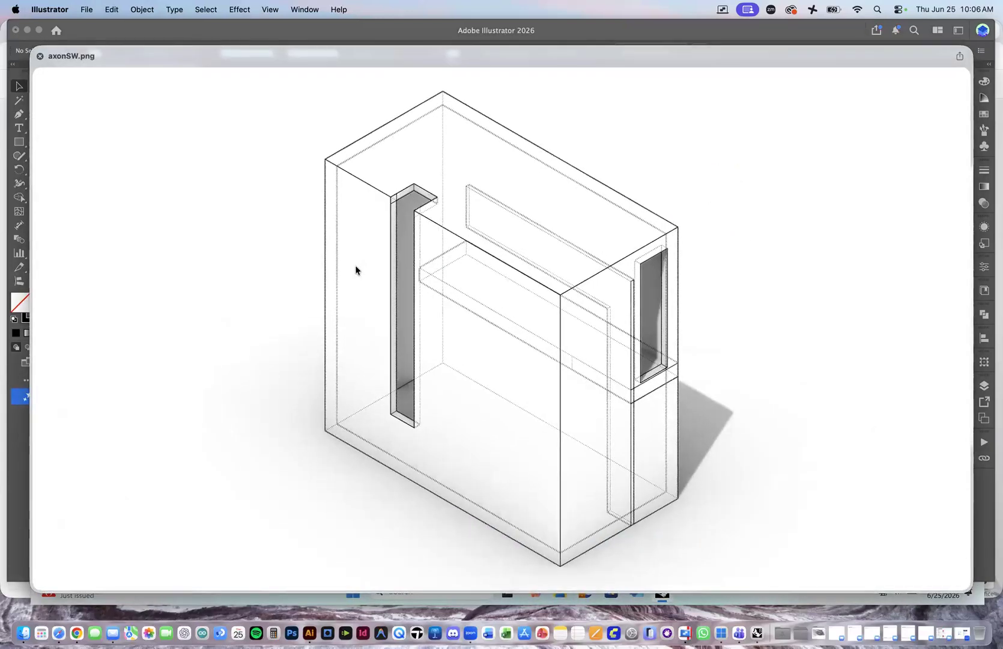
pyautogui.press('space')
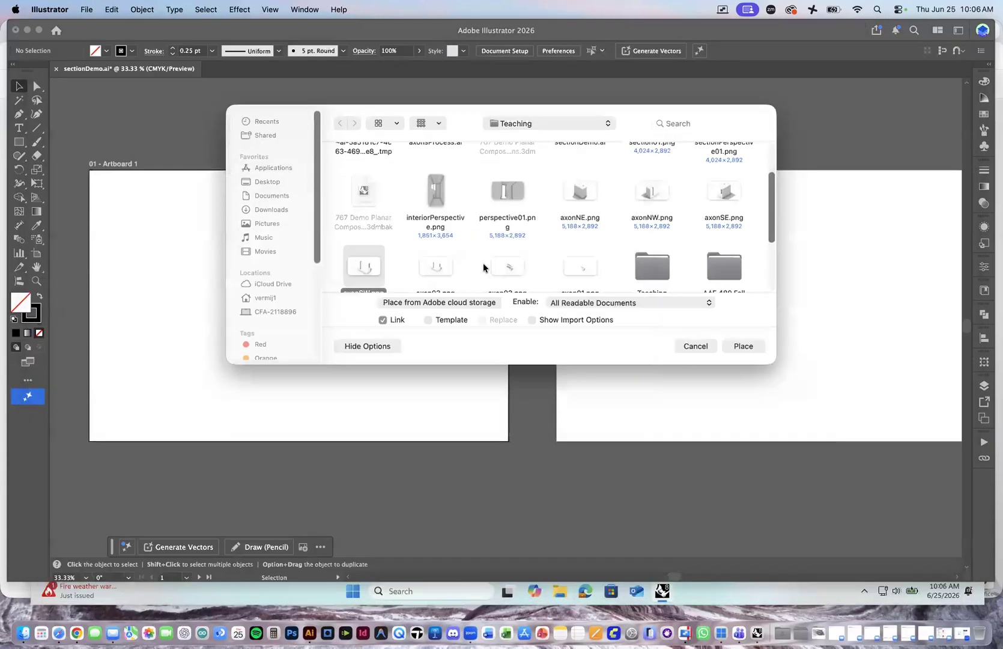
pyautogui.click(656, 197)
pyautogui.click(389, 256)
pyautogui.press('space')
pyautogui.press('space')
pyautogui.doubleClick(359, 265)
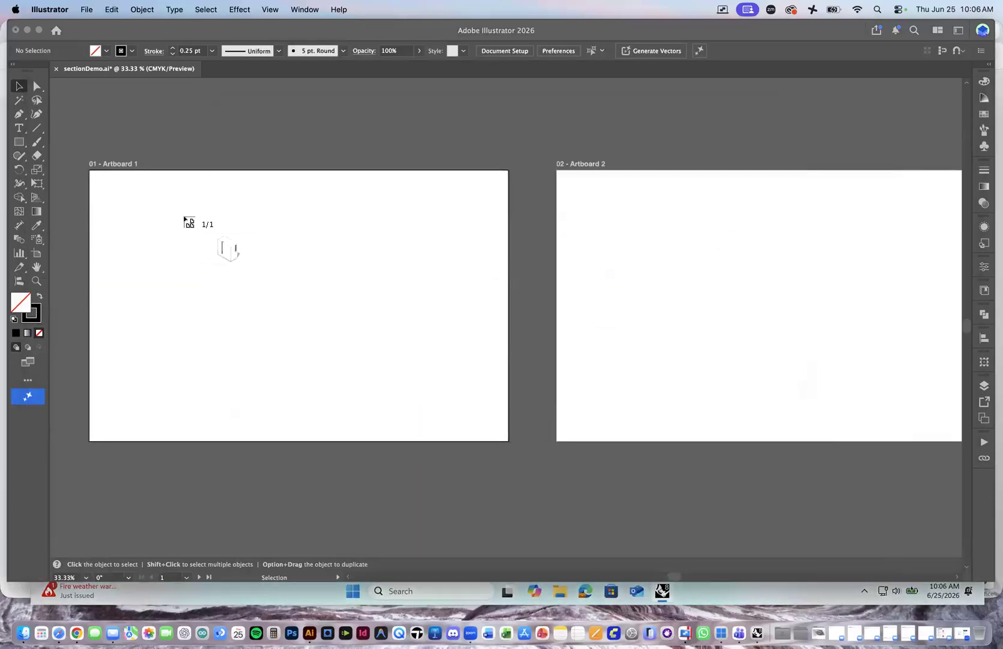
pyautogui.click(146, 199)
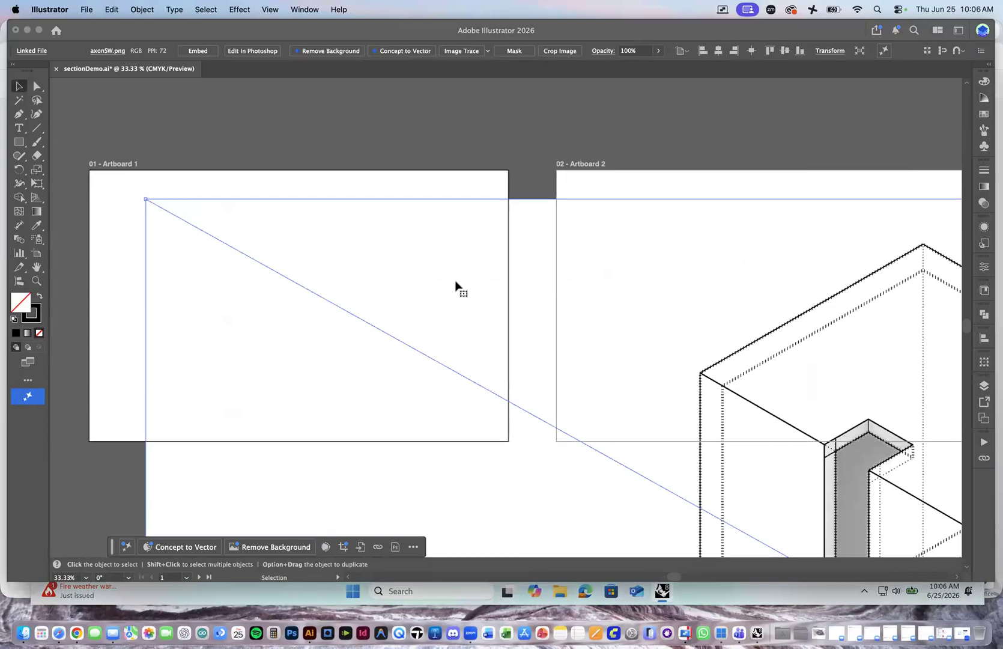
pyautogui.scroll(-10, 455, 282)
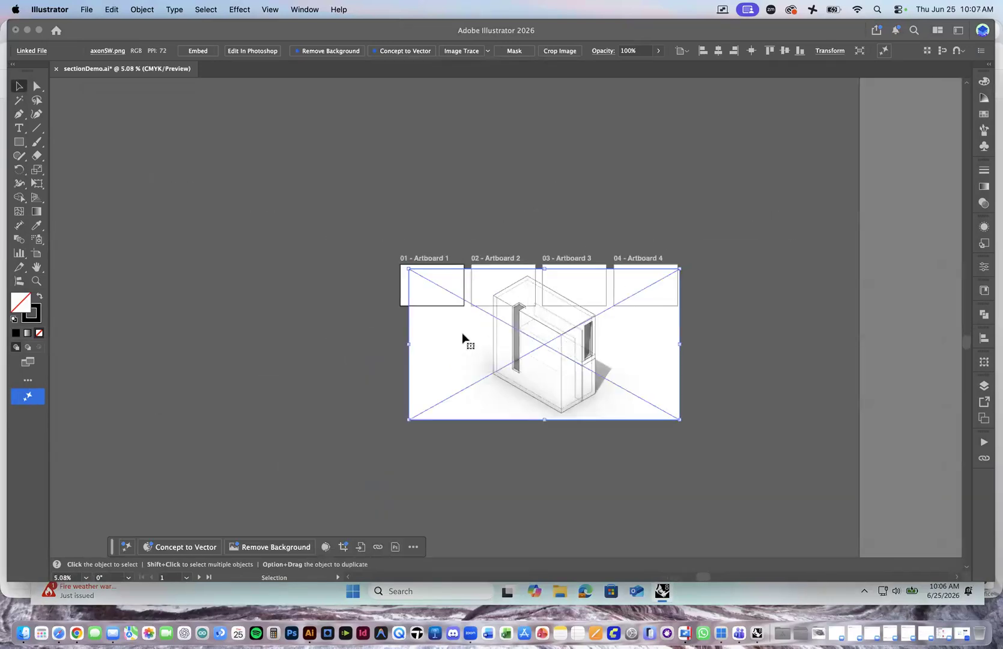
pyautogui.moveTo(457, 342); pyautogui.dragTo(455, 335)
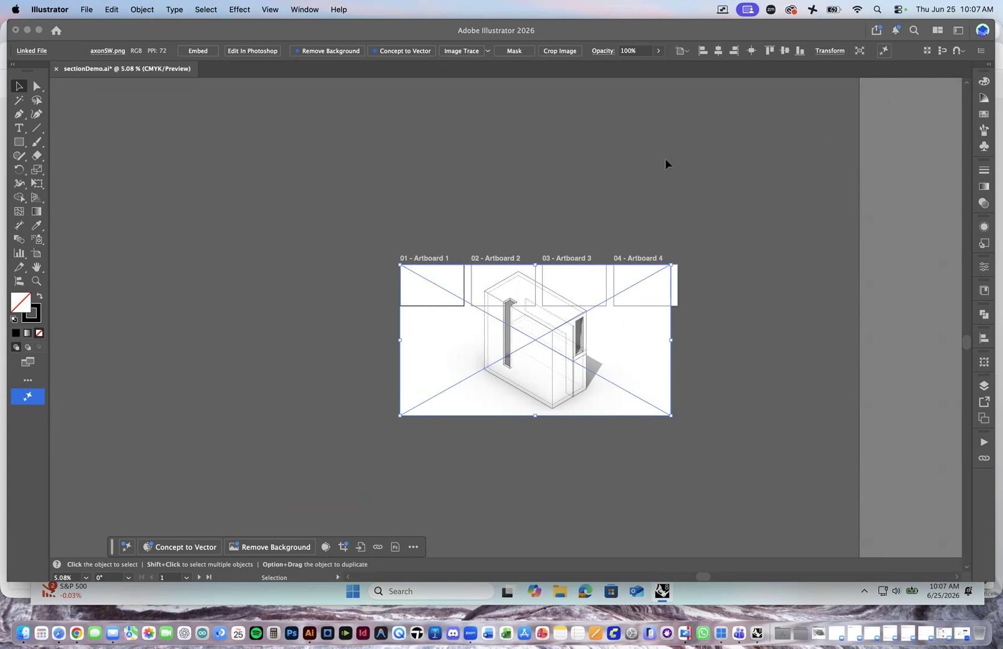
# Set the placed axonometric image's width to 11 in with its proportions constrained.
pyautogui.click(831, 52)
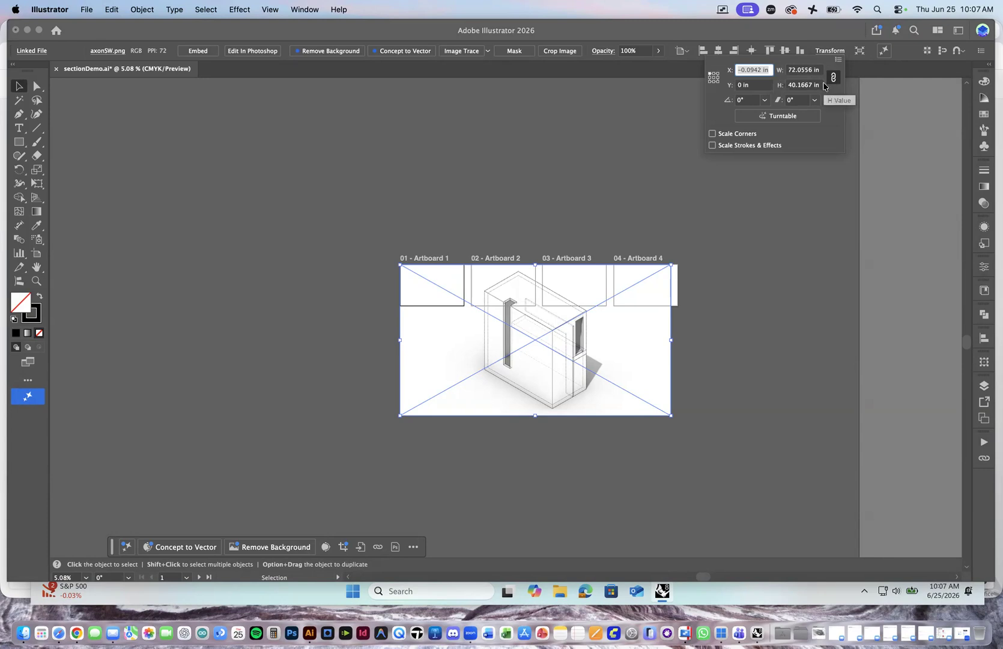
pyautogui.press('Tab')
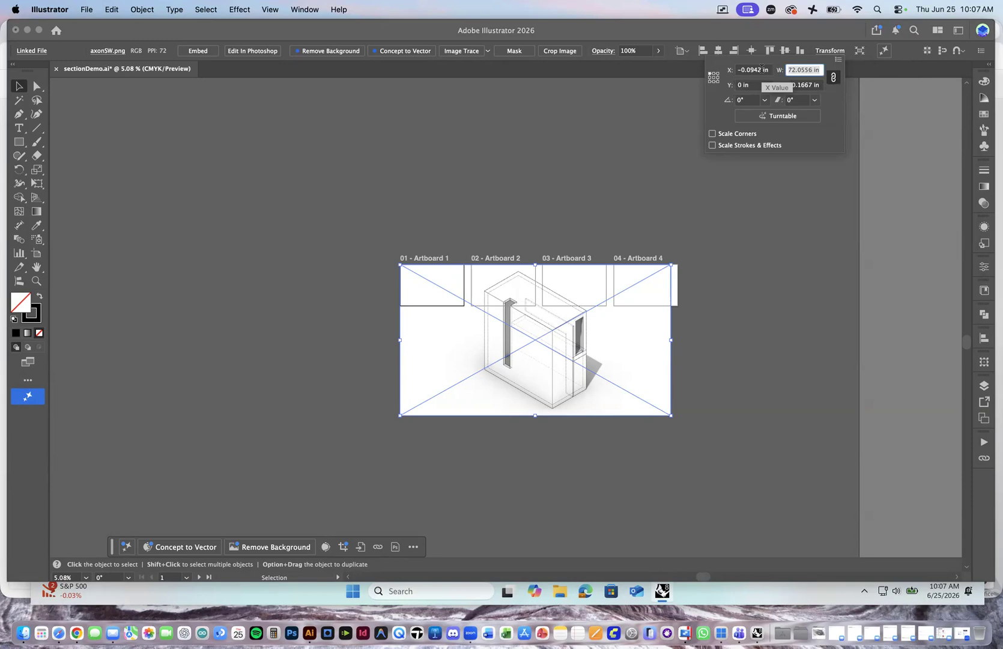
pyautogui.write('11')
pyautogui.press('Return')
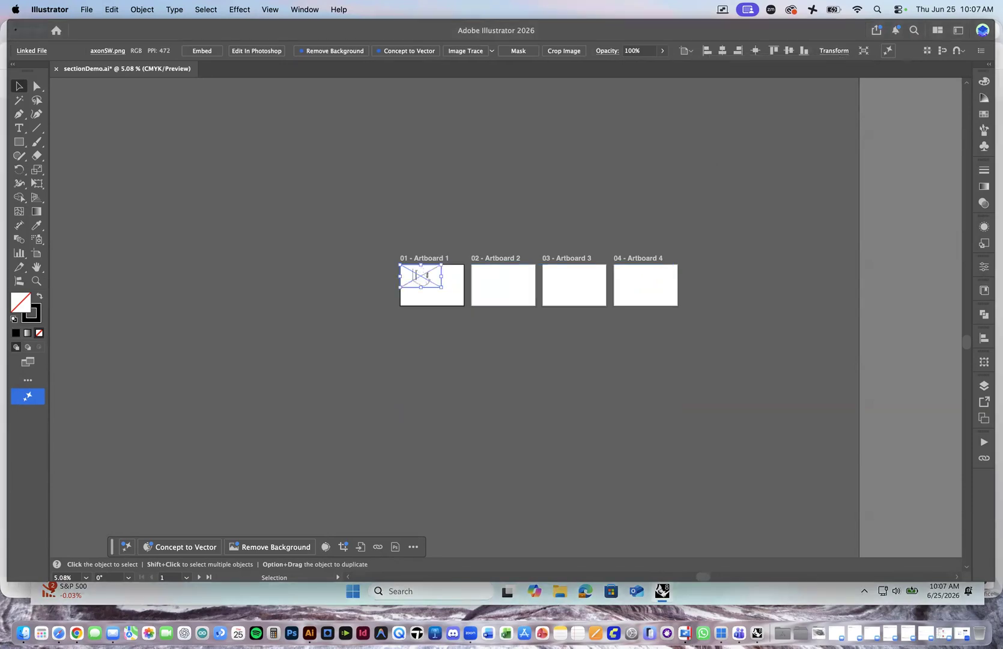
# Set the placed axonometric image's width to 17 in with its proportions constrained.
pyautogui.click(834, 50)
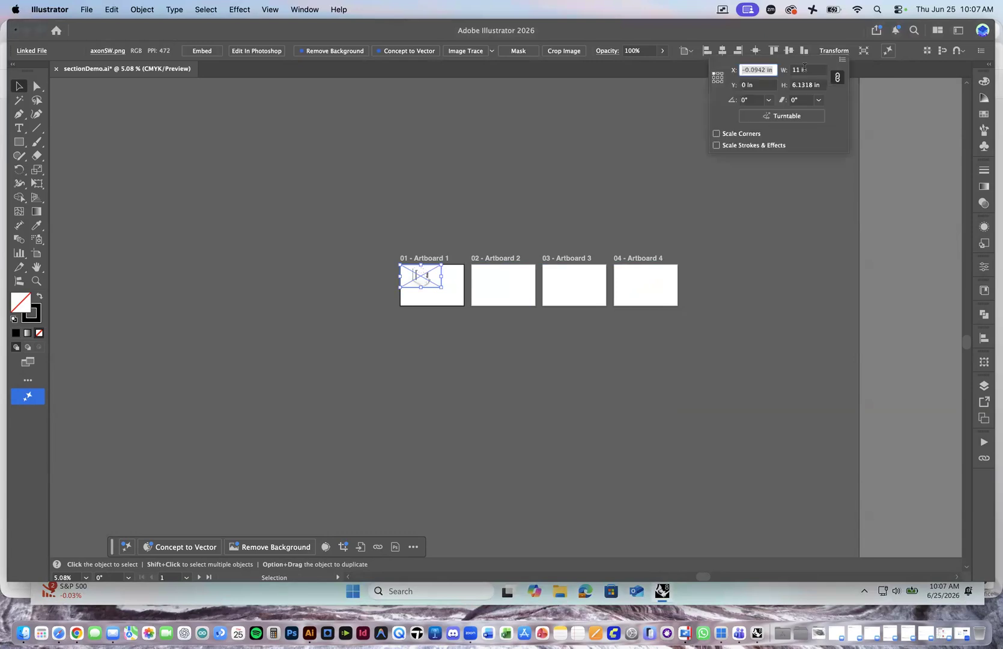
pyautogui.press('Tab')
pyautogui.write('17')
pyautogui.press('Return')
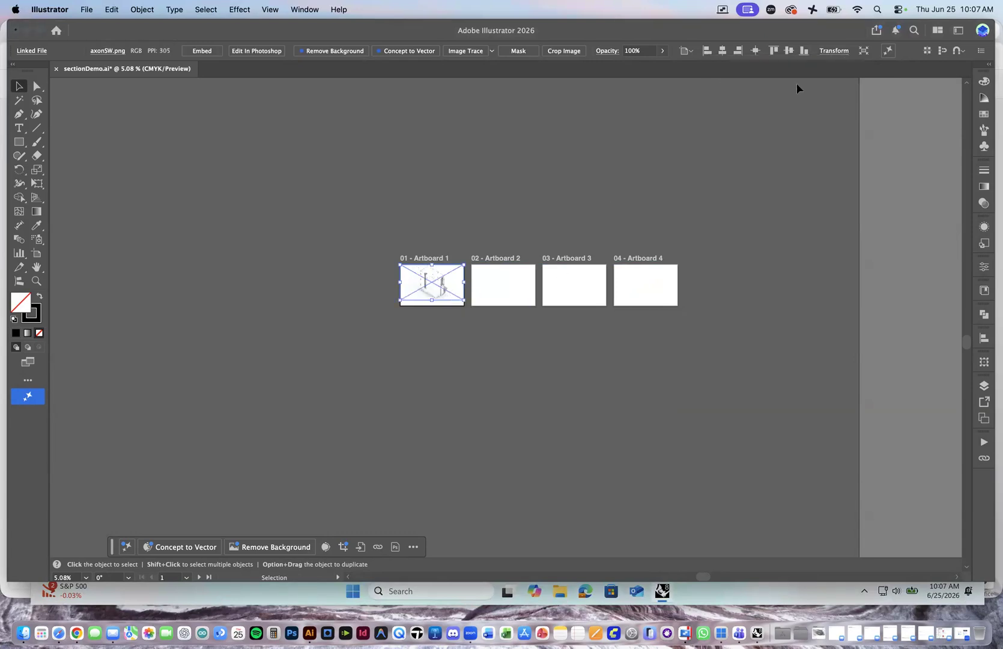
# Try a 50 in width for the image with its proportions unlocked, undo the resize and deselect the image.
pyautogui.click(832, 51)
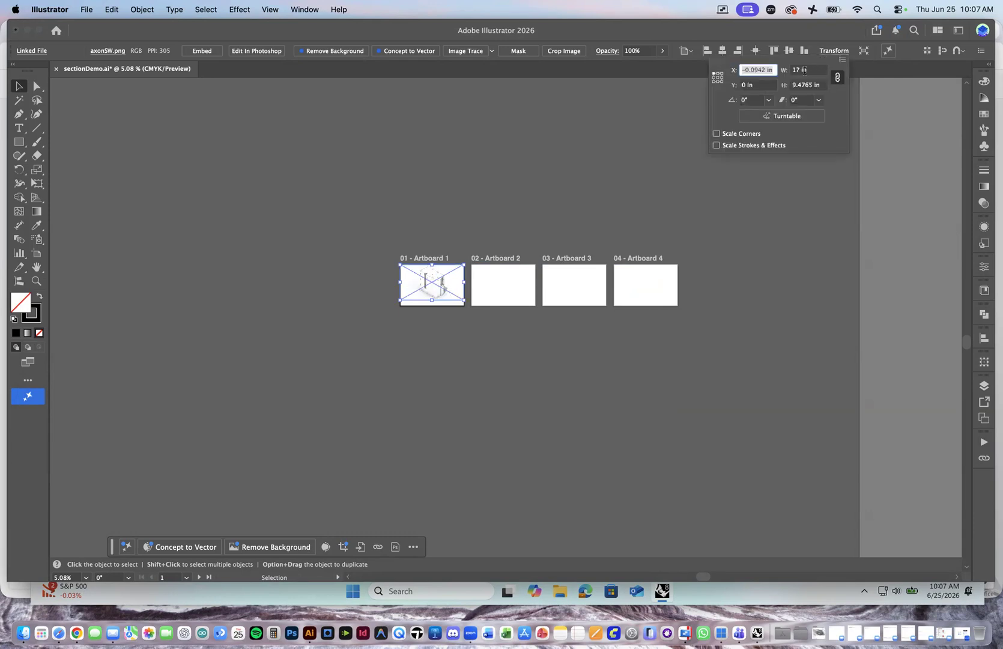
pyautogui.click(805, 69)
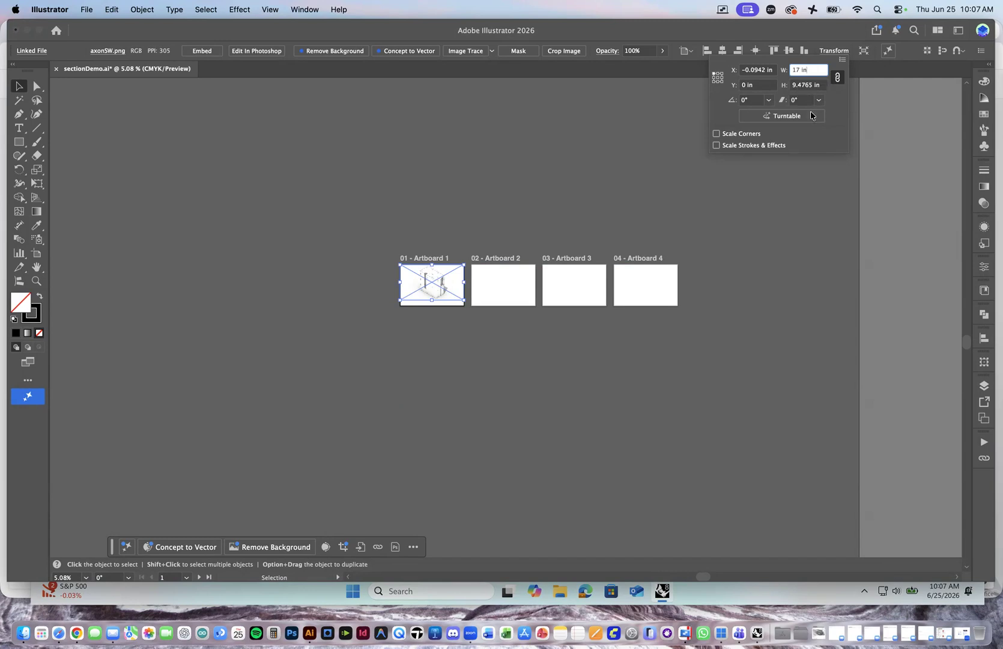
pyautogui.click(837, 77)
pyautogui.click(800, 71)
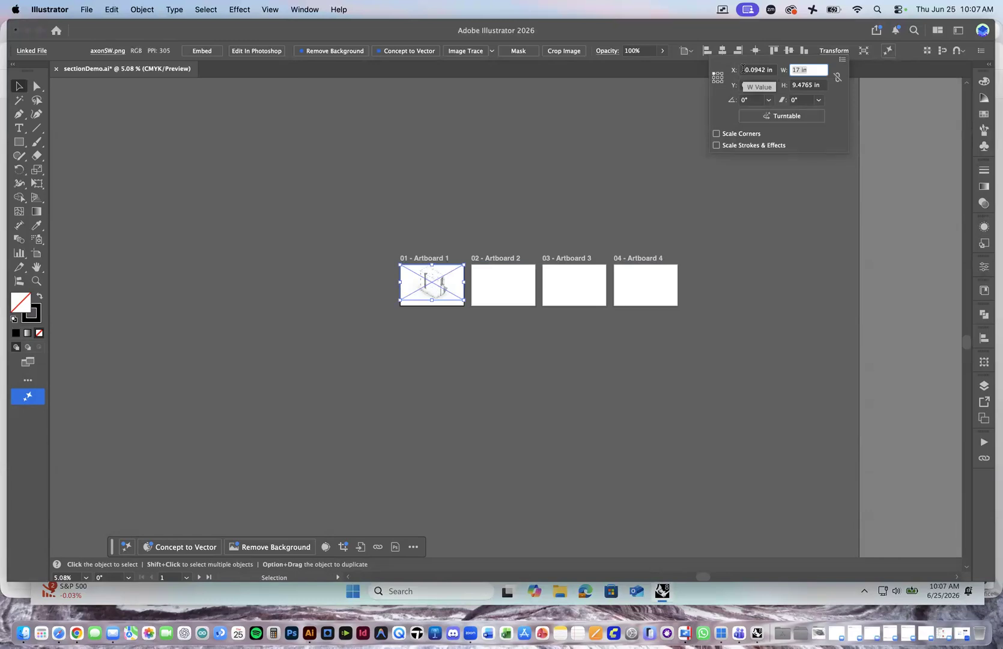
pyautogui.write('50')
pyautogui.press('Return')
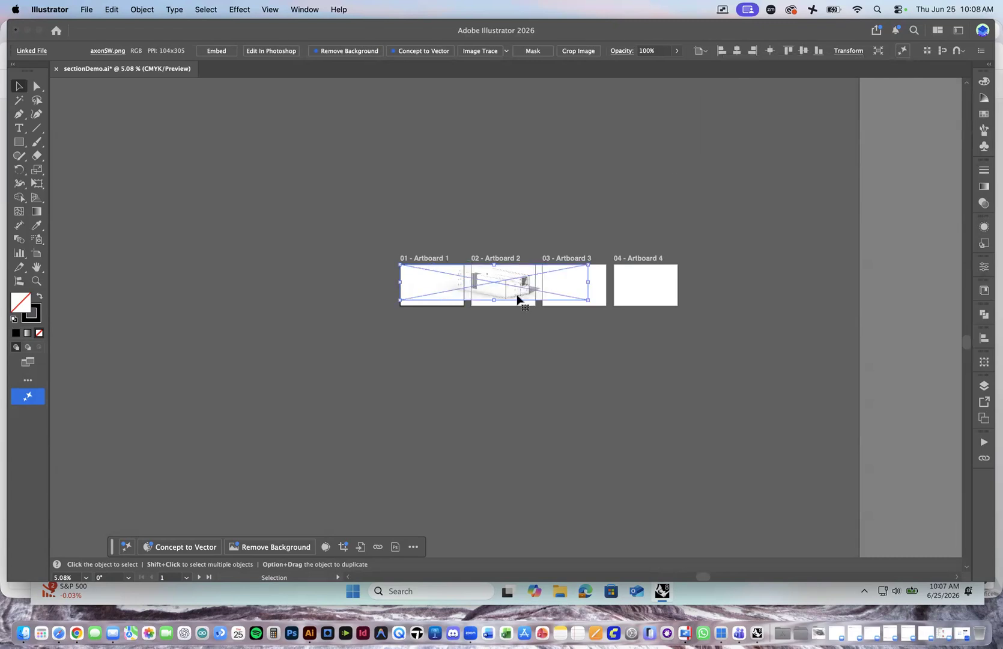
pyautogui.press('super+z')
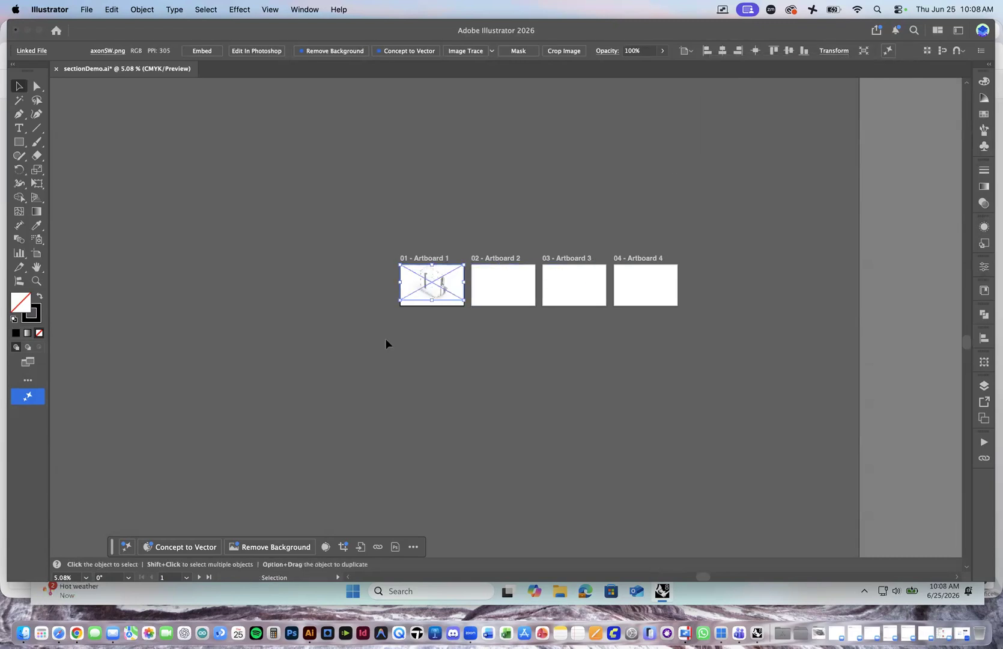
pyautogui.click(431, 342)
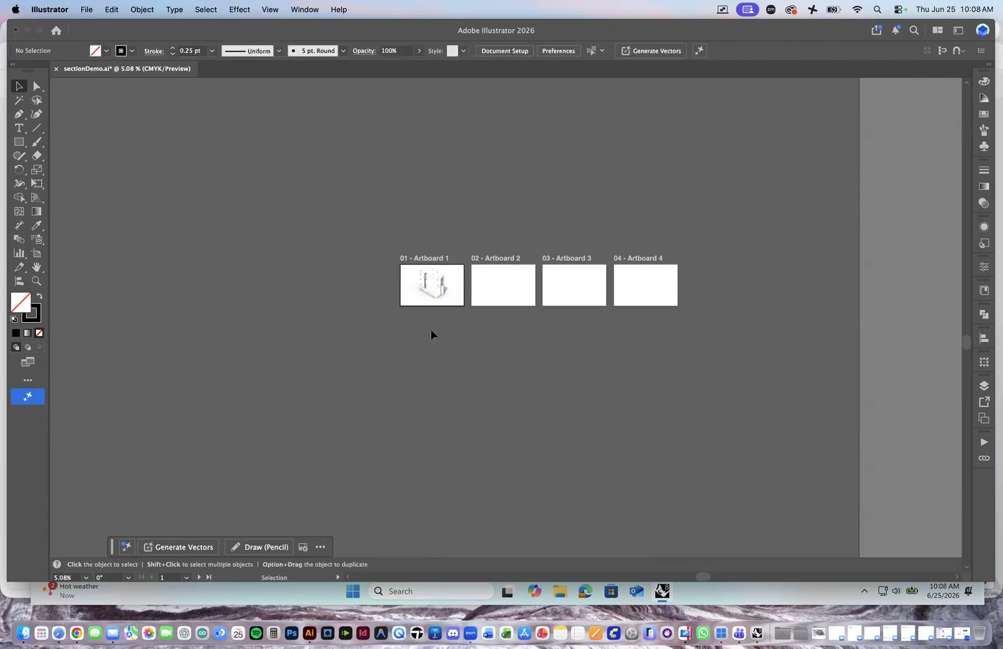
# Move the placed axonometric image straight down to align with Artboard 1's lower edge and deselect it.
pyautogui.scroll(2, 448, 265)
pyautogui.scroll(5, 449, 265)
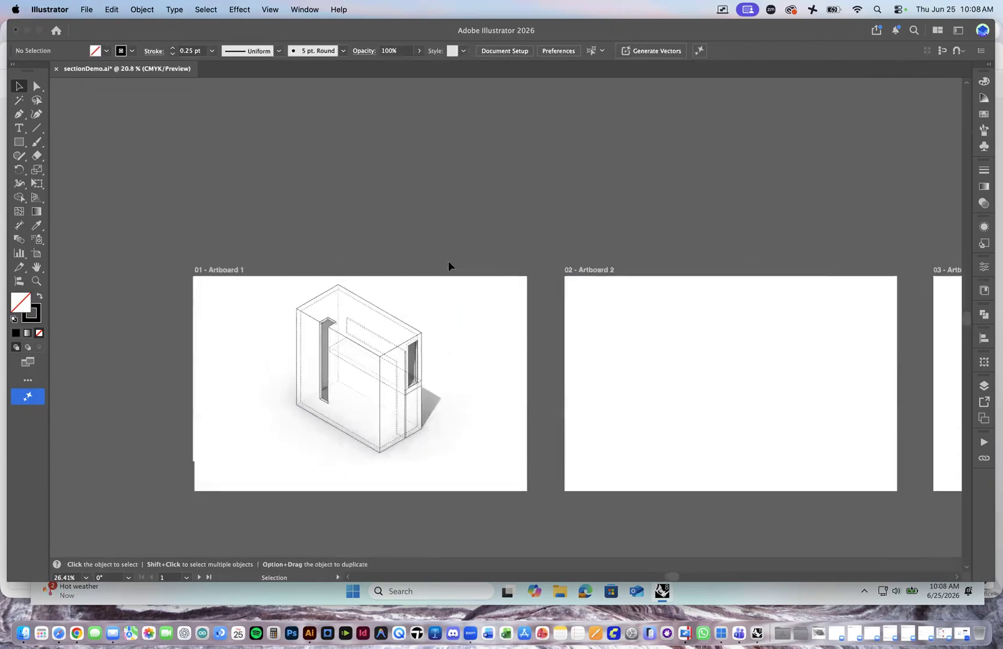
pyautogui.click(377, 372)
pyautogui.keyDown('shift'); pyautogui.click(379, 391); pyautogui.keyUp('shift')
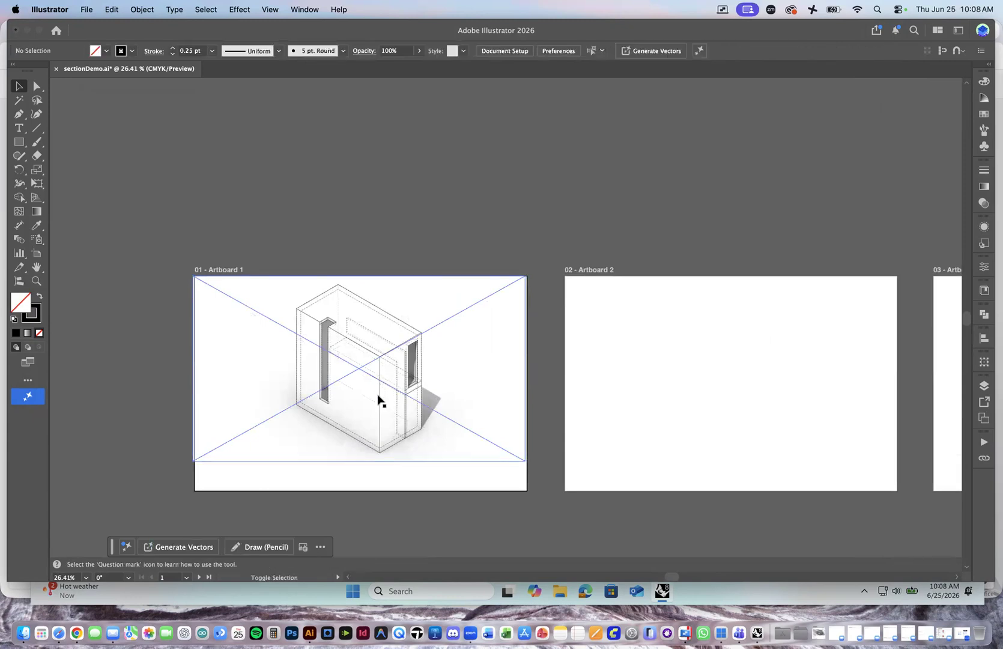
pyautogui.moveTo(380, 381); pyautogui.dragTo(384, 412)
pyautogui.click(495, 233)
pyautogui.scroll(-5, 484, 334)
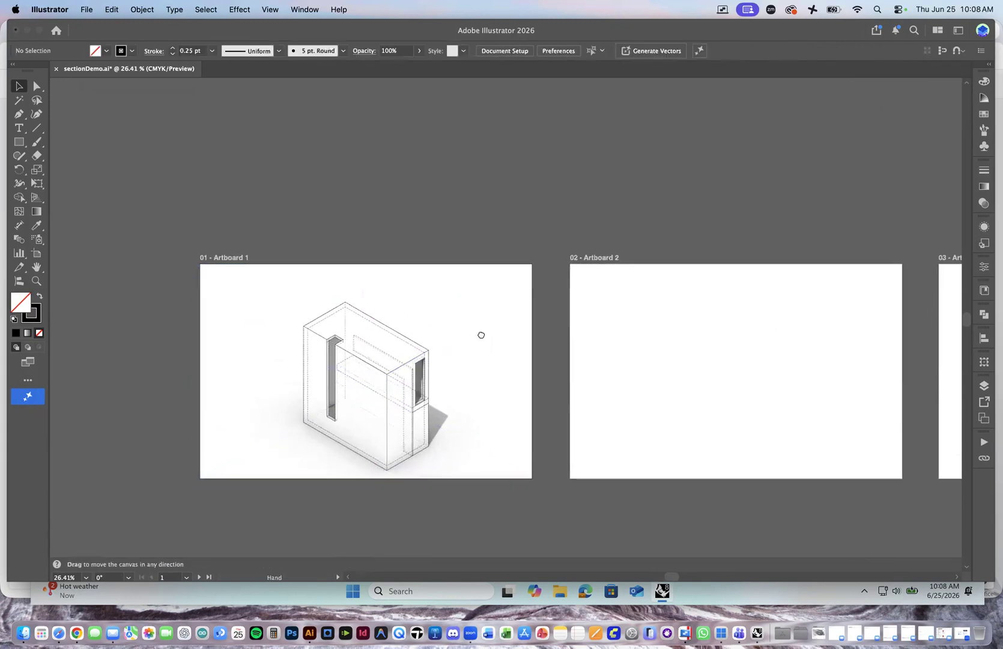
pyautogui.moveTo(490, 334); pyautogui.dragTo(477, 361)
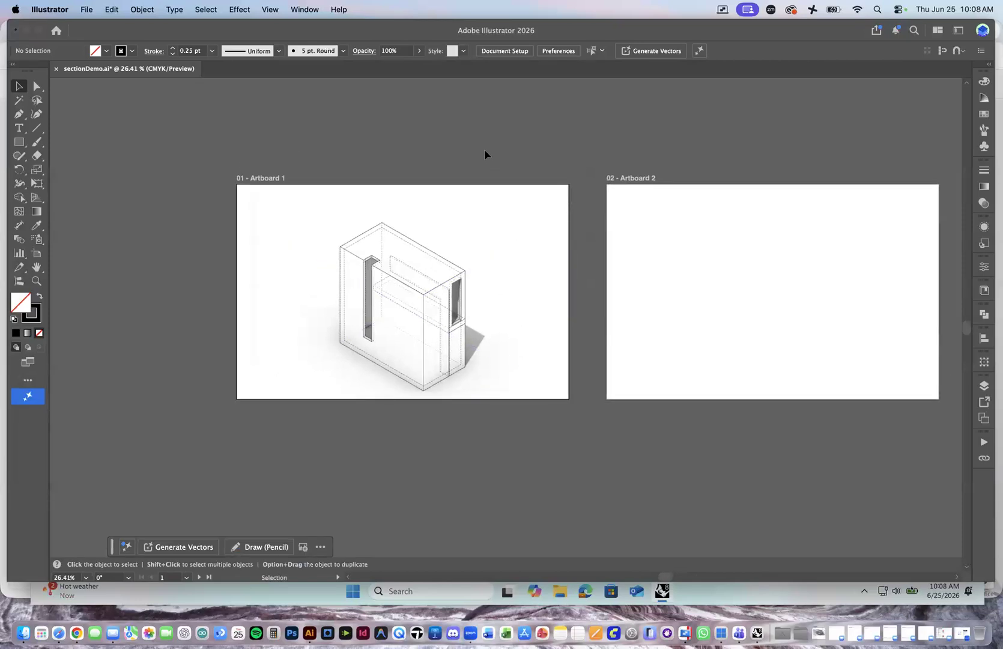
# Start opening a file, browse to the Entourage folder in Documents and enlarge the file browser to show all its files.
pyautogui.click(88, 11)
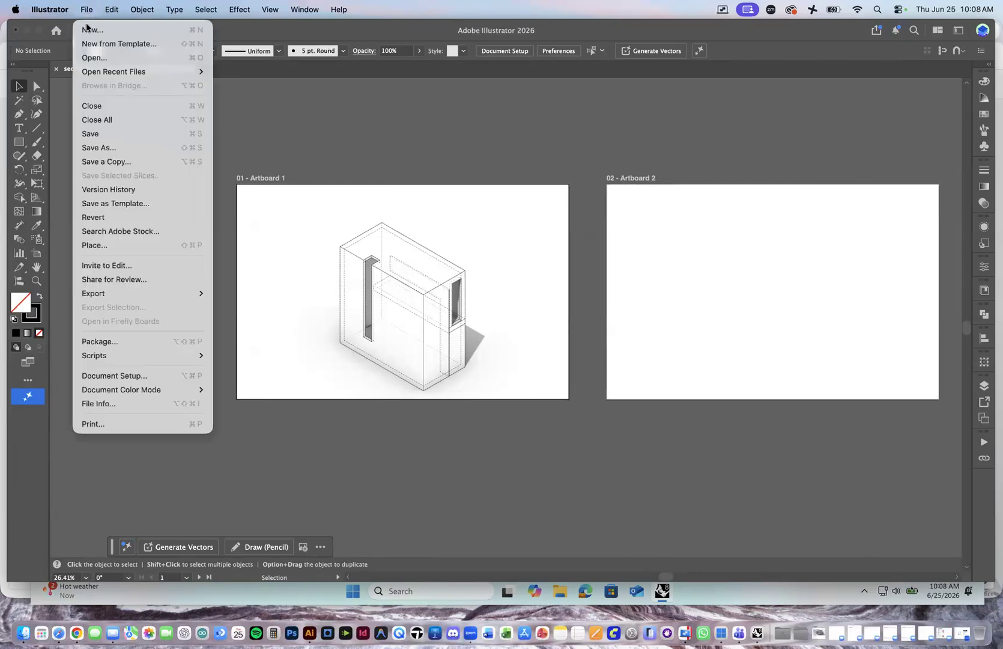
pyautogui.click(96, 59)
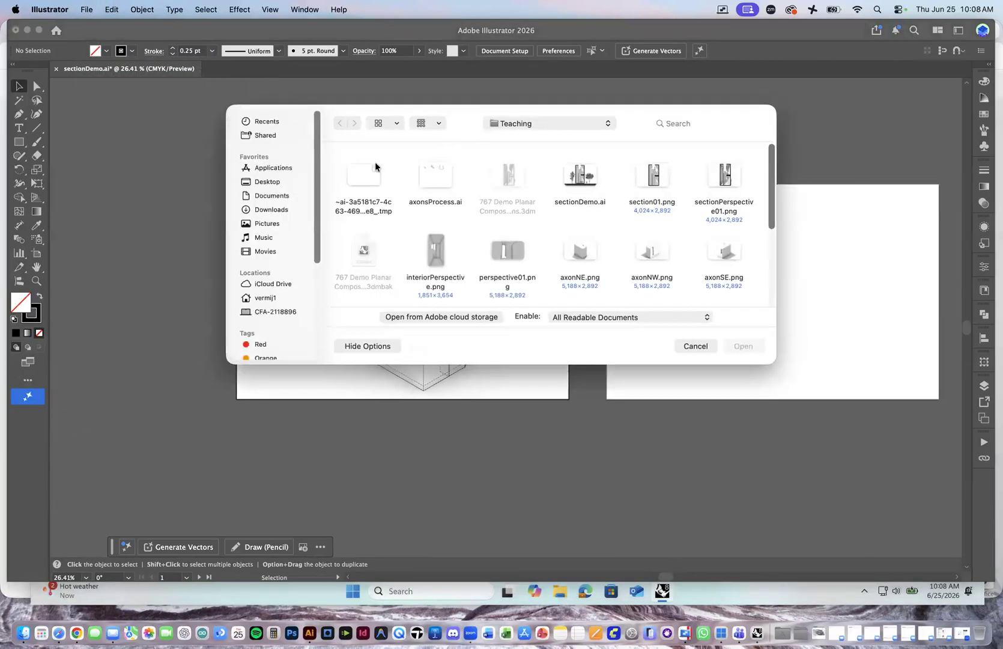
pyautogui.click(499, 125)
pyautogui.click(519, 141)
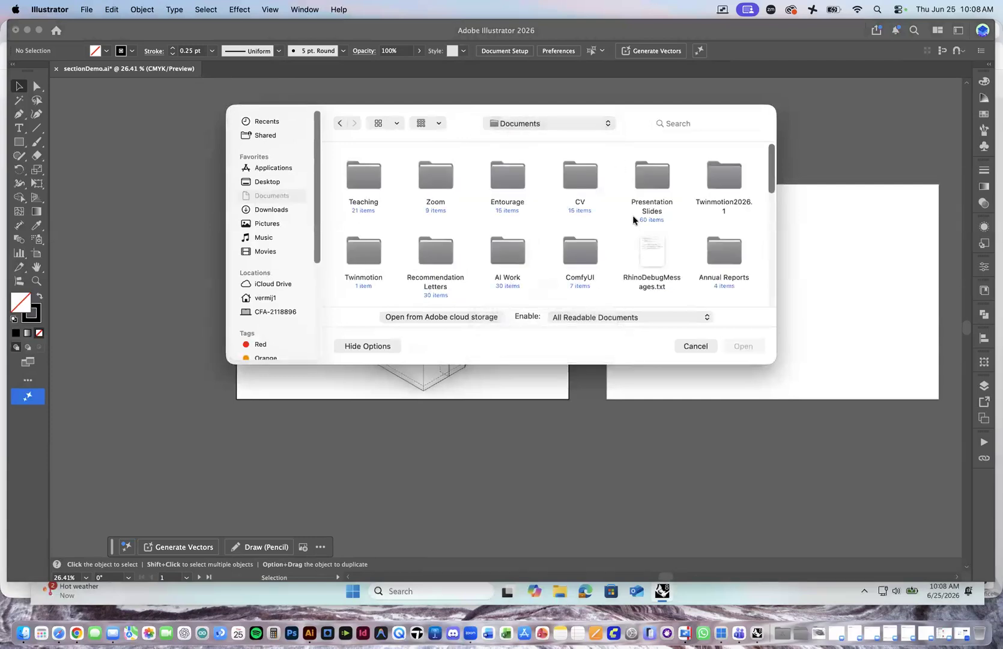
pyautogui.doubleClick(519, 179)
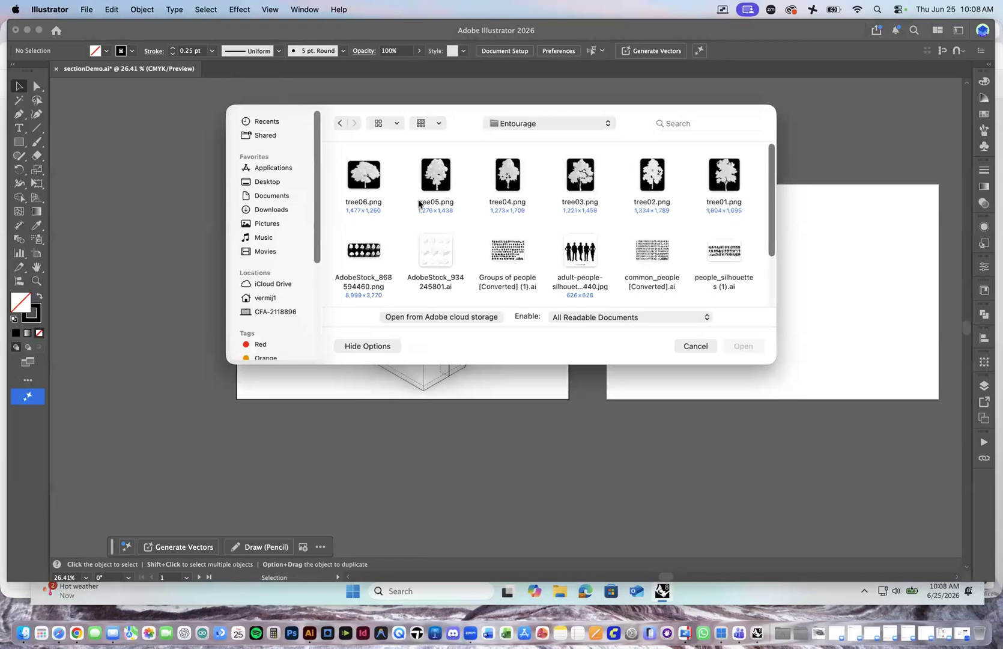
pyautogui.moveTo(769, 360); pyautogui.dragTo(796, 451)
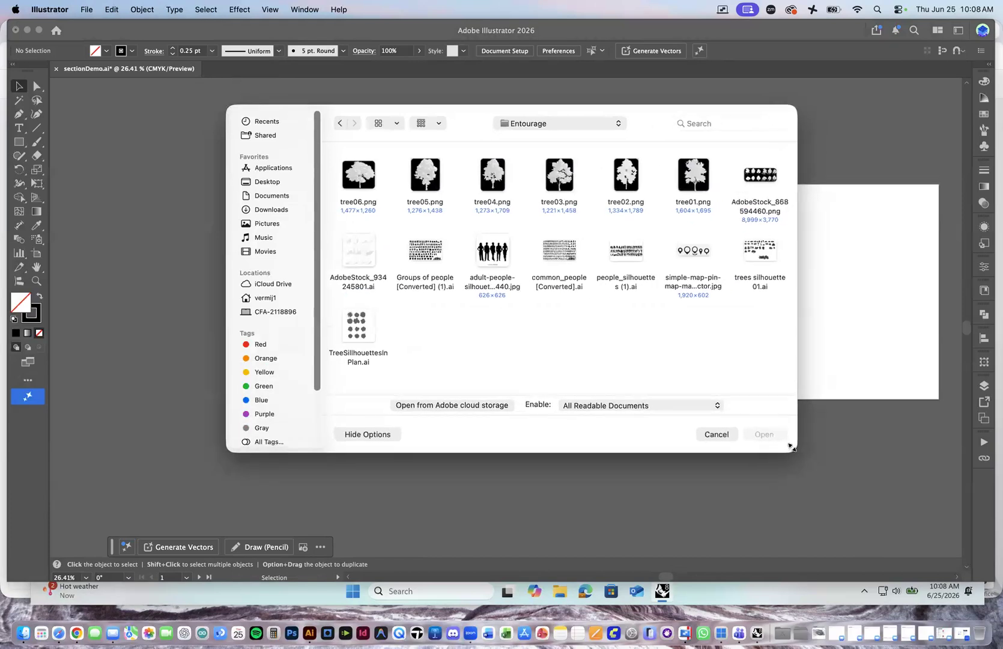
# Preview the tree silhouette files TreeSillhouettesInPlan.ai and trees silhouette 01.ai.
pyautogui.click(372, 324)
pyautogui.press('space')
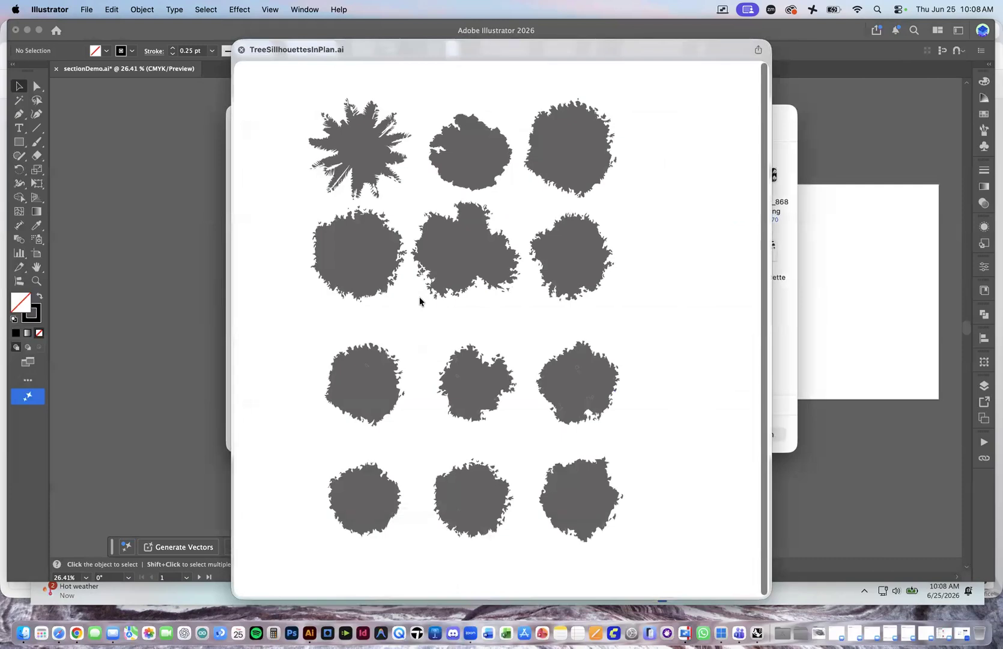
pyautogui.press('space')
pyautogui.click(763, 252)
pyautogui.press('space')
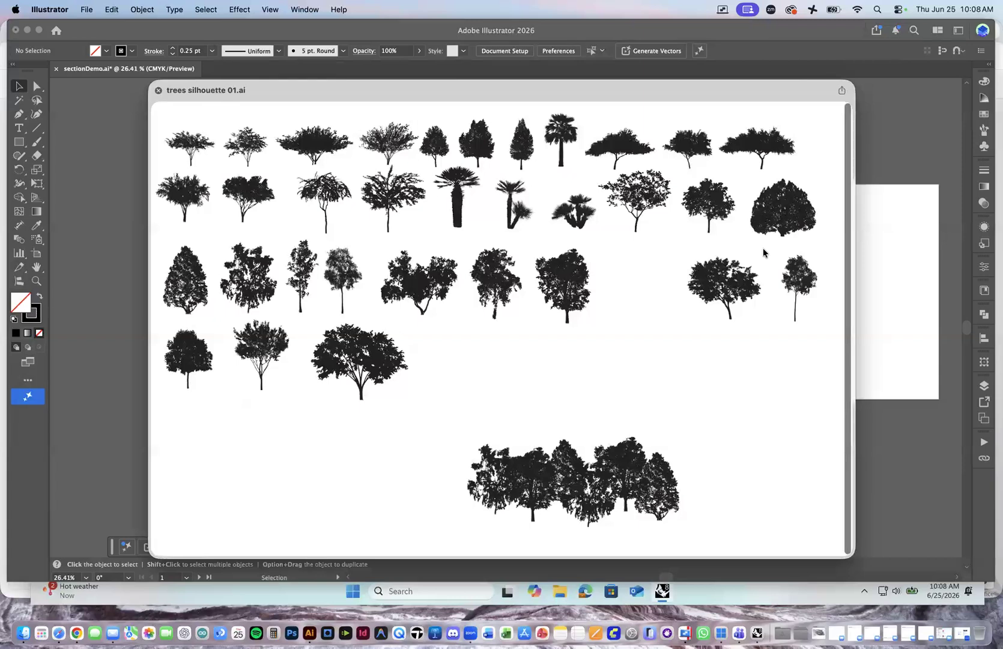
pyautogui.press('space')
# Preview the people silhouette files people_silhouettes (1).ai, common_people [Converted].ai and Groups of people [Converted] (1).ai.
pyautogui.click(616, 251)
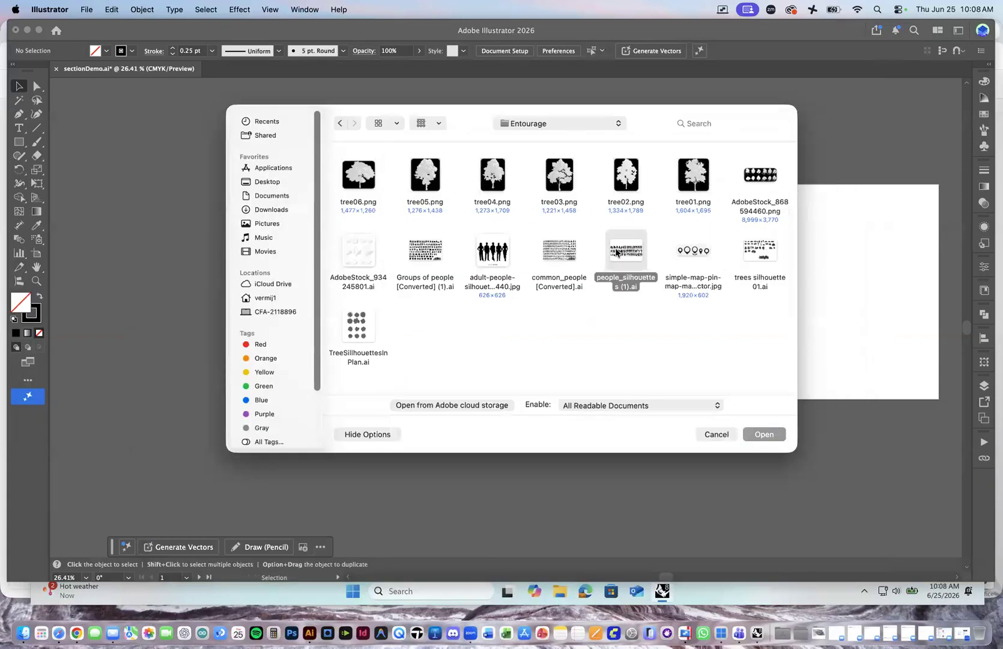
pyautogui.press('space')
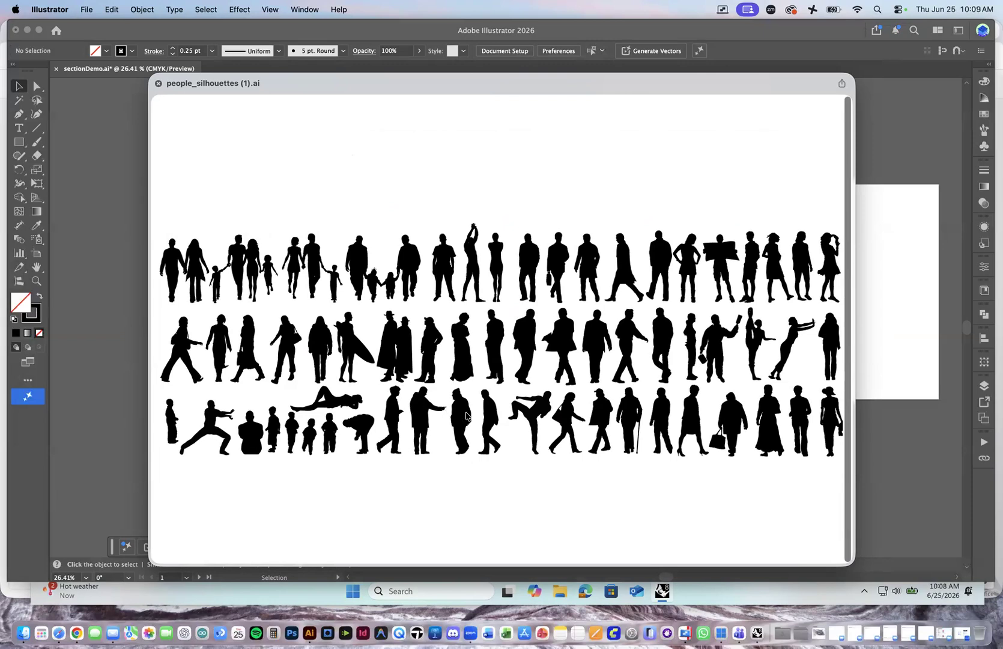
pyautogui.press('Down')
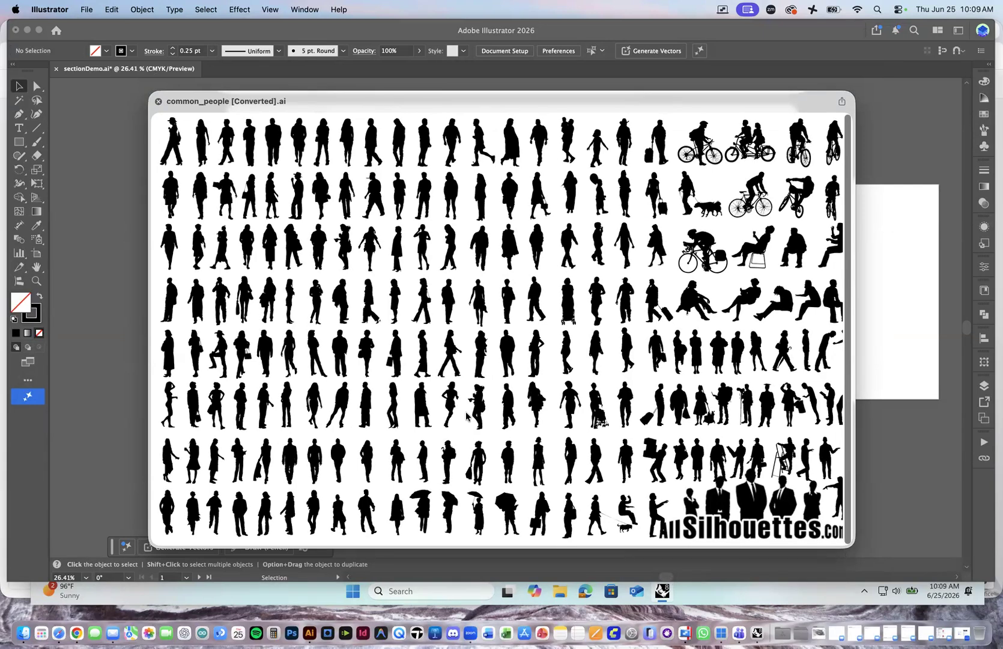
pyautogui.press('Down')
pyautogui.press('Down')
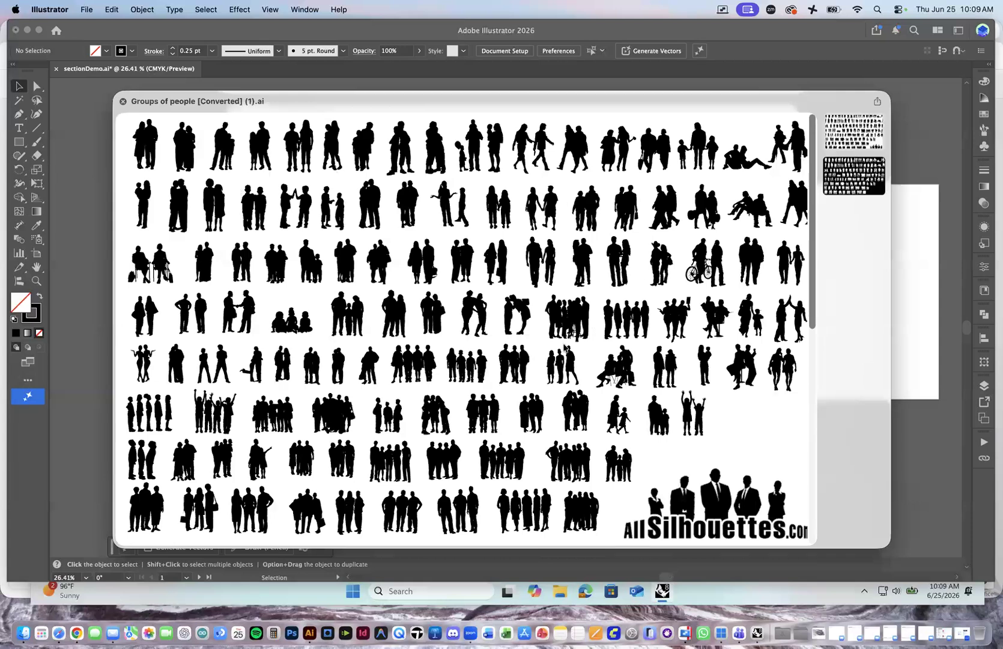
# Preview both pages of AdobeStock_934245801.ai and examine the tree drawings with and without shadows.
pyautogui.press('Down')
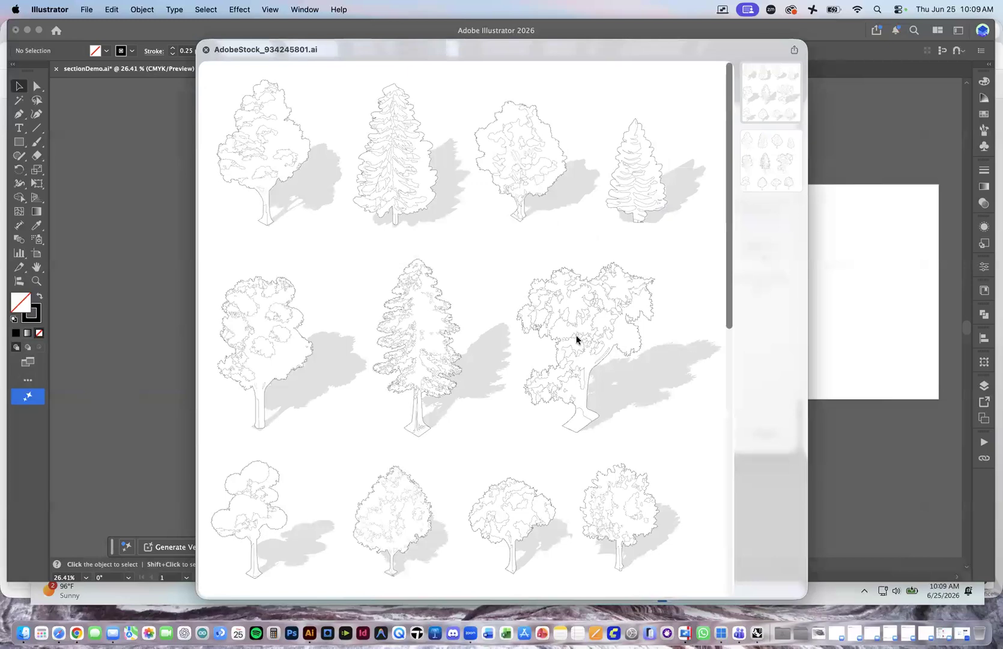
pyautogui.moveTo(729, 270); pyautogui.dragTo(712, 491)
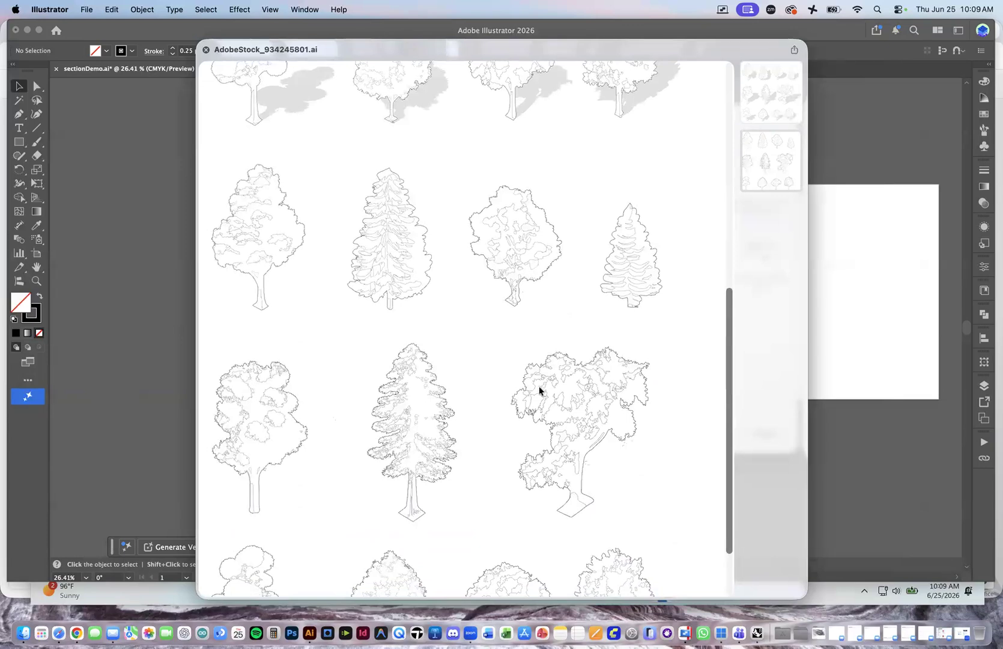
pyautogui.moveTo(731, 342); pyautogui.dragTo(730, 248)
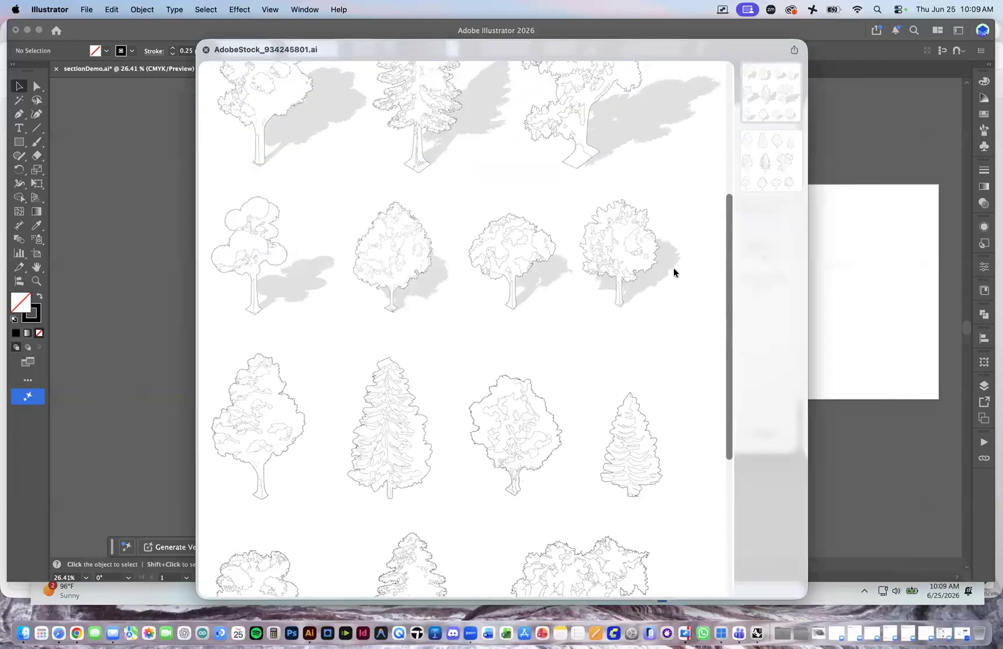
pyautogui.moveTo(733, 331); pyautogui.dragTo(730, 242)
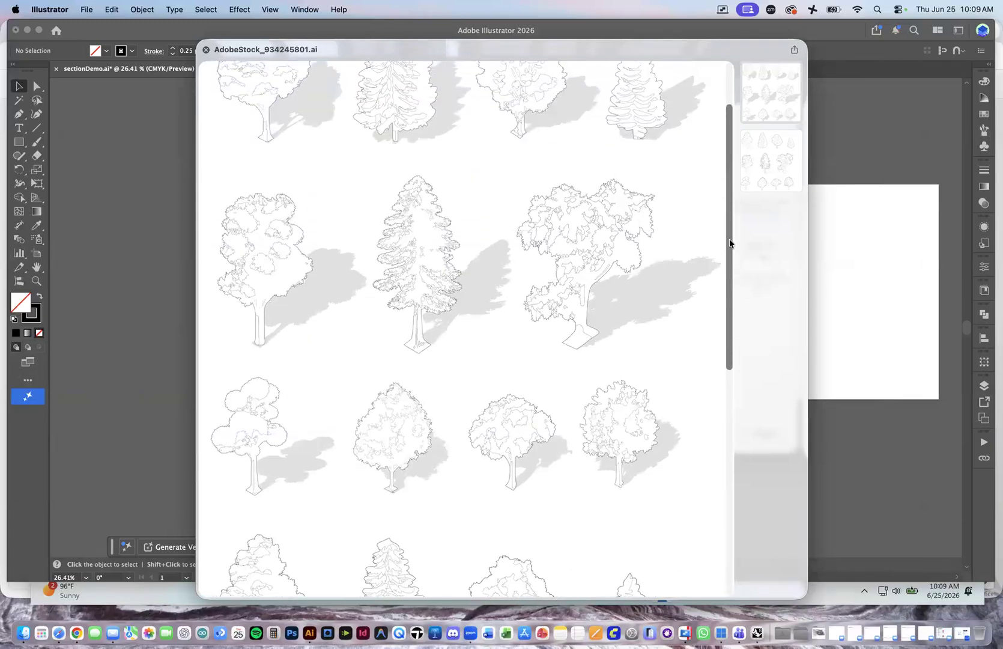
pyautogui.moveTo(729, 238); pyautogui.dragTo(725, 178)
pyautogui.click(752, 161)
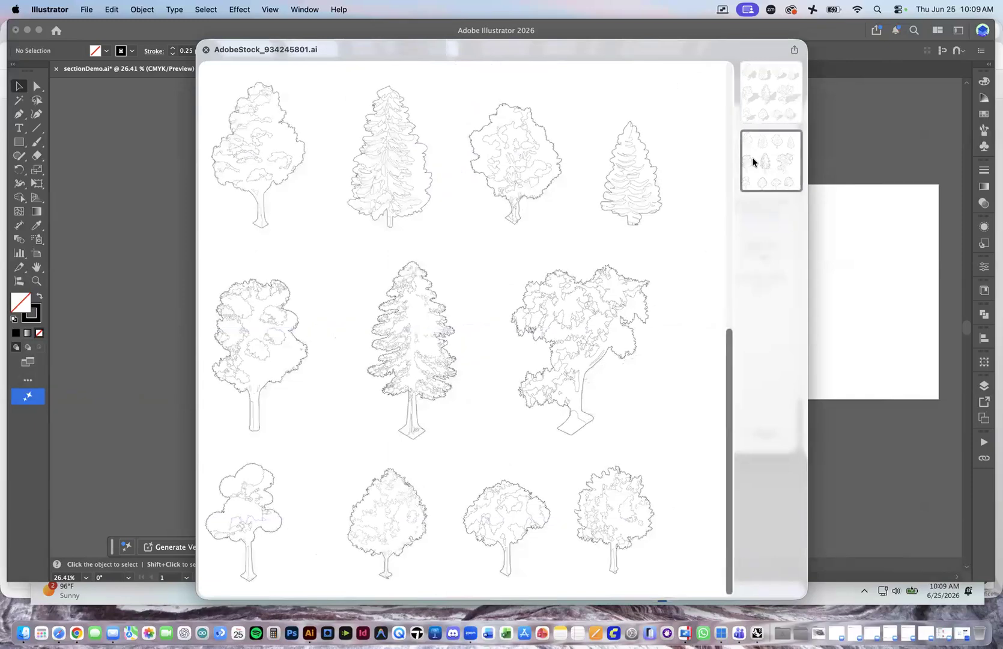
pyautogui.click(759, 102)
pyautogui.press('space')
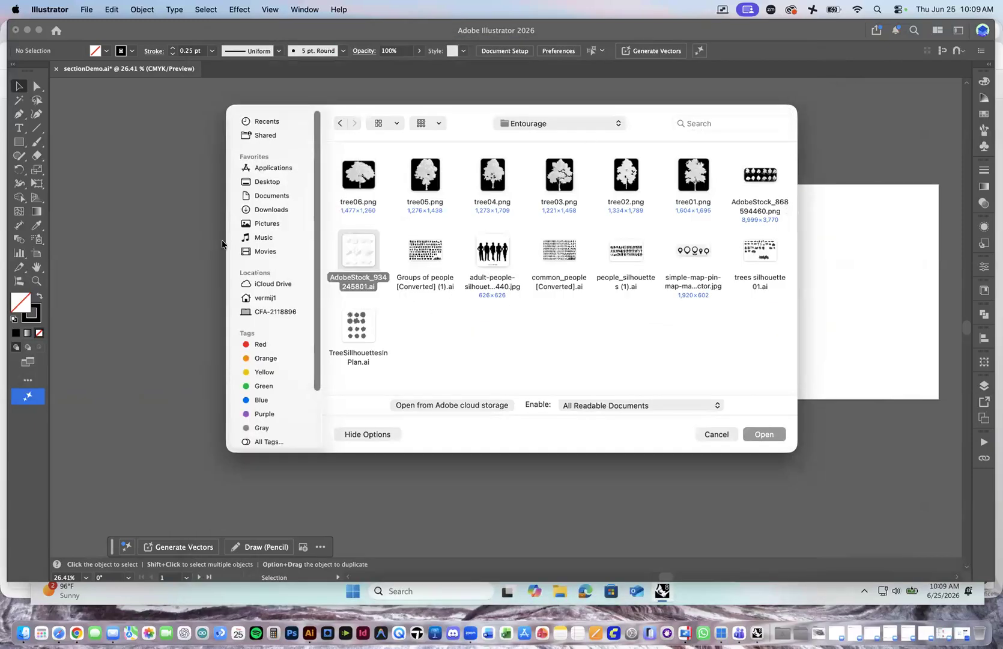
# Preview AdobeStock_868594460.png and the individual tree images such as tree03.png for their shaded trees.
pyautogui.click(769, 173)
pyautogui.press('space')
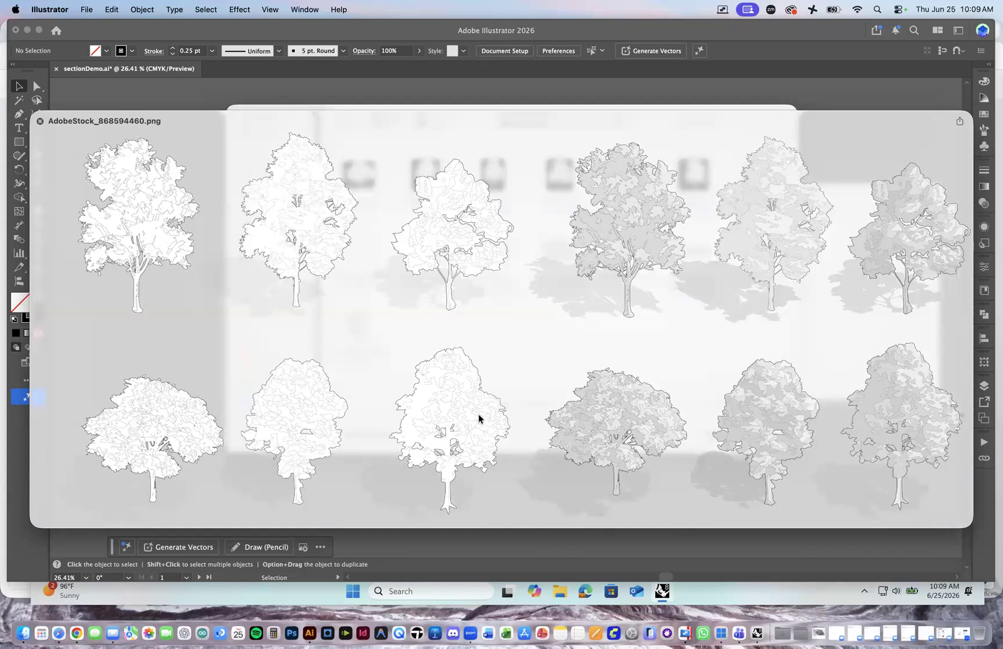
pyautogui.press('space')
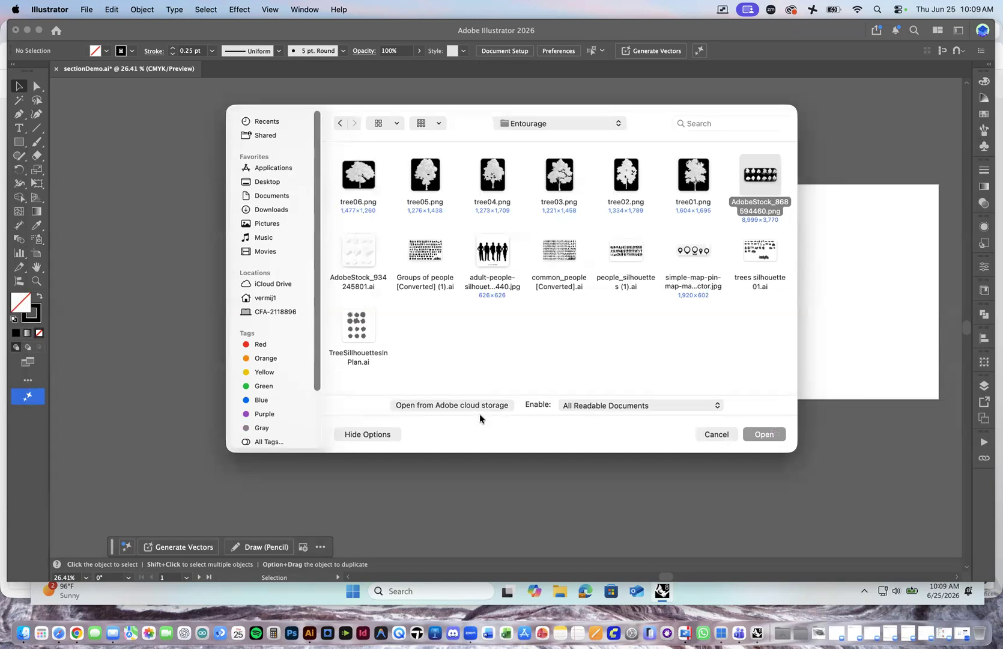
pyautogui.click(377, 247)
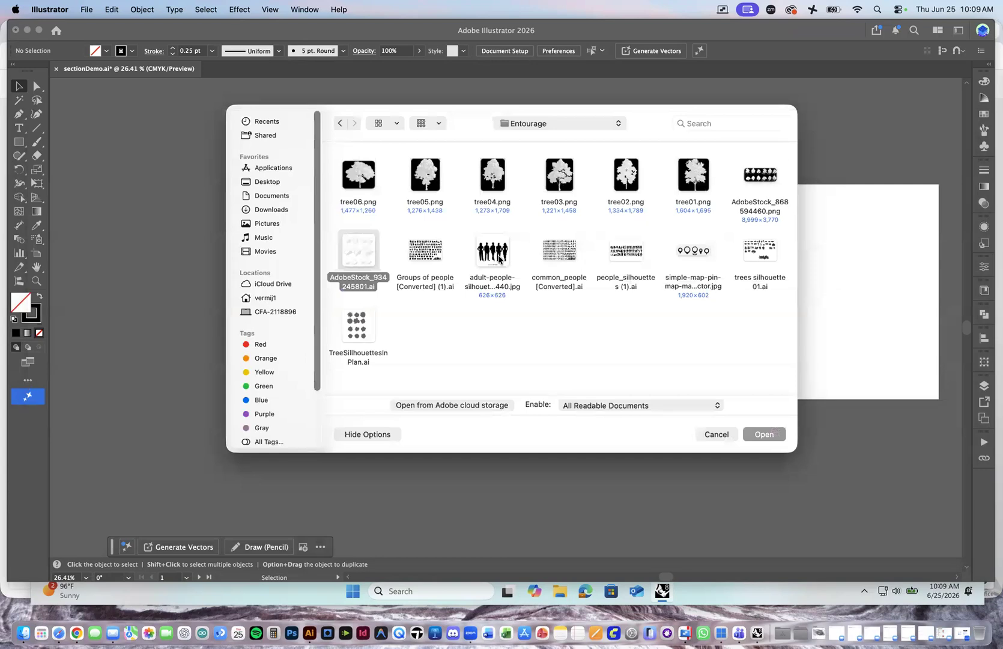
pyautogui.click(489, 175)
pyautogui.press('space')
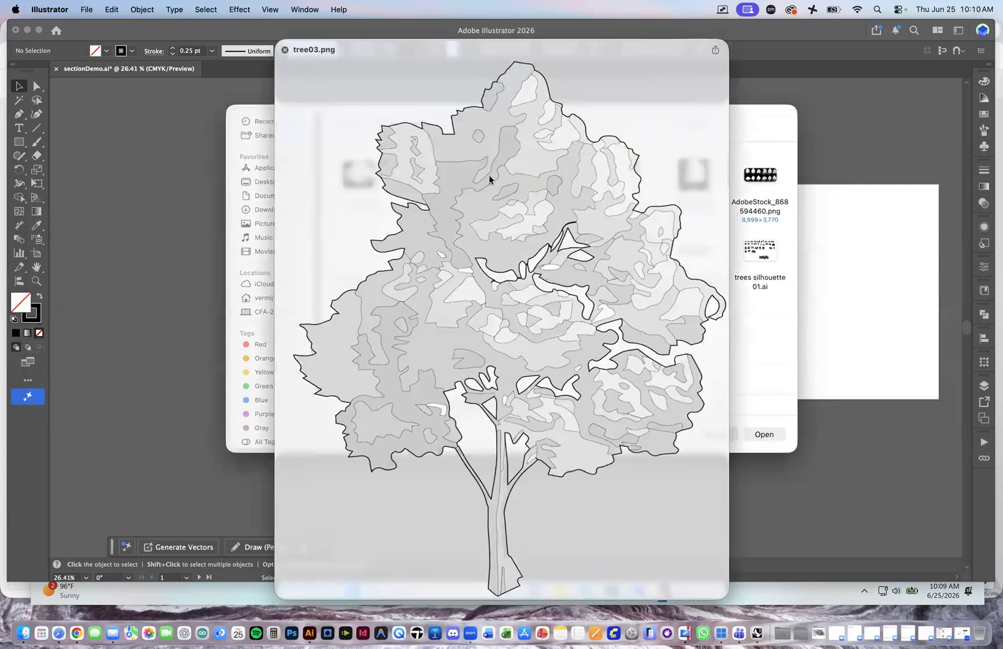
pyautogui.press('Right')
pyautogui.press('space')
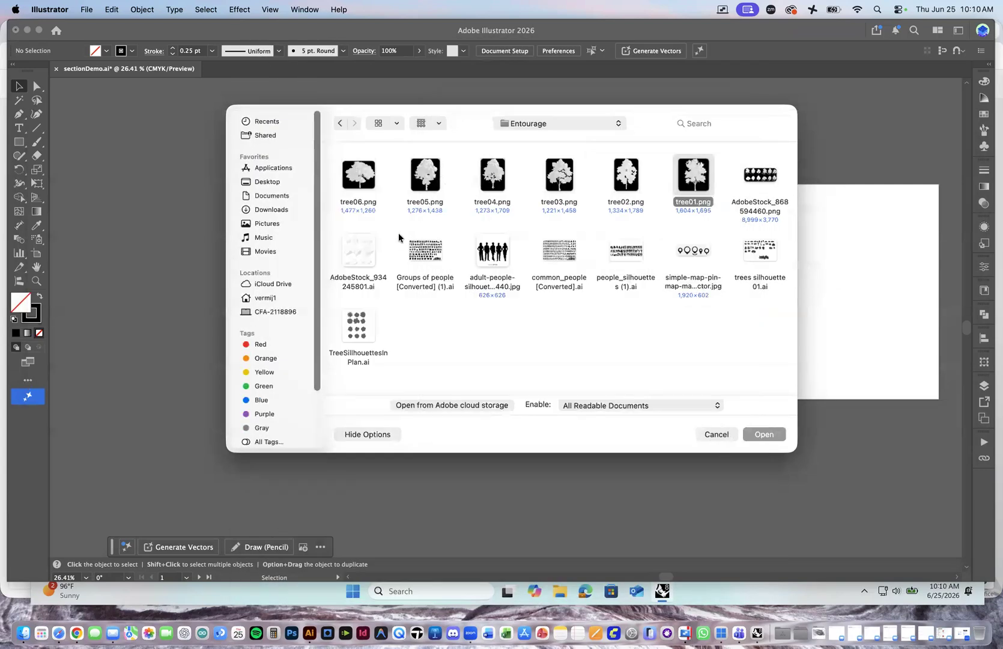
# Open AdobeStock_934245801.ai and bring both of its tree artboards into view.
pyautogui.doubleClick(348, 248)
pyautogui.press('space')
pyautogui.moveTo(412, 499); pyautogui.dragTo(659, 528)
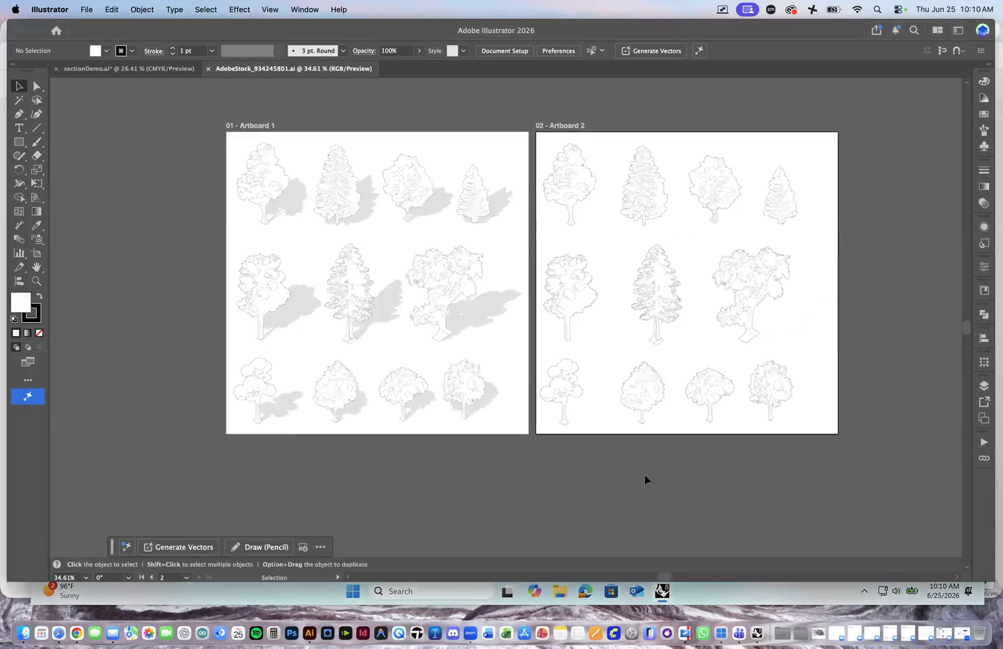
pyautogui.scroll(3, 644, 397)
pyautogui.scroll(-2, 644, 397)
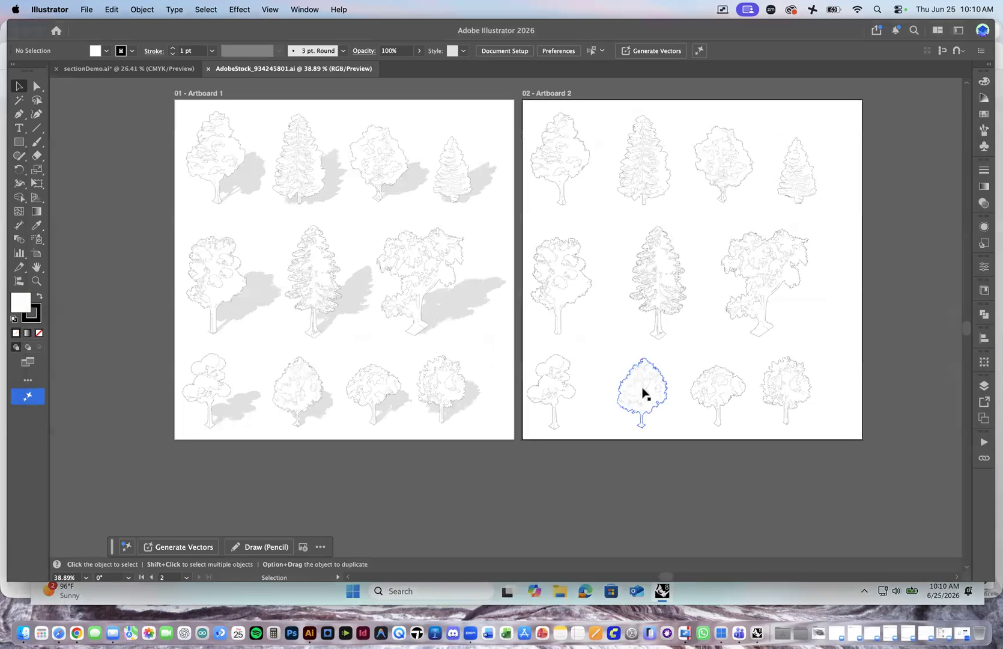
# Compare the axonometric in sectionDemo.ai with the tree drawings, ending in AdobeStock_934245801.ai with Artboard 1 active.
pyautogui.click(142, 70)
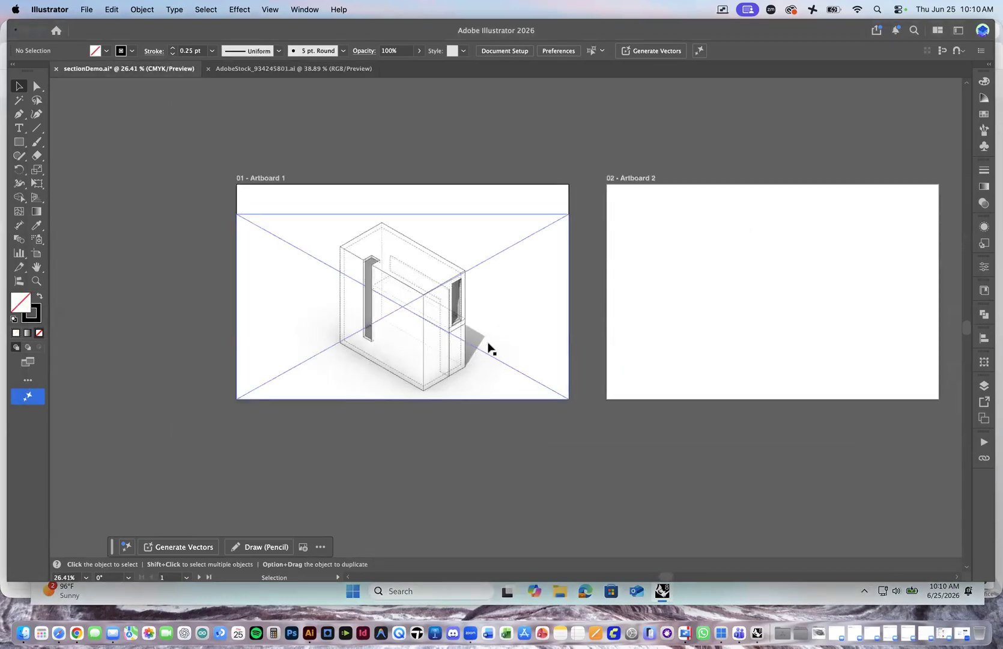
pyautogui.click(294, 68)
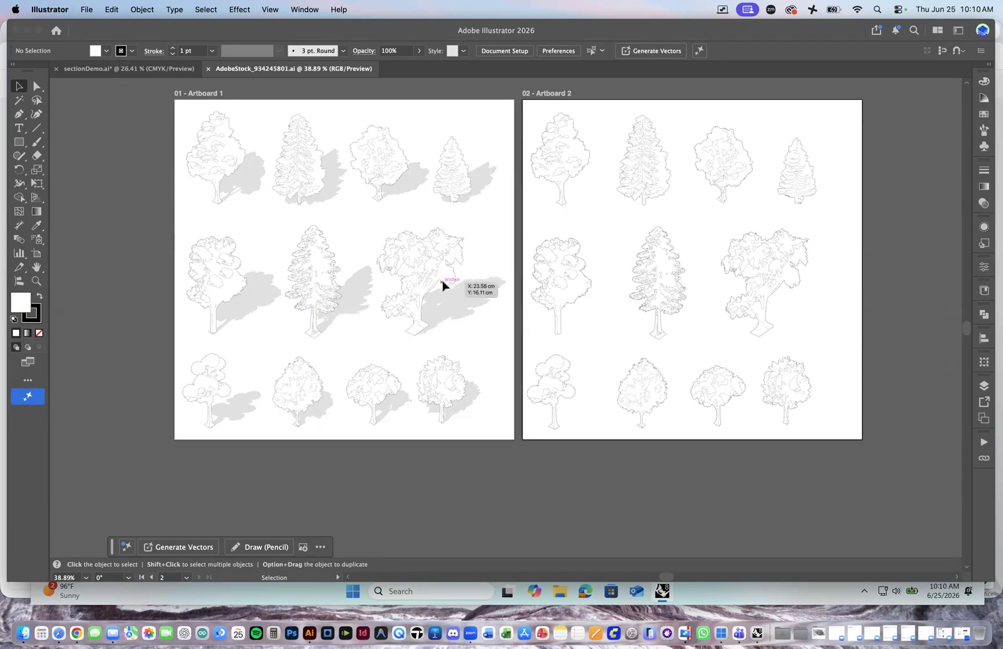
pyautogui.click(428, 271)
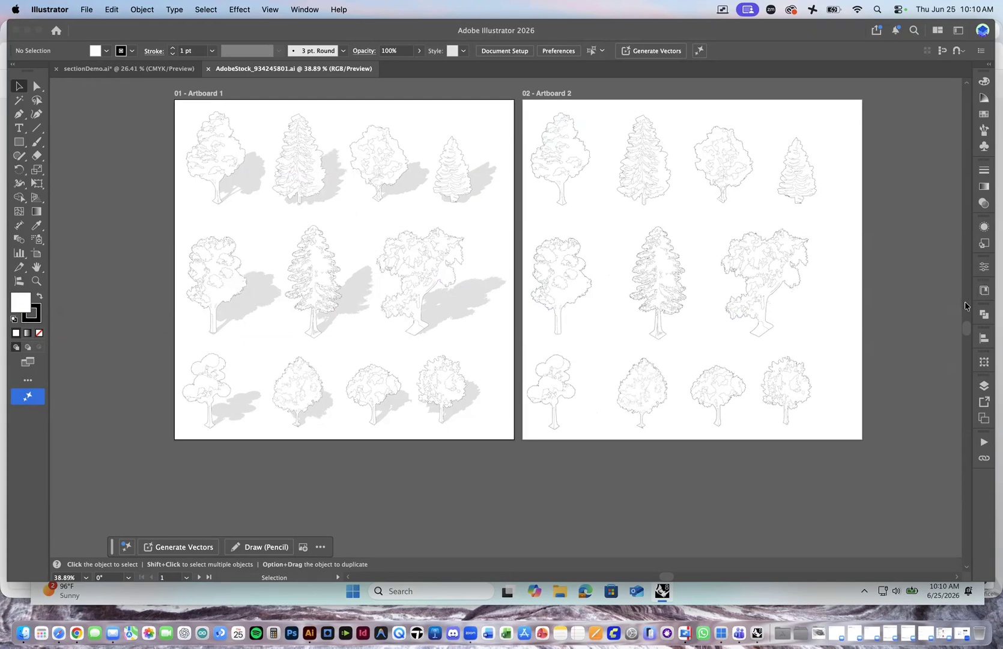
# Switch to Finder, open the Entourage folder in Documents and preview tree06.png.
pyautogui.hotkey('ctrl', 'Up')
pyautogui.click(475, 263)
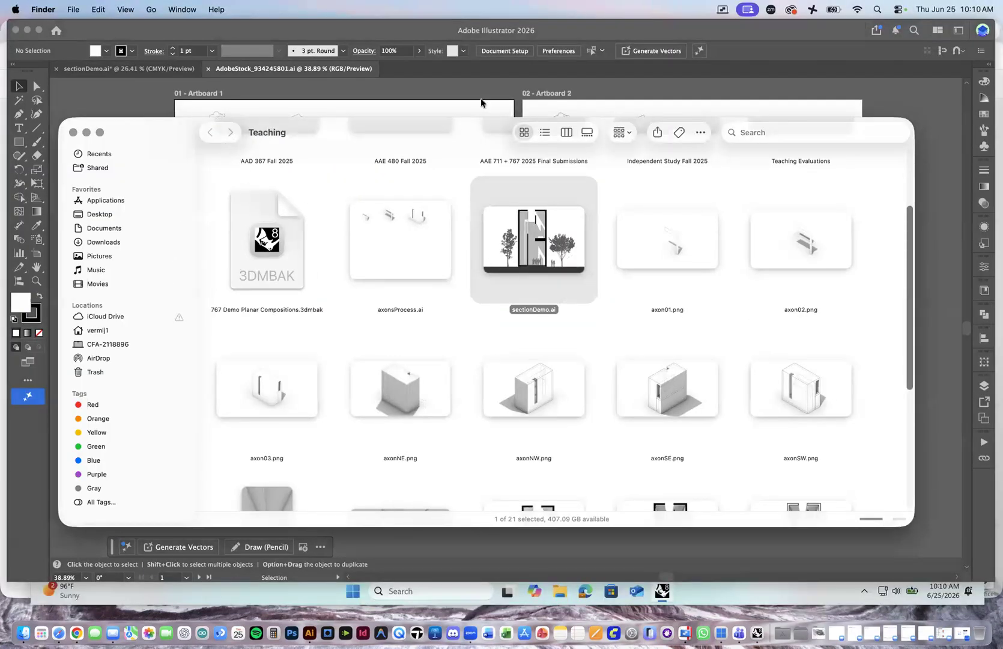
pyautogui.hotkey('ctrl', 'Up')
pyautogui.click(420, 184)
pyautogui.click(102, 228)
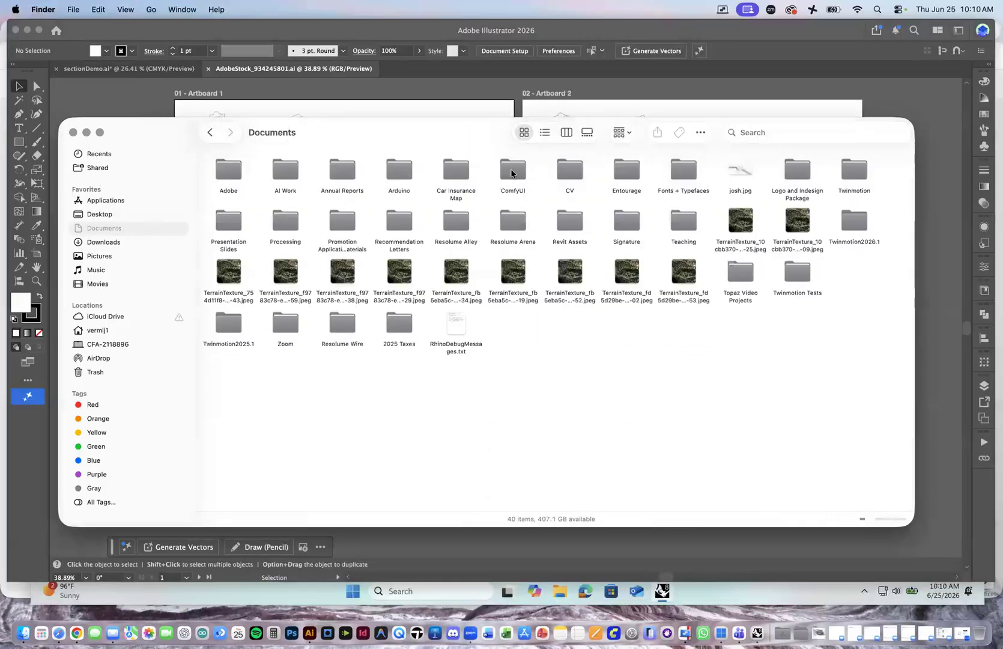
pyautogui.doubleClick(617, 181)
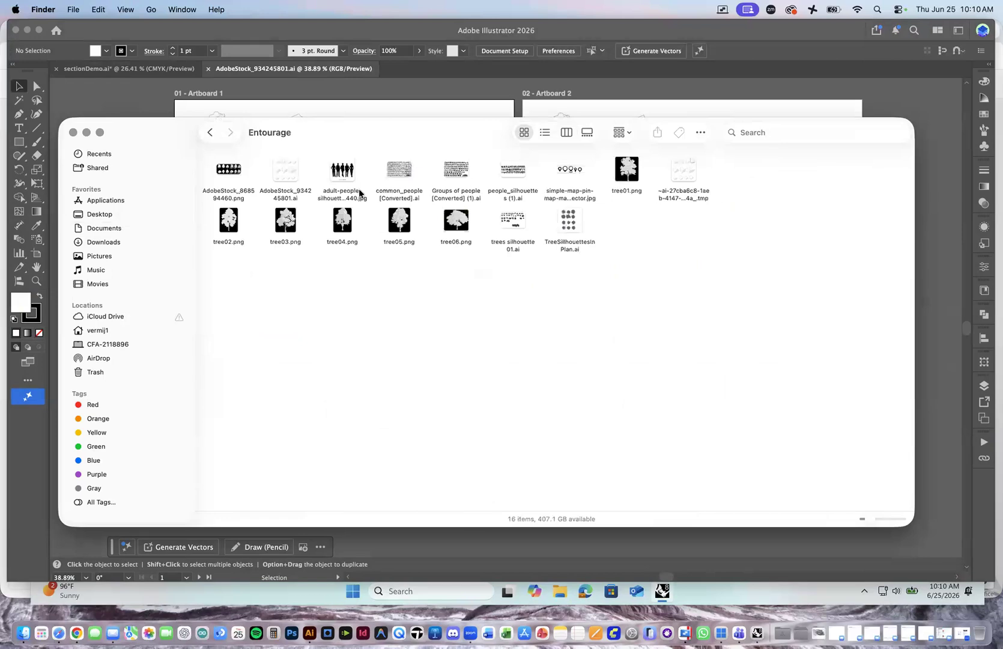
pyautogui.click(457, 219)
pyautogui.press('space')
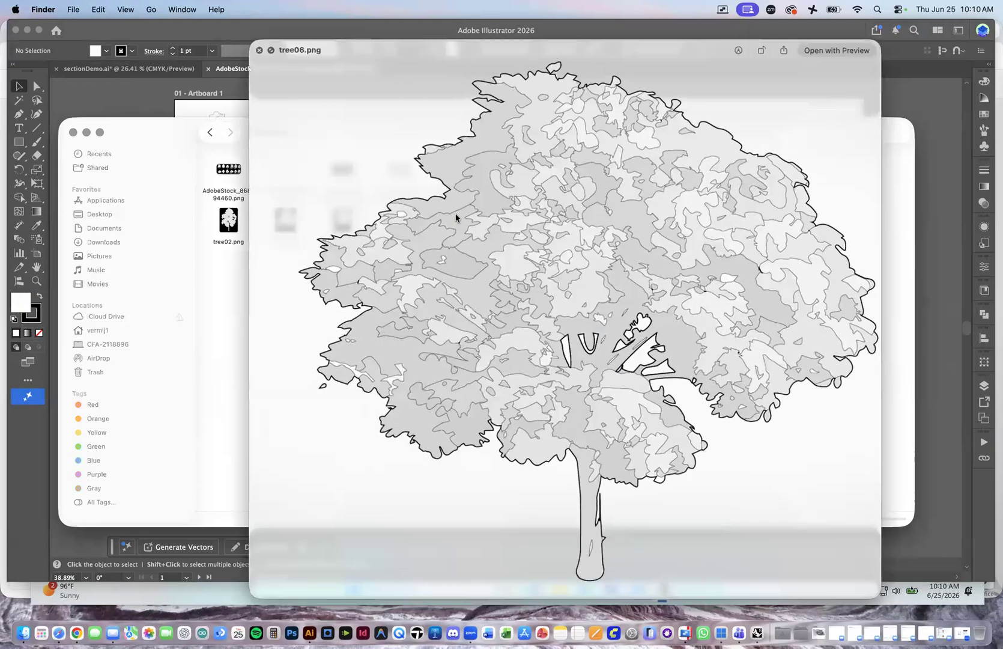
# Preview the Entourage tree images from tree06.png back to tree02.png, then close the preview and switch back to Illustrator.
pyautogui.press('Left')
pyautogui.press('Left')
pyautogui.press('Left')
pyautogui.press('Left')
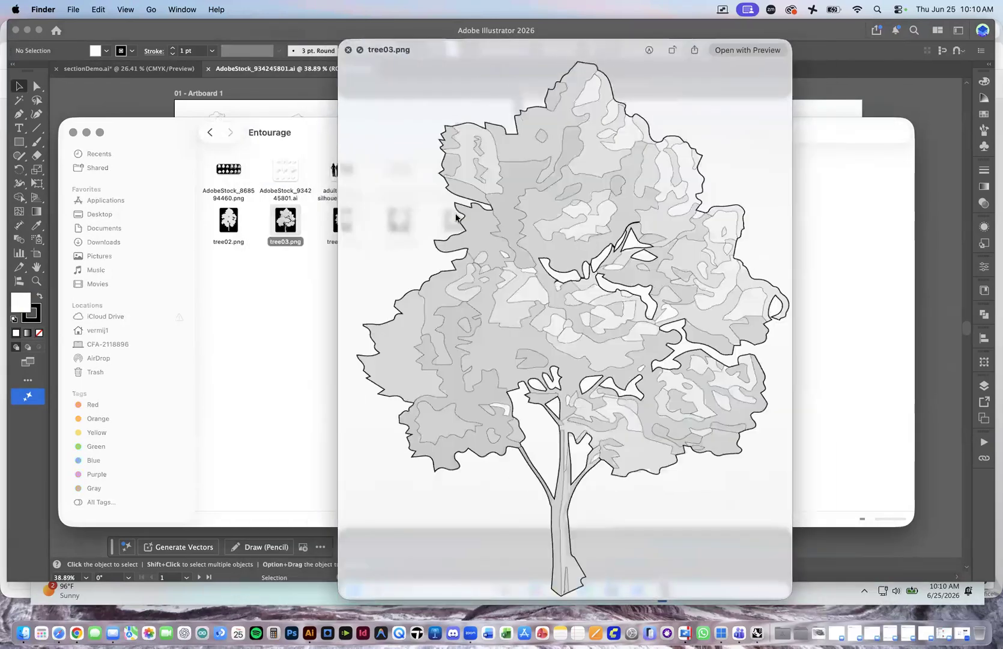
pyautogui.press('space')
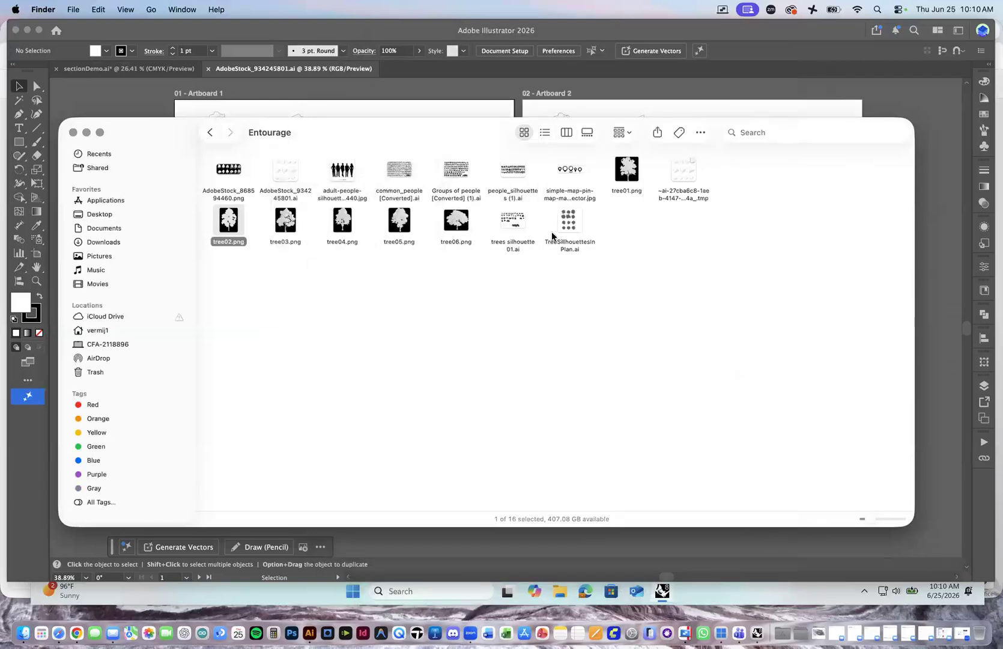
pyautogui.click(689, 39)
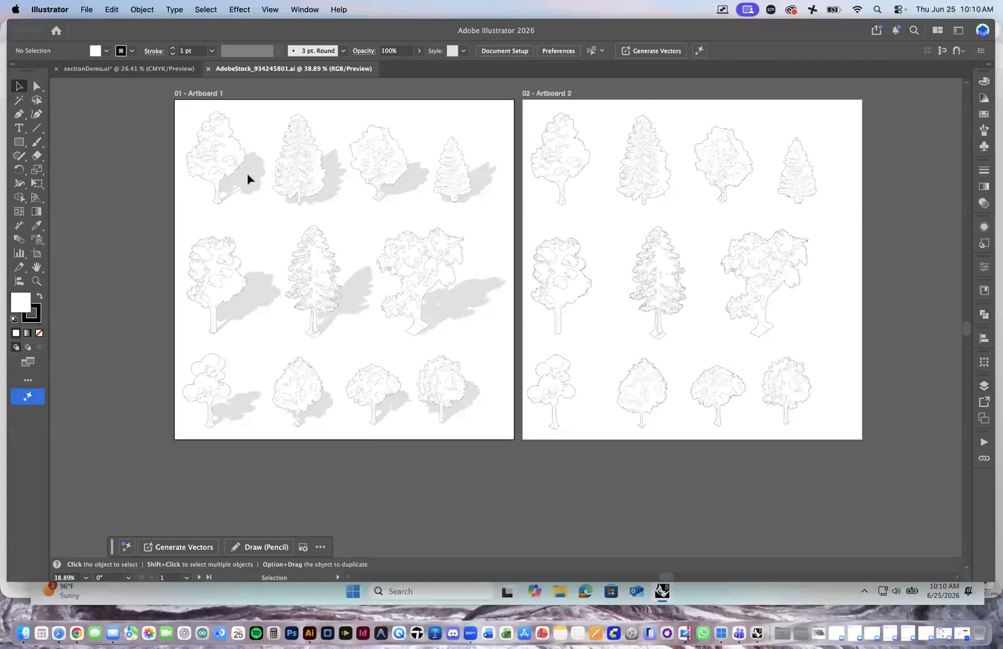
# Copy the last middle-row tree with its shadow from Artboard 1 of AdobeStock_934245801.ai and paste it into sectionDemo.ai.
pyautogui.click(984, 385)
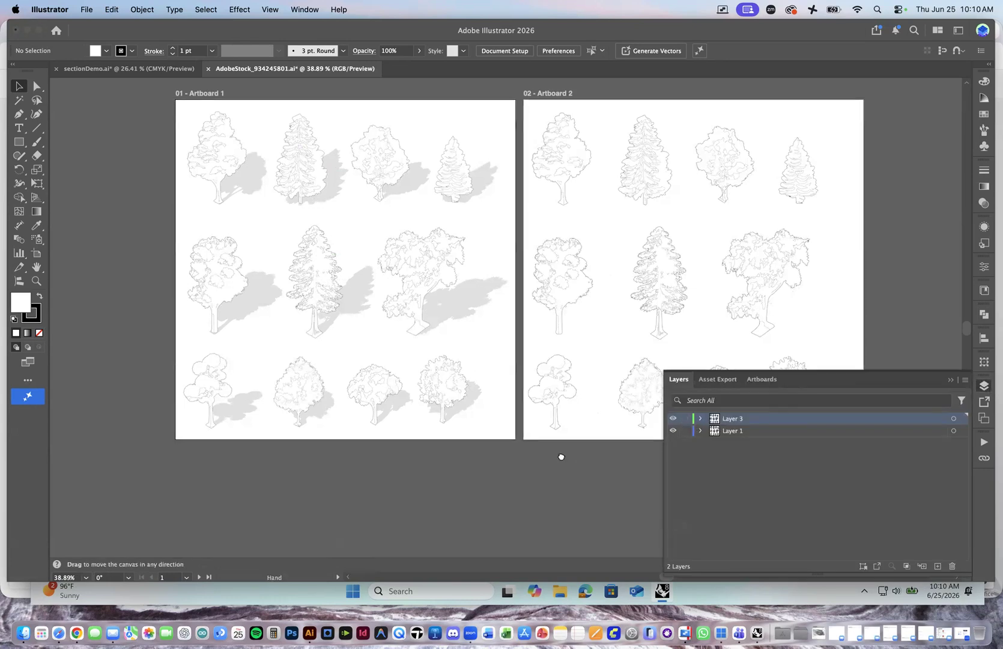
pyautogui.hscroll(5, 582, 449)
pyautogui.scroll(1, 581, 450)
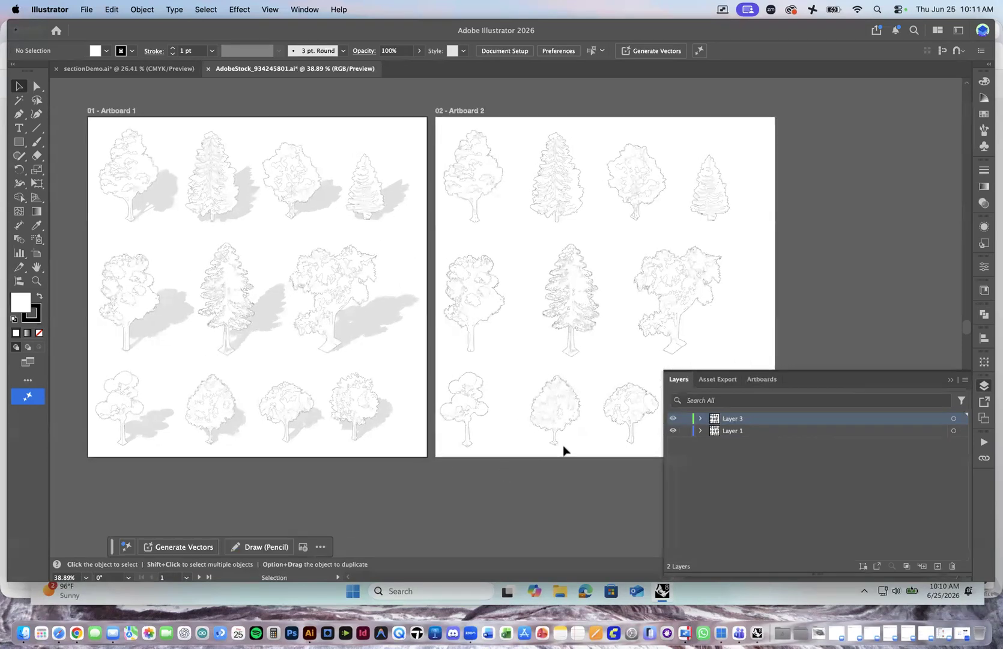
pyautogui.click(360, 331)
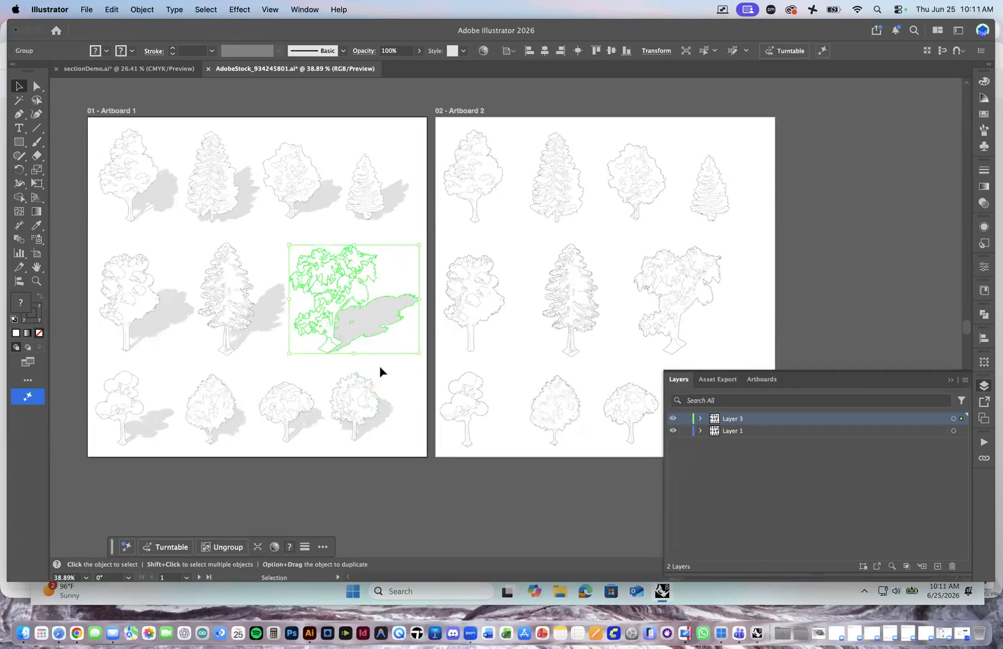
pyautogui.press('a')
pyautogui.press('v')
pyautogui.press('super+c')
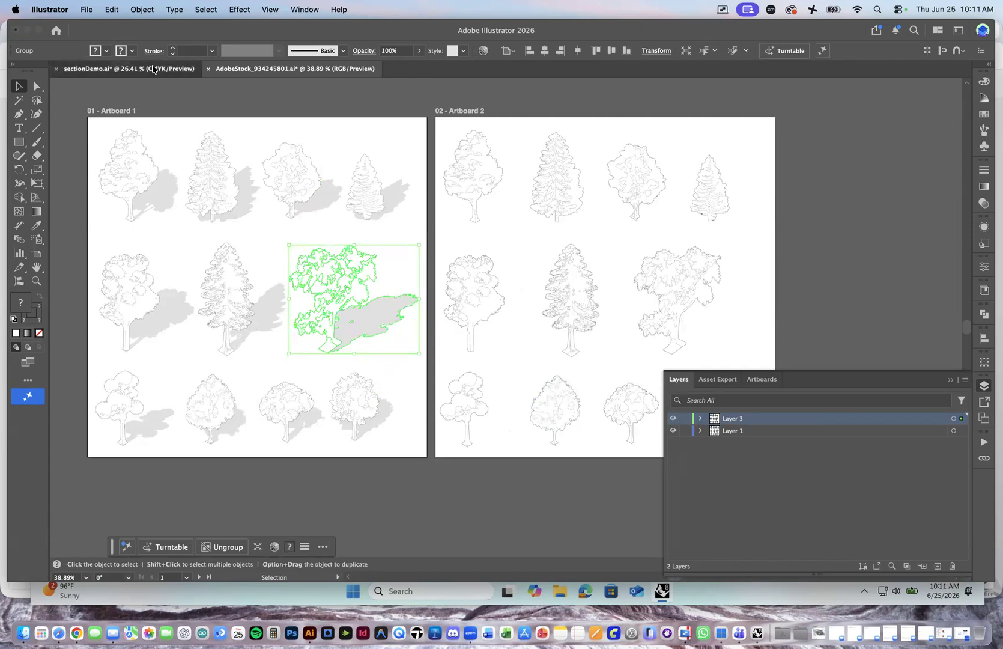
pyautogui.click(129, 68)
pyautogui.press('super+v')
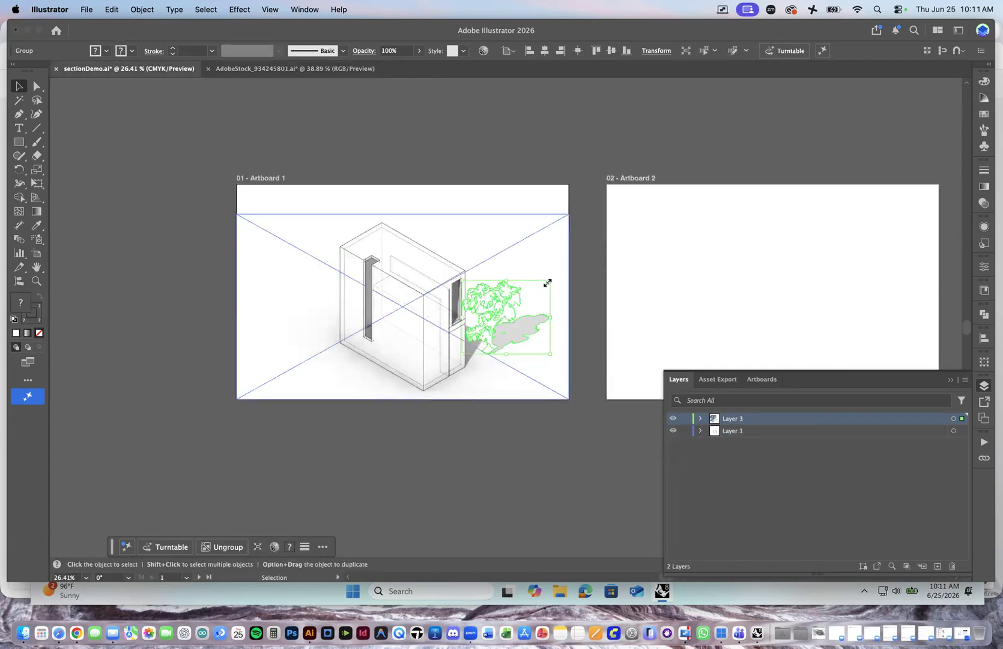
# Enlarge the pasted tree and move it to the left side of the axonometric so its shadow falls across the box.
pyautogui.moveTo(550, 280); pyautogui.dragTo(630, 215)
pyautogui.moveTo(534, 271); pyautogui.dragTo(317, 270)
pyautogui.click(177, 248)
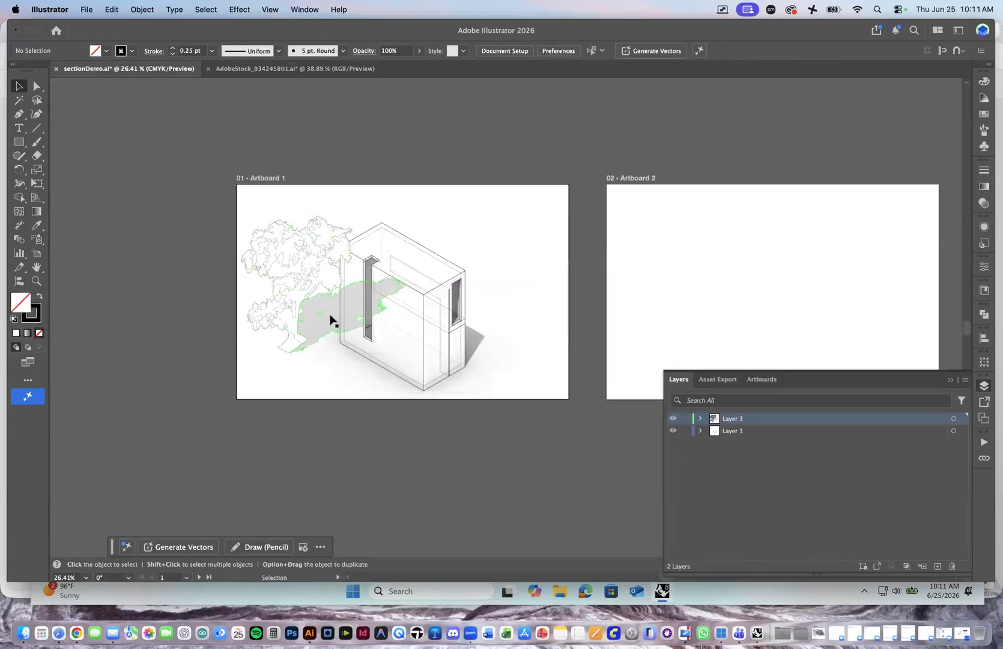
pyautogui.scroll(1, 319, 312)
pyautogui.scroll(3, 318, 312)
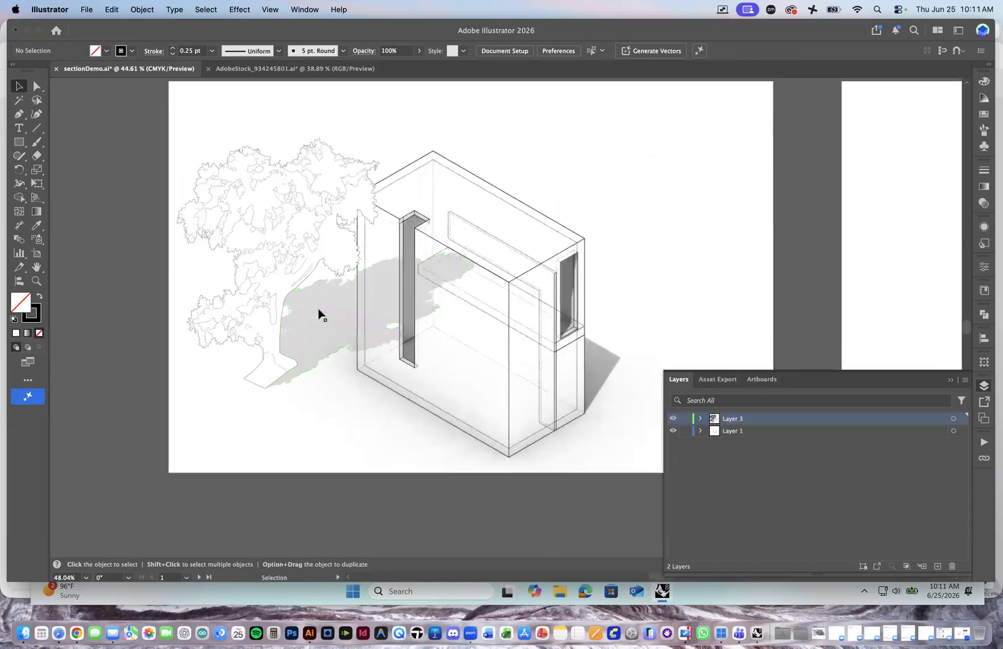
pyautogui.scroll(-1, 319, 313)
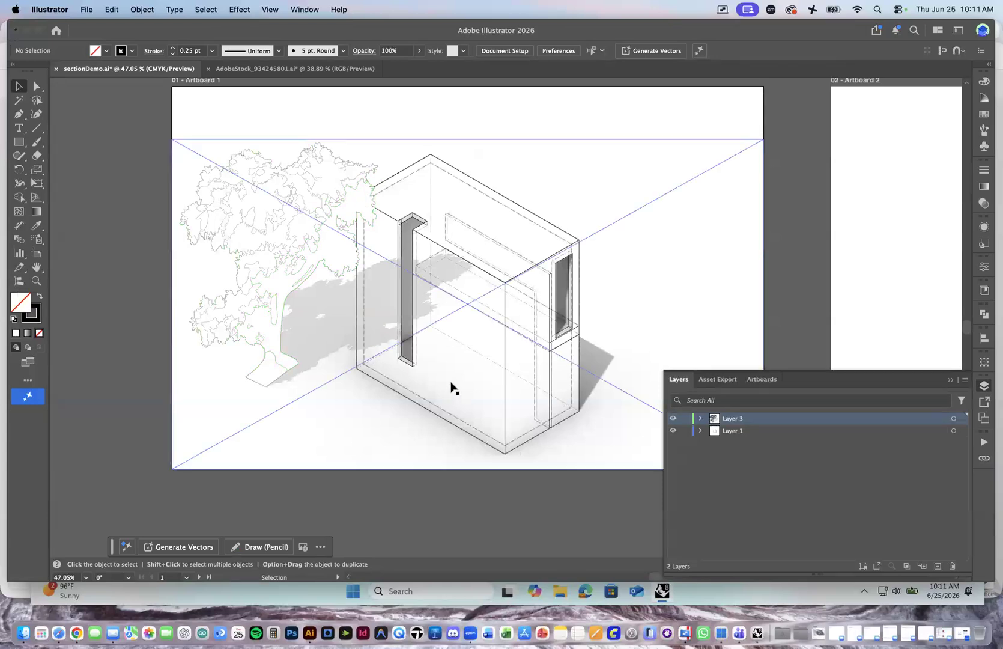
pyautogui.moveTo(127, 342); pyautogui.dragTo(145, 371)
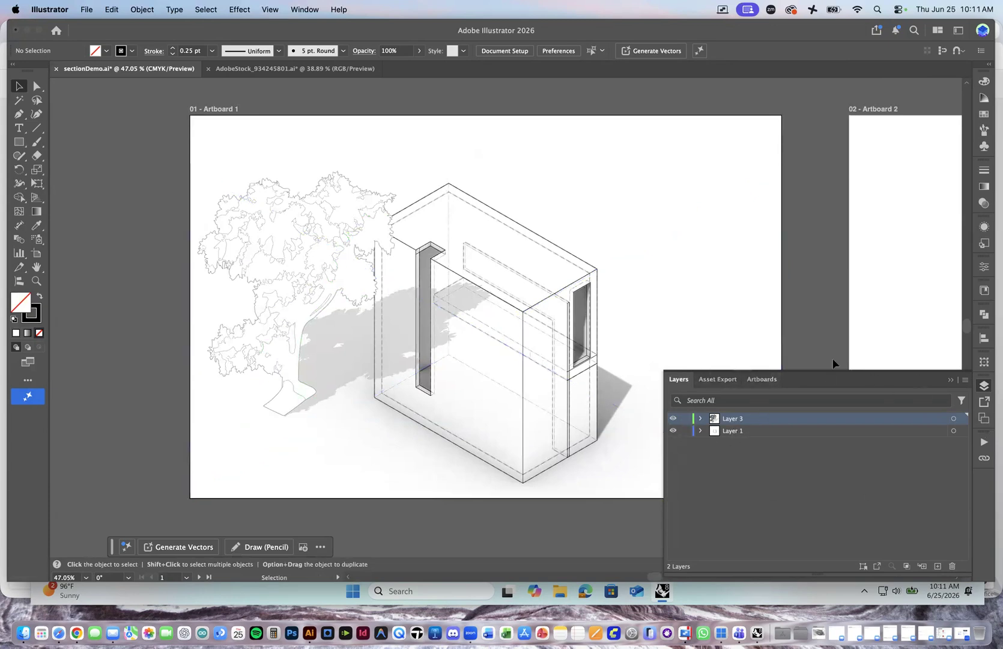
# Toggle the visibility of Layer 1 and Layer 3 repeatedly to examine which objects each layer holds.
pyautogui.click(673, 431)
pyautogui.click(673, 430)
pyautogui.click(673, 431)
pyautogui.click(673, 431)
pyautogui.click(673, 431)
pyautogui.click(674, 430)
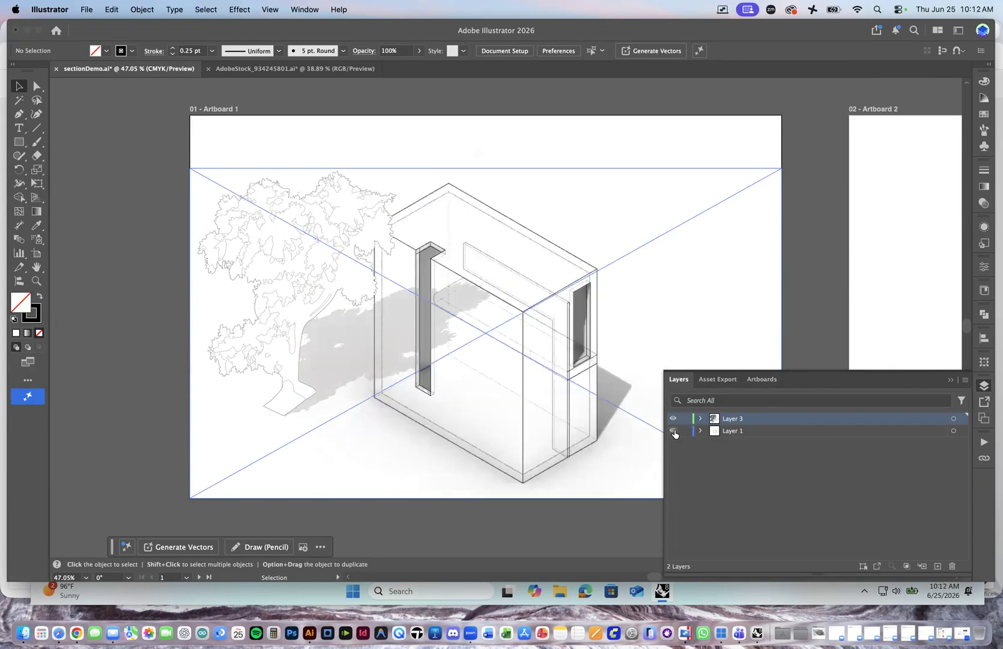
pyautogui.click(673, 421)
pyautogui.click(673, 421)
pyautogui.click(674, 420)
pyautogui.click(674, 420)
pyautogui.click(673, 421)
pyautogui.click(673, 420)
# Lock Layer 1 and check that the tree group can be selected over the axonometric, leaving nothing selected.
pyautogui.click(686, 431)
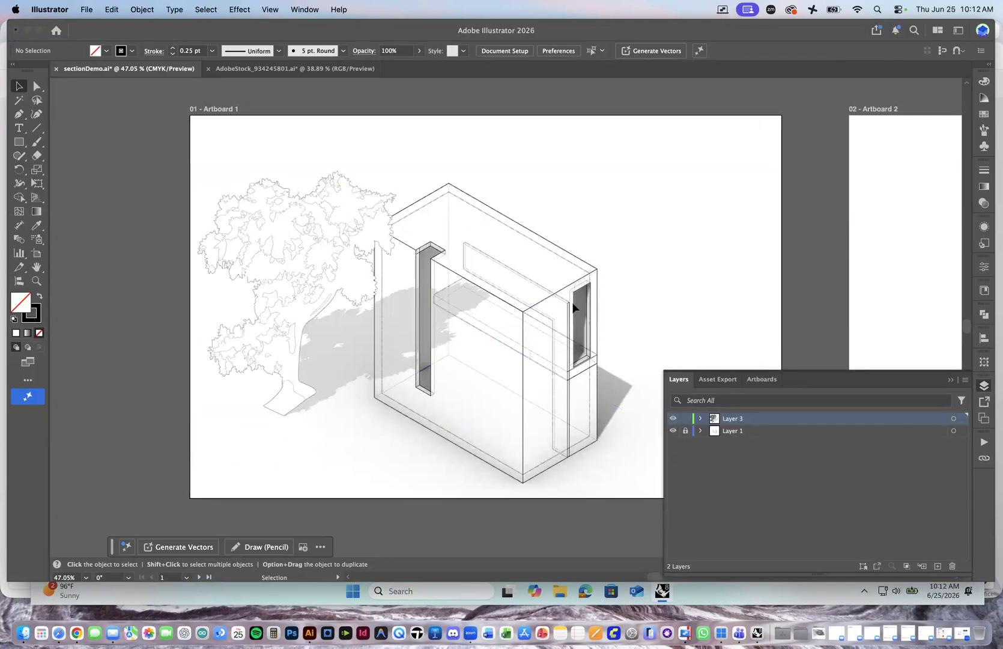
pyautogui.click(953, 379)
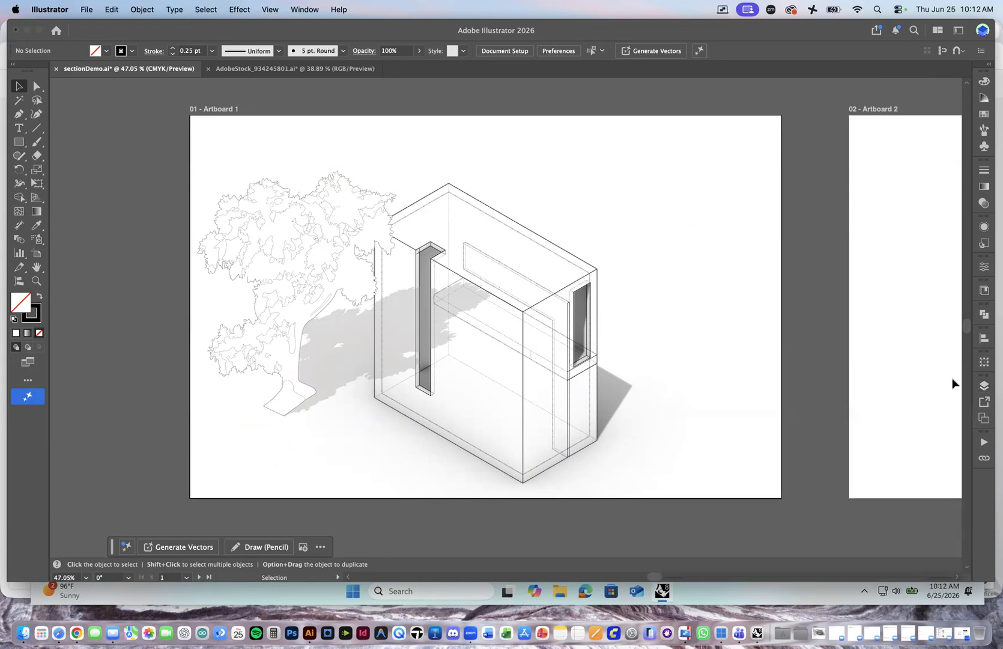
pyautogui.click(398, 200)
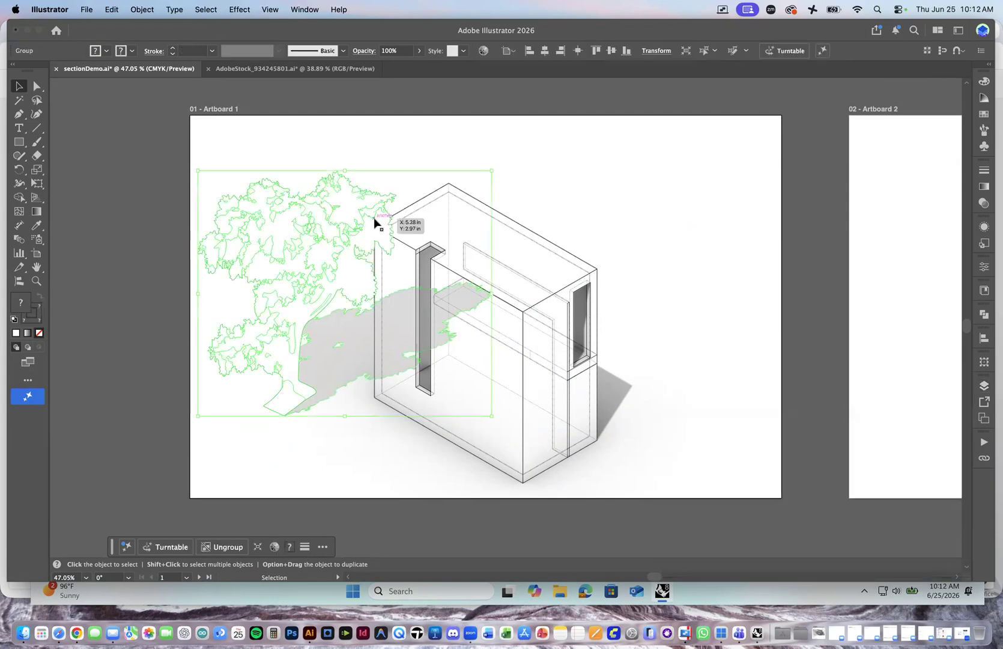
pyautogui.click(359, 150)
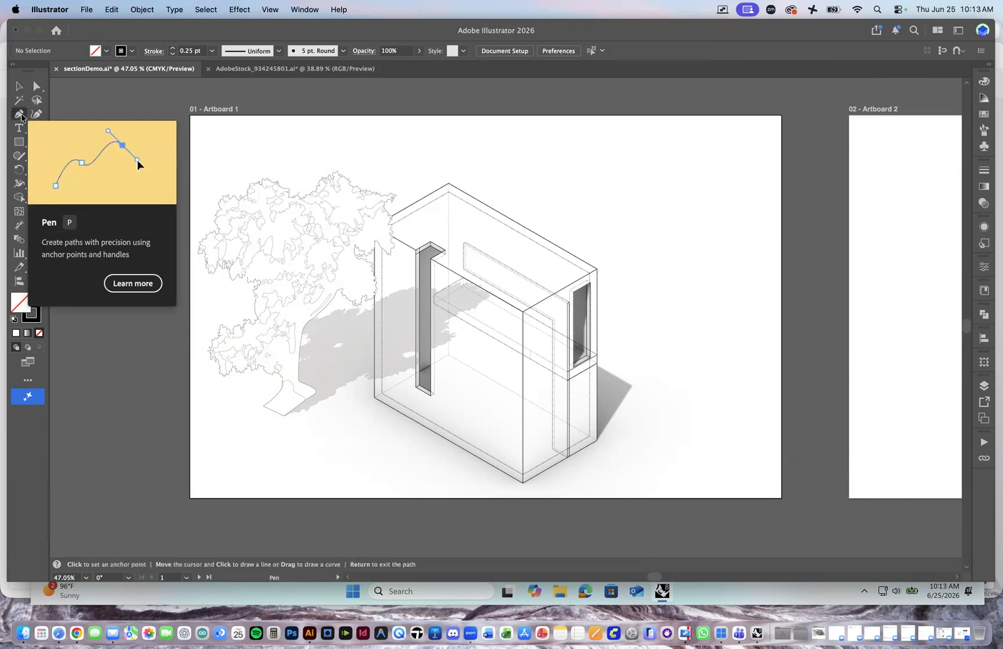
# Start a Pen path at the box's bottom-left corner, try a curved segment below the box and undo that segment.
pyautogui.click(20, 114)
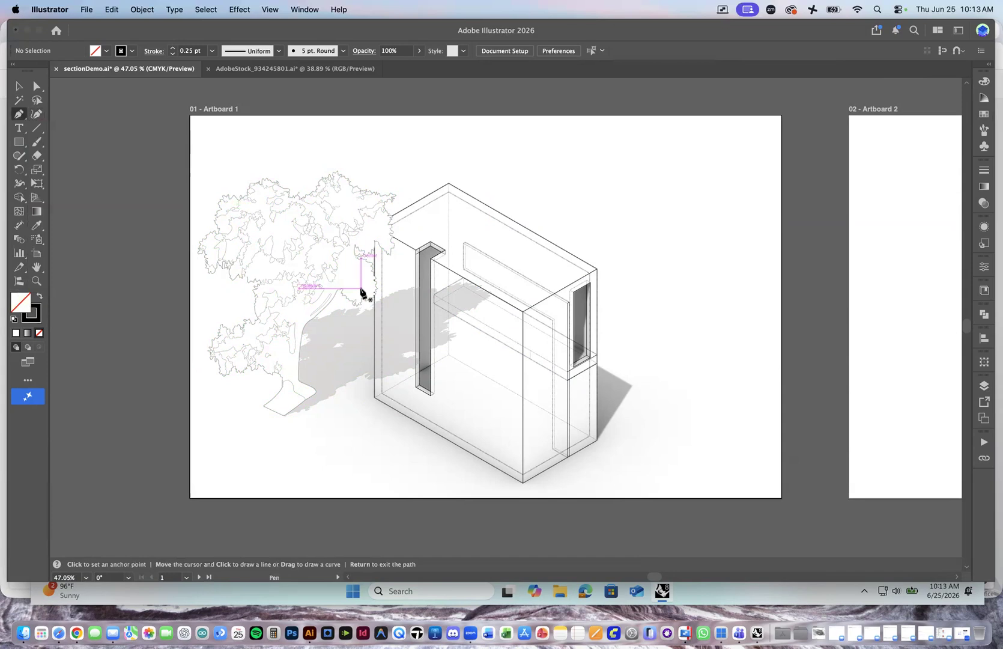
pyautogui.click(374, 398)
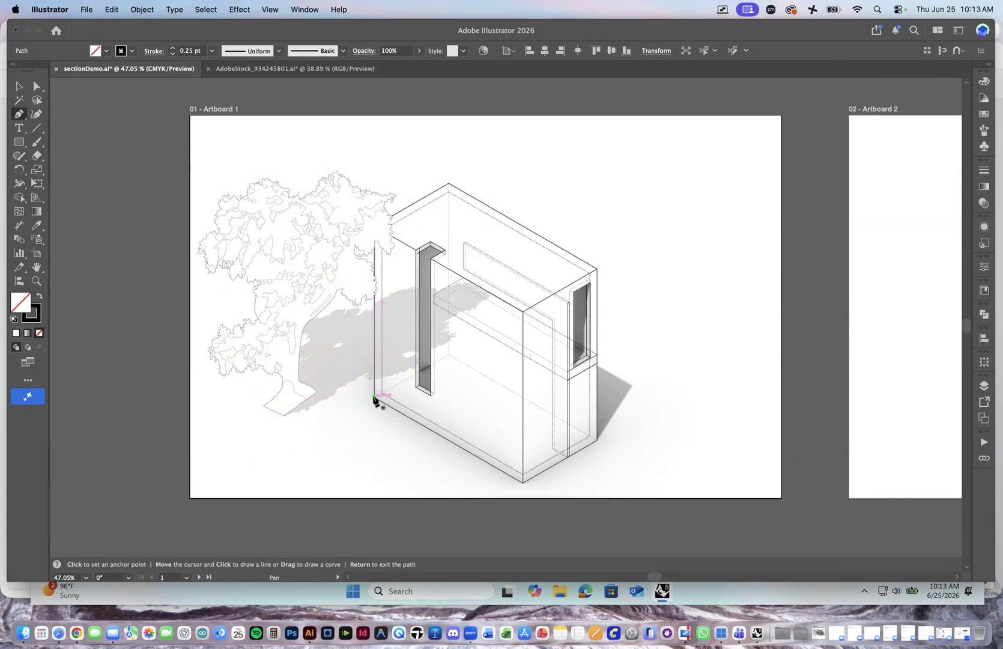
pyautogui.moveTo(420, 464); pyautogui.dragTo(461, 462)
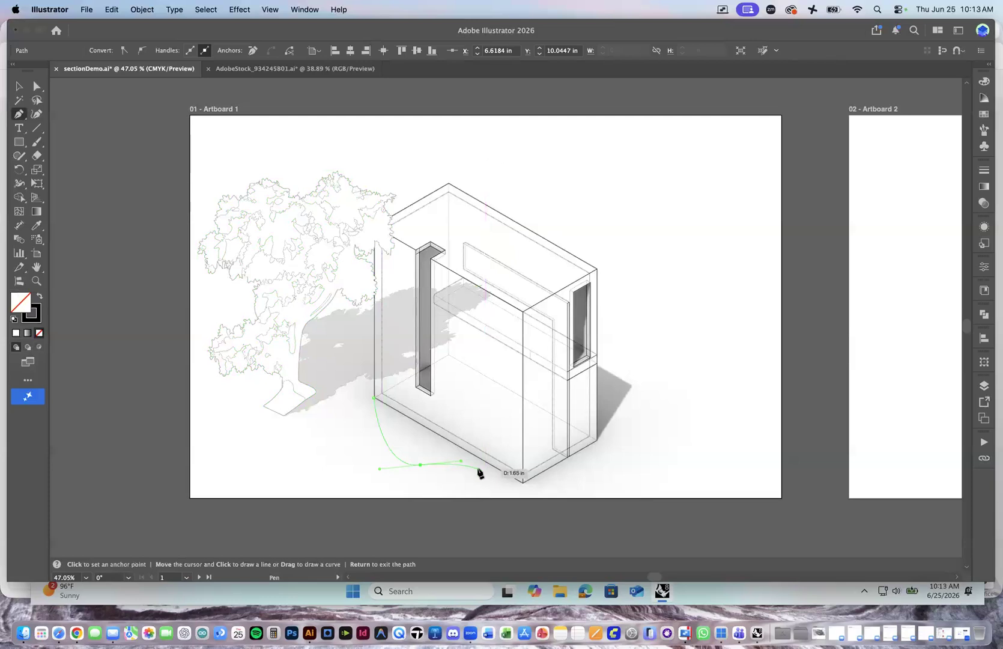
pyautogui.press('super+z')
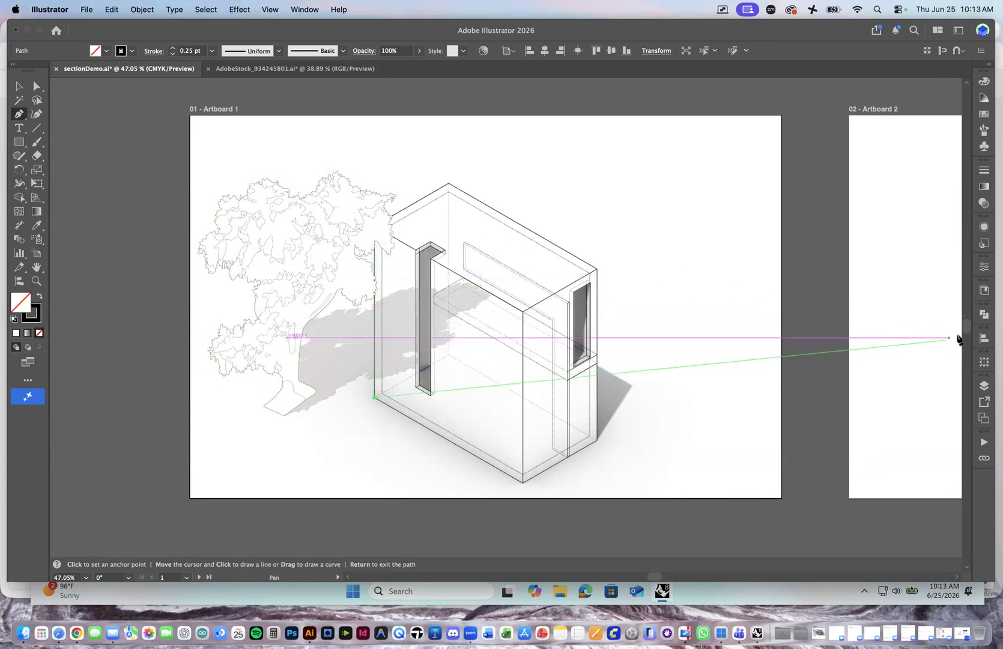
# Continue the Pen path up the box's left edge, along its upper-left edge and across above the tree crown.
pyautogui.scroll(3, 365, 295)
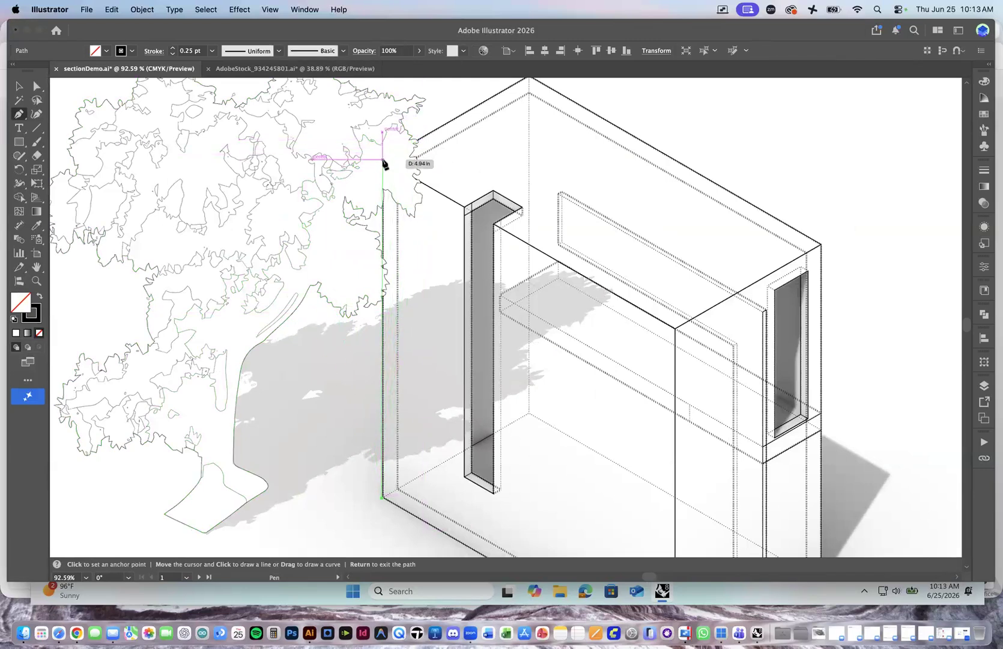
pyautogui.click(383, 160)
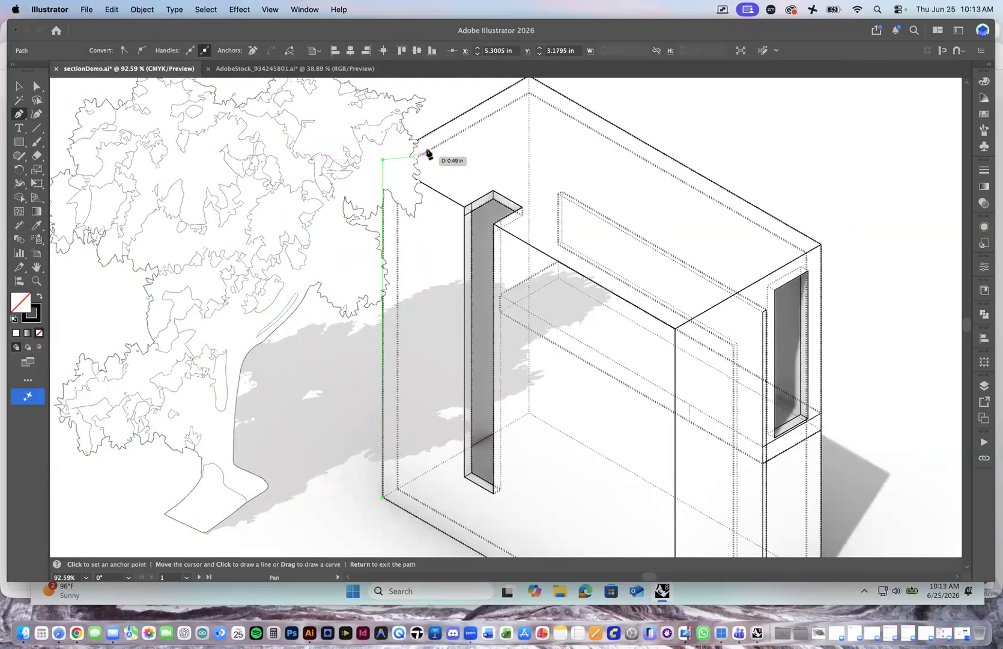
pyautogui.click(472, 111)
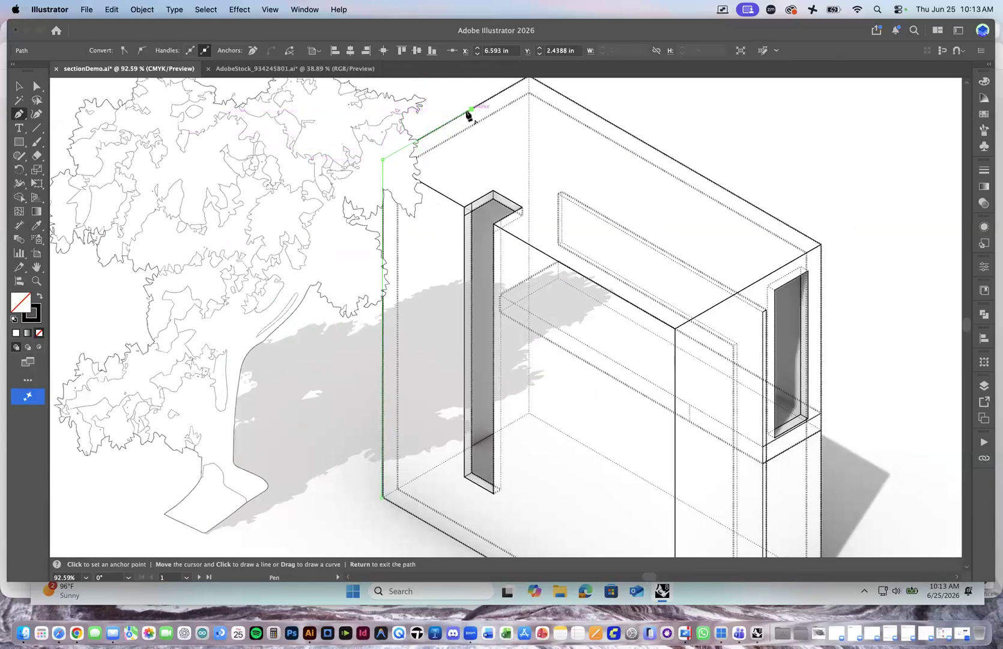
pyautogui.scroll(5, 459, 123)
pyautogui.click(355, 139)
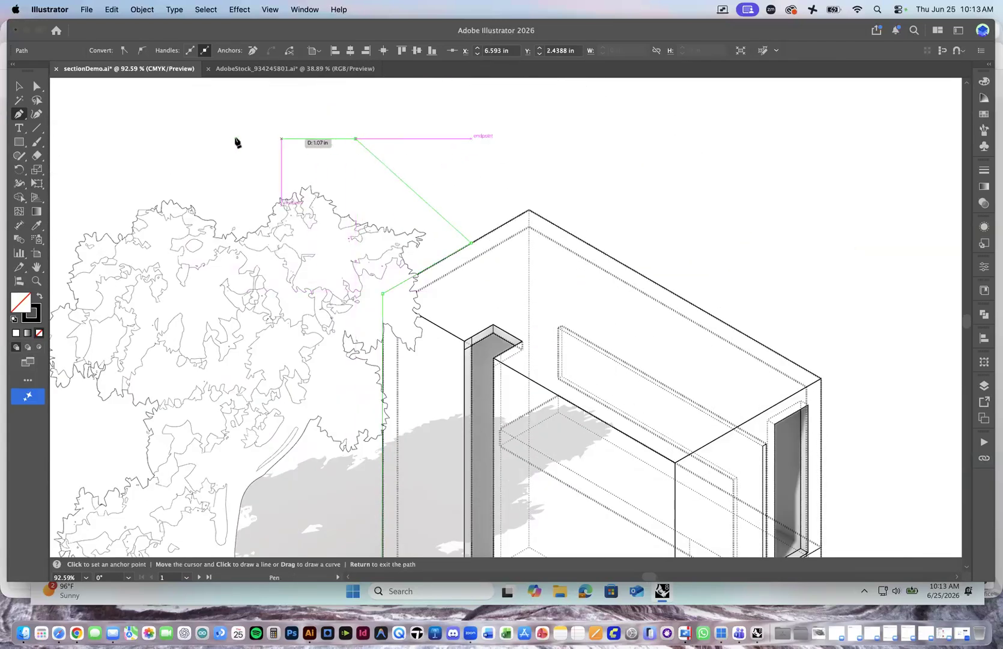
pyautogui.click(84, 142)
pyautogui.hscroll(-8, 123, 170)
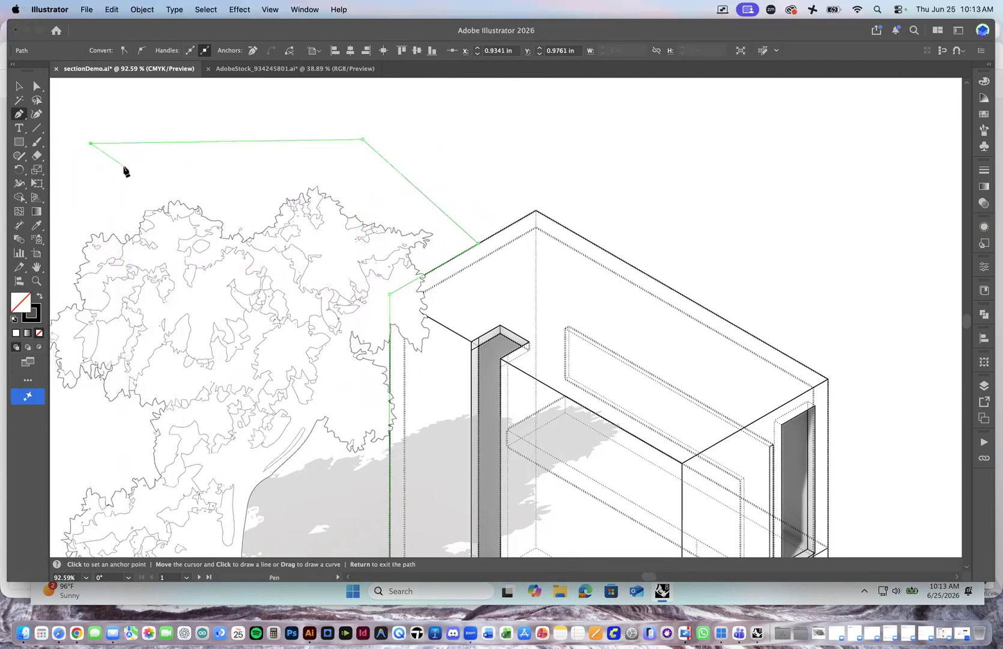
# Continue the outline down the artboard's left edge and under the trunk, closing it at the box's bottom-left corner.
pyautogui.click(244, 228)
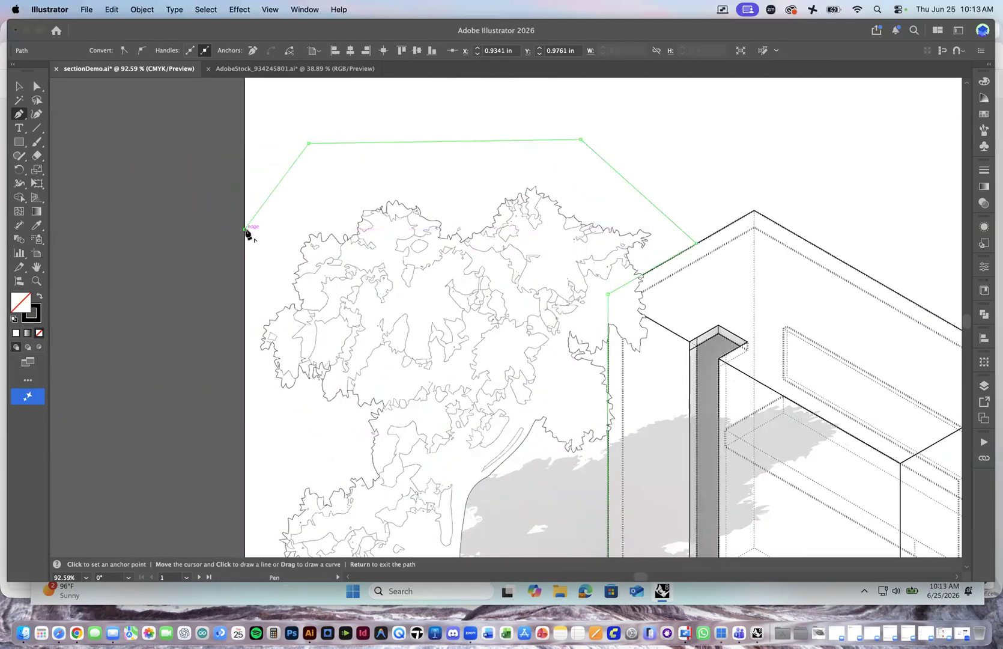
pyautogui.click(248, 385)
pyautogui.click(251, 513)
pyautogui.scroll(-5, 259, 510)
pyautogui.scroll(-8, 265, 505)
pyautogui.click(266, 463)
pyautogui.click(541, 429)
pyautogui.click(607, 339)
pyautogui.press('v')
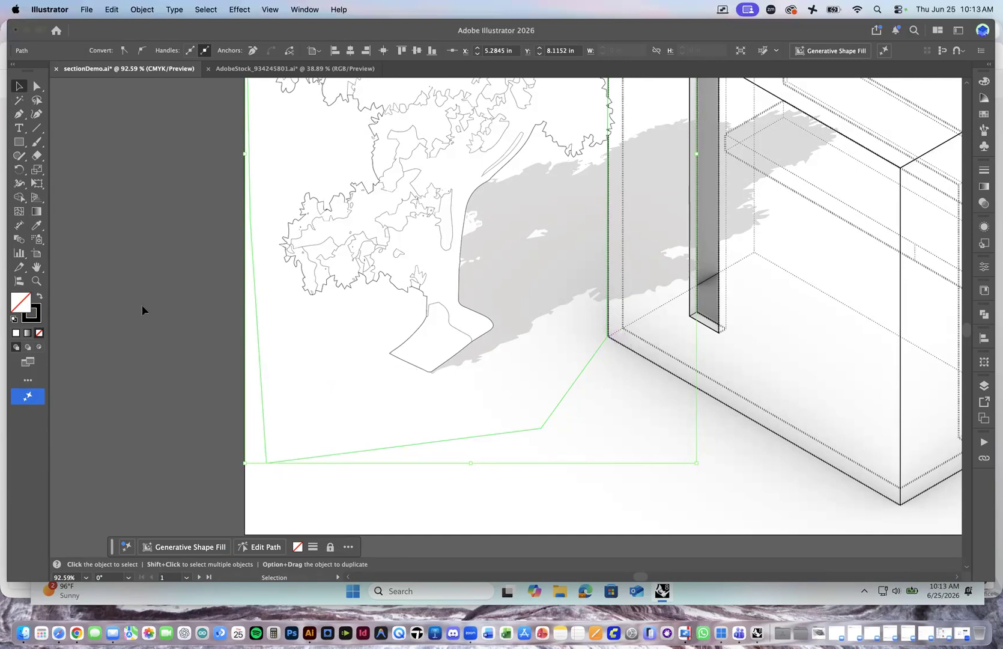
# Set the stroke weight of the closed outline around the tree to 1 pt and deselect it.
pyautogui.click(37, 321)
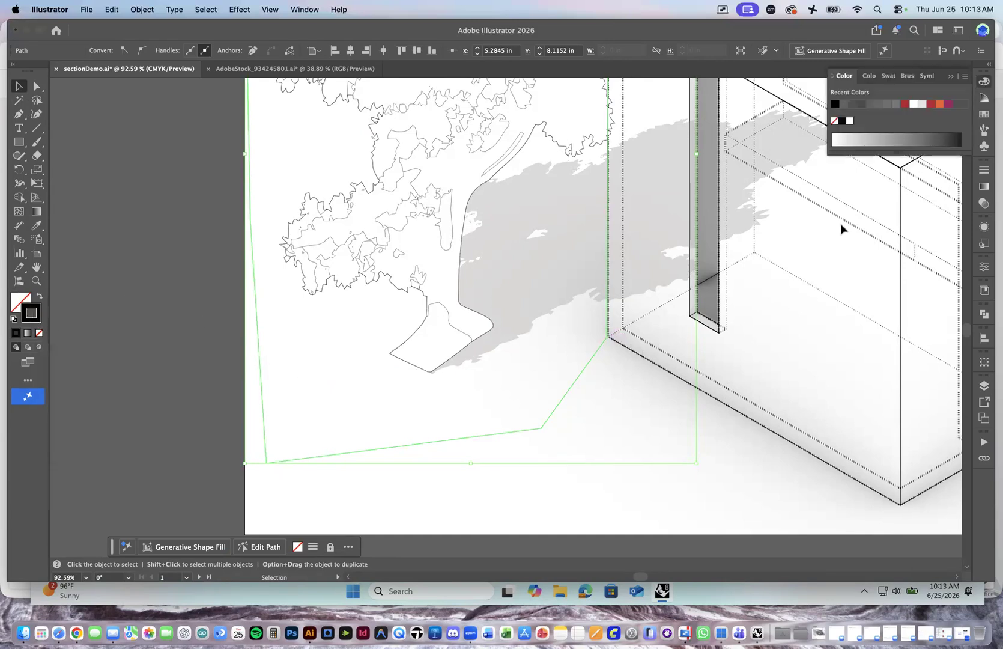
pyautogui.click(984, 173)
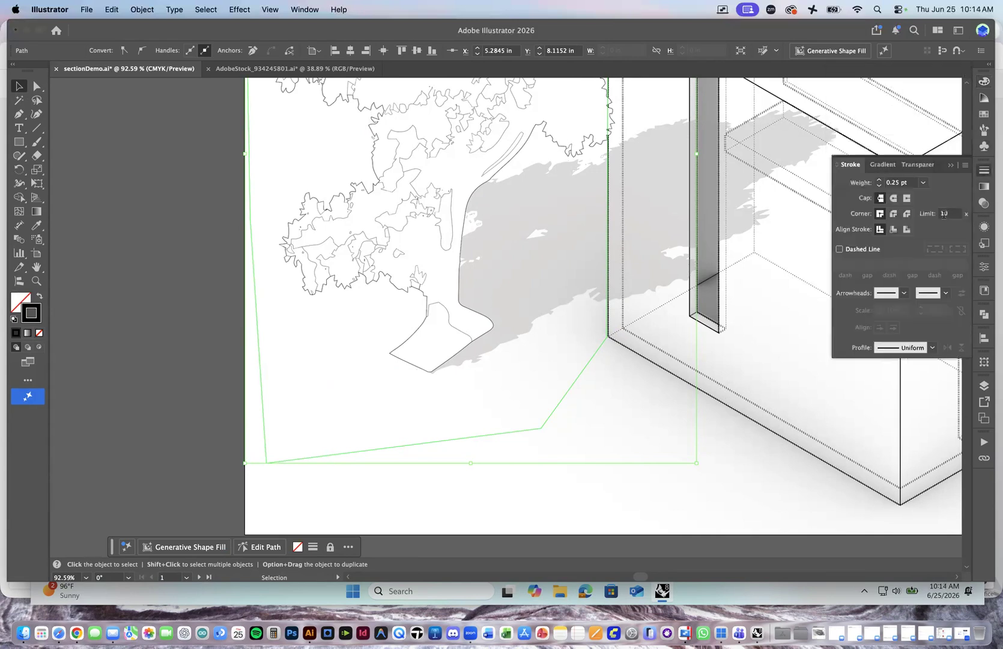
pyautogui.click(924, 182)
pyautogui.click(939, 234)
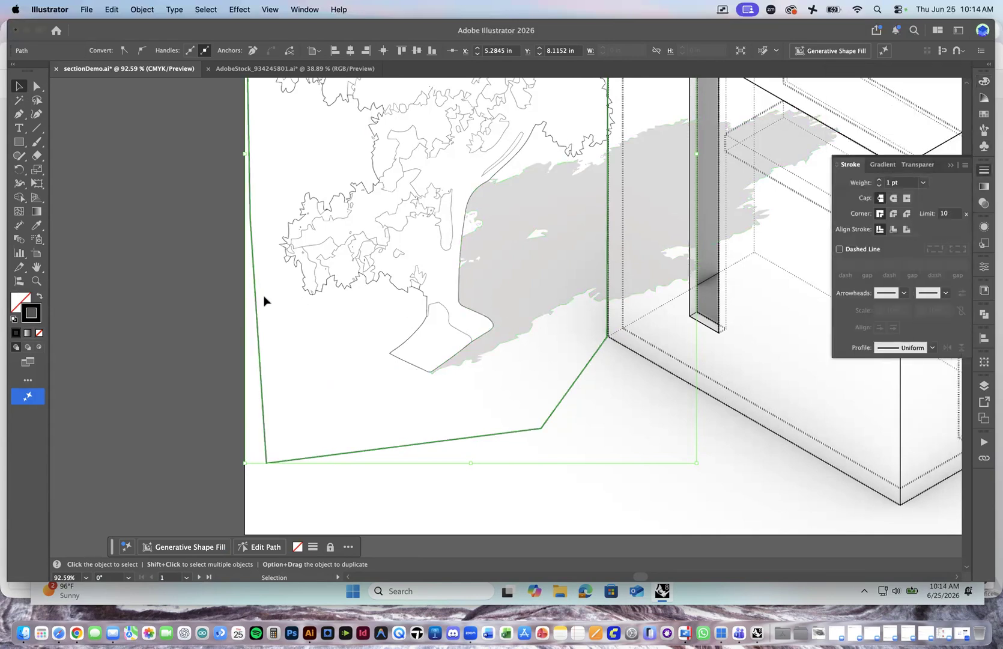
pyautogui.click(210, 291)
pyautogui.scroll(-2, 209, 295)
pyautogui.scroll(-1, 209, 295)
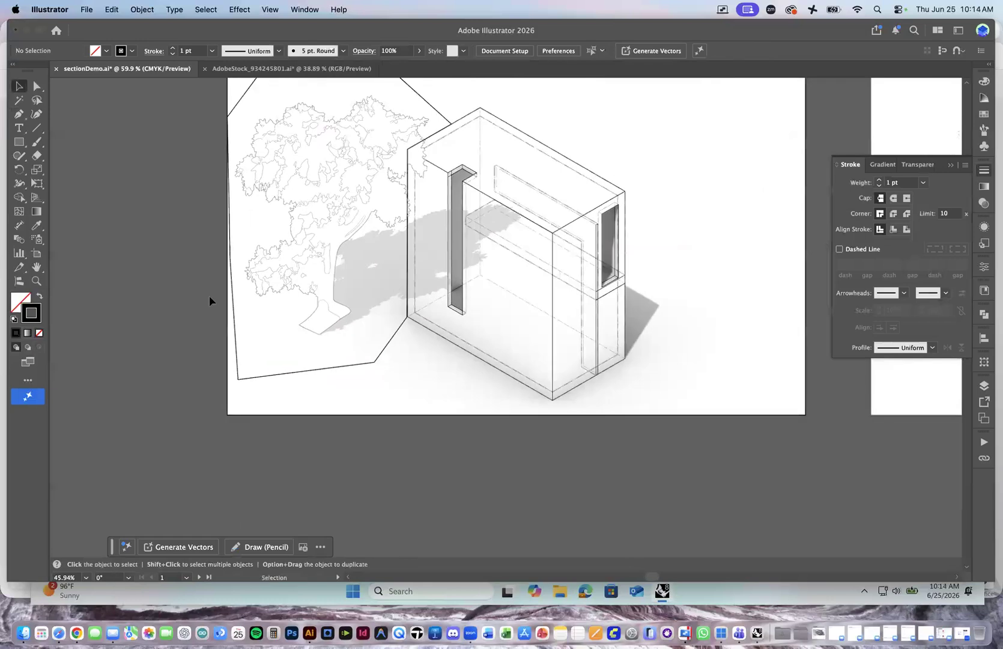
# Hide Layer 1 and select the outline path and the tree group in turn to inspect them without the building.
pyautogui.click(984, 386)
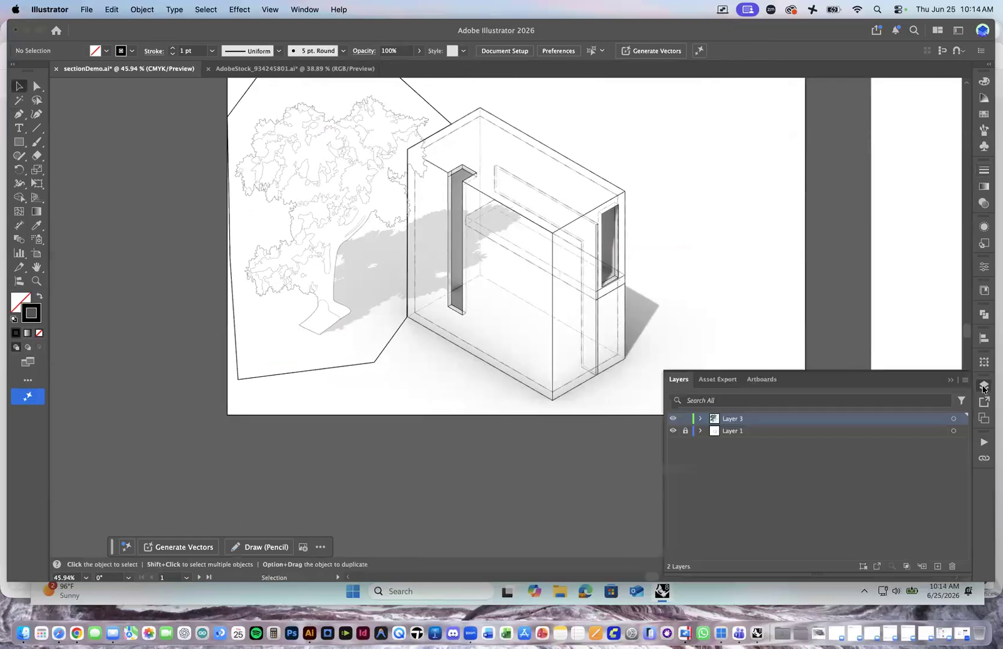
pyautogui.click(672, 430)
pyautogui.click(390, 351)
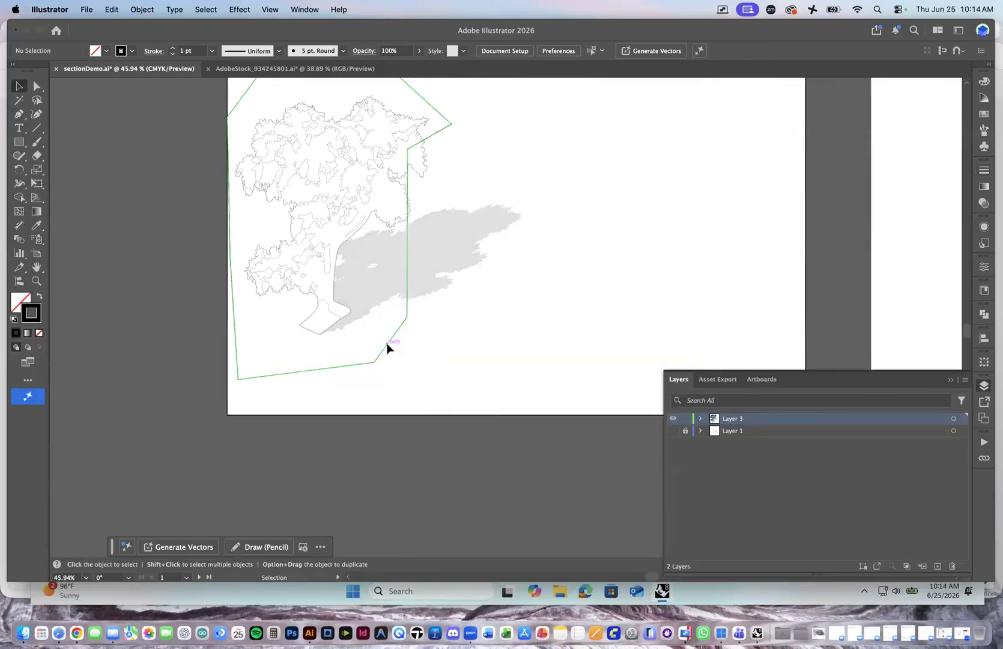
pyautogui.moveTo(450, 420); pyautogui.dragTo(473, 475)
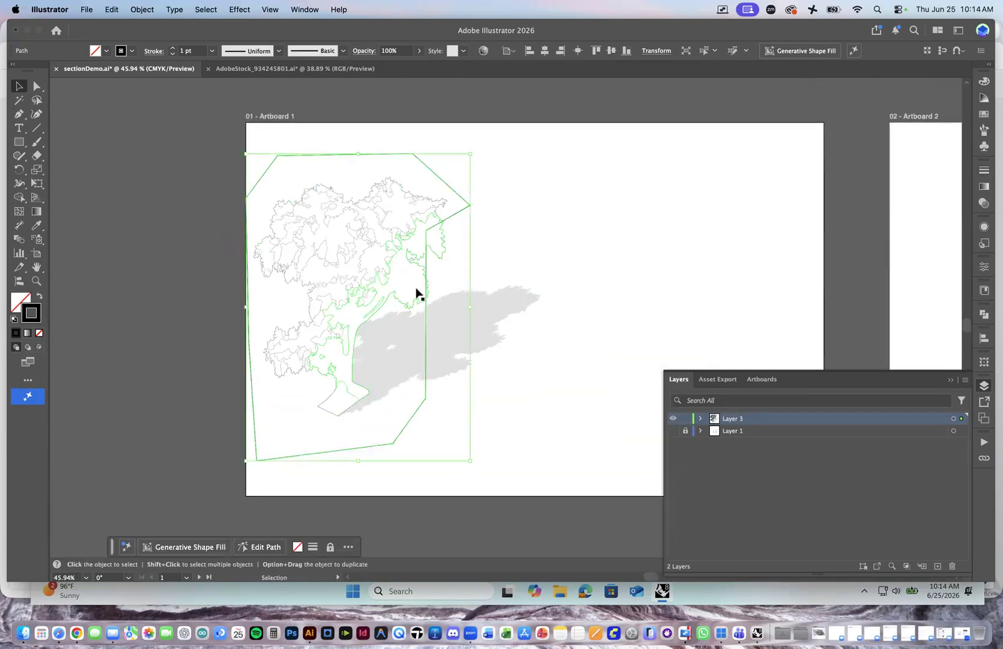
pyautogui.click(219, 213)
pyautogui.click(330, 208)
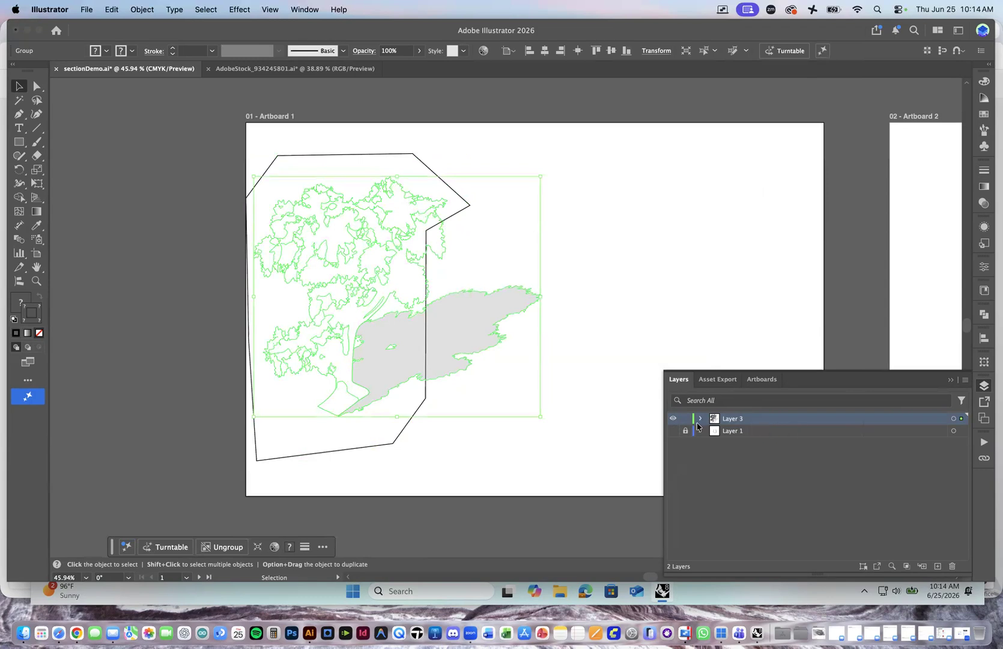
pyautogui.click(561, 125)
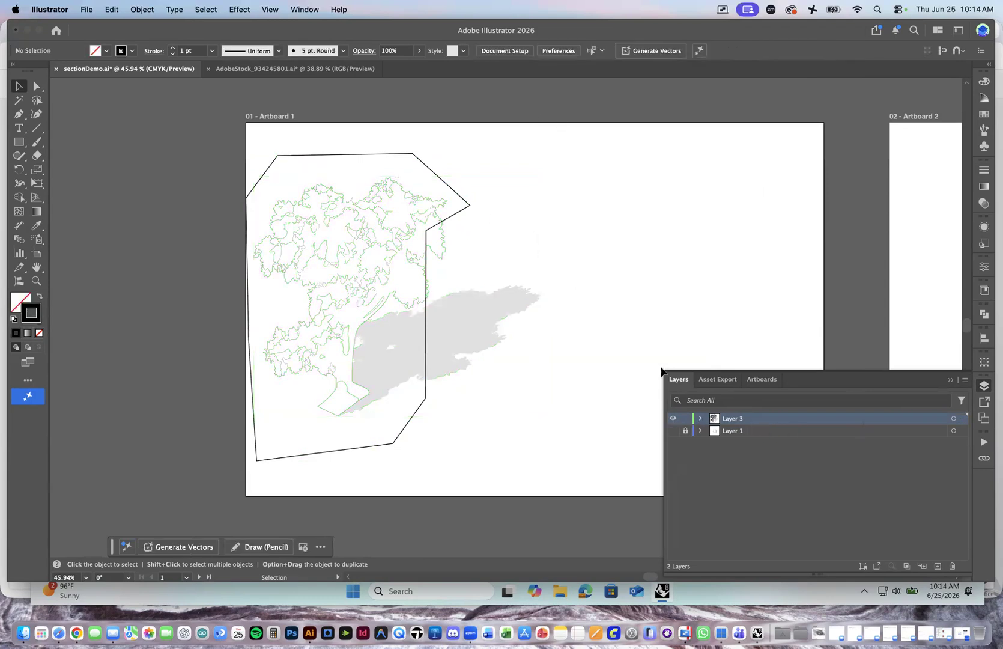
# Lower the tree group's opacity to 45% and show Layer 1 again.
pyautogui.click(387, 216)
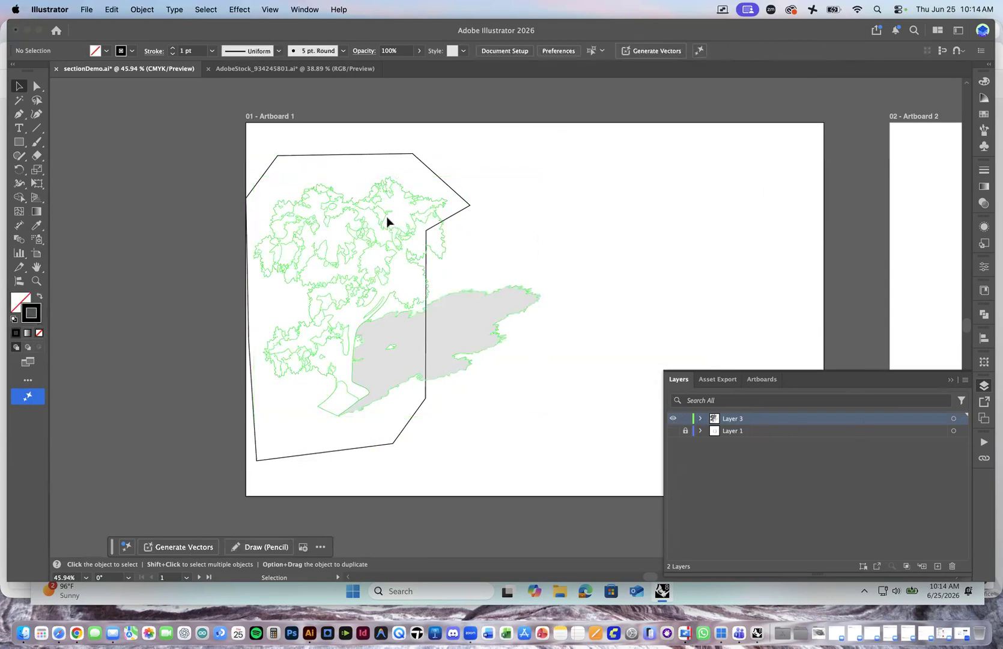
pyautogui.click(421, 51)
pyautogui.click(398, 66)
pyautogui.click(393, 66)
pyautogui.click(503, 92)
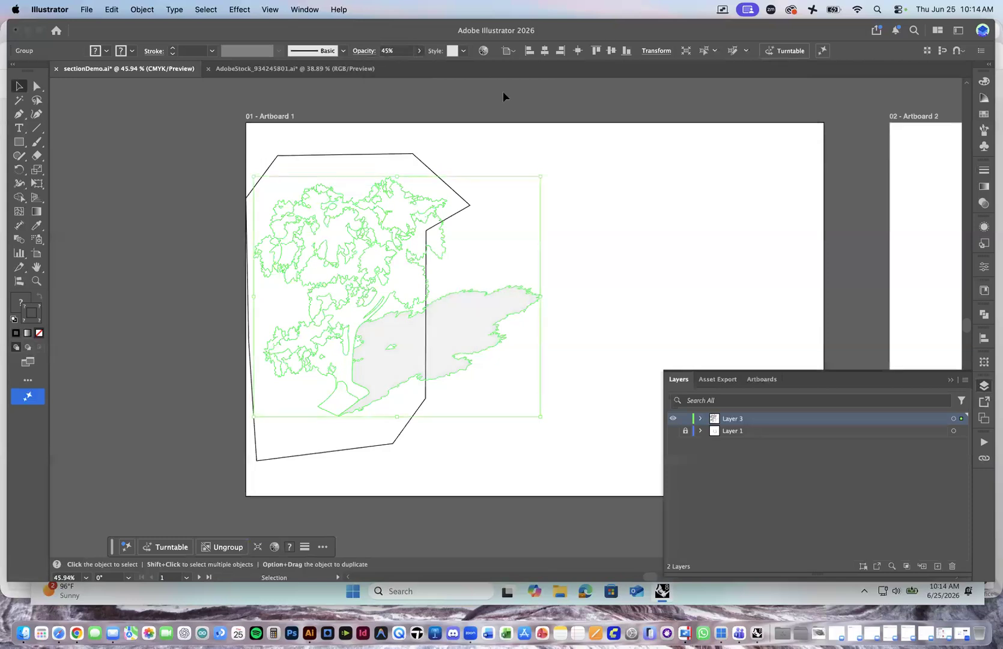
pyautogui.click(674, 430)
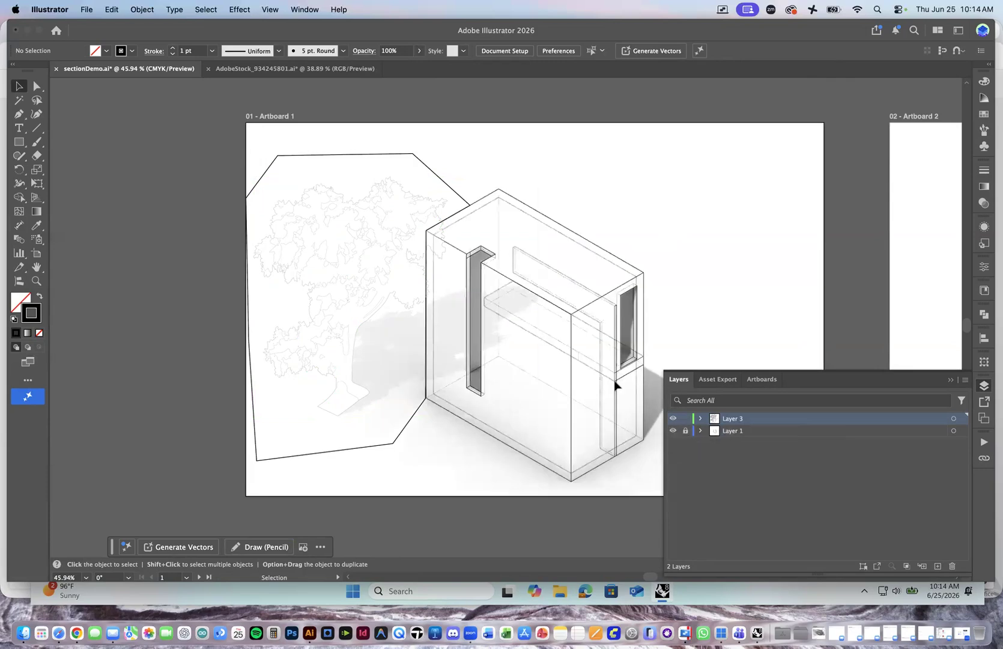
# Select the outline path and examine how closely it follows the box's left and upper-left edges.
pyautogui.scroll(-1, 441, 244)
pyautogui.click(416, 412)
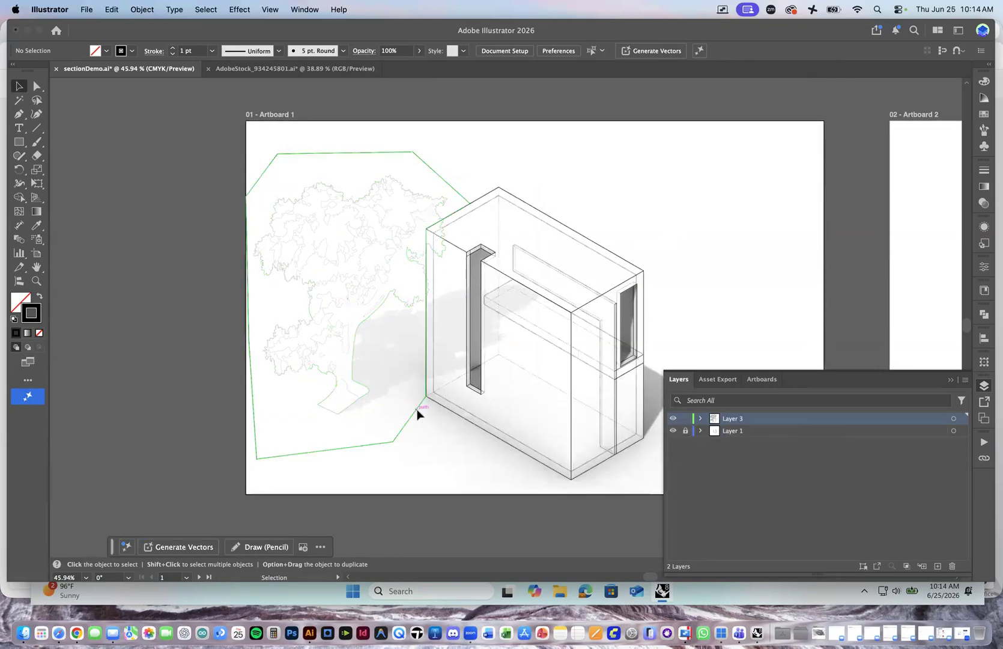
pyautogui.scroll(3, 430, 258)
pyautogui.scroll(10, 417, 309)
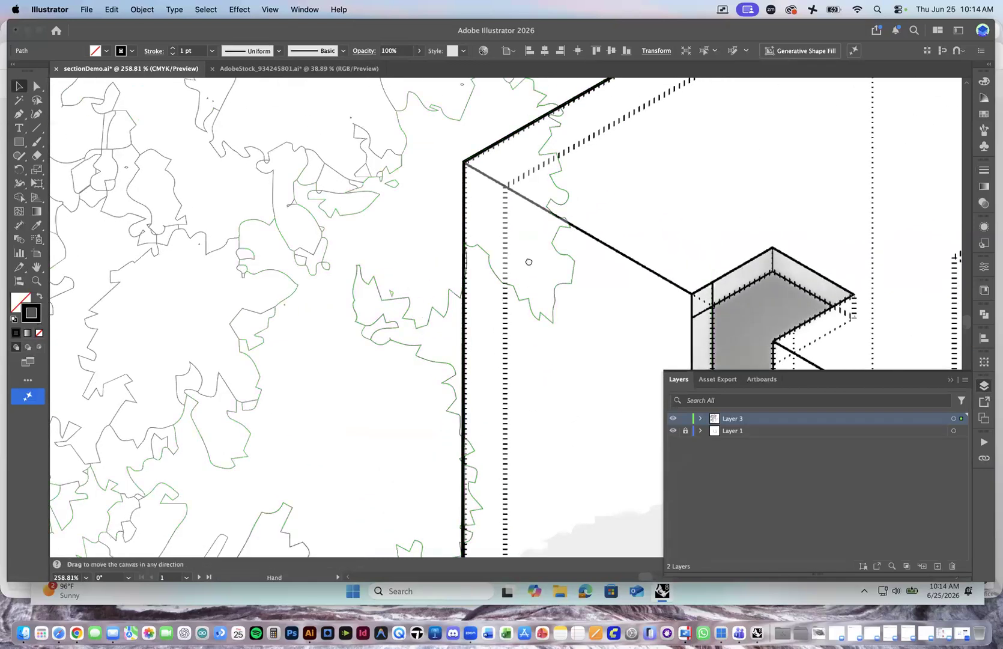
pyautogui.scroll(9, 421, 312)
pyautogui.hscroll(7, 420, 312)
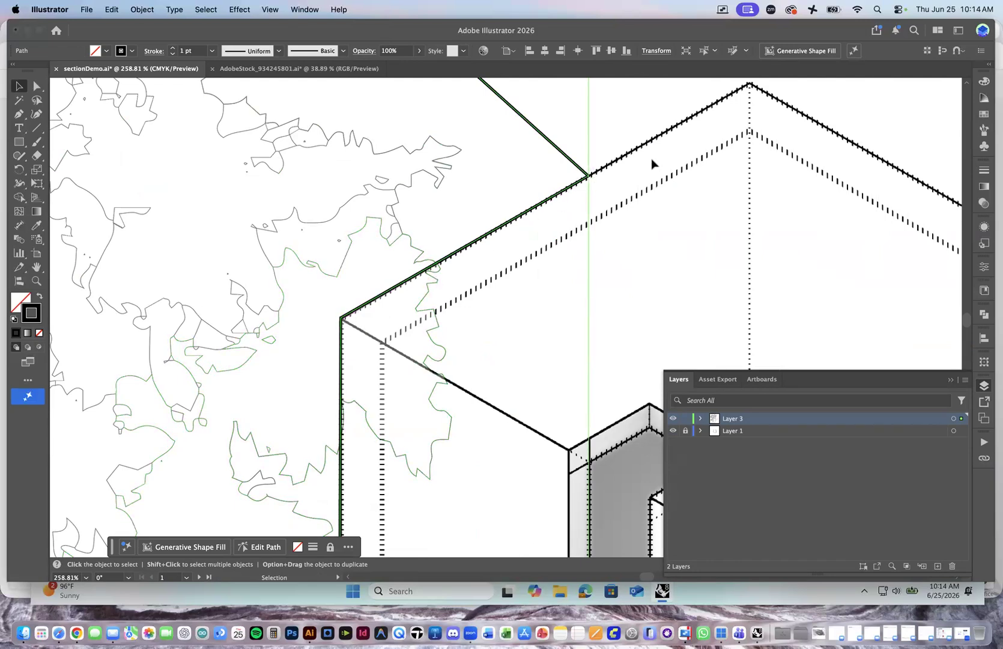
pyautogui.keyDown('alt'); pyautogui.scroll(-10, 586, 269); pyautogui.keyUp('alt')
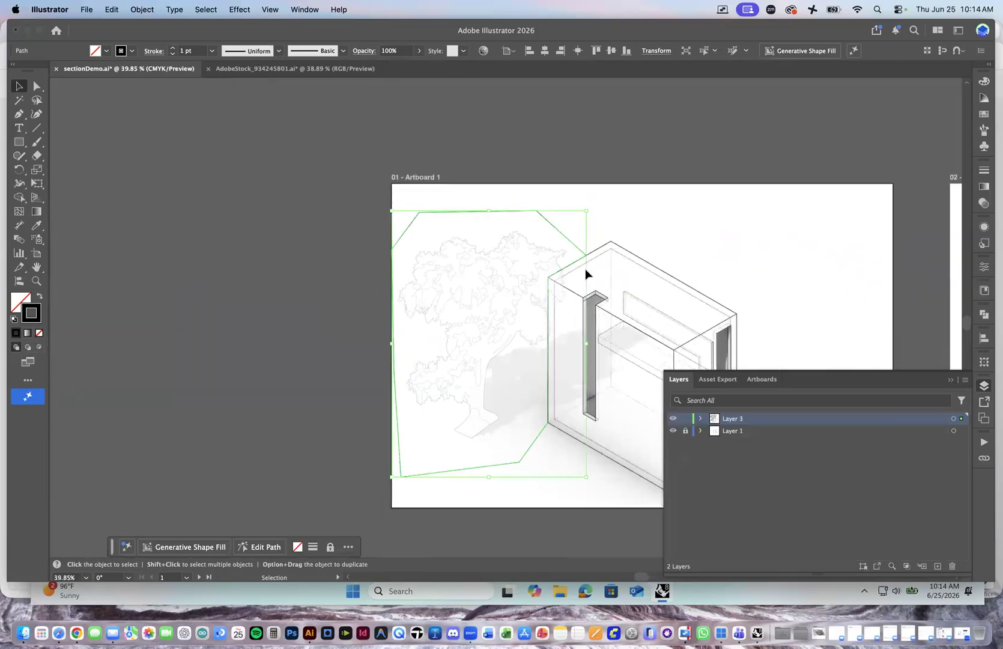
# Set the tree group's opacity back to 100% and deselect it.
pyautogui.click(337, 240)
pyautogui.click(433, 268)
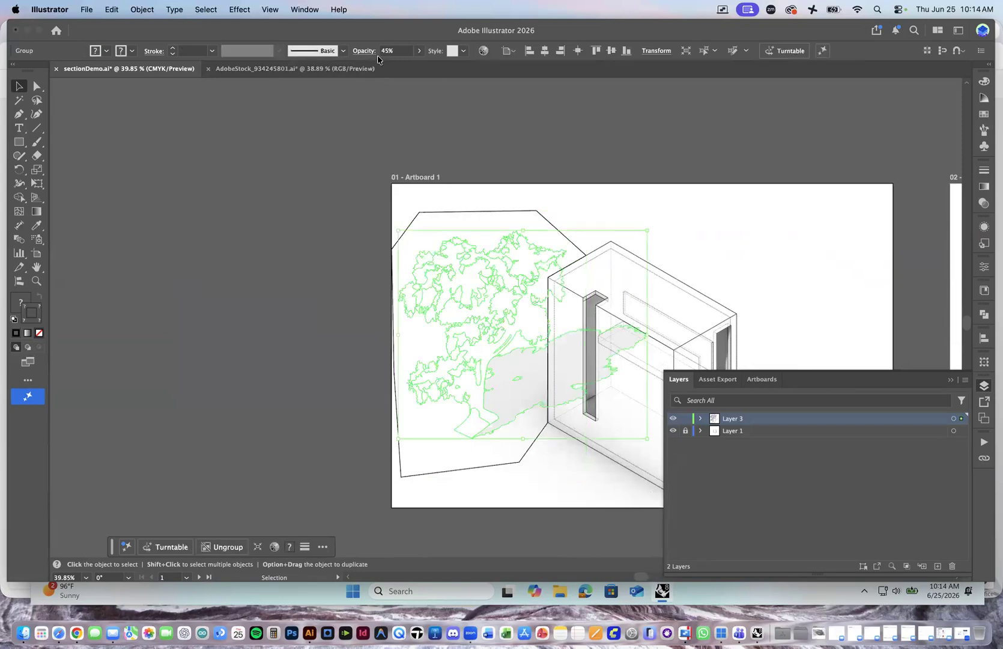
pyautogui.click(419, 52)
pyautogui.moveTo(394, 68); pyautogui.dragTo(425, 70)
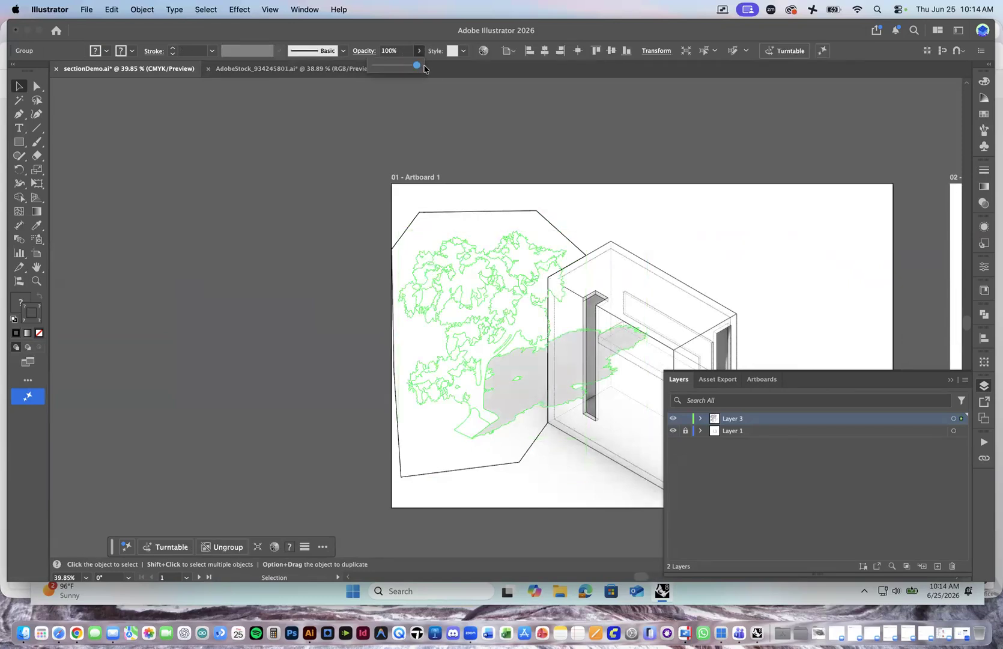
pyautogui.click(618, 160)
# Make a clipping mask from the tree group and the outline path so the tree is cut off at the box's edges.
pyautogui.moveTo(626, 161); pyautogui.dragTo(443, 143)
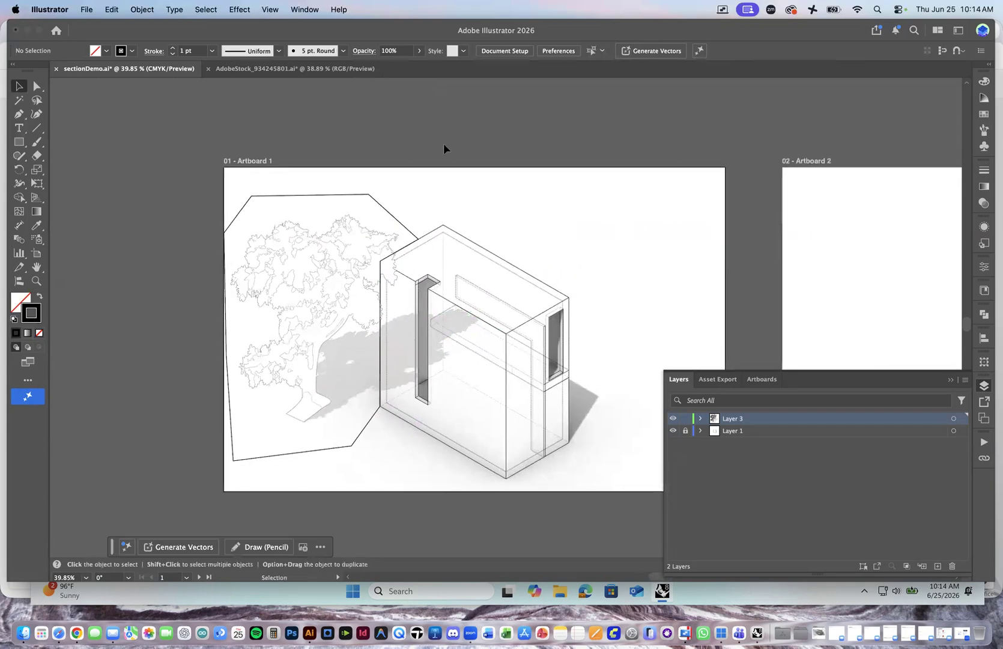
pyautogui.scroll(-3, 444, 142)
pyautogui.scroll(6, 443, 142)
pyautogui.scroll(-4, 443, 143)
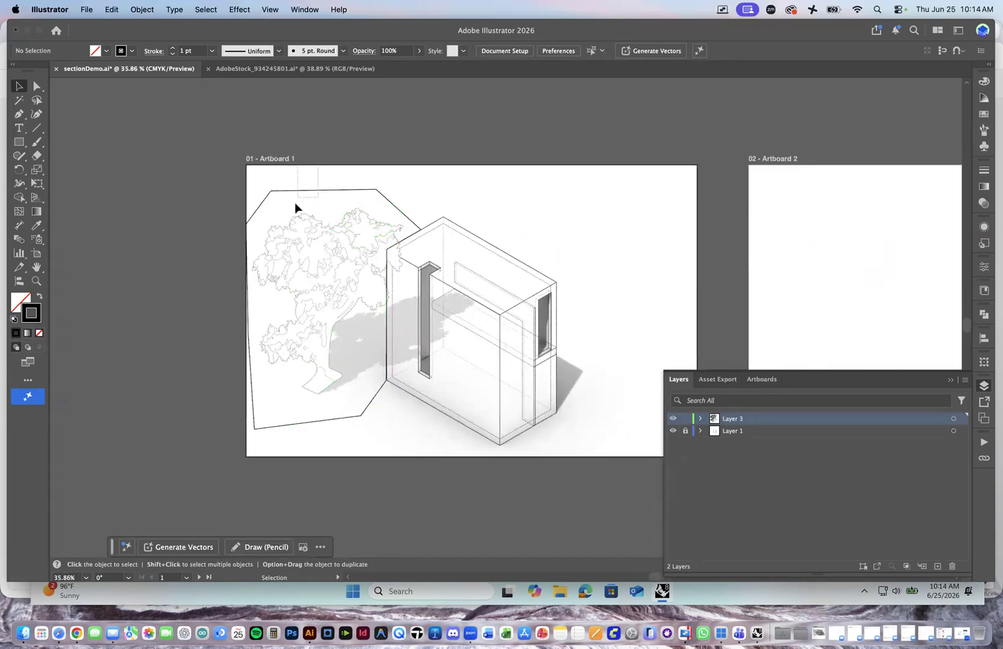
pyautogui.click(288, 224)
pyautogui.click(345, 130)
pyautogui.click(287, 229)
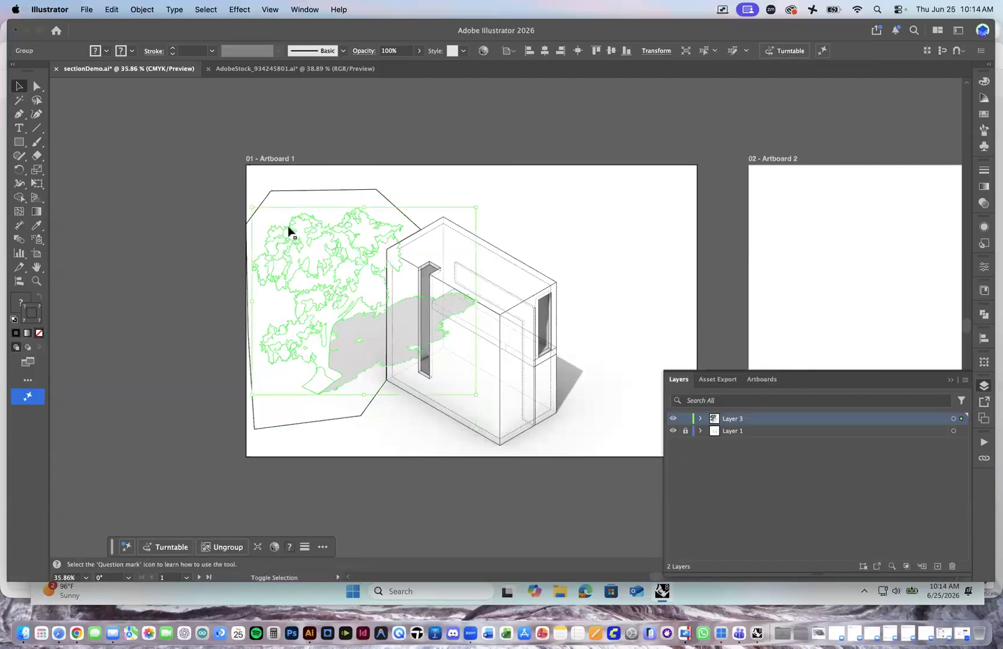
pyautogui.keyDown('shift'); pyautogui.click(299, 194); pyautogui.keyUp('shift')
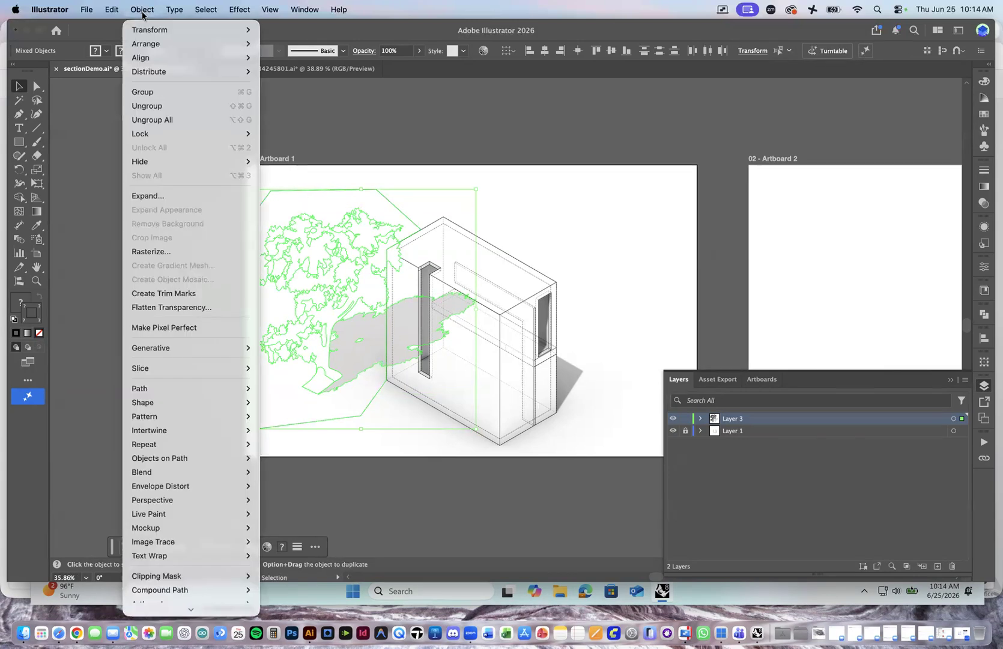
pyautogui.moveTo(207, 570)
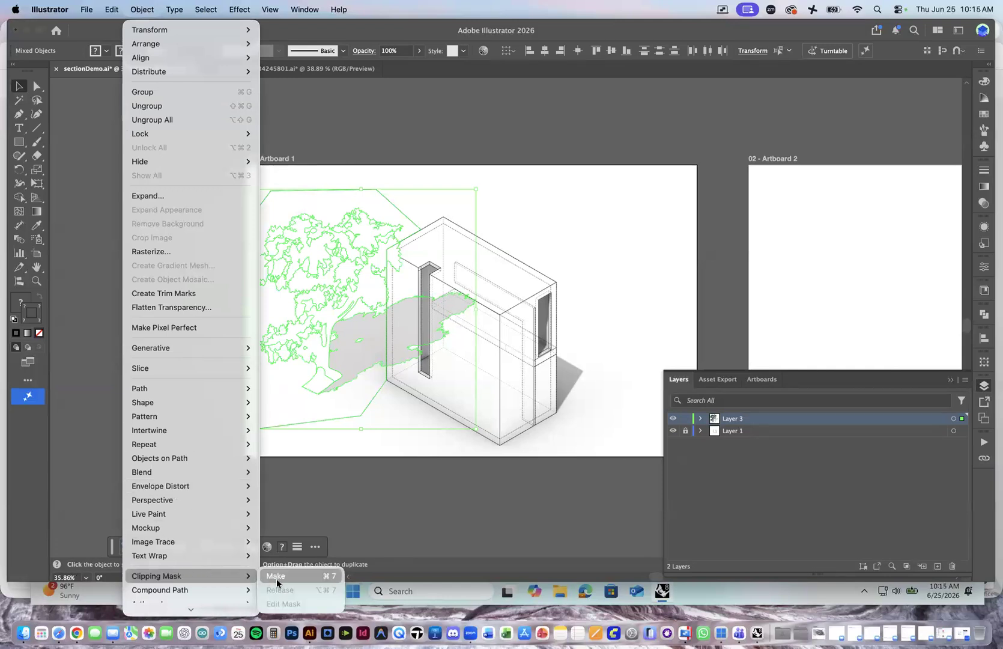
pyautogui.click(279, 578)
pyautogui.click(188, 393)
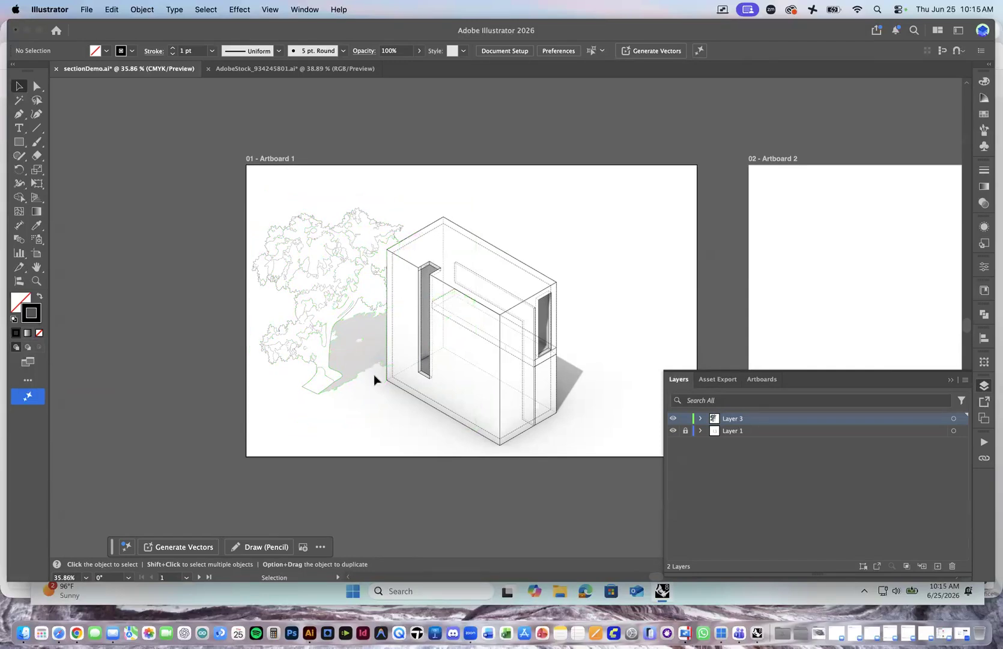
# Isolate the tree's shadow inside the clipped group, set its opacity to 41% and exit isolation.
pyautogui.scroll(-3, 373, 375)
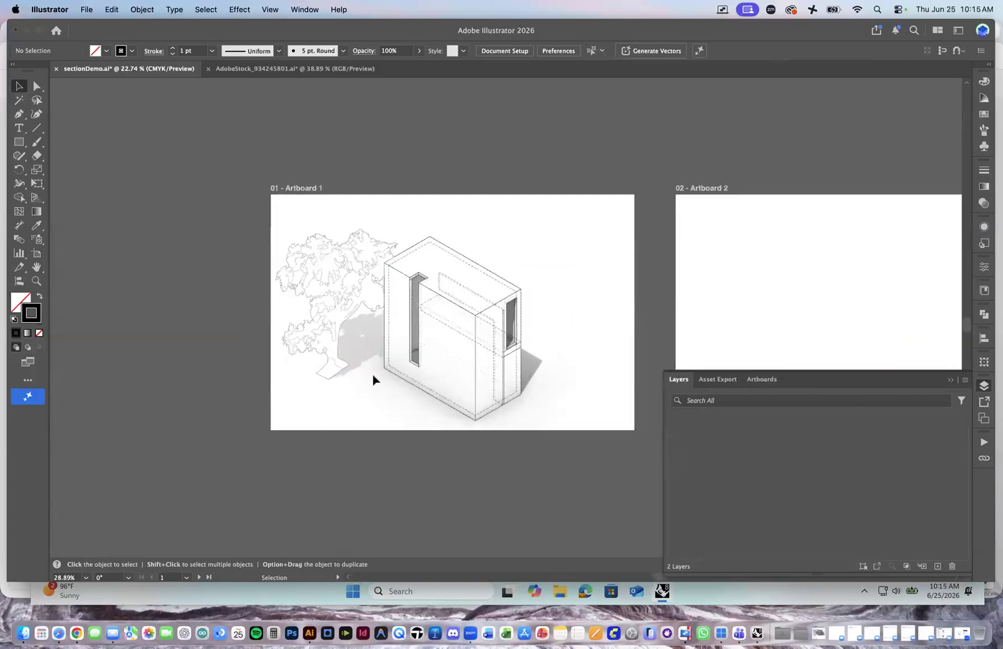
pyautogui.scroll(2, 373, 374)
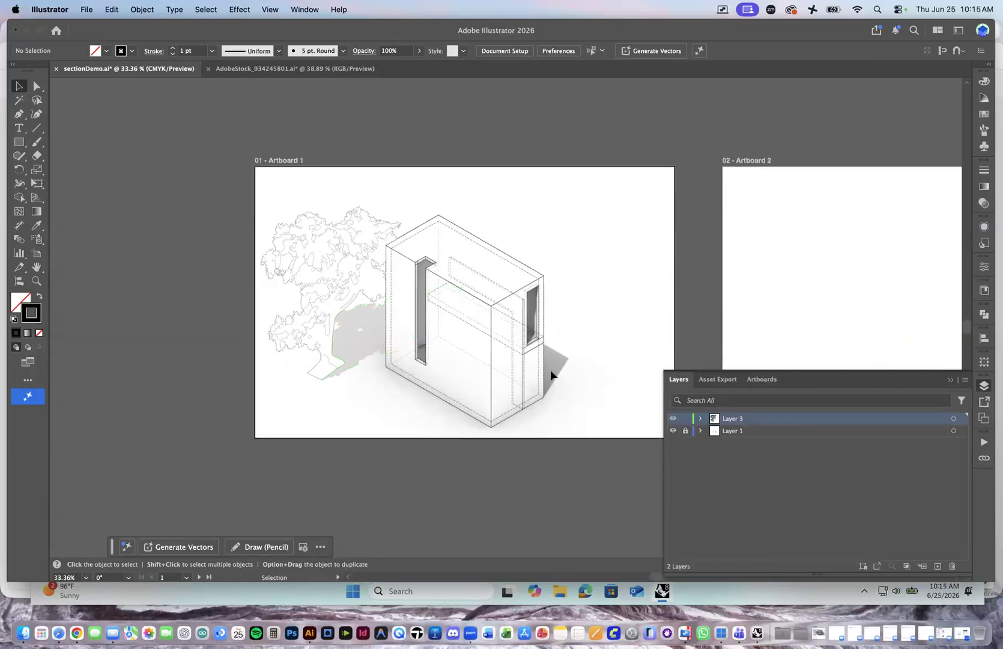
pyautogui.scroll(3, 385, 346)
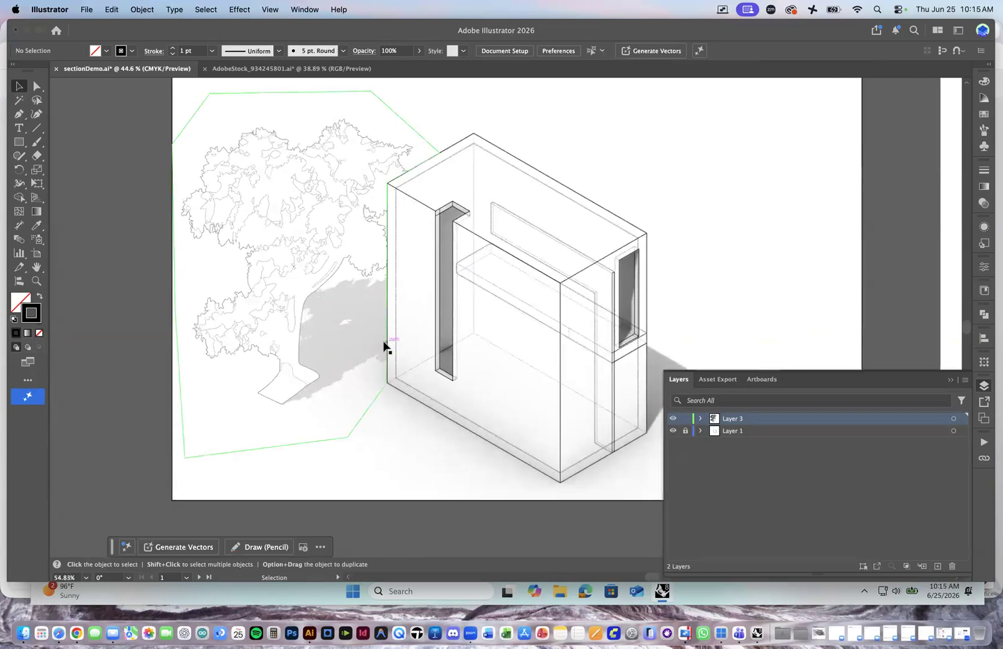
pyautogui.doubleClick(358, 347)
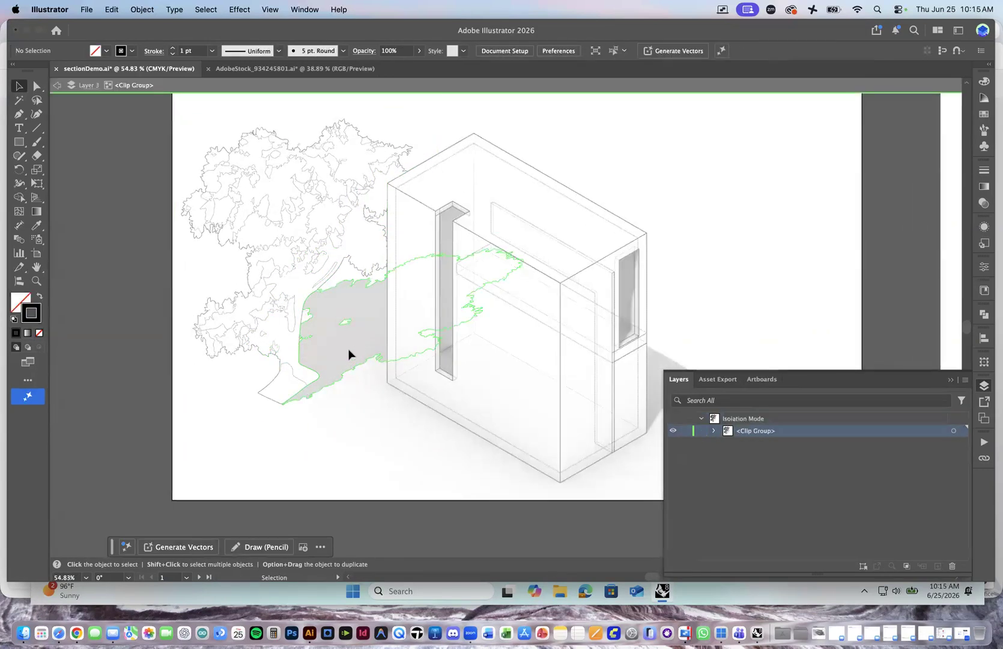
pyautogui.click(347, 352)
pyautogui.doubleClick(344, 349)
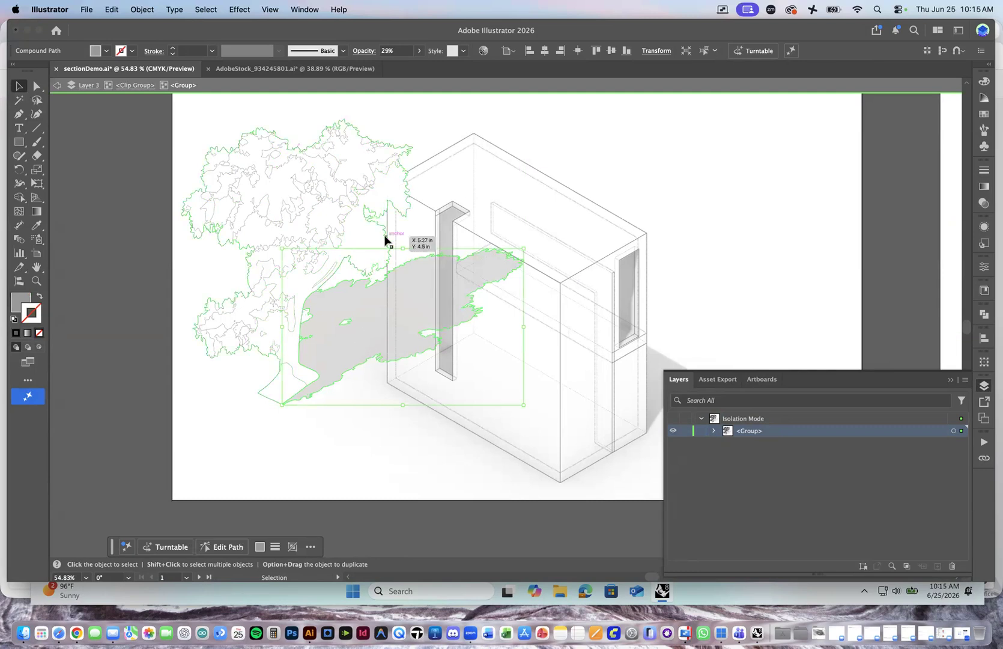
pyautogui.click(419, 50)
pyautogui.moveTo(388, 66); pyautogui.dragTo(391, 67)
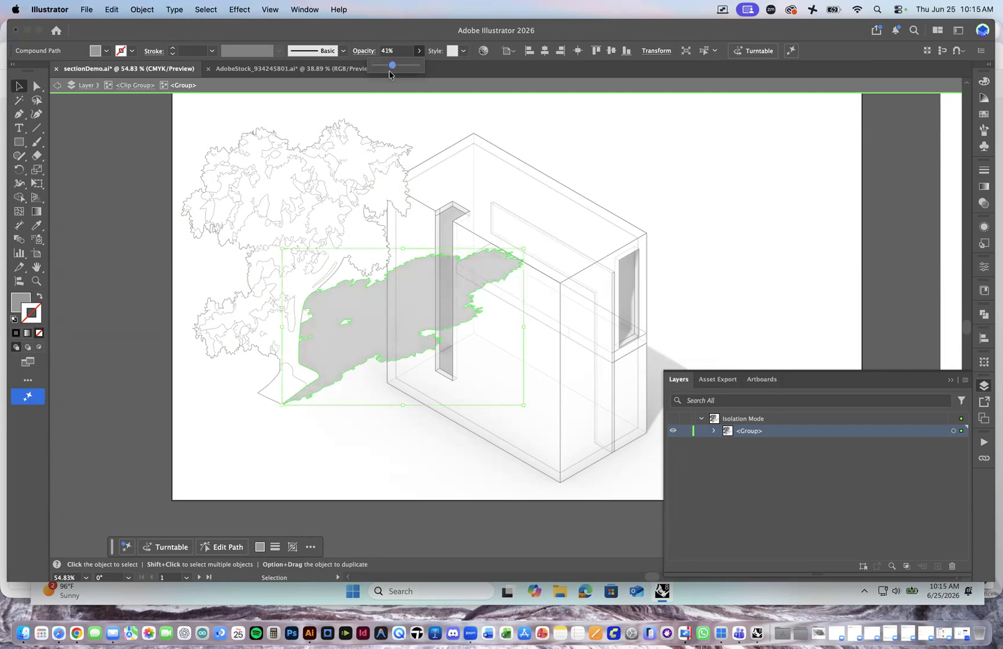
pyautogui.doubleClick(102, 225)
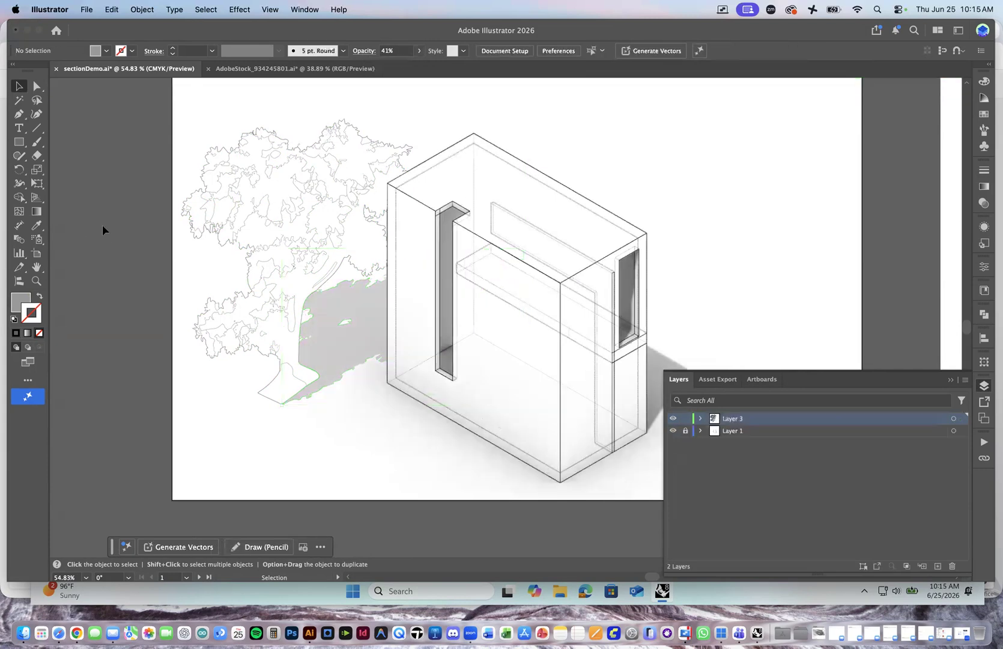
pyautogui.scroll(-5, 482, 352)
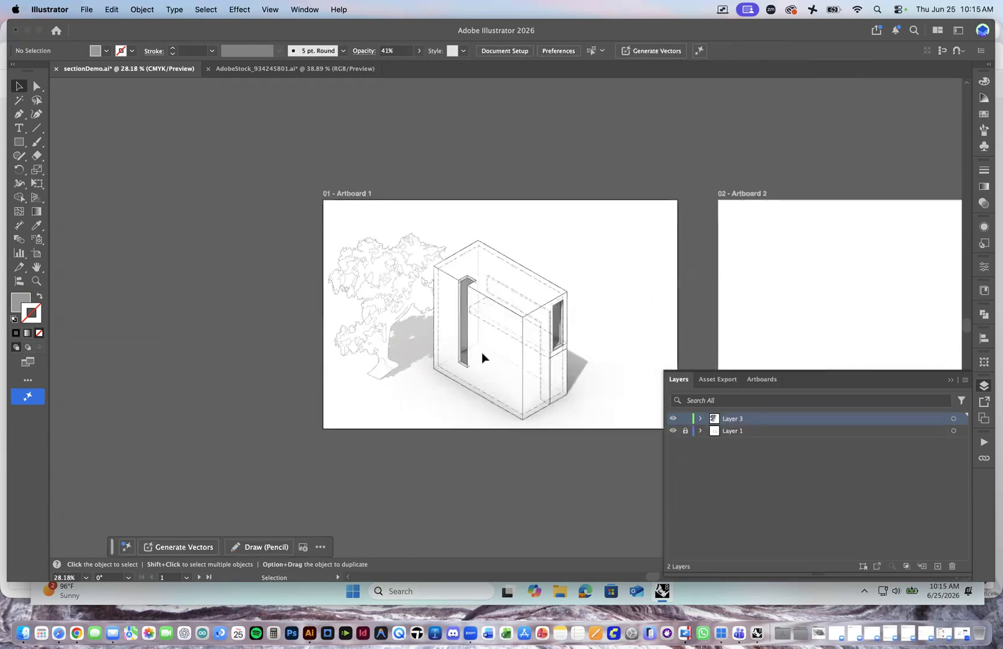
pyautogui.moveTo(515, 389); pyautogui.dragTo(458, 365)
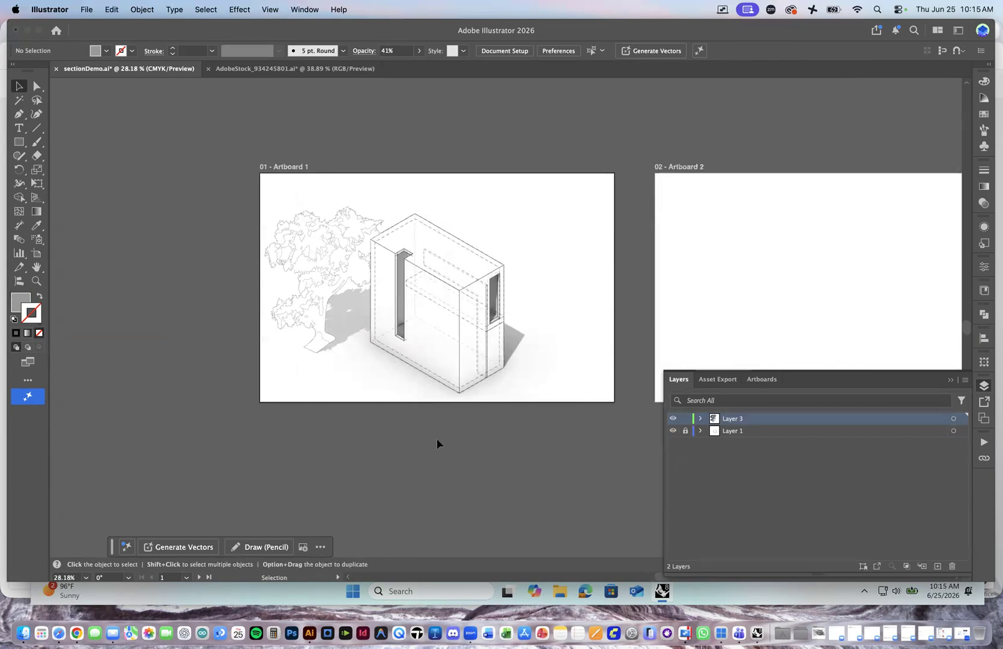
pyautogui.hotkey('ctrl', 'Up')
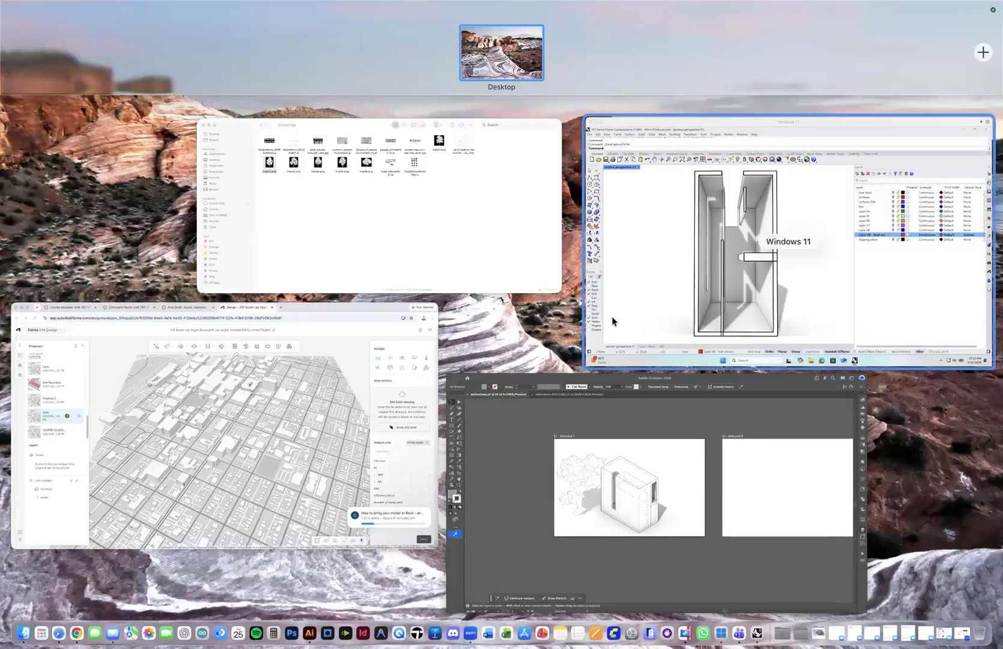
pyautogui.hotkey('ctrl', 'Up')
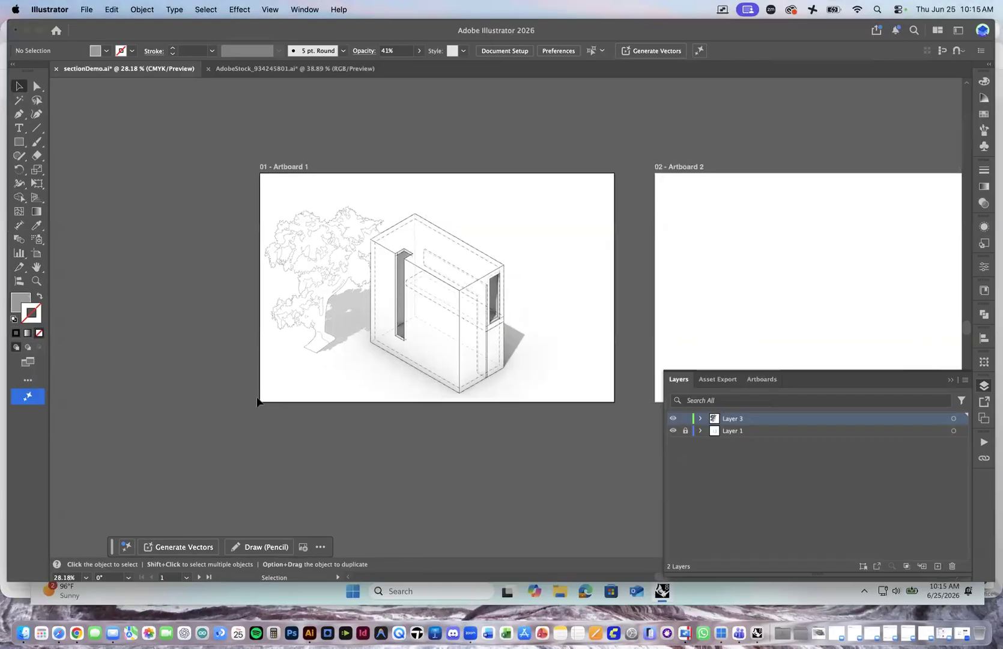
pyautogui.click(263, 70)
pyautogui.click(87, 9)
pyautogui.click(105, 58)
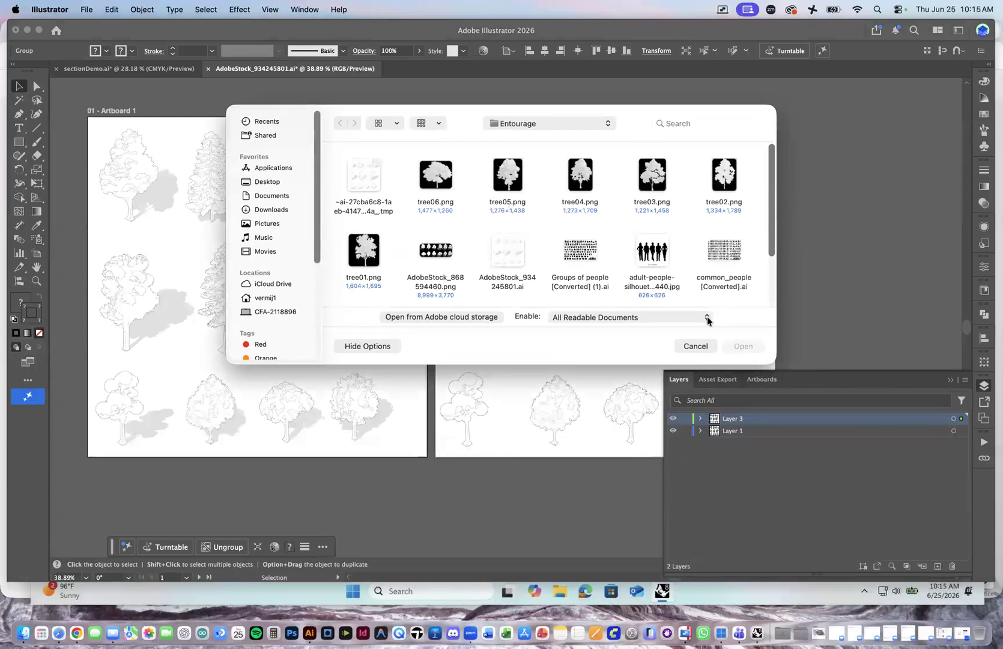
pyautogui.click(702, 347)
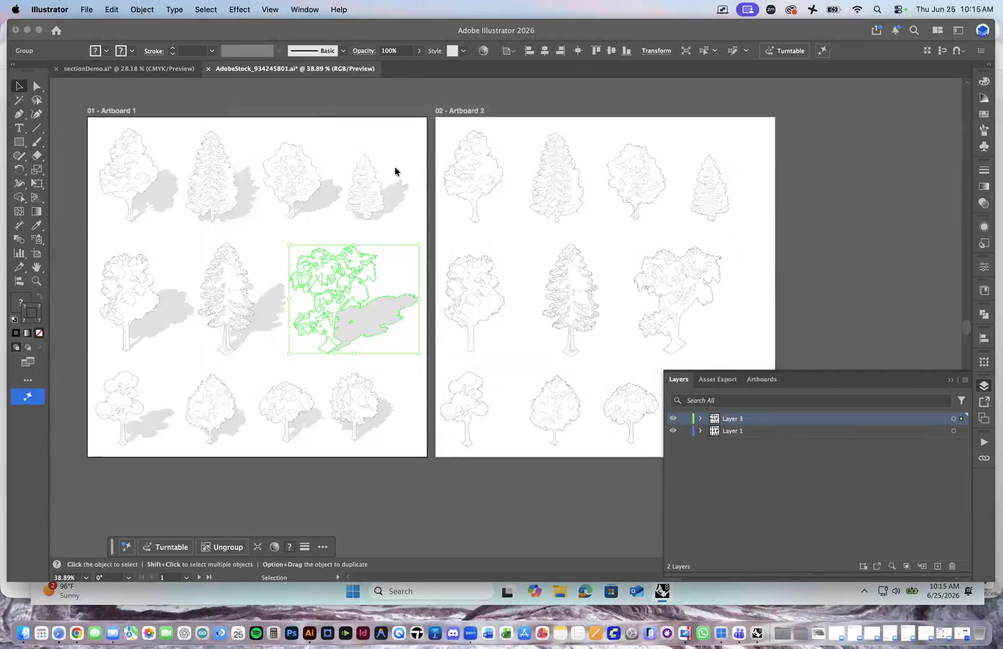
# Close the AdobeStock_934245801.ai tree file without saving its changes, returning to sectionDemo.ai.
pyautogui.click(137, 70)
pyautogui.click(257, 70)
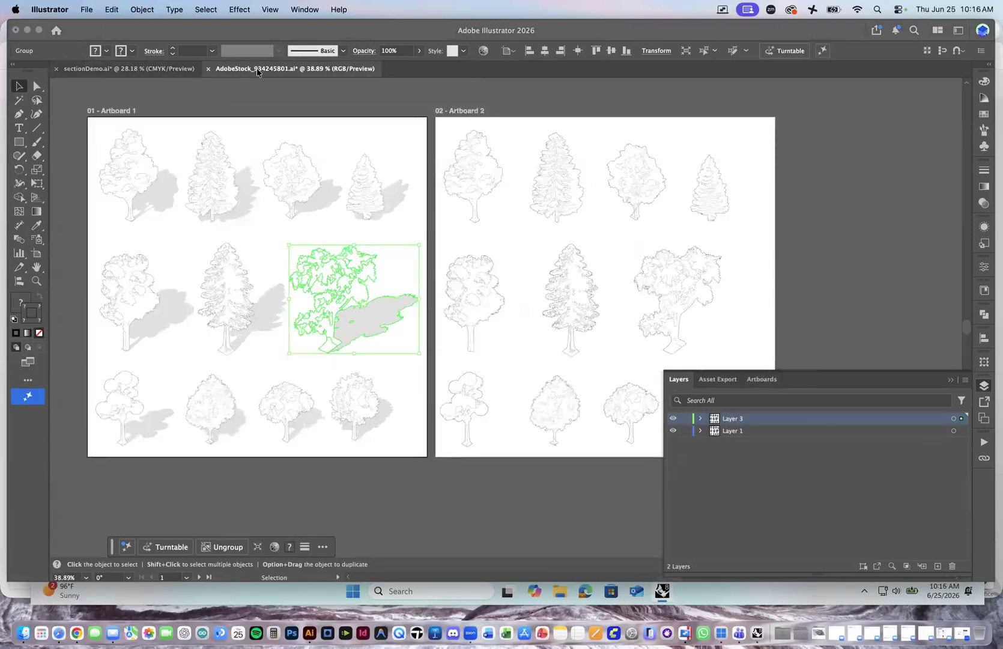
pyautogui.click(209, 69)
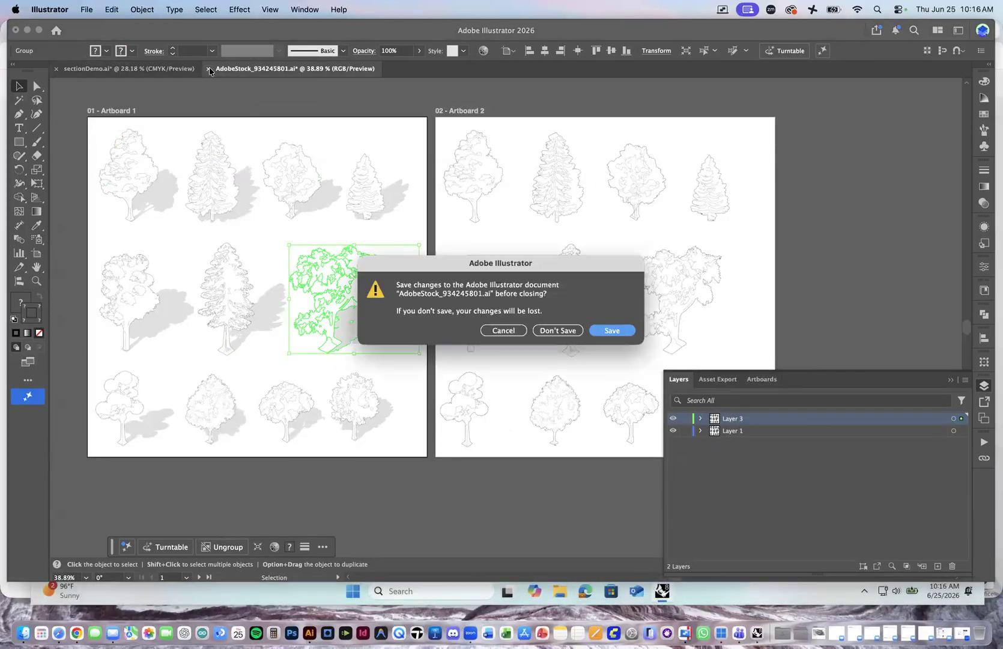
pyautogui.click(556, 331)
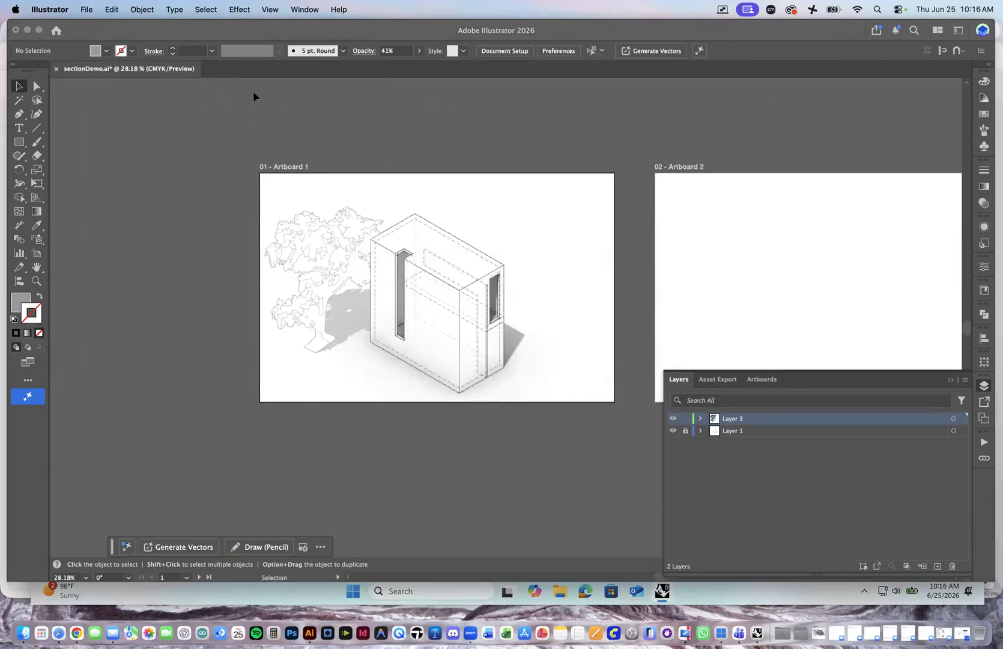
# Preview both pages of Groups of people [Converted] (1).ai in the Entourage folder and open the file.
pyautogui.click(86, 9)
pyautogui.click(102, 59)
pyautogui.click(500, 257)
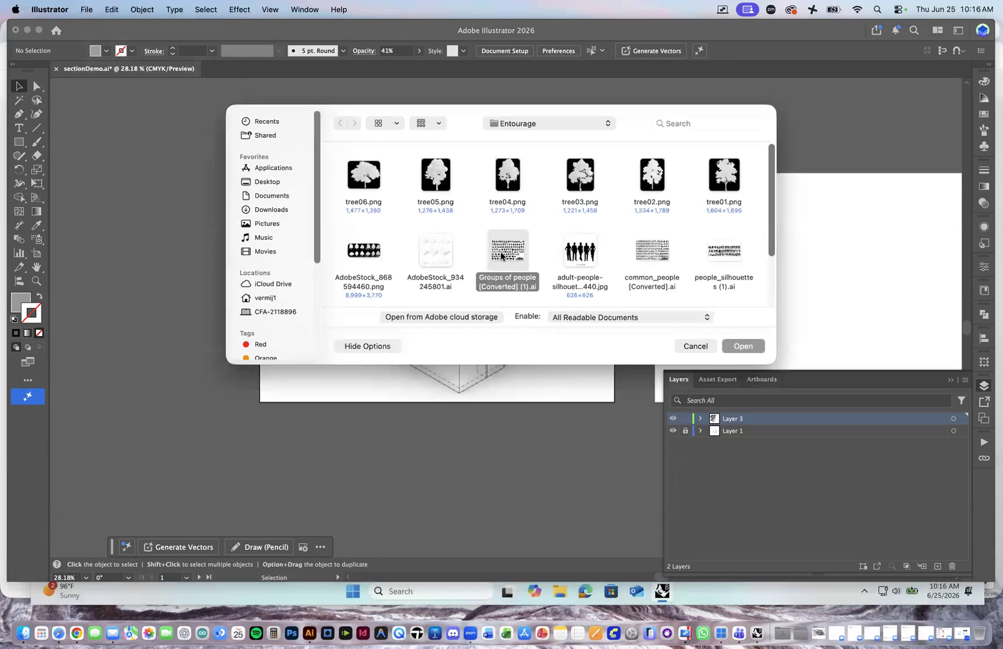
pyautogui.press('space')
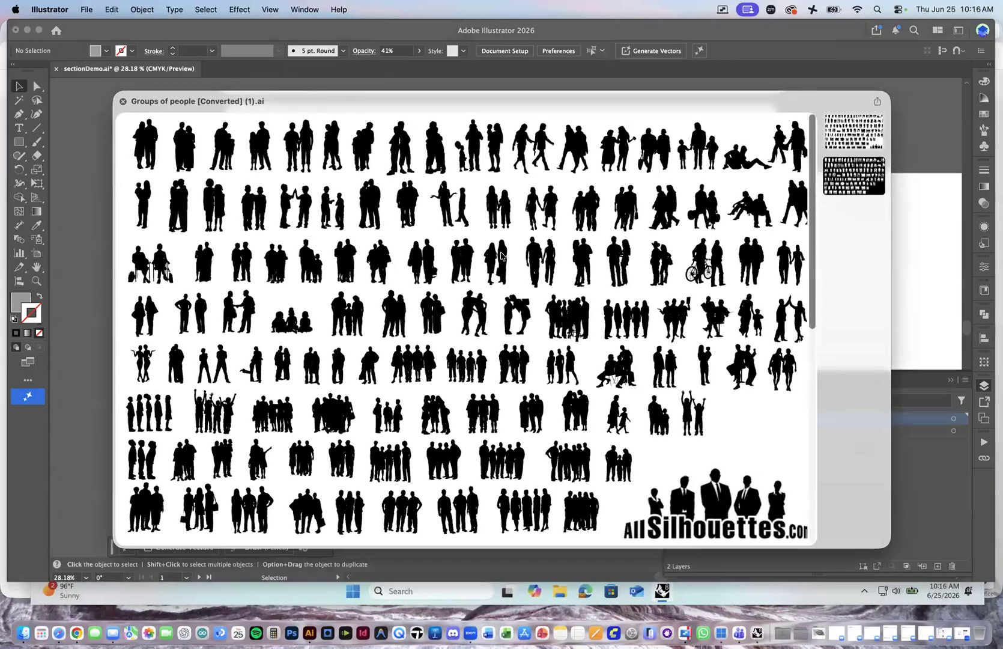
pyautogui.click(840, 184)
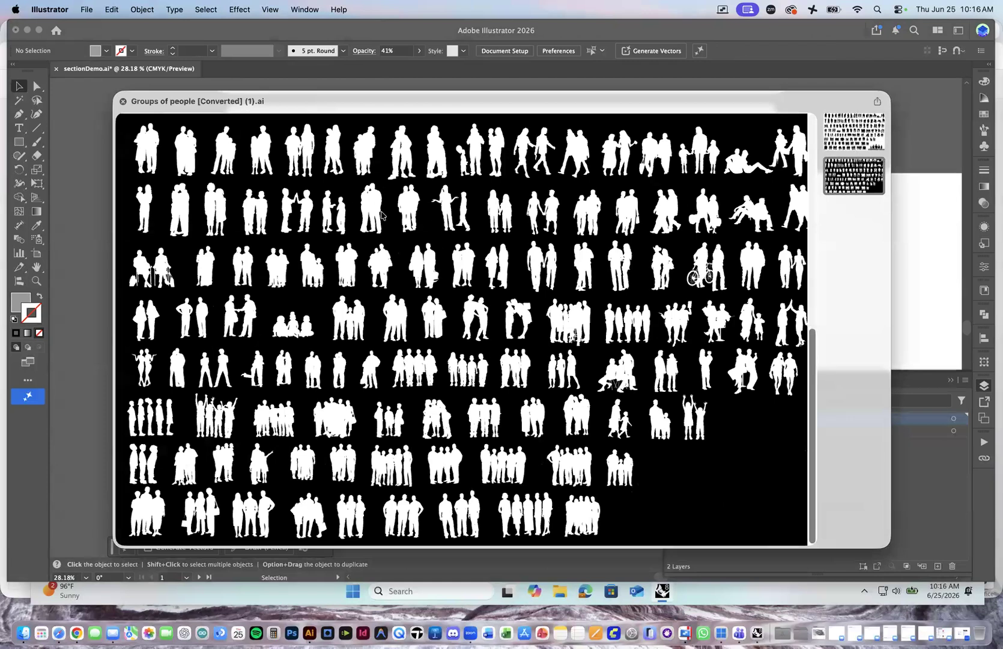
pyautogui.click(848, 138)
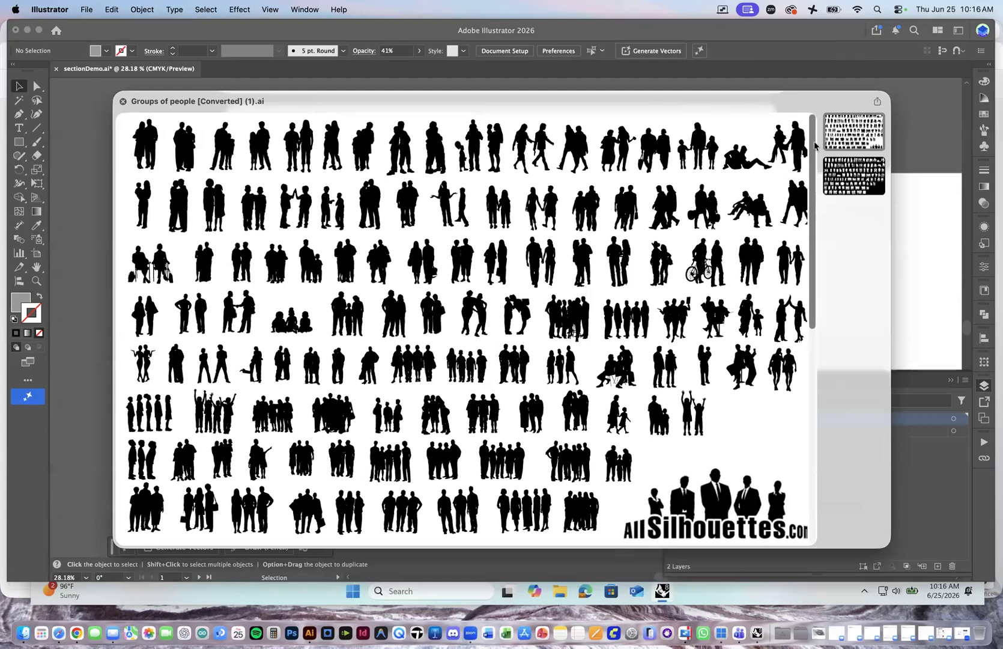
pyautogui.press('space')
pyautogui.doubleClick(513, 249)
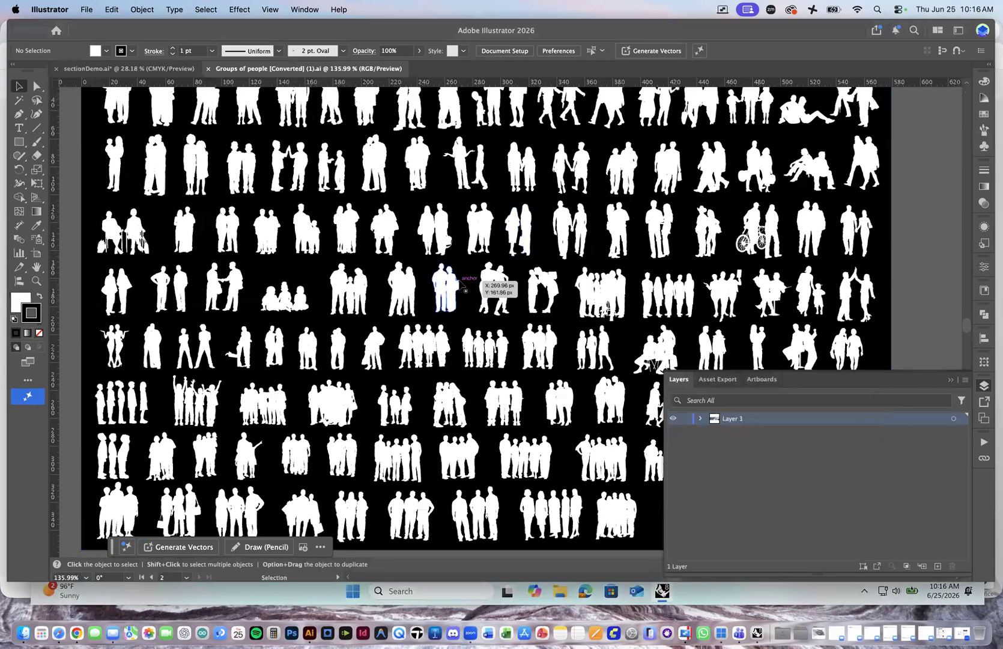
# Select the black silhouette of the standing couple in the fifth row of the white artboard for copying.
pyautogui.scroll(-5, 459, 281)
pyautogui.hscroll(-2, 459, 280)
pyautogui.scroll(3, 259, 287)
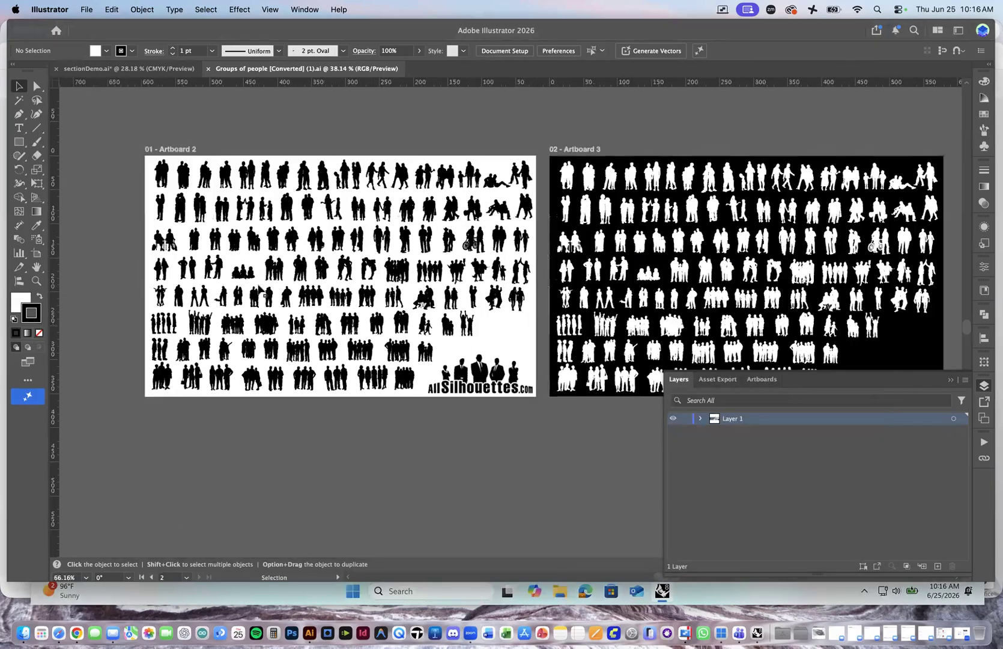
pyautogui.scroll(10, 258, 289)
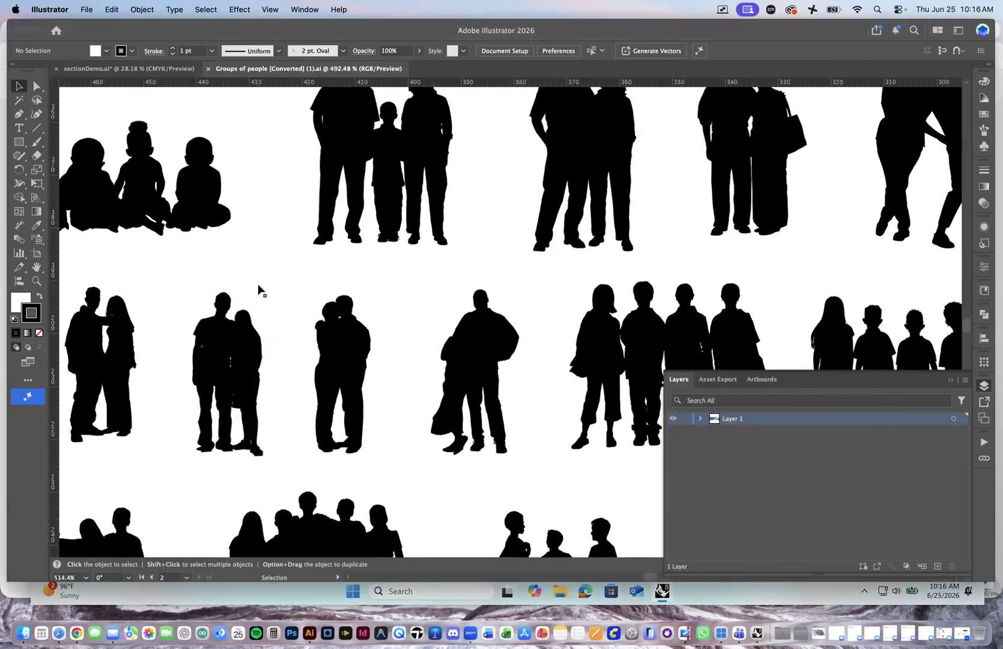
pyautogui.scroll(2, 259, 287)
pyautogui.click(236, 350)
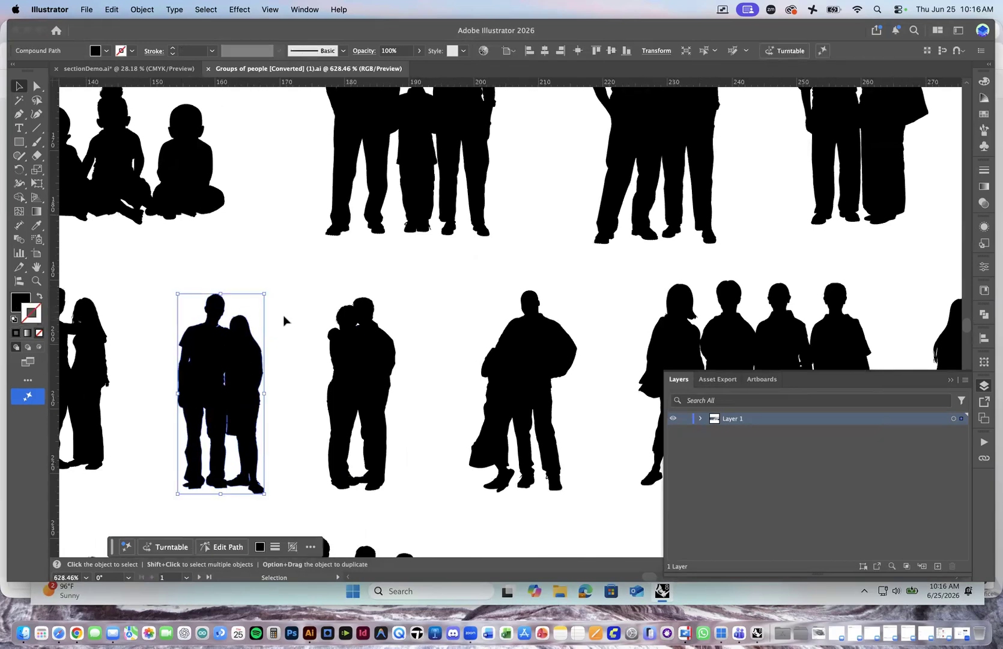
# Paste the couple silhouette into sectionDemo.ai on the unlocked Layer 1 and select it.
pyautogui.click(170, 73)
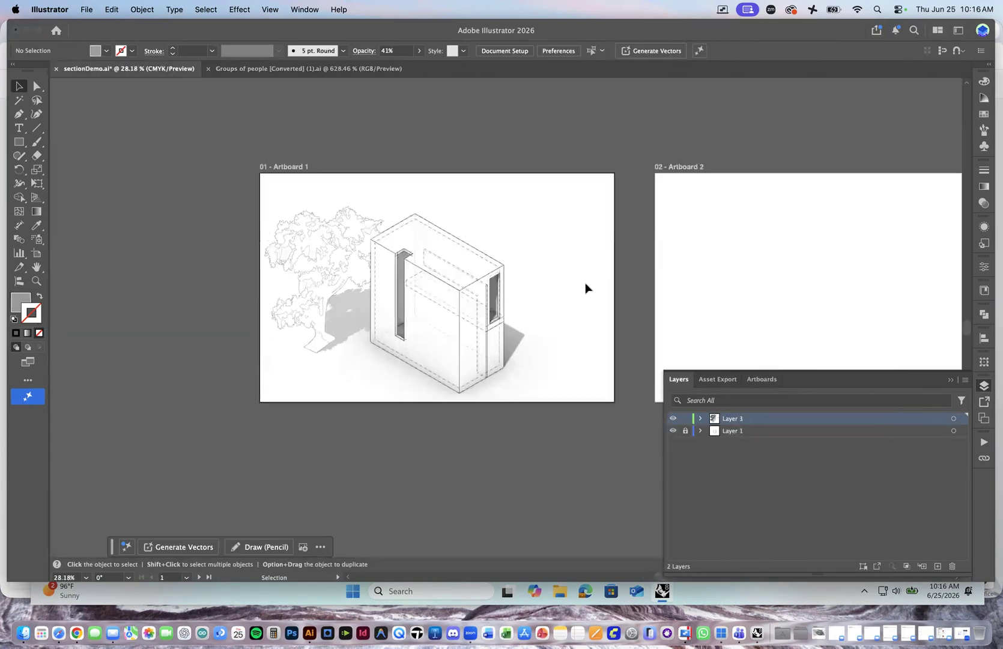
pyautogui.press('super+v')
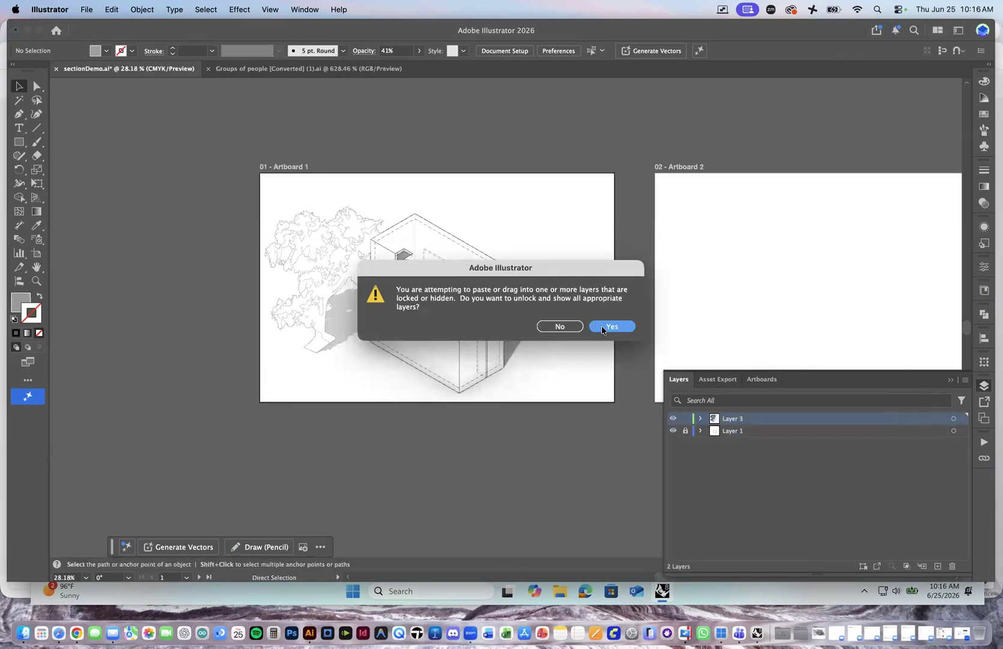
pyautogui.click(562, 330)
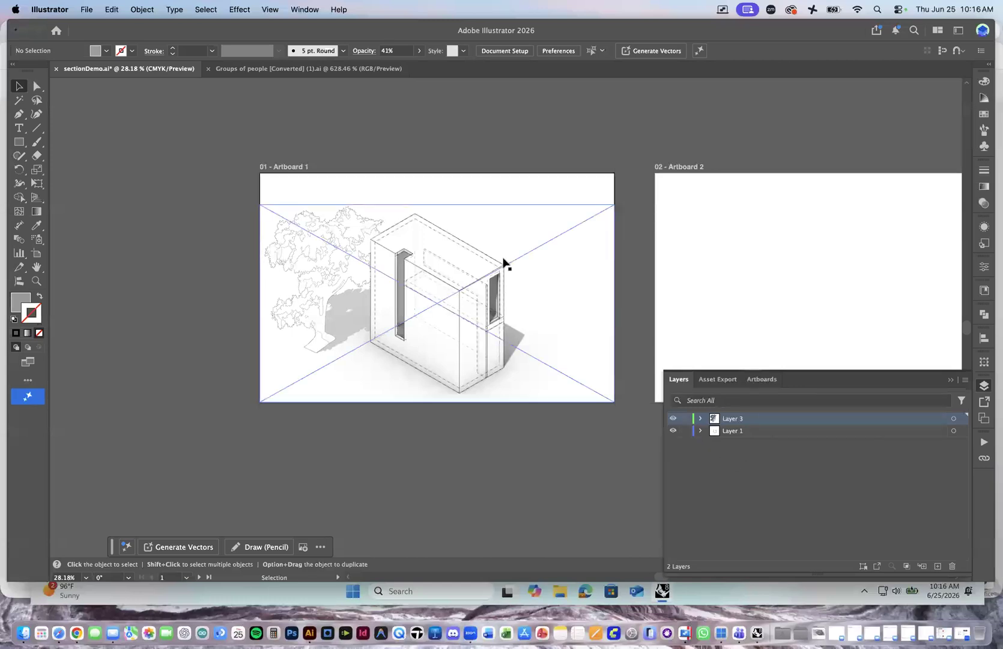
pyautogui.click(506, 317)
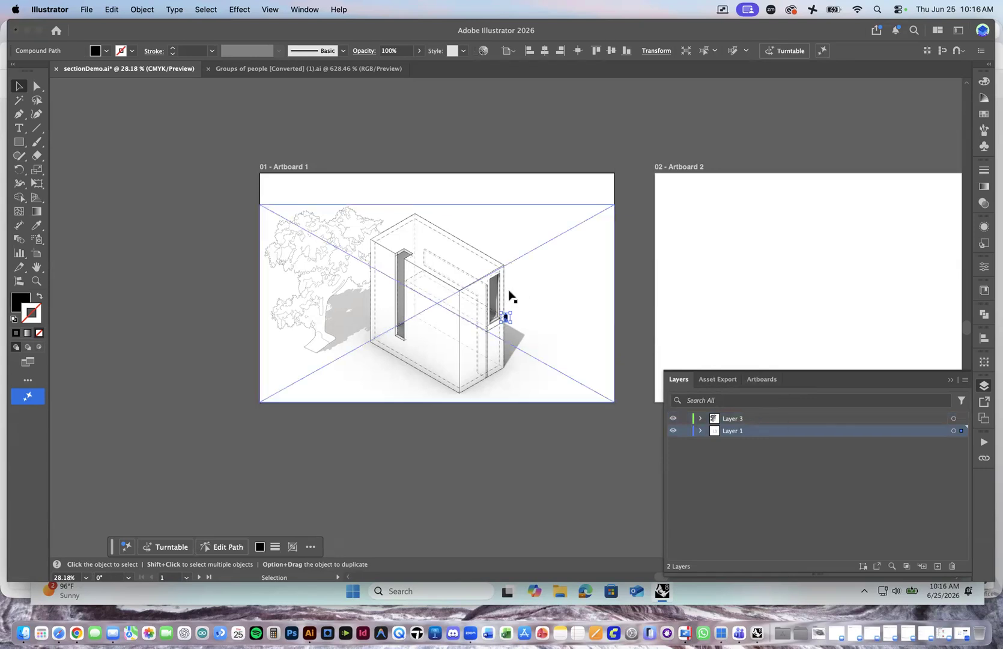
# Enlarge the pasted couple silhouette and move it into the empty area beside the box on Artboard 1.
pyautogui.moveTo(511, 313); pyautogui.dragTo(559, 246)
pyautogui.hscroll(-5, 560, 247)
pyautogui.moveTo(659, 295); pyautogui.dragTo(698, 277)
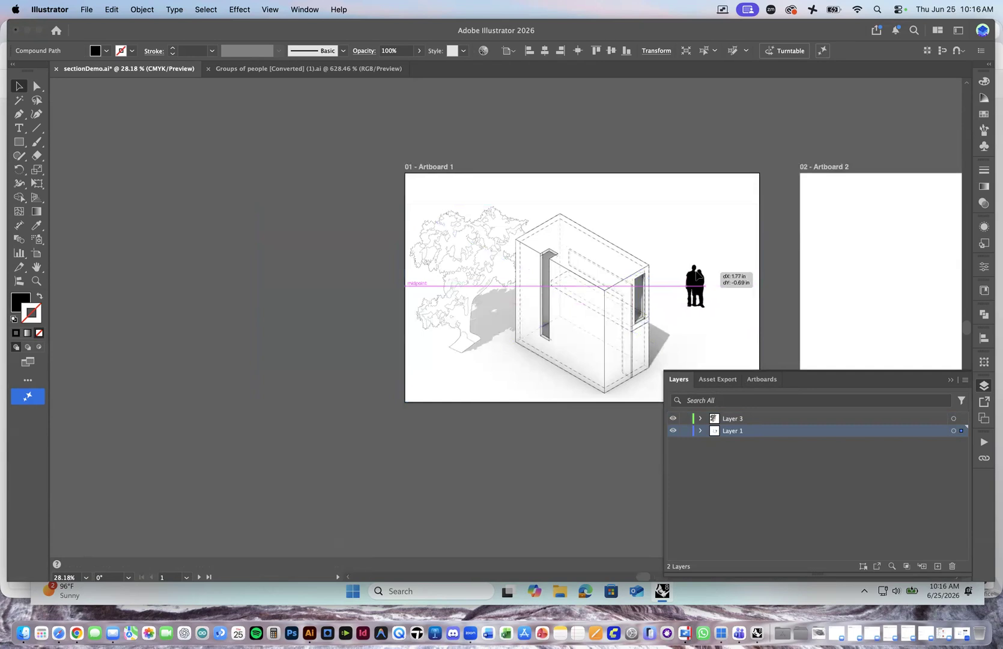
pyautogui.hscroll(5, 665, 292)
pyautogui.scroll(-1, 666, 291)
pyautogui.scroll(3, 481, 278)
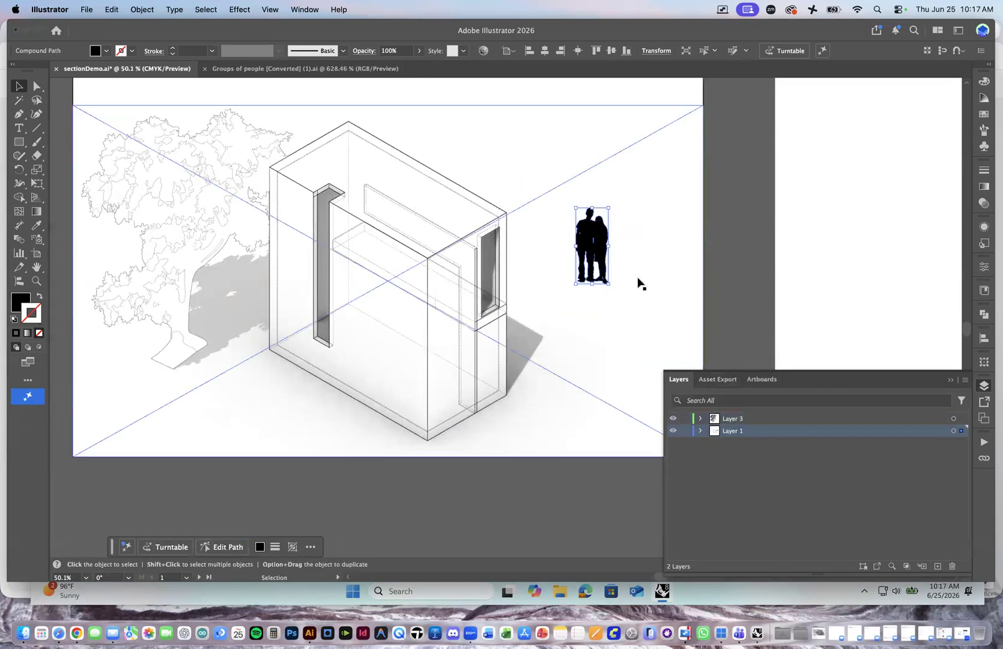
pyautogui.click(726, 218)
pyautogui.click(582, 229)
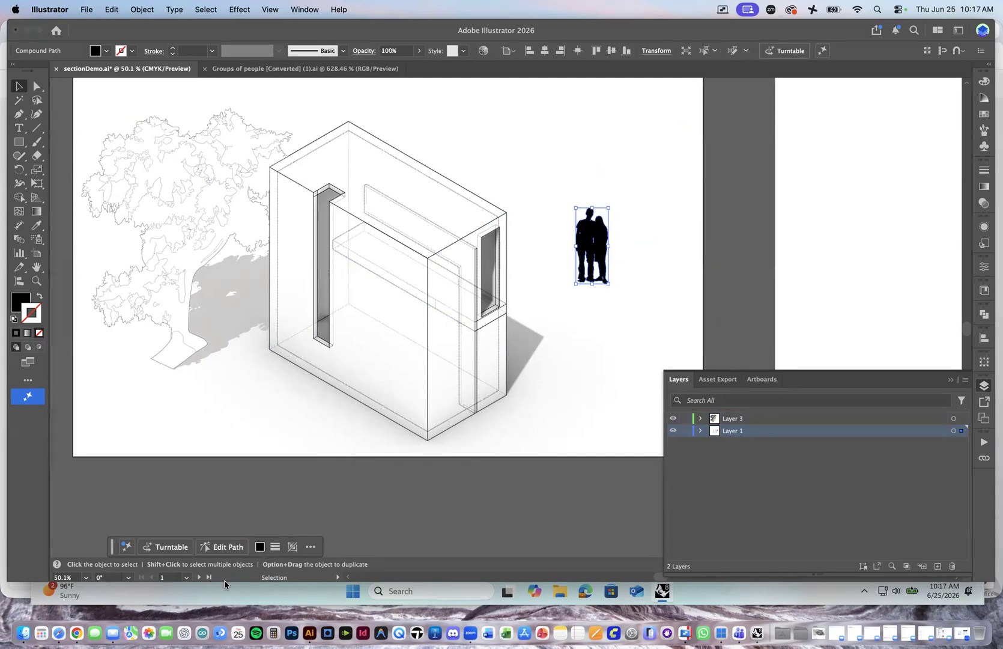
# Rename Layer 3 as Trees and Layer 1 as Base Drawing.
pyautogui.click(736, 420)
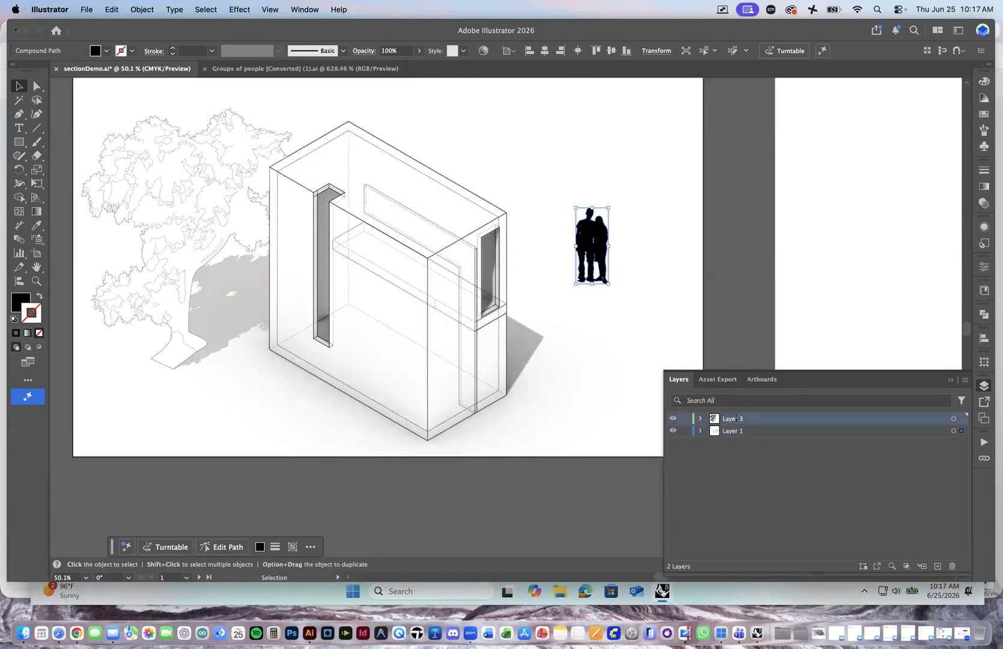
pyautogui.doubleClick(735, 418)
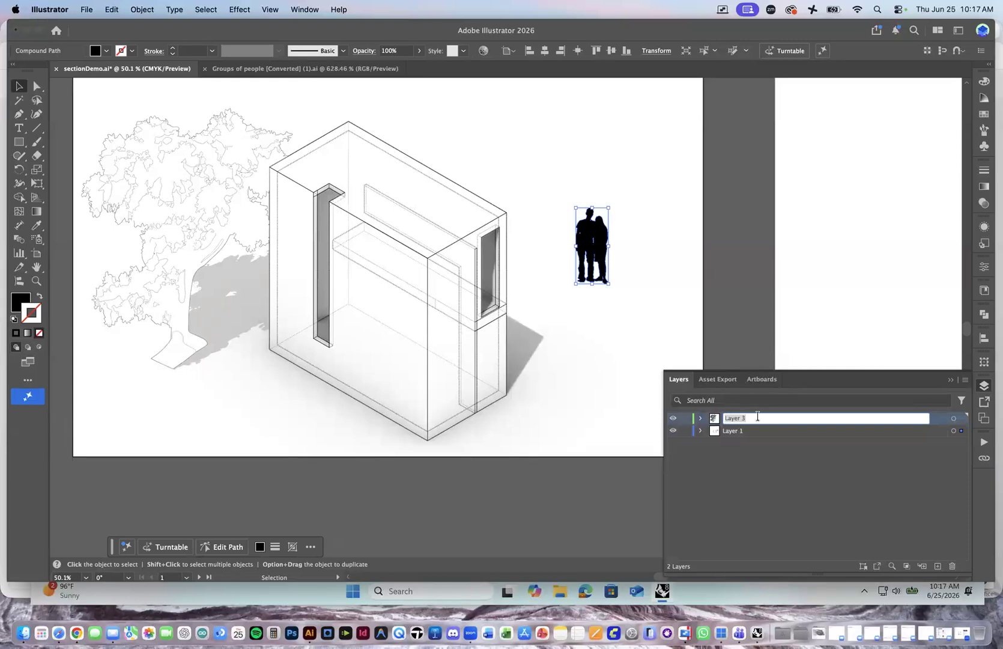
pyautogui.write('Trees')
pyautogui.press('Return')
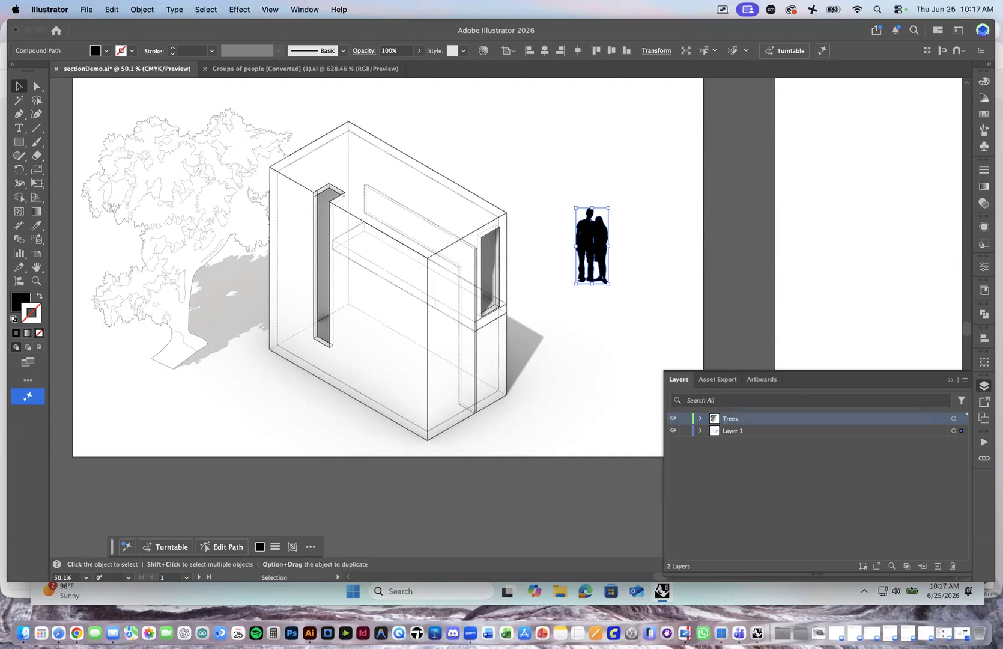
pyautogui.doubleClick(749, 427)
pyautogui.write('Base Draw')
pyautogui.press('Return')
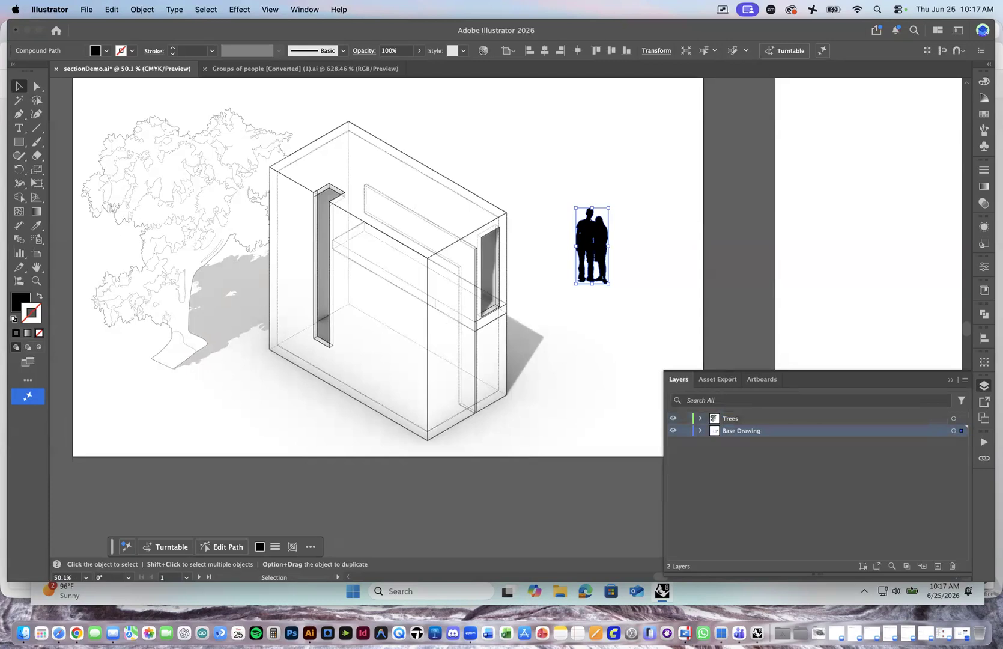
# Create a layer named Humans above Base Drawing and move the couple silhouette onto it.
pyautogui.click(937, 566)
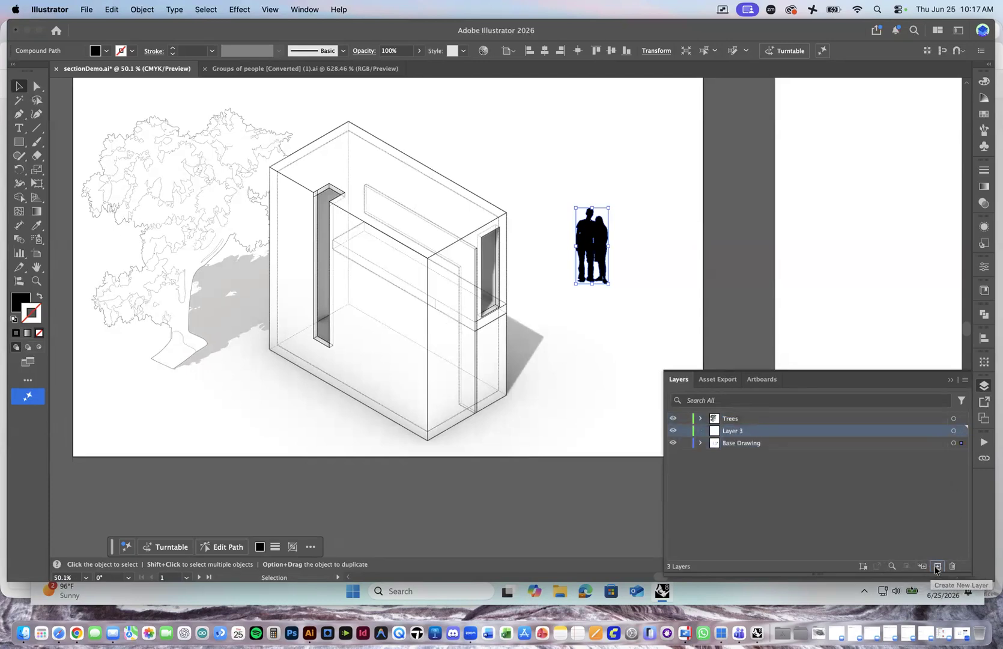
pyautogui.doubleClick(733, 431)
pyautogui.write('Humans')
pyautogui.press('Return')
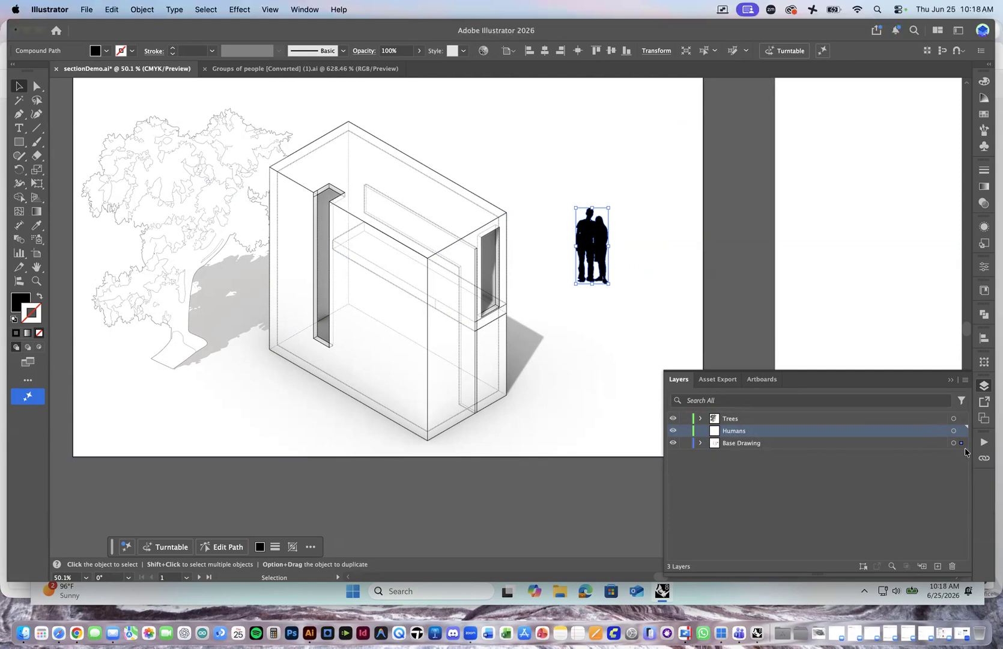
pyautogui.moveTo(962, 444); pyautogui.dragTo(963, 430)
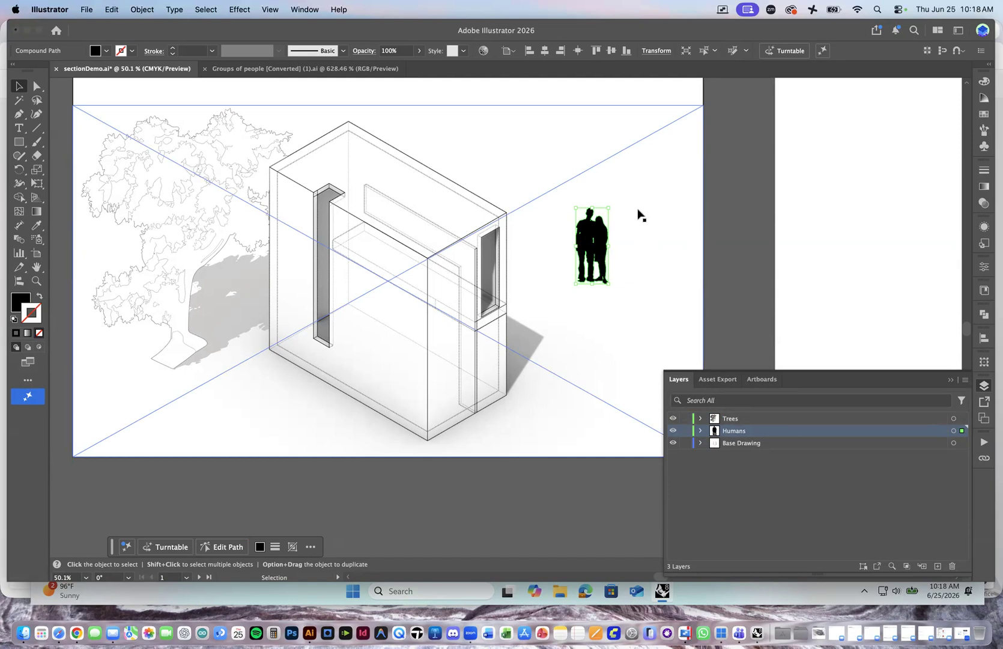
# Scale the couple silhouette down and place it on the ground beside the box's lower right corner, near its shadow.
pyautogui.click(686, 252)
pyautogui.click(601, 240)
pyautogui.moveTo(610, 208); pyautogui.dragTo(510, 387)
pyautogui.moveTo(323, 389); pyautogui.dragTo(531, 385)
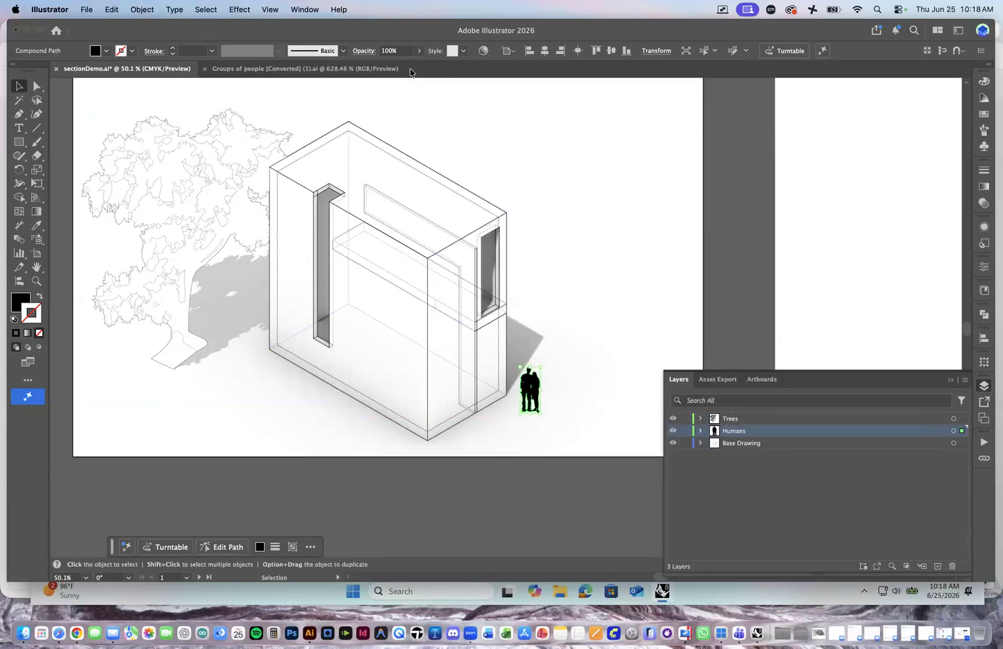
# Lower the couple silhouette's opacity to make it a translucent grey, and deselect it.
pyautogui.click(419, 51)
pyautogui.moveTo(419, 65); pyautogui.dragTo(394, 69)
pyautogui.click(622, 281)
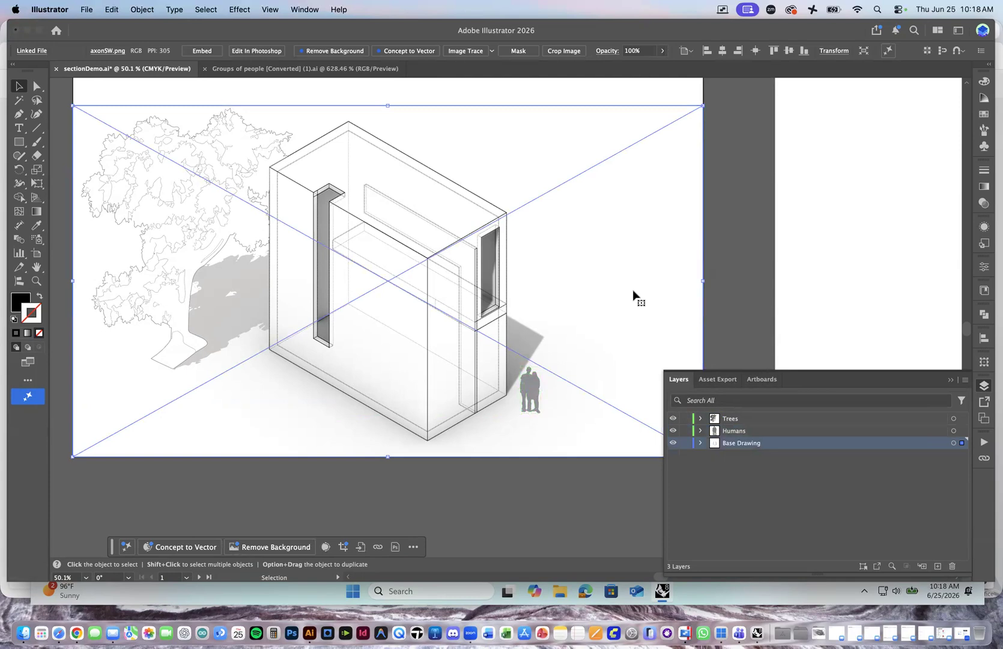
# Scale down the silhouette of the two people standing beside the building in the axonometric drawing.
pyautogui.click(736, 117)
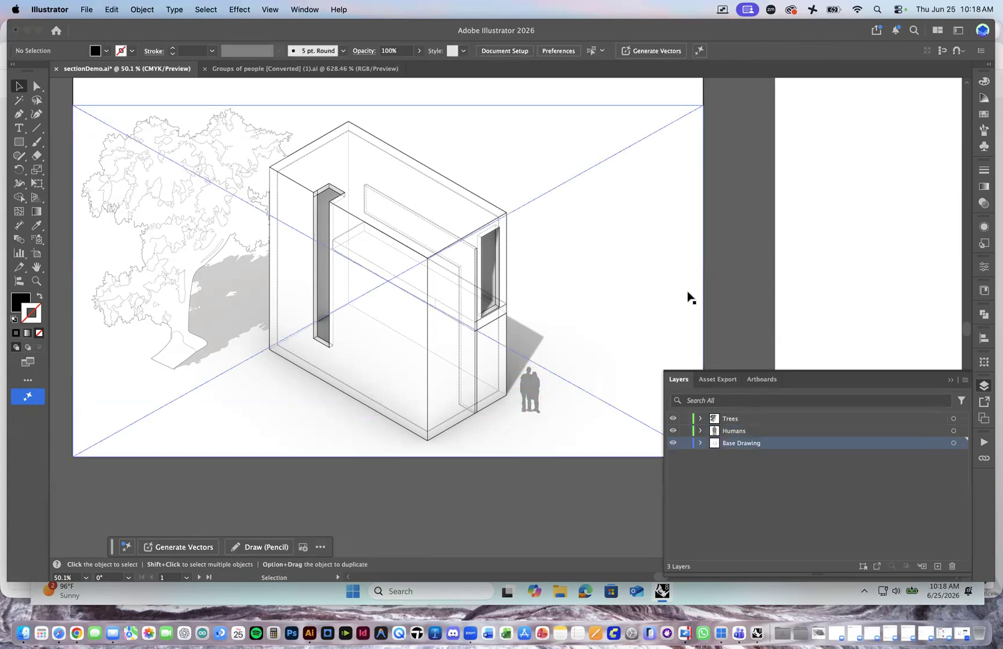
pyautogui.click(531, 387)
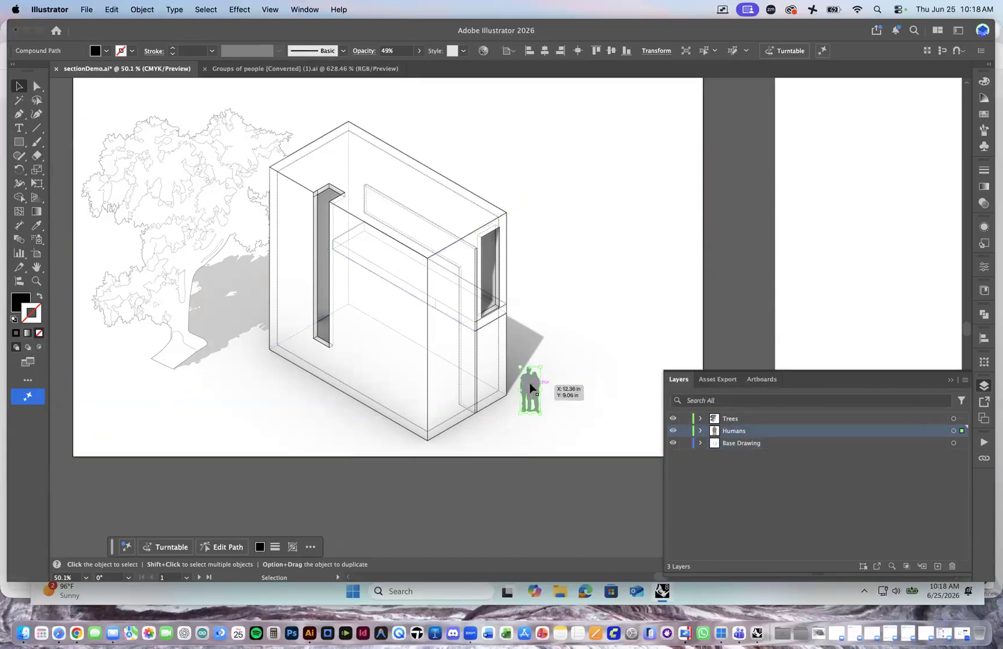
pyautogui.moveTo(540, 367); pyautogui.dragTo(538, 372)
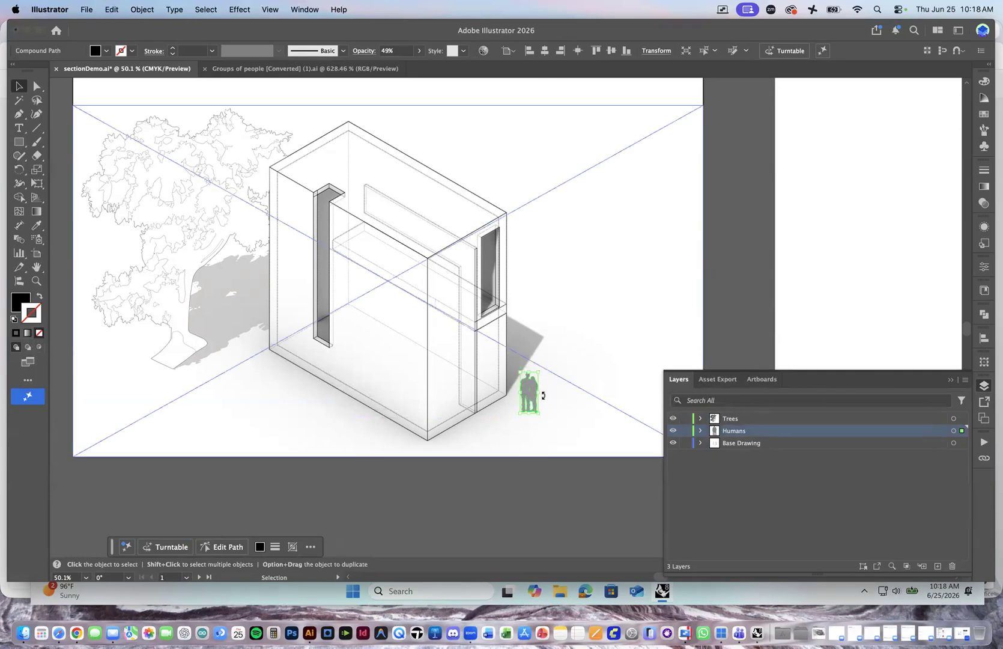
pyautogui.scroll(3, 459, 326)
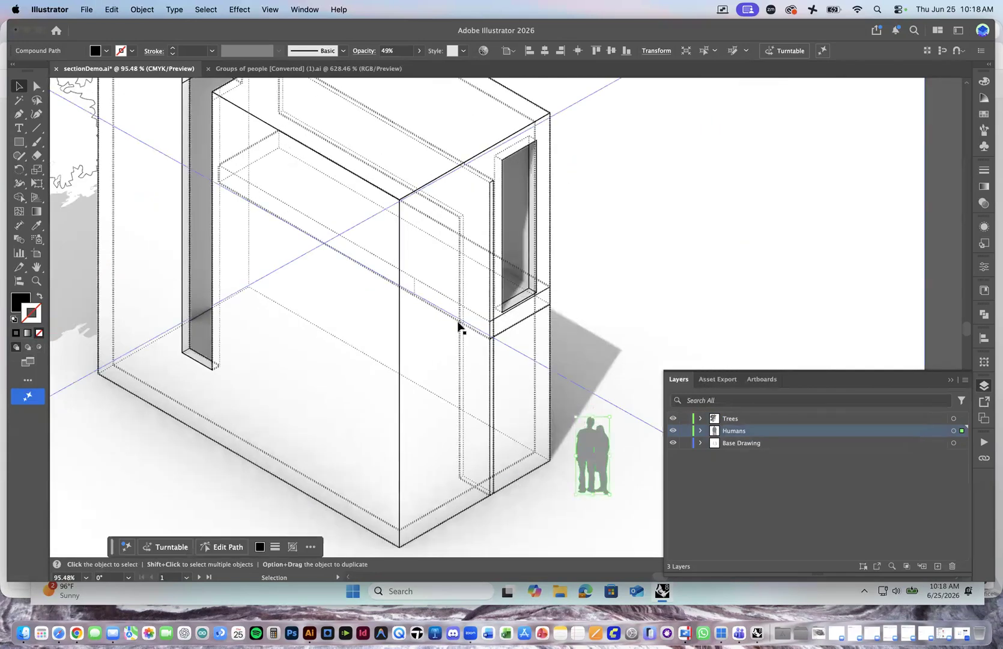
pyautogui.hscroll(2, 459, 327)
pyautogui.scroll(-1, 459, 327)
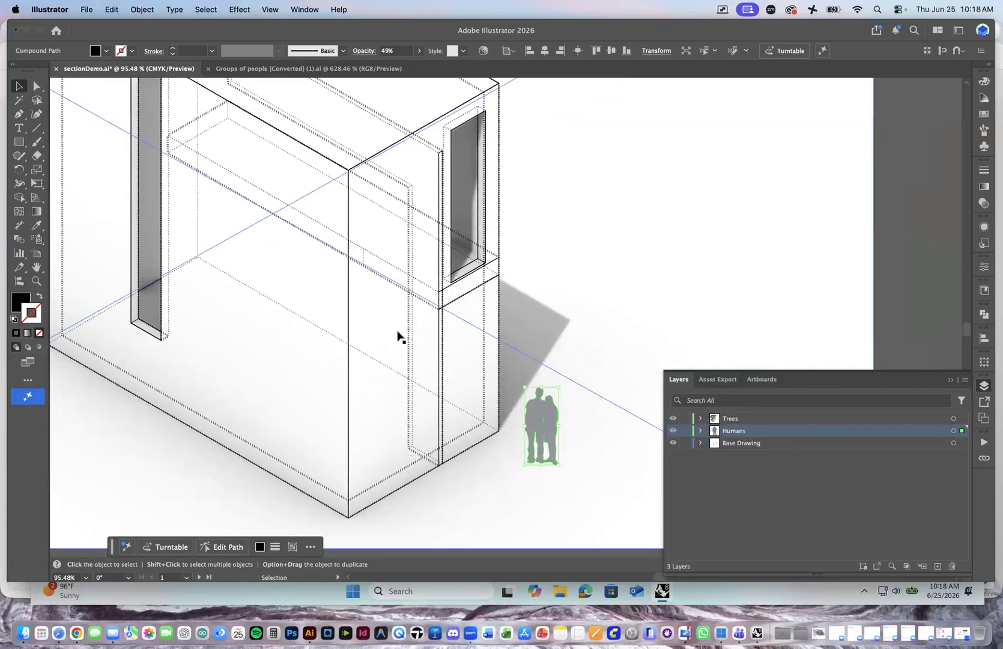
pyautogui.moveTo(560, 388); pyautogui.dragTo(551, 400)
pyautogui.scroll(-4, 613, 440)
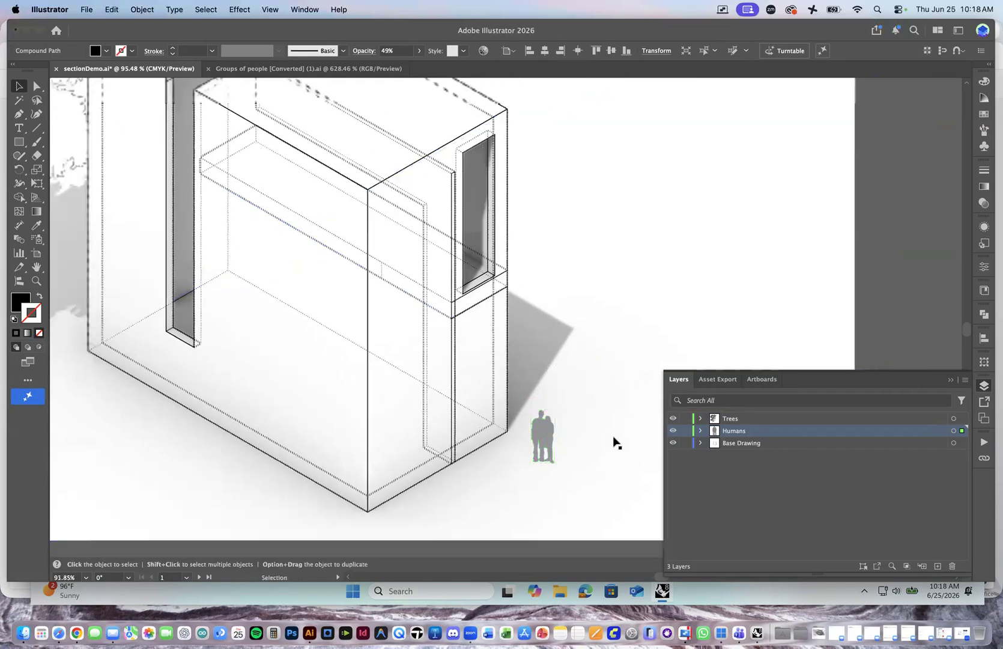
pyautogui.click(788, 215)
pyautogui.press('super+shift+i')
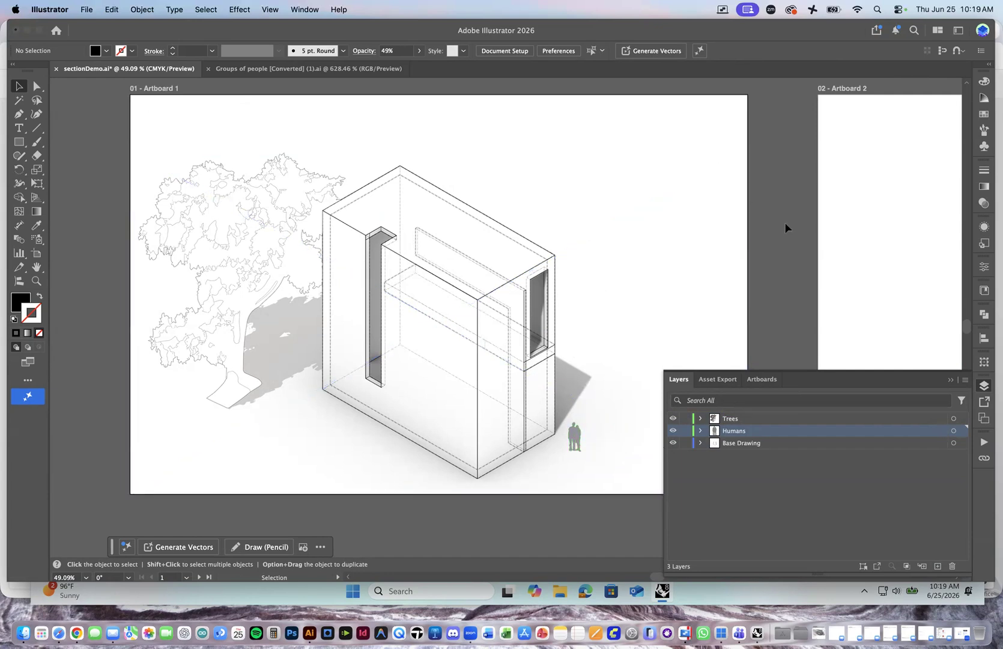
pyautogui.moveTo(784, 225); pyautogui.dragTo(464, 248)
pyautogui.scroll(-3, 461, 247)
pyautogui.scroll(-1, 461, 244)
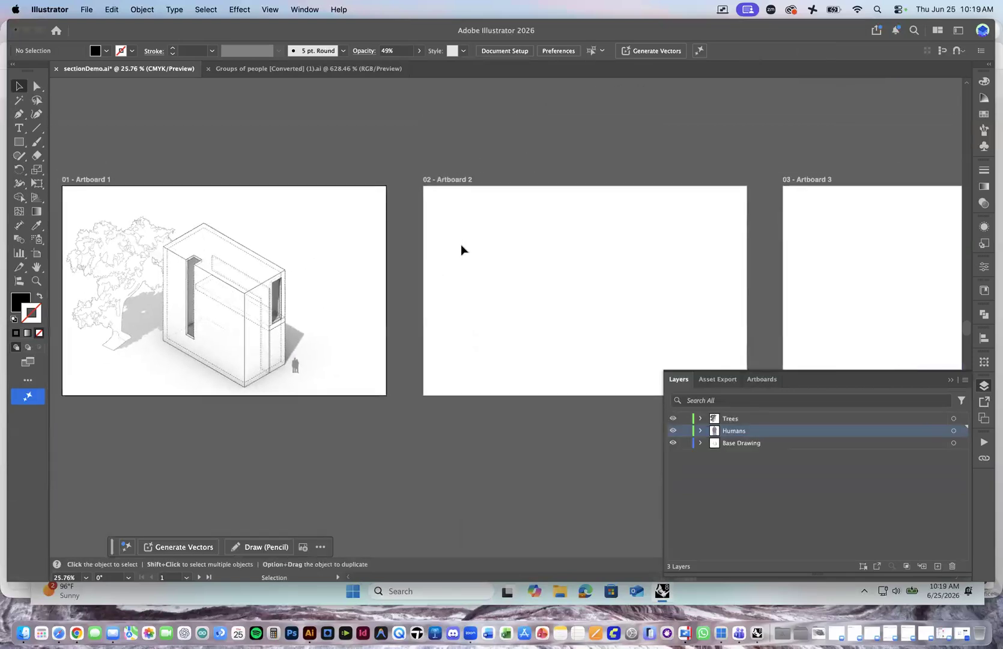
pyautogui.moveTo(493, 258); pyautogui.dragTo(316, 244)
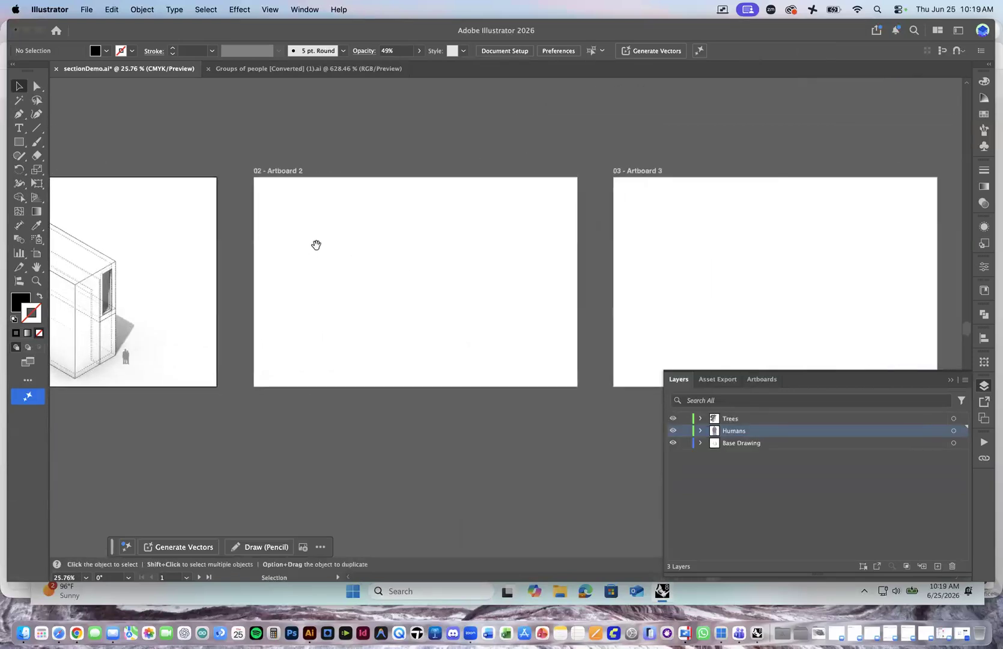
pyautogui.click(88, 10)
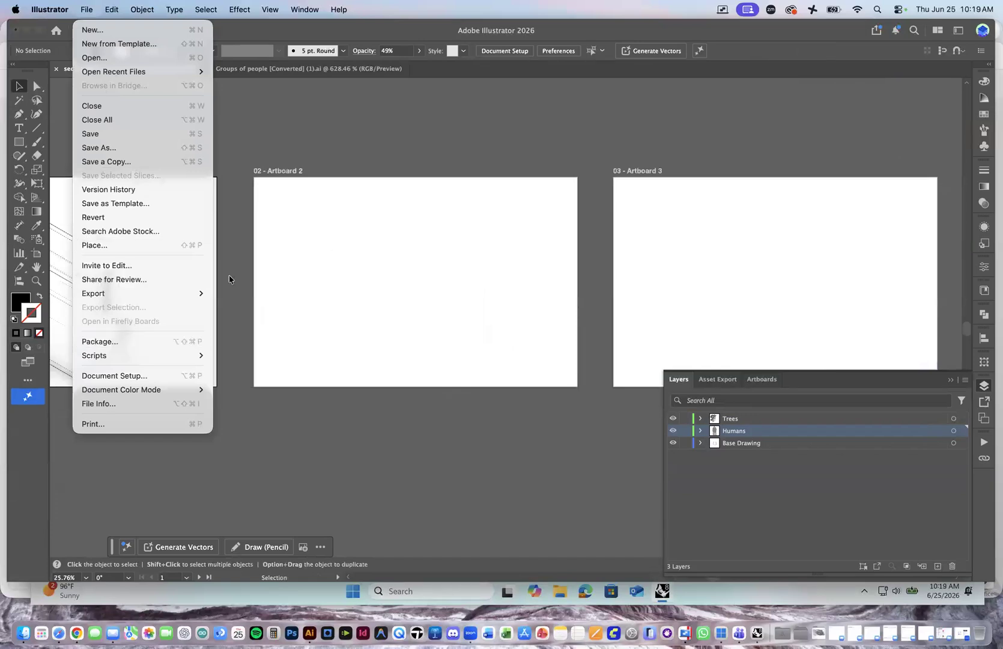
pyautogui.click(321, 218)
pyautogui.moveTo(365, 233)
pyautogui.mouseDown()
pyautogui.moveTo(273, 286)
pyautogui.moveTo(426, 276)
pyautogui.mouseUp()
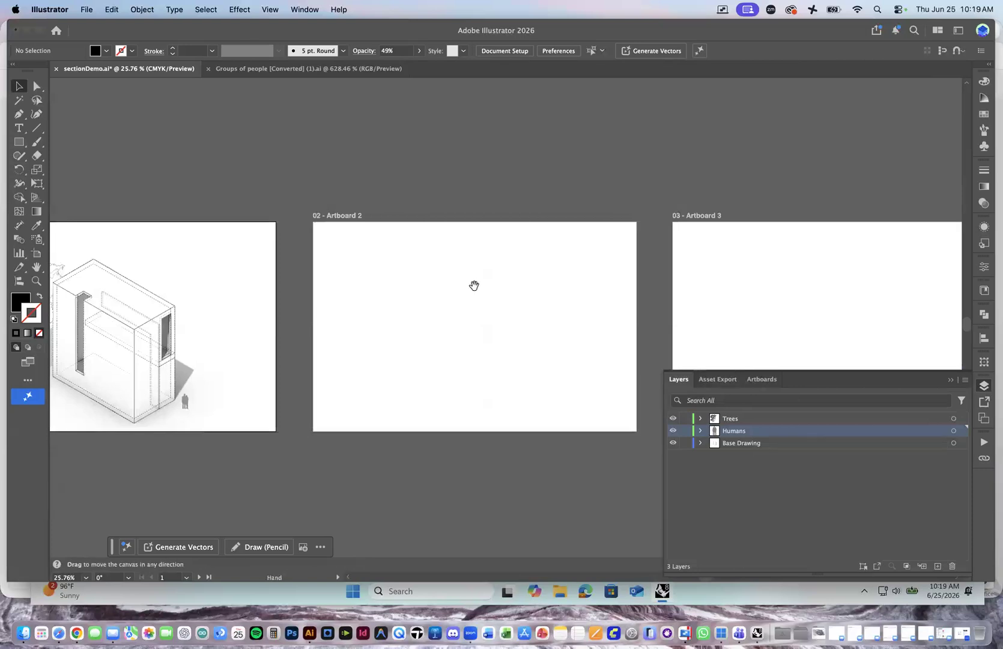
pyautogui.moveTo(445, 293); pyautogui.dragTo(349, 264)
pyautogui.moveTo(670, 314); pyautogui.dragTo(488, 251)
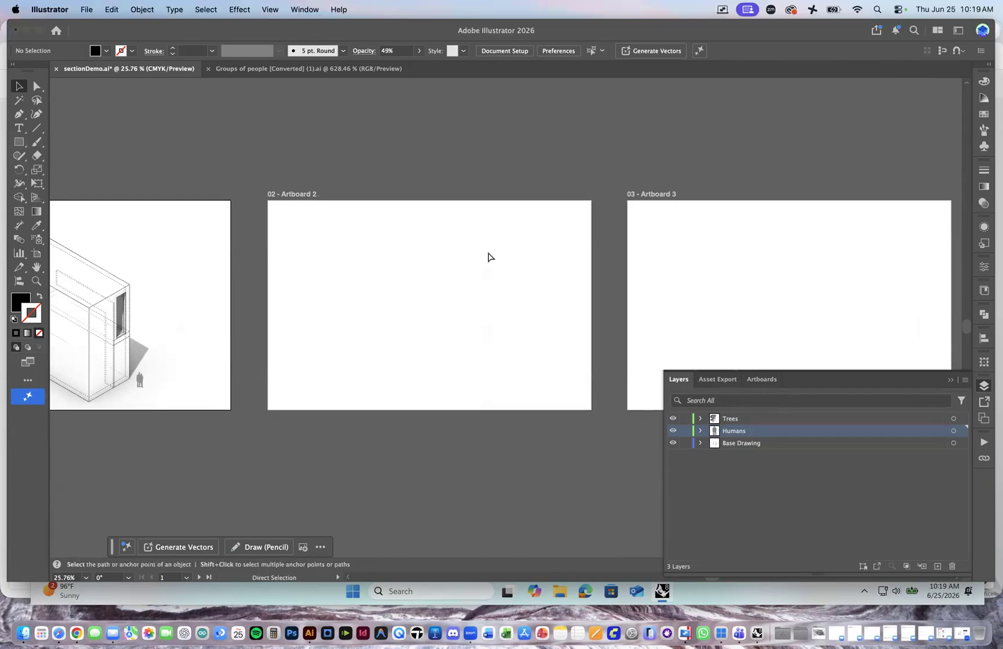
pyautogui.press('super+equal')
pyautogui.press('super+equal')
pyautogui.press('super+equal')
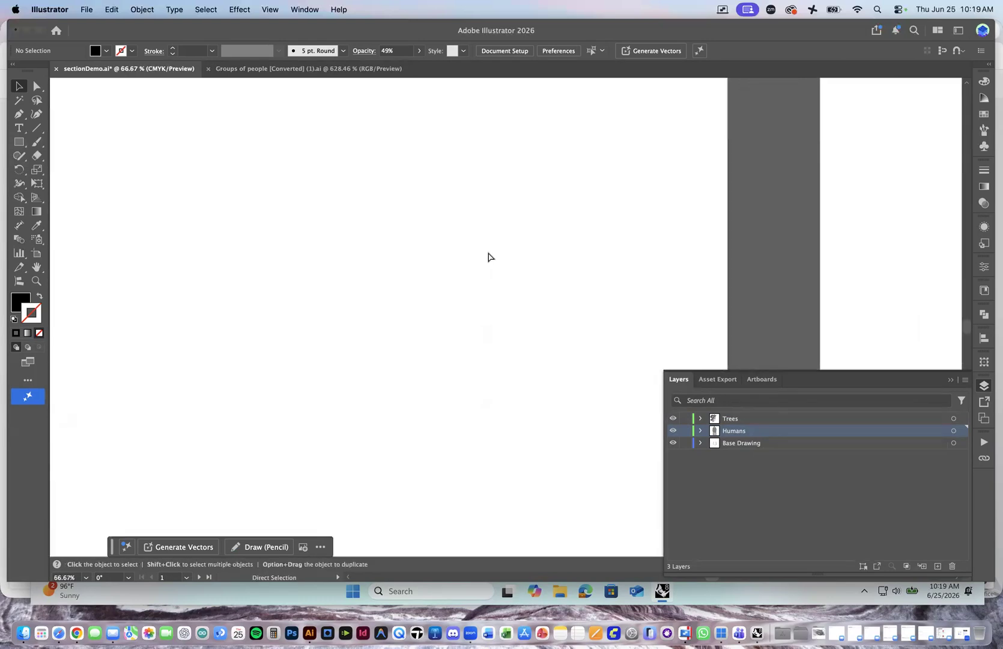
pyautogui.press('super+minus')
pyautogui.press('super+minus')
pyautogui.press('super+minus')
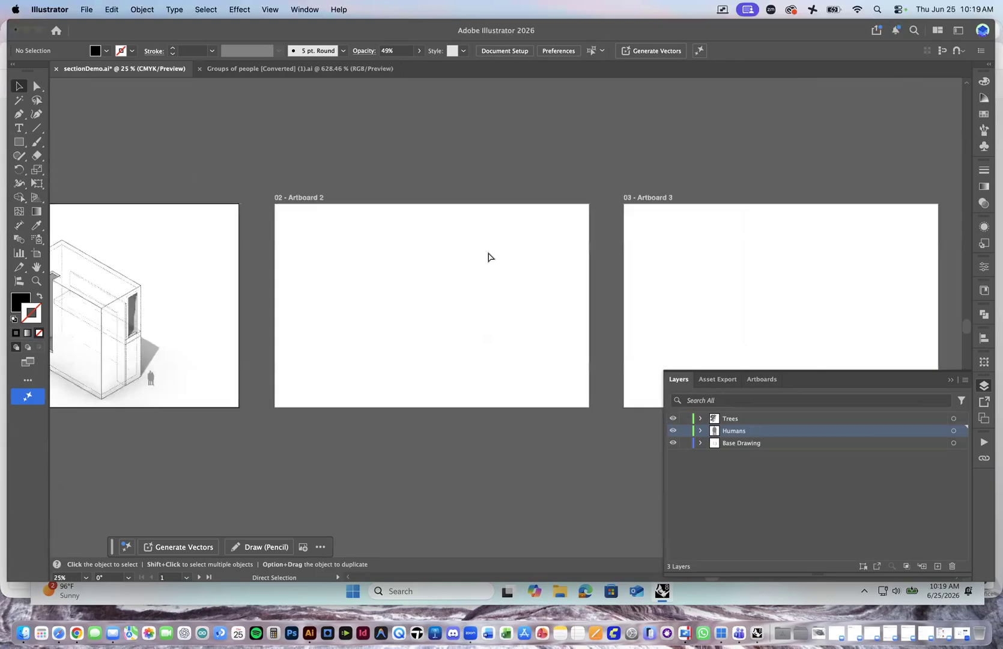
pyautogui.press('super+0')
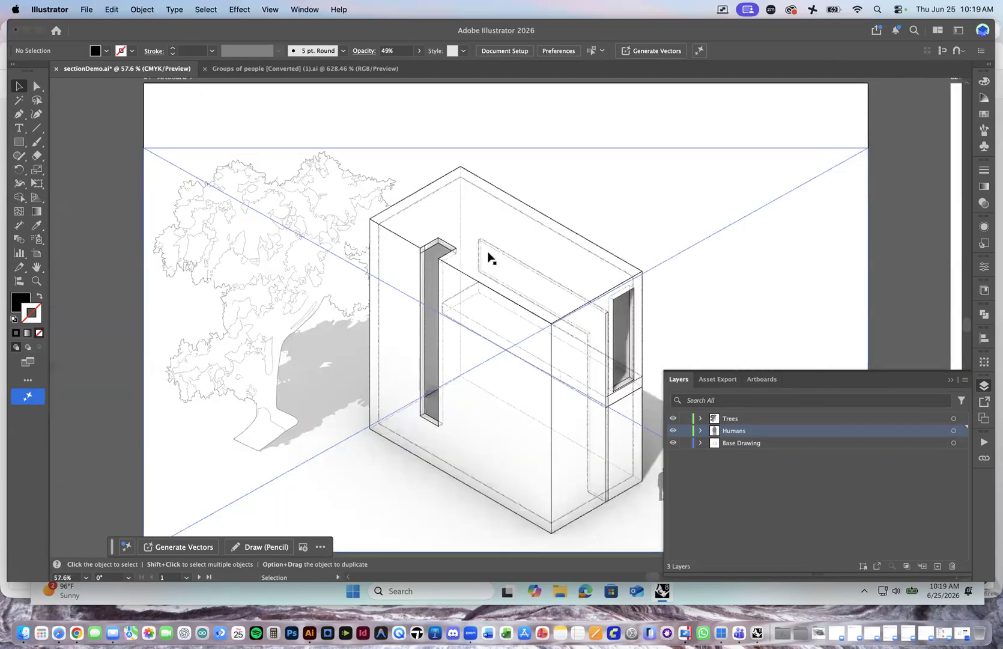
pyautogui.press('super+shift+i')
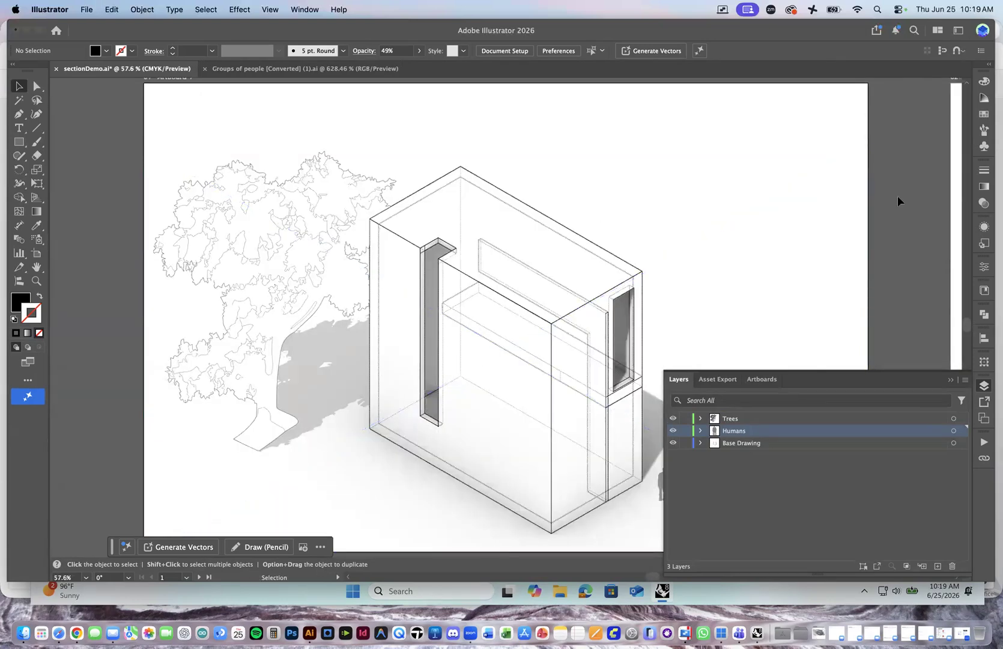
# Start placing a file for Artboard 2 and browse to the Teaching folder inside Documents.
pyautogui.moveTo(797, 235); pyautogui.dragTo(401, 247)
pyautogui.moveTo(898, 240); pyautogui.dragTo(445, 196)
pyautogui.press('super+minus')
pyautogui.press('super+minus')
pyautogui.click(79, 11)
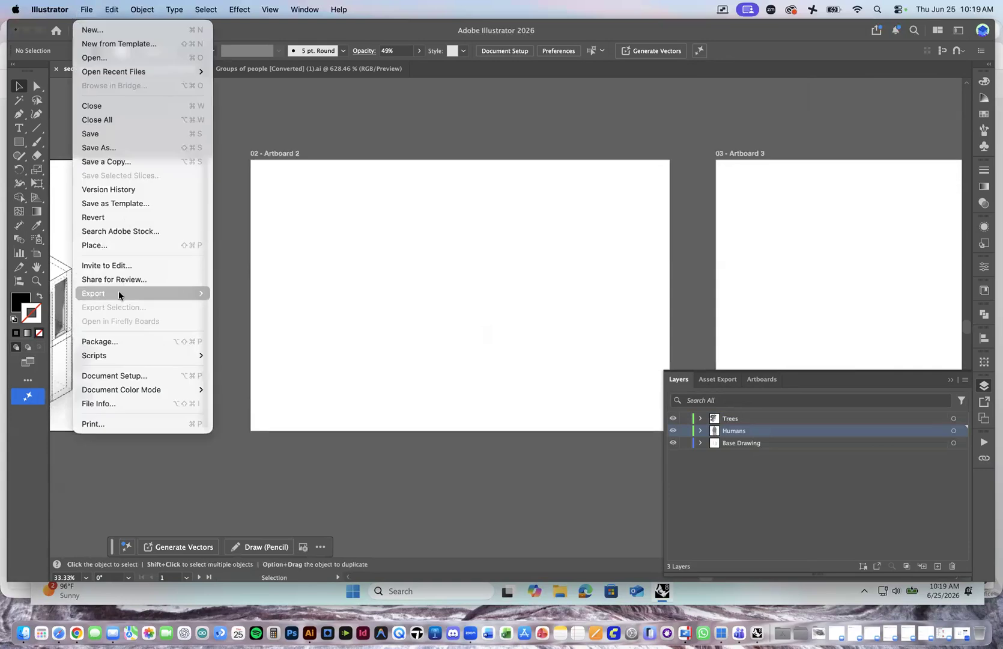
pyautogui.click(113, 245)
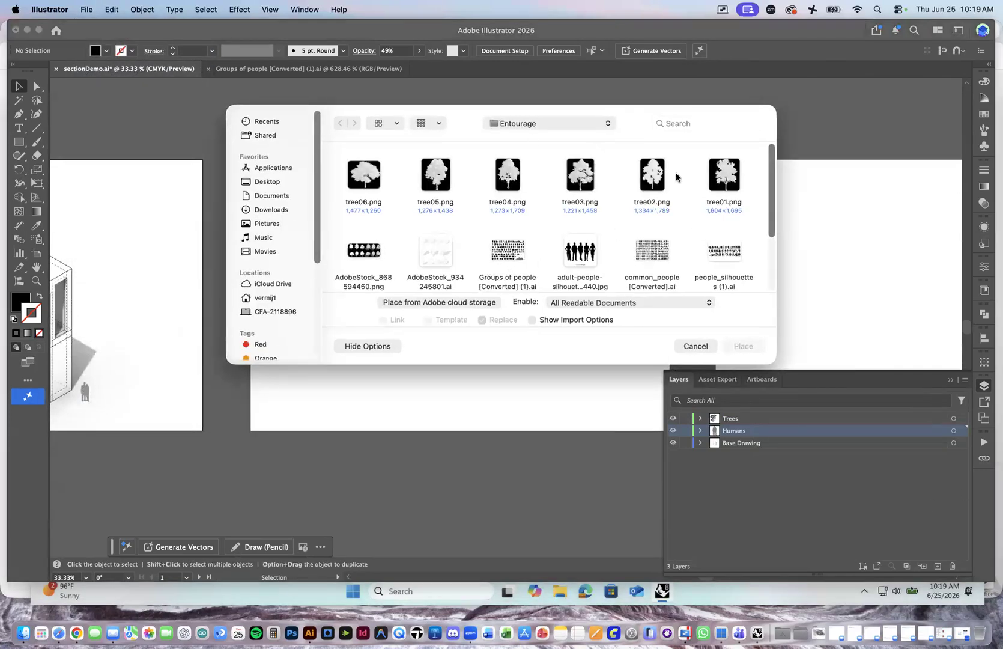
pyautogui.click(493, 126)
pyautogui.click(503, 140)
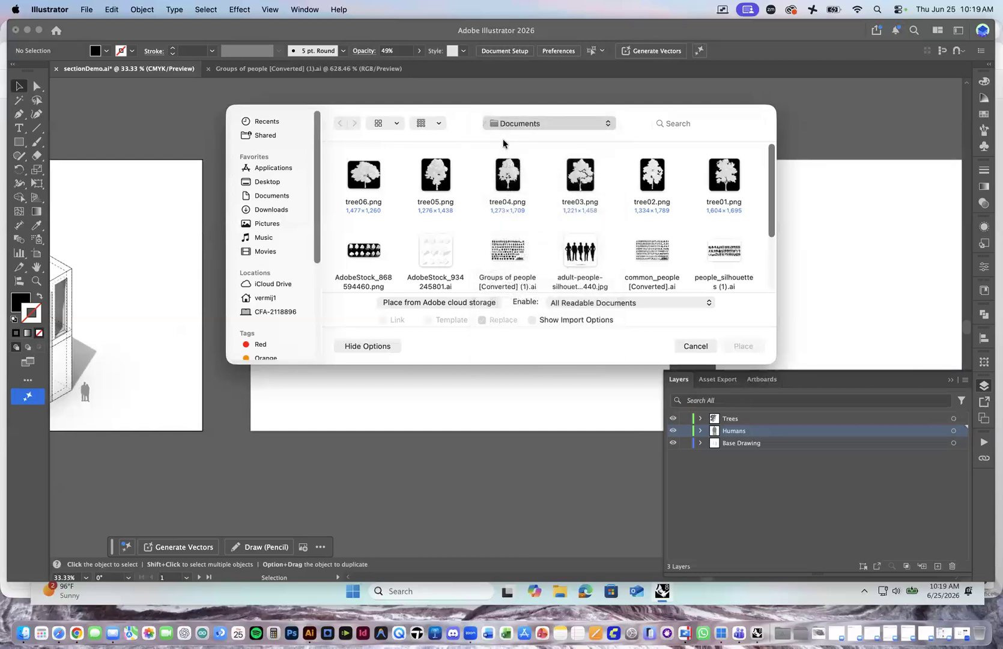
pyautogui.doubleClick(366, 178)
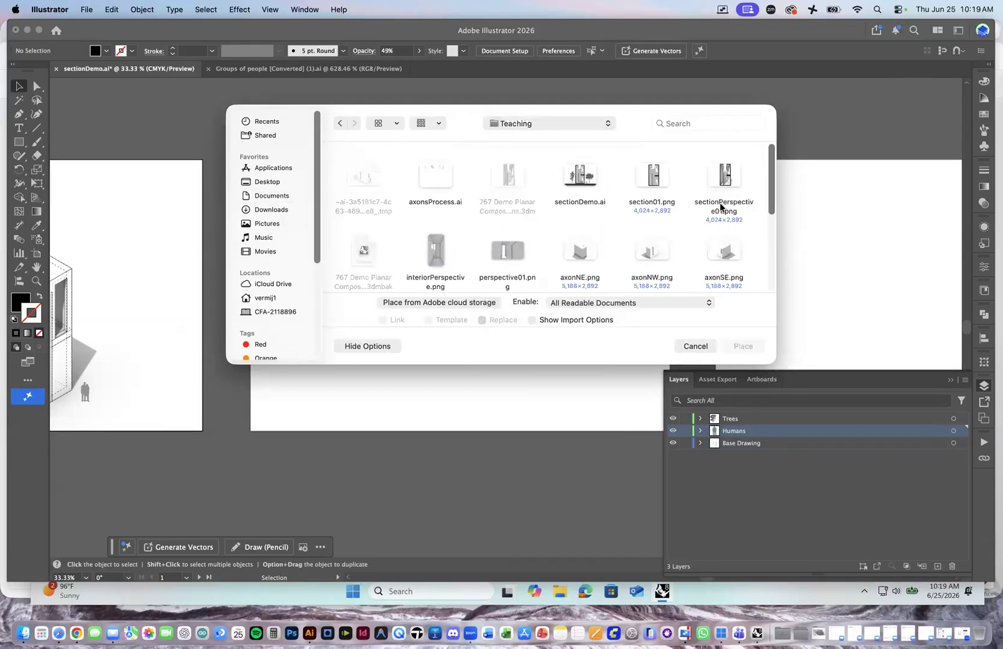
# Preview section01.png and sectionPerspective01.png, and place section01.png as a linked image on Artboard 2.
pyautogui.click(653, 188)
pyautogui.press('space')
pyautogui.press('space')
pyautogui.click(725, 175)
pyautogui.press('space')
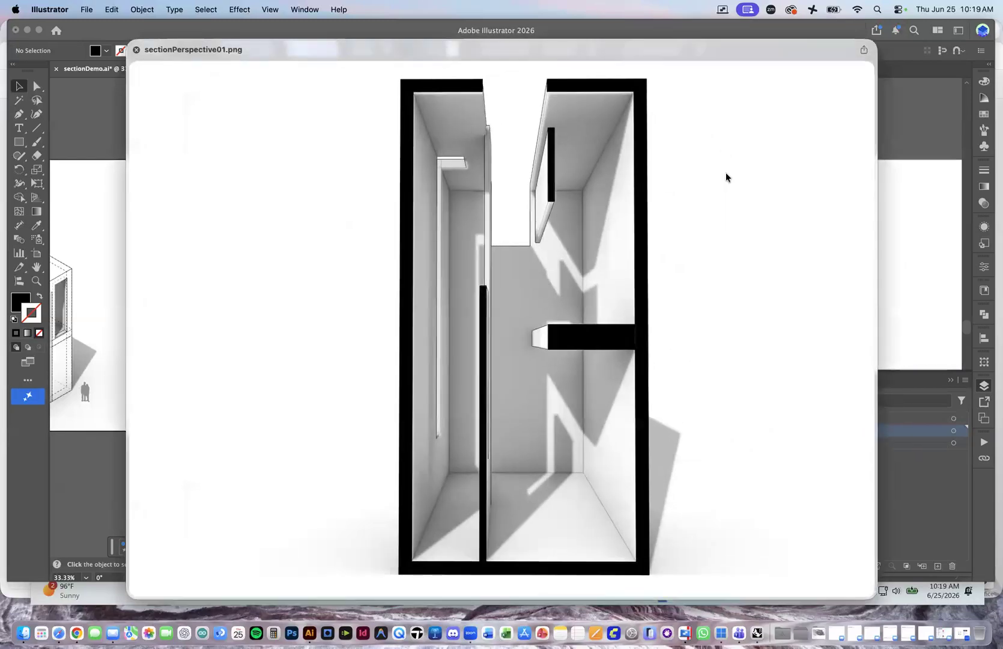
pyautogui.press('space')
pyautogui.click(659, 177)
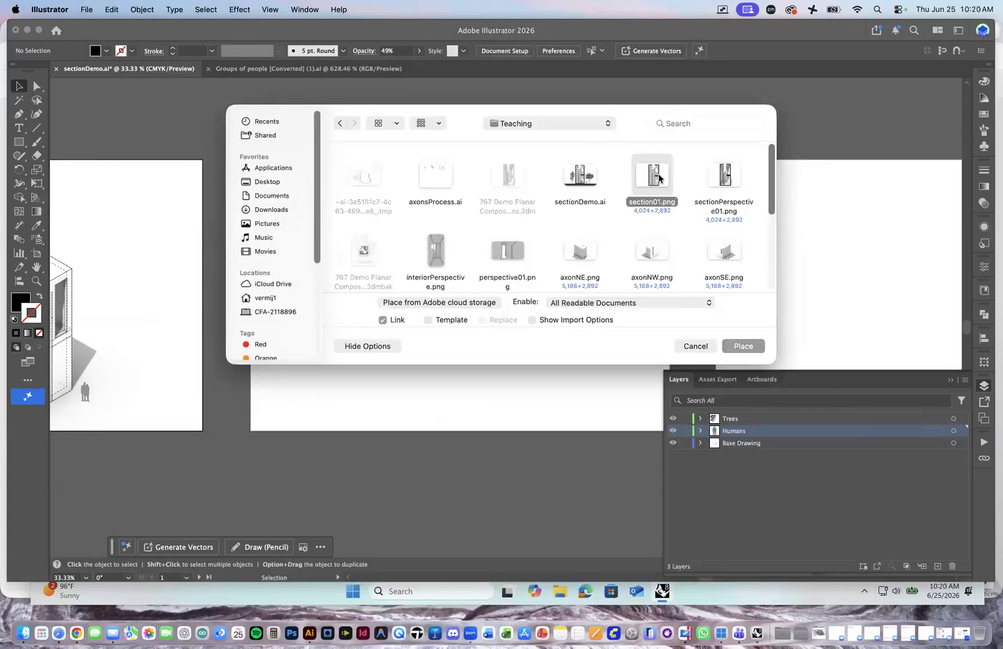
pyautogui.doubleClick(659, 177)
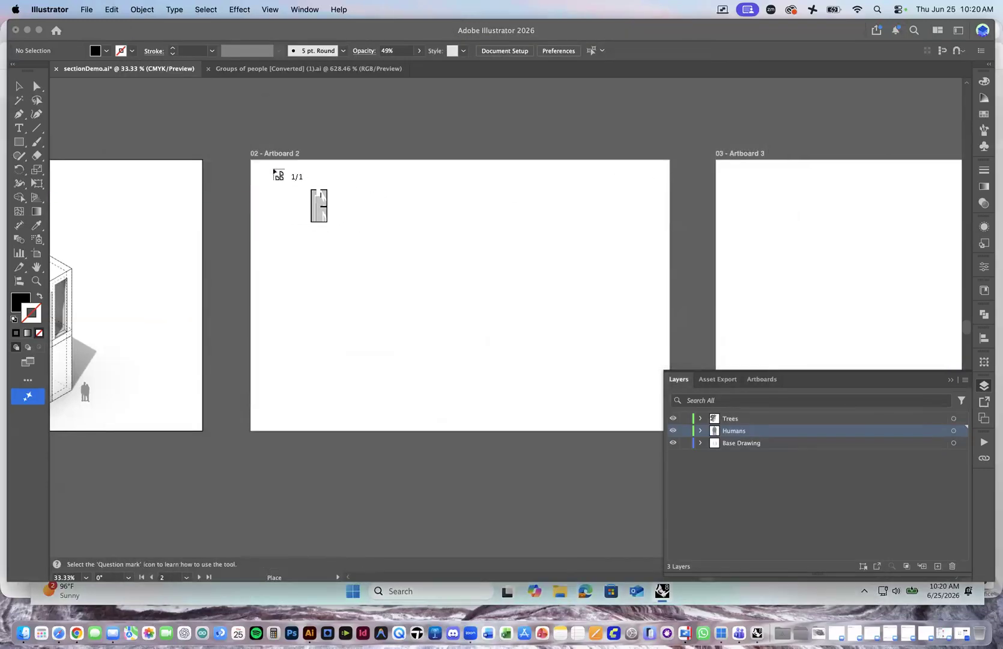
pyautogui.click(274, 170)
# Scale the placed section image down to about 8.2 × 5.9 in and position it inside Artboard 2.
pyautogui.scroll(-6, 421, 276)
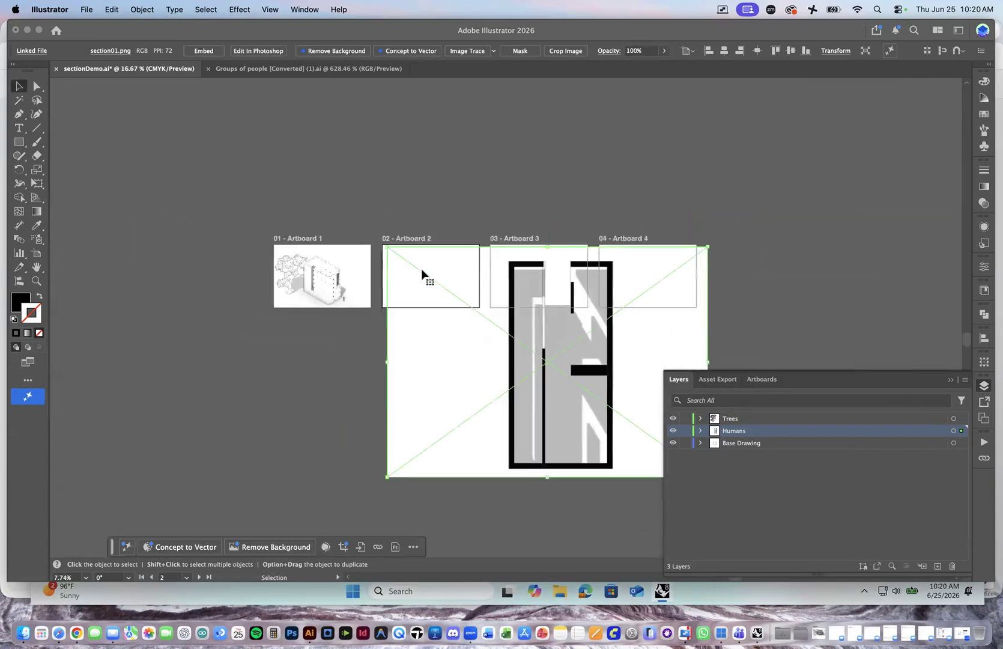
pyautogui.scroll(-3, 421, 276)
pyautogui.moveTo(598, 398); pyautogui.dragTo(430, 285)
pyautogui.scroll(10, 430, 283)
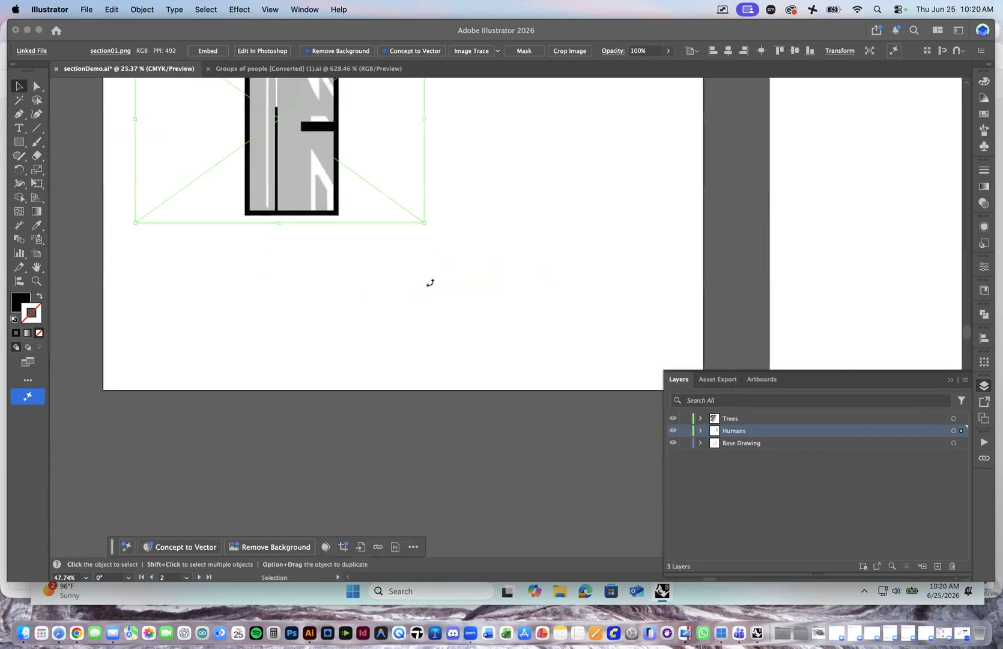
pyautogui.moveTo(303, 182); pyautogui.dragTo(288, 281)
pyautogui.scroll(-2, 287, 281)
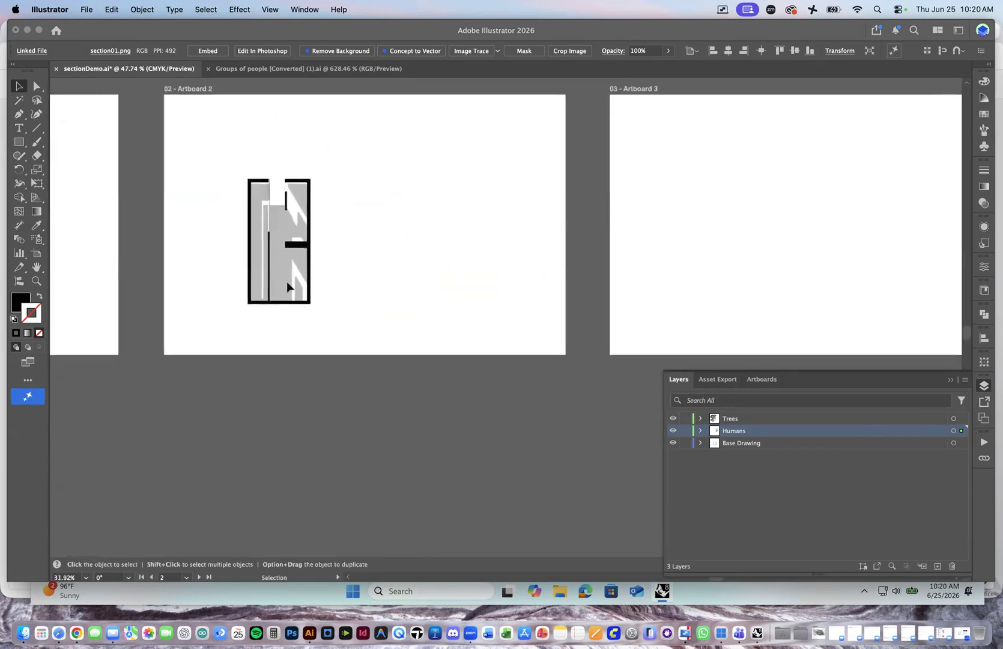
pyautogui.scroll(-2, 287, 281)
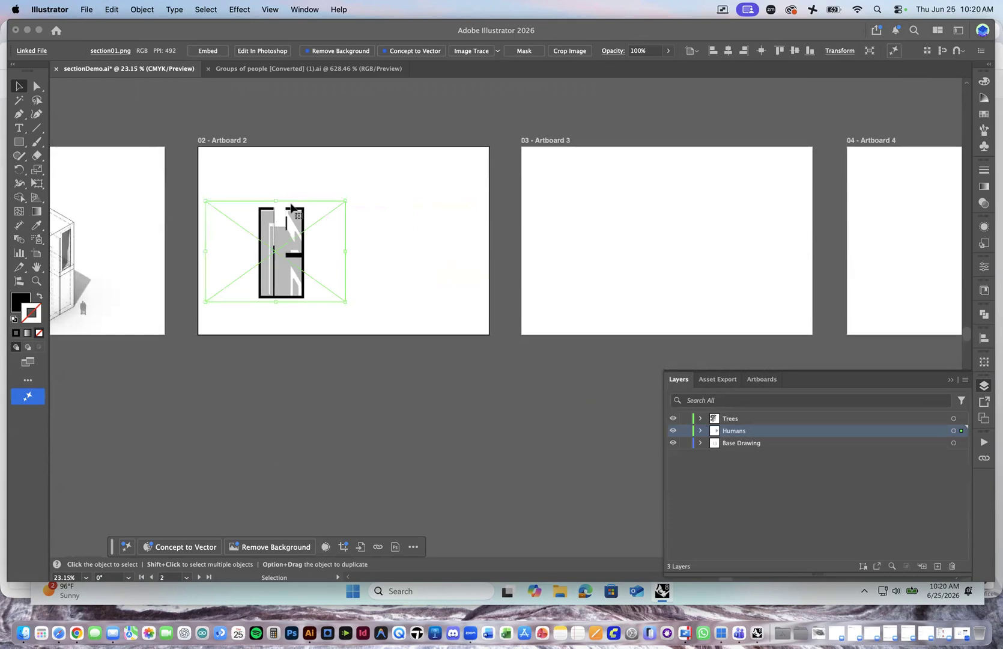
# Try to set the section image's height to 11 in without constraining its proportions.
pyautogui.click(846, 55)
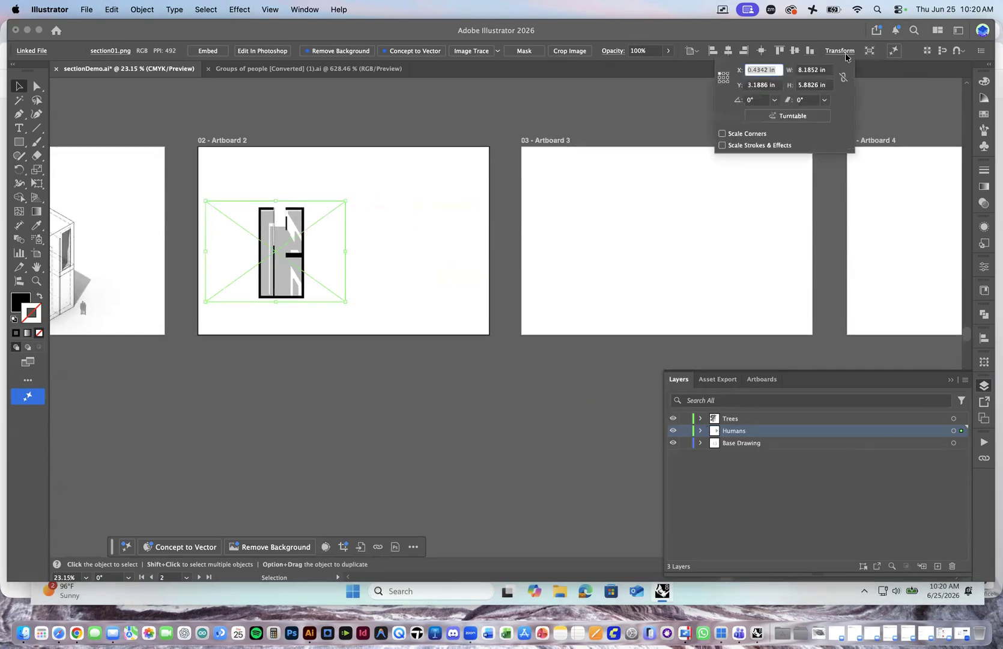
pyautogui.click(828, 84)
pyautogui.write('11')
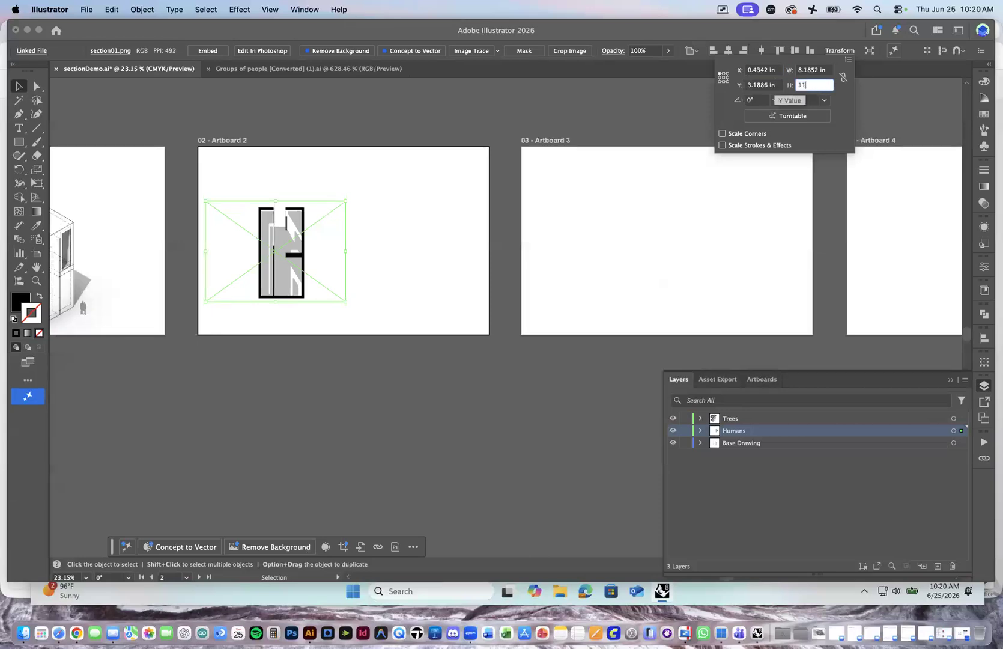
pyautogui.press('Return')
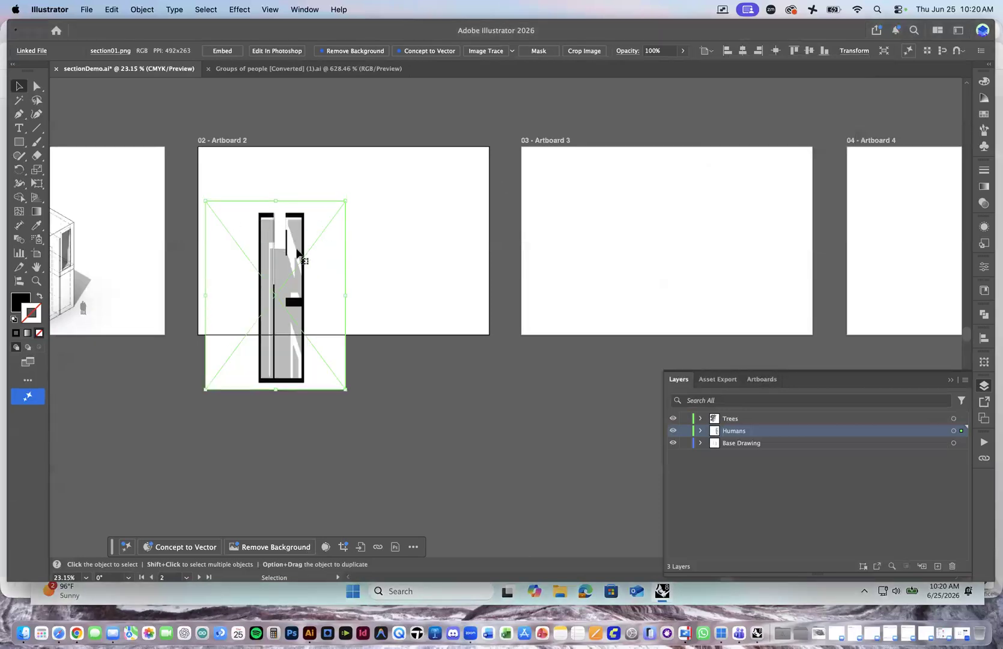
pyautogui.press('super+z')
# Constrain the section image's width and height proportions, set its height to 11 in, and align it with Artboard 2's upper and lower edges.
pyautogui.click(837, 52)
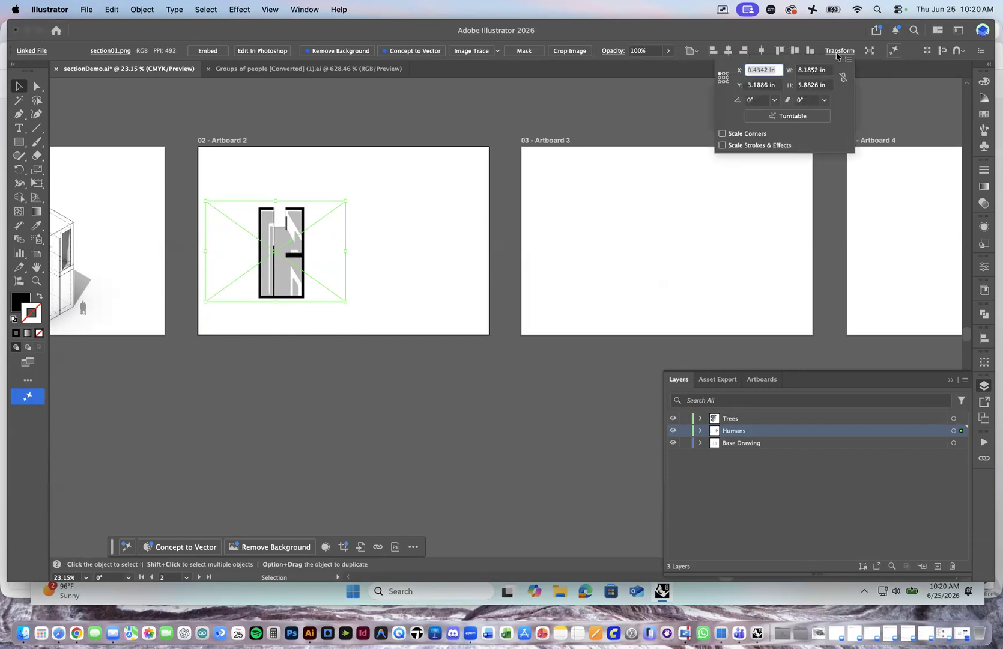
pyautogui.click(843, 77)
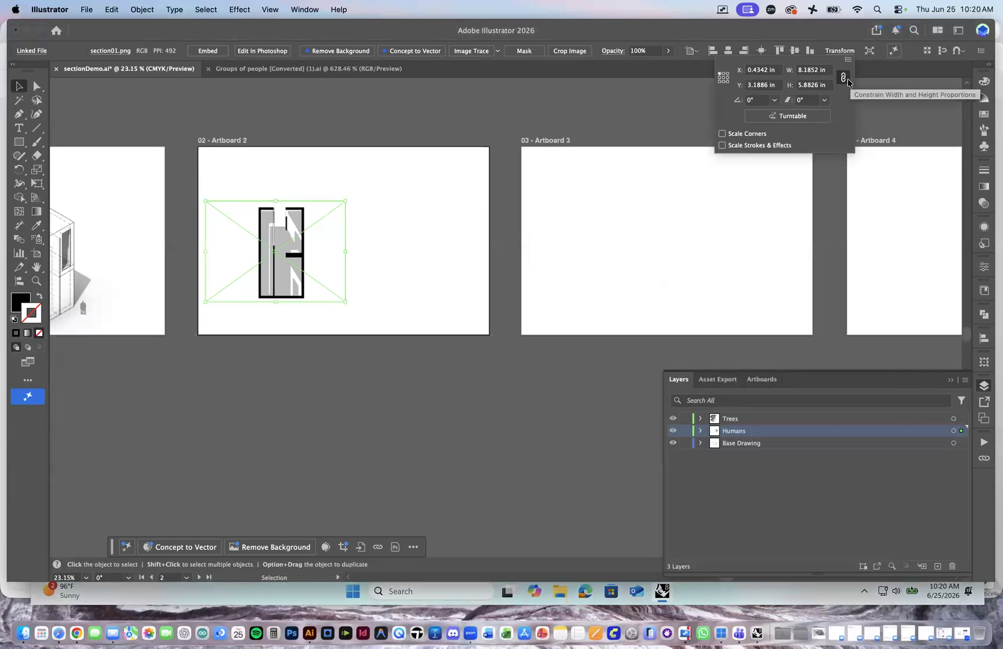
pyautogui.click(812, 84)
pyautogui.write('1')
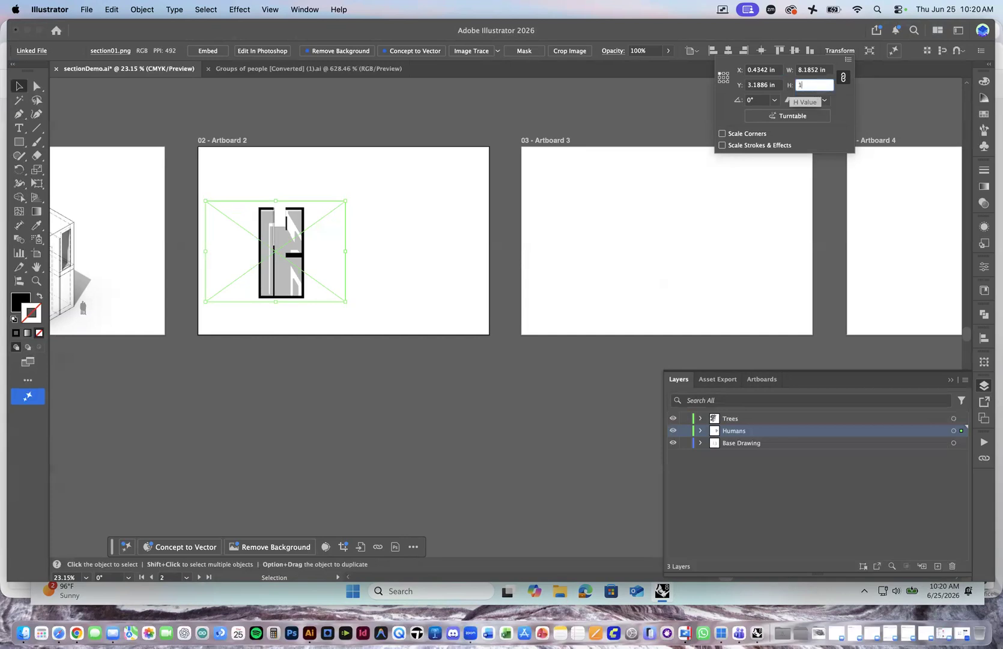
pyautogui.write('1')
pyautogui.press('Return')
pyautogui.moveTo(362, 269); pyautogui.dragTo(369, 415)
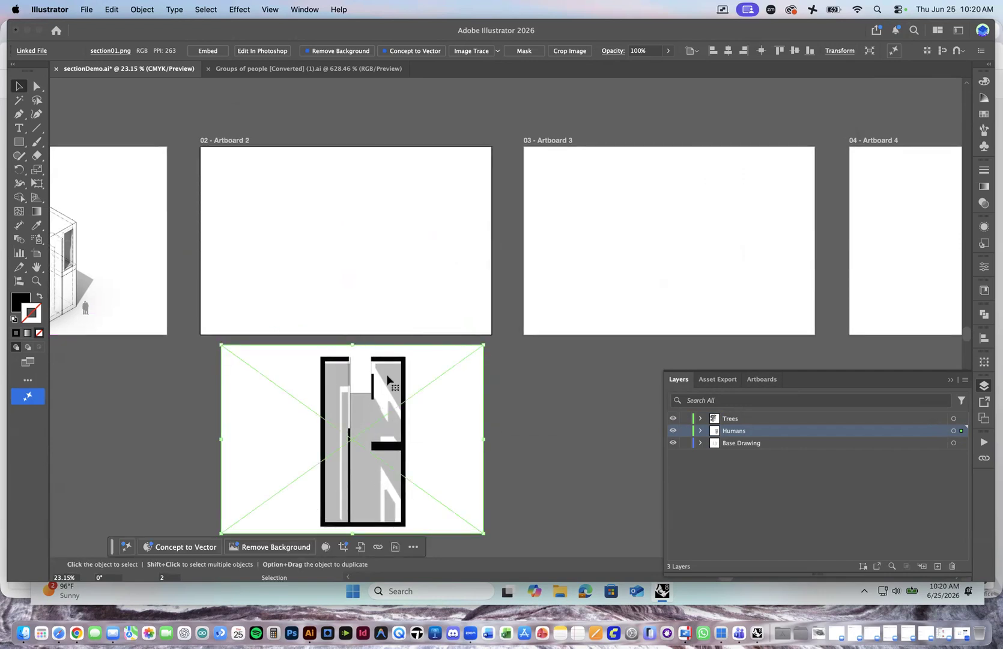
pyautogui.moveTo(387, 396); pyautogui.dragTo(377, 198)
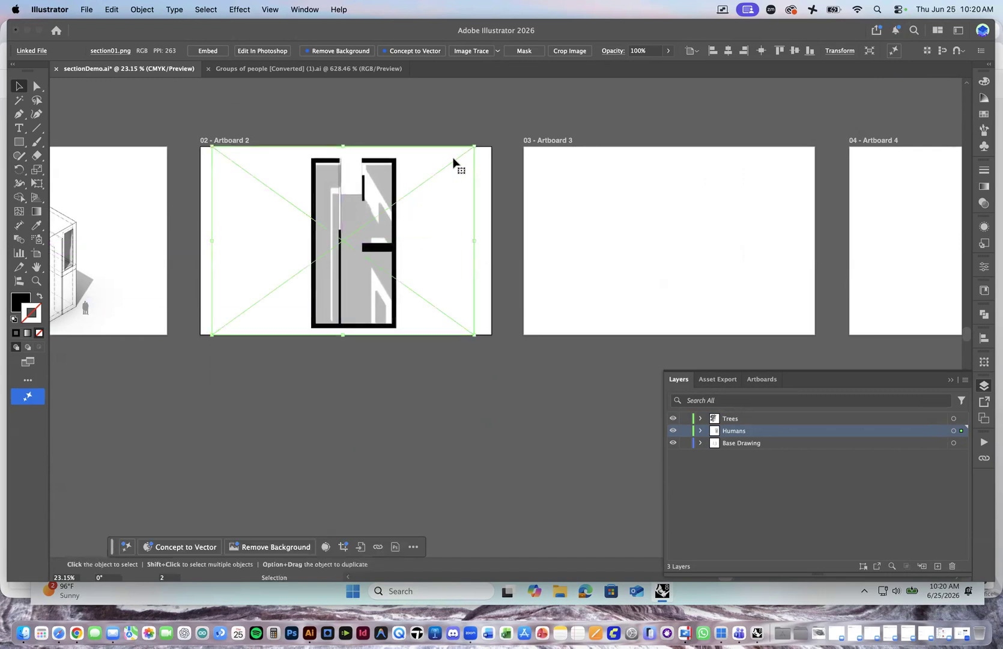
# Shift the placed section image slightly to the left so the building sits nearer the middle of Artboard 2.
pyautogui.moveTo(353, 231); pyautogui.dragTo(350, 232)
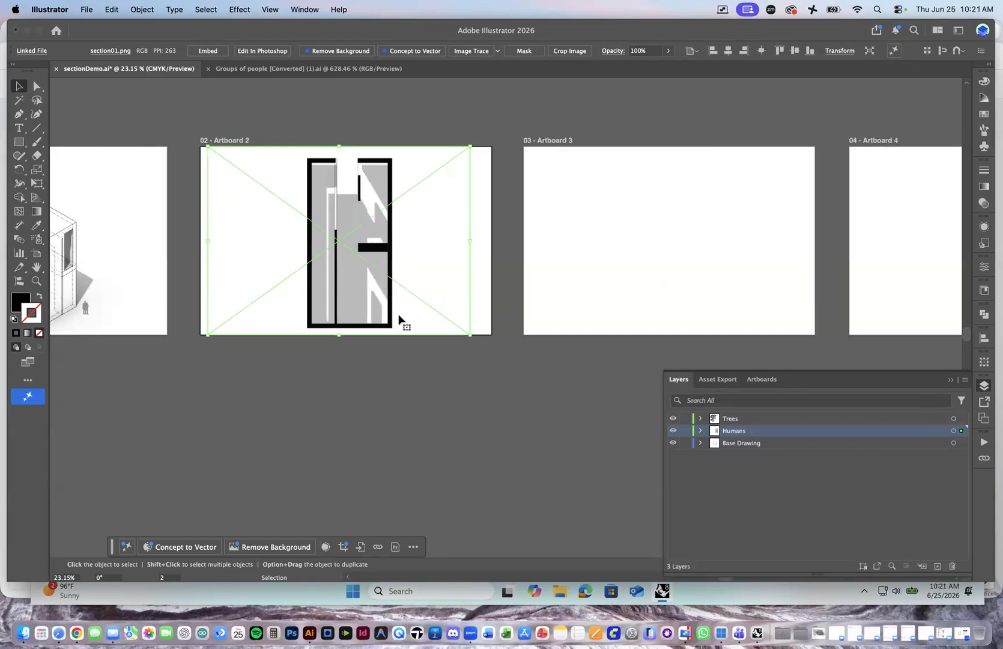
pyautogui.click(424, 100)
pyautogui.scroll(5, 436, 313)
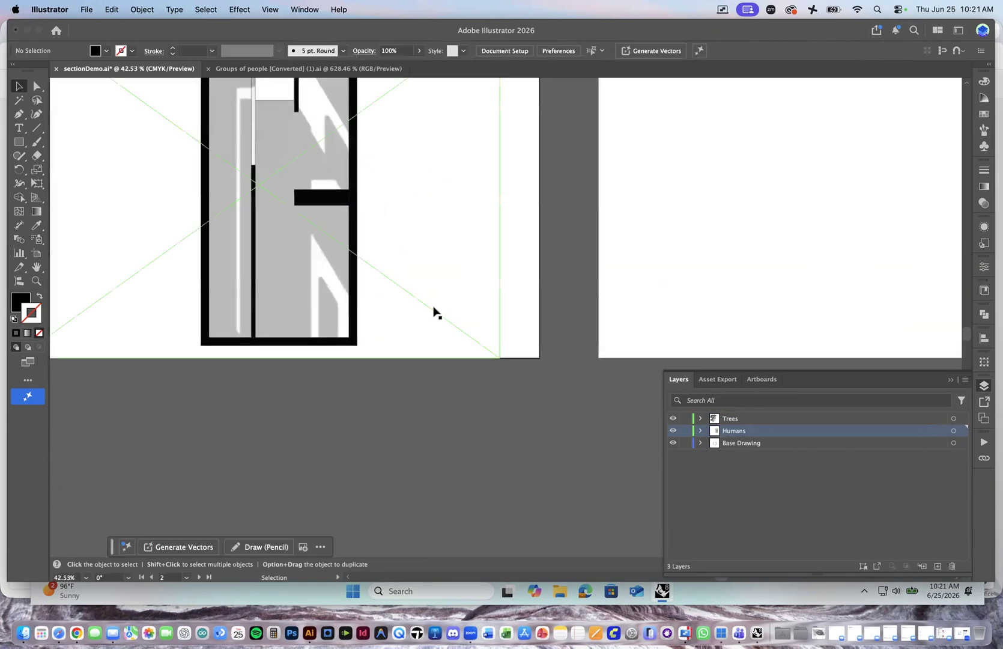
pyautogui.scroll(-2, 436, 313)
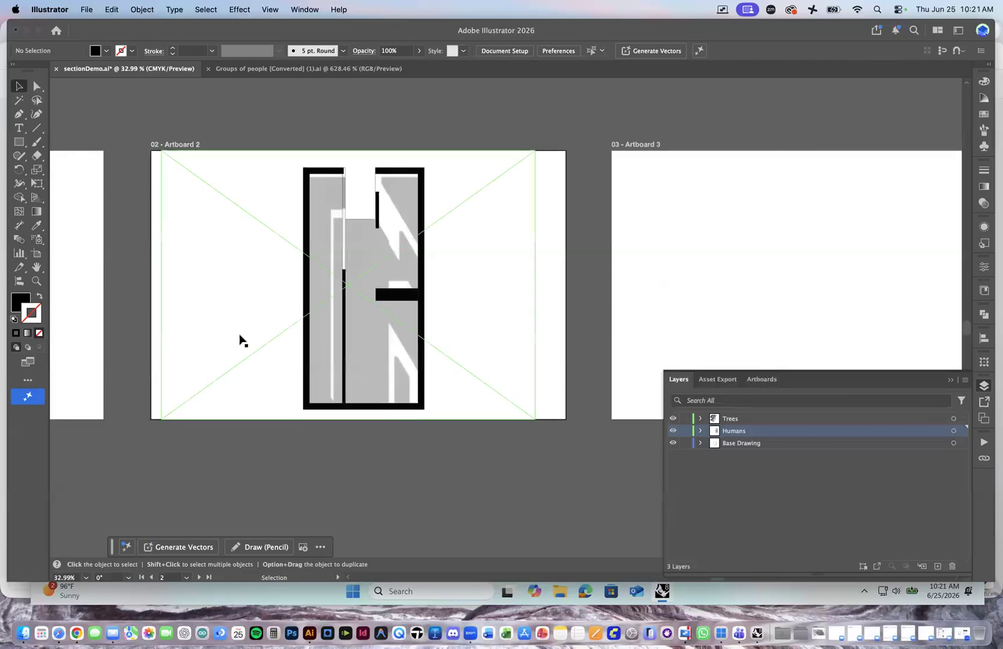
# Draw a black, strokeless rectangle as a ground strip across the full width of Artboard 2's lower edge.
pyautogui.click(19, 142)
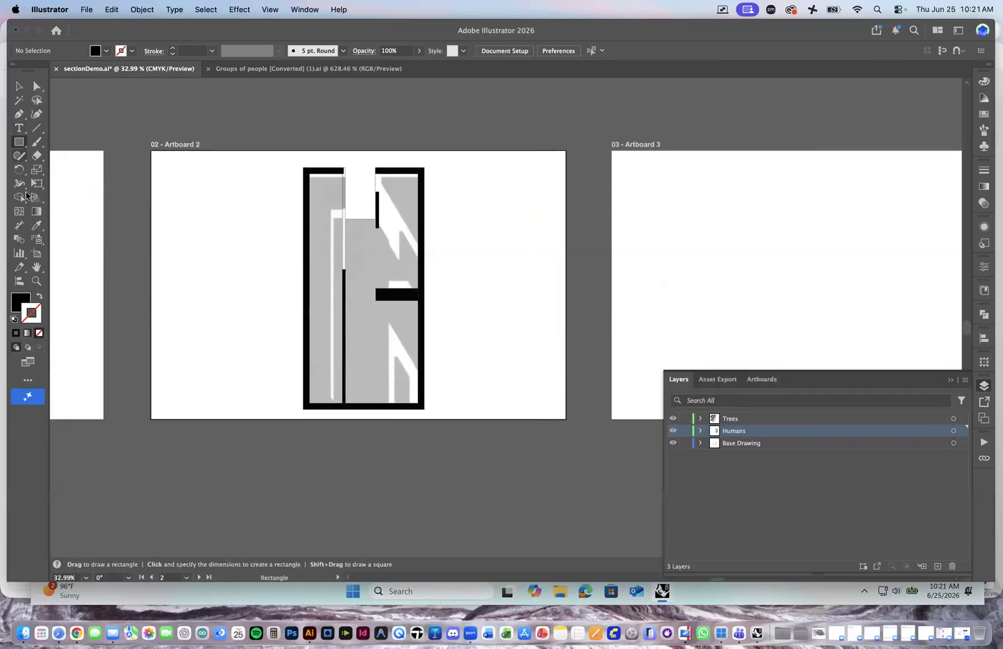
pyautogui.click(20, 301)
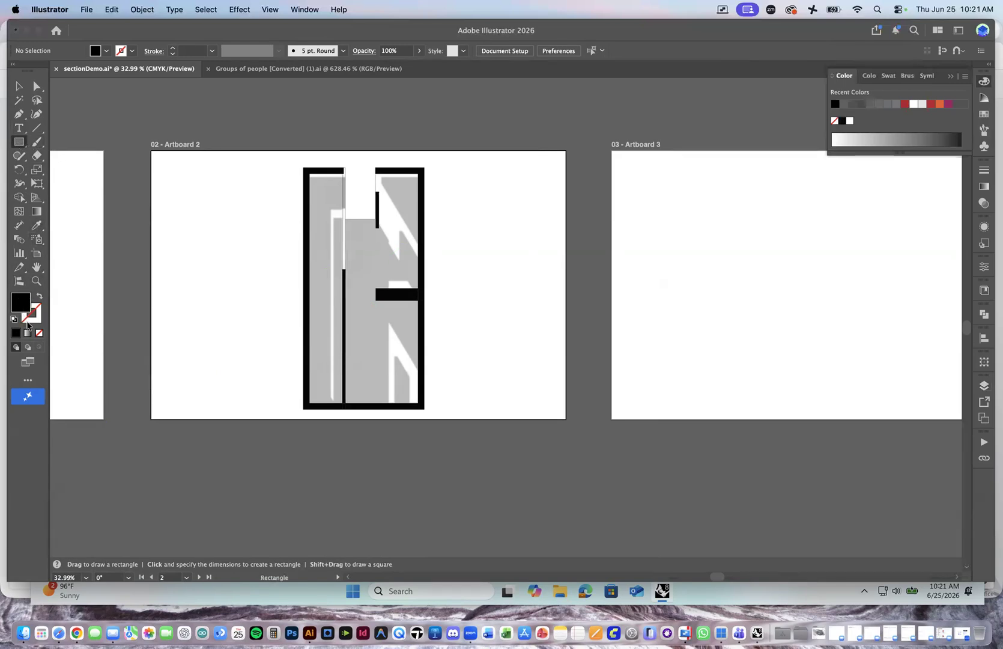
pyautogui.moveTo(151, 412); pyautogui.dragTo(566, 403)
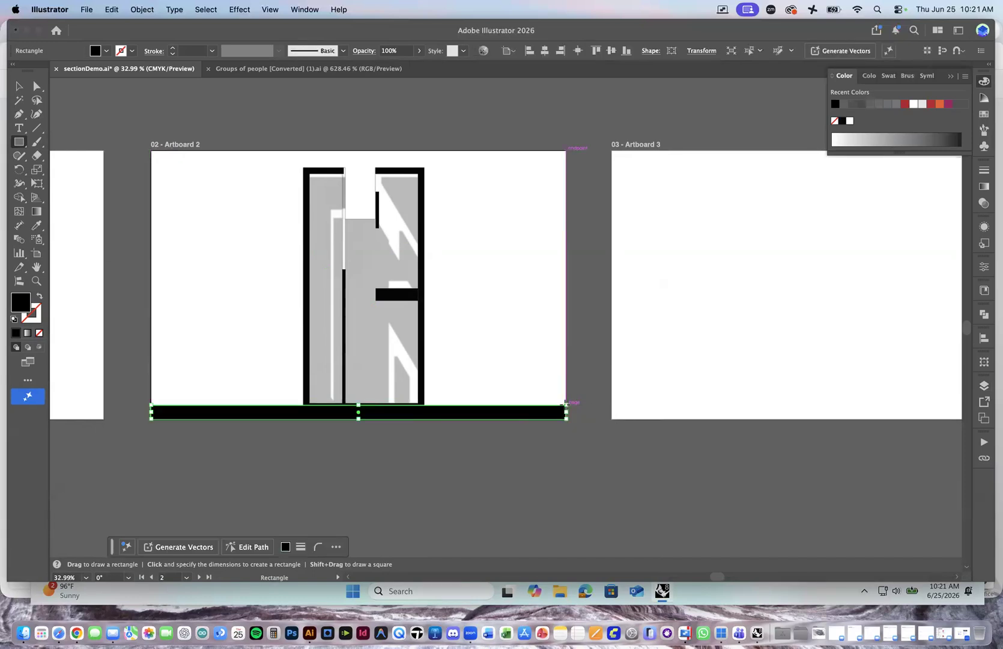
pyautogui.press('v')
pyautogui.click(303, 108)
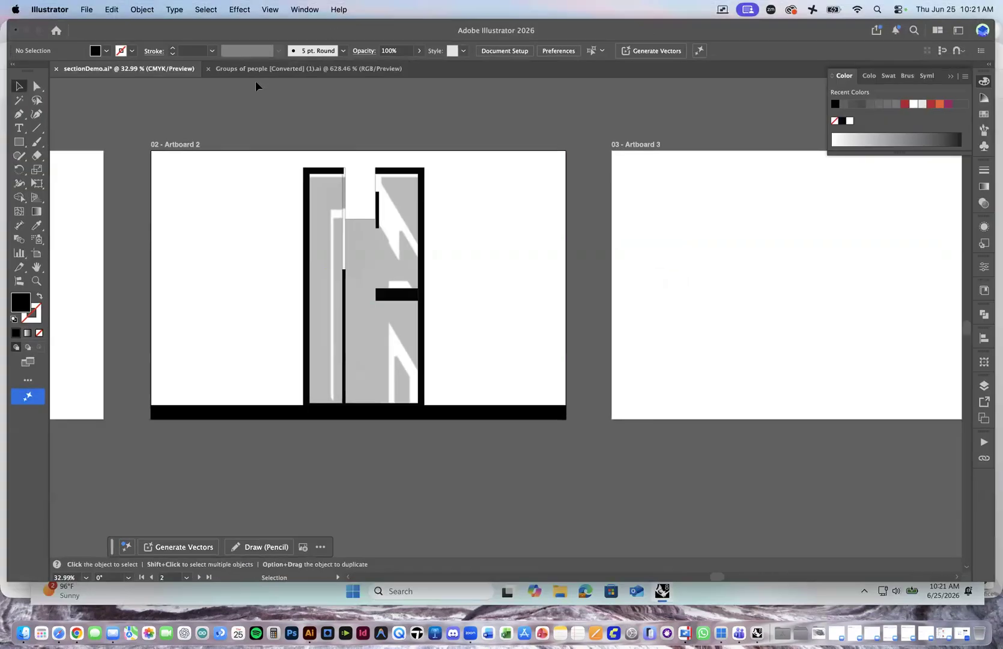
# Copy the silhouette of four standing people from Groups of people [Converted] (1).ai and paste it into sectionDemo.ai.
pyautogui.click(258, 68)
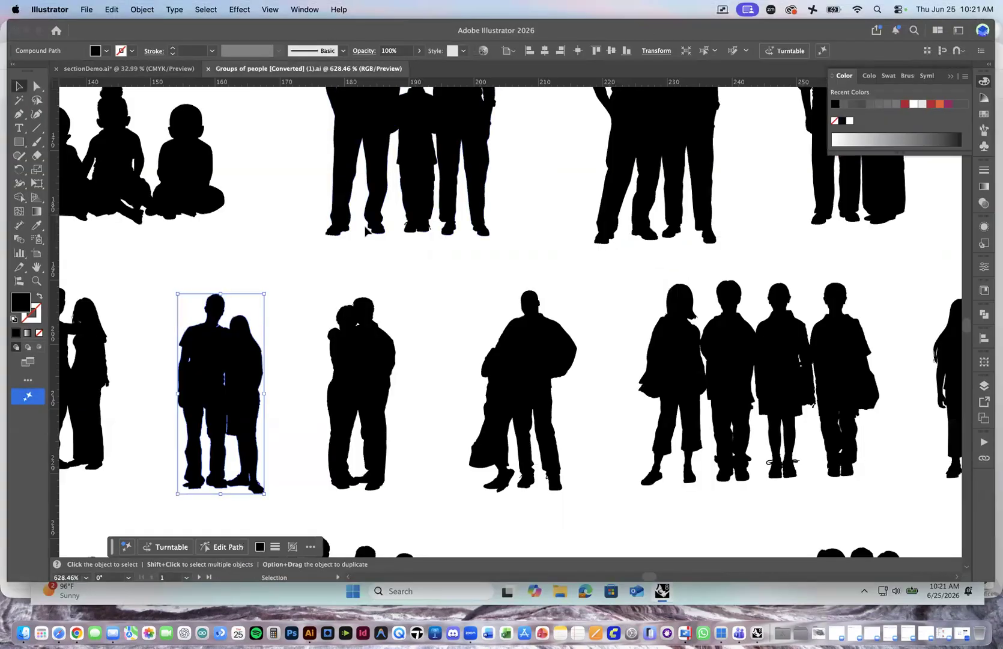
pyautogui.scroll(-5, 742, 350)
pyautogui.click(745, 354)
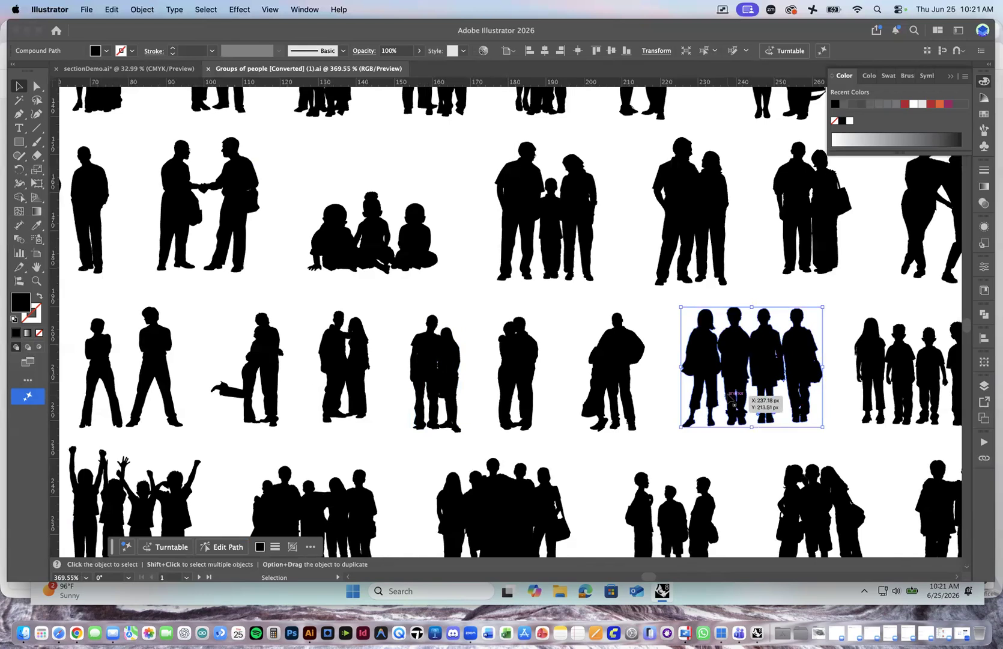
pyautogui.click(123, 68)
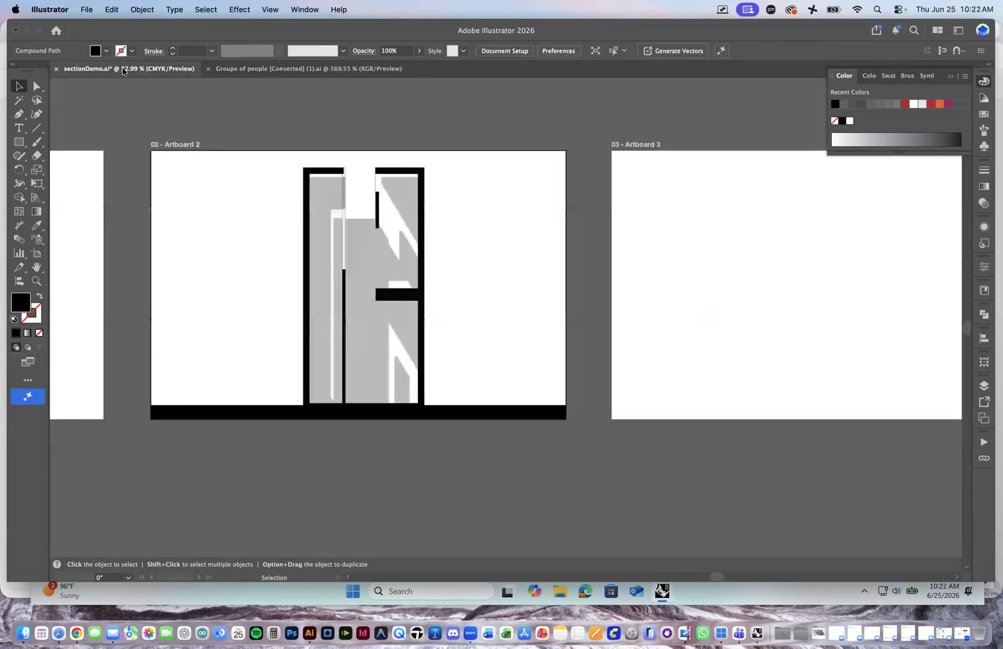
pyautogui.press('super+v')
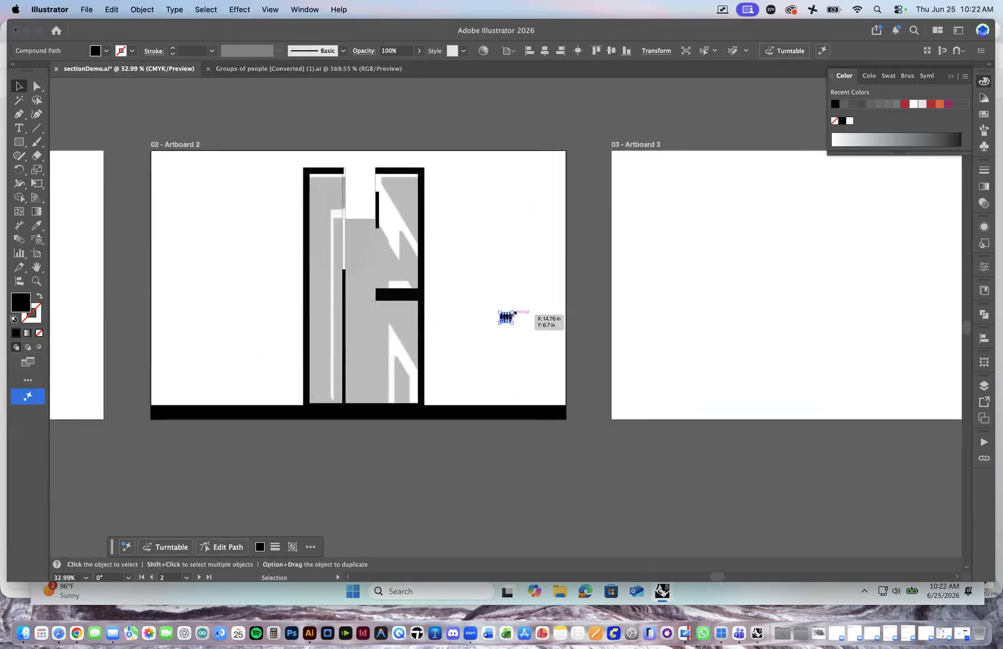
# Enlarge the four-person silhouette to human scale and stand it on the ground strip to the right of the section.
pyautogui.scroll(5, 506, 324)
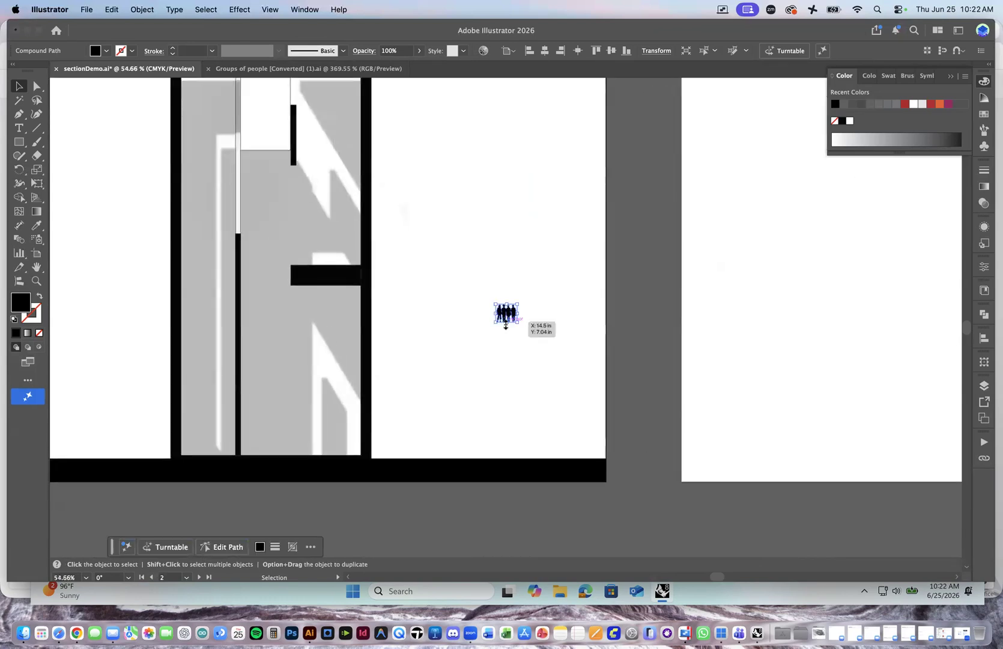
pyautogui.moveTo(503, 315); pyautogui.dragTo(461, 410)
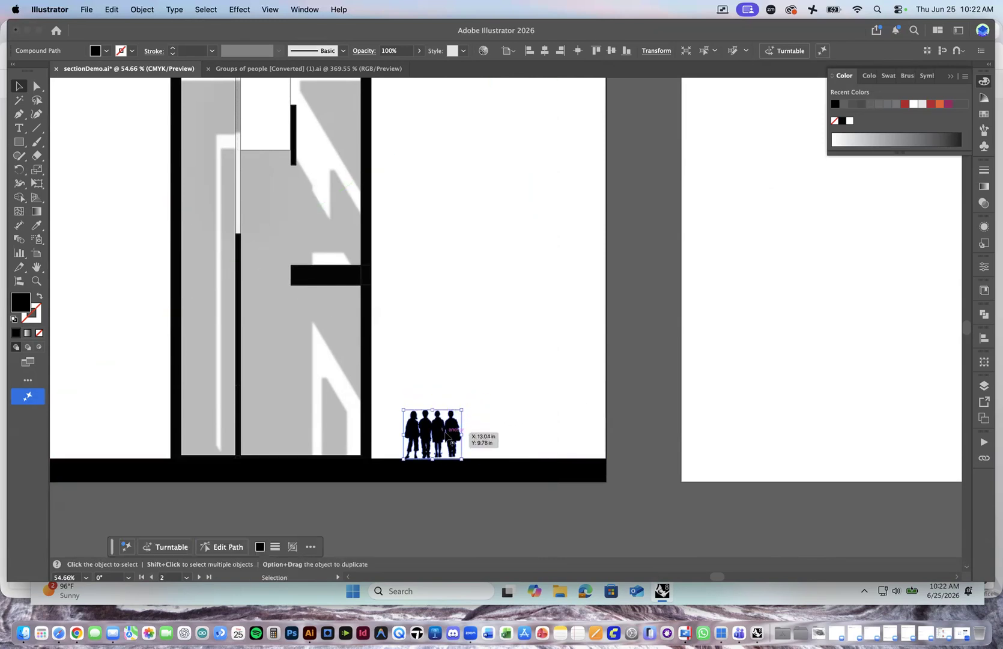
pyautogui.click(619, 373)
pyautogui.scroll(-5, 653, 428)
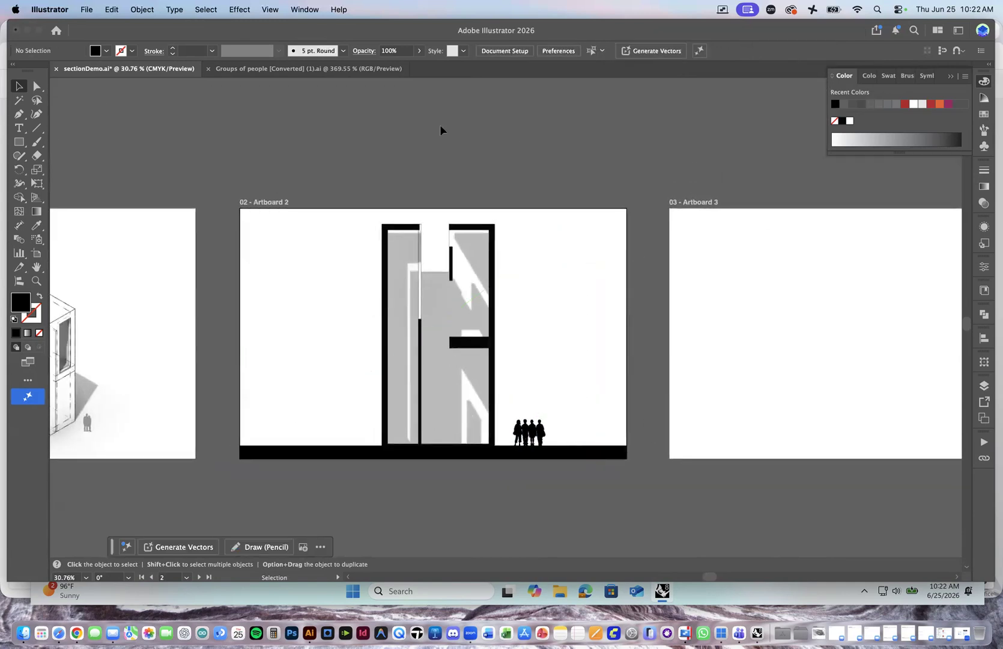
# Preview trees silhouette 01.ai in the Entourage folder and open it in Illustrator.
pyautogui.hotkey('ctrl', 'Up')
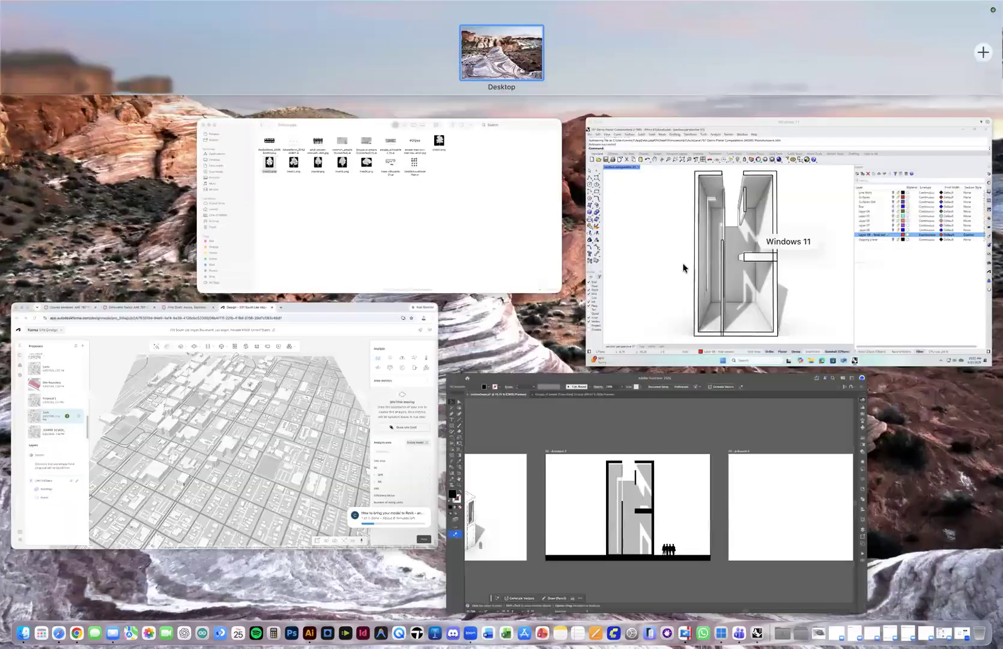
pyautogui.click(417, 252)
pyautogui.click(464, 168)
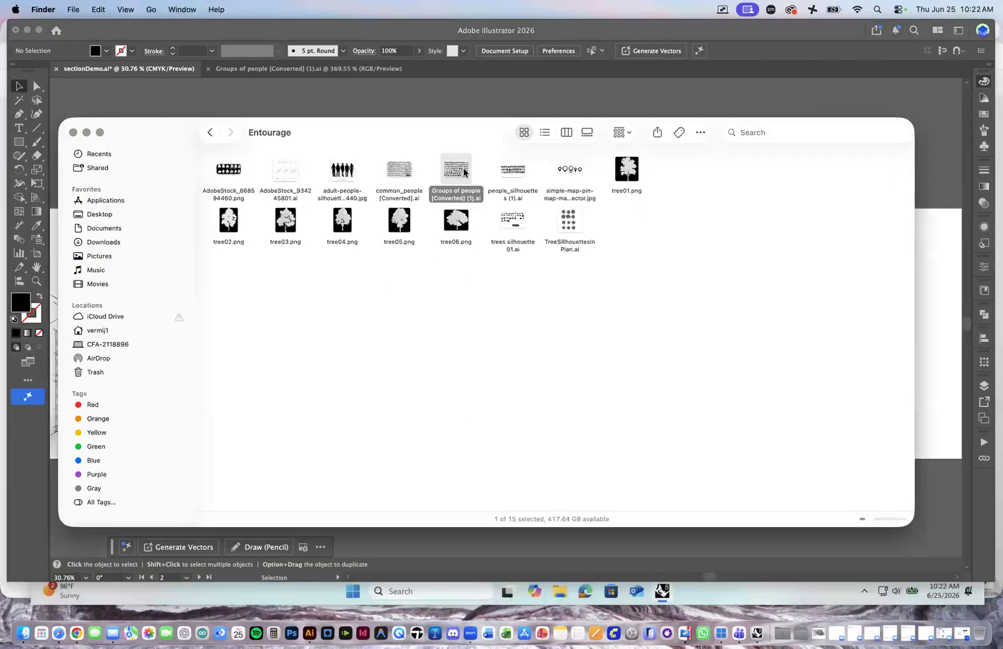
pyautogui.click(515, 222)
pyautogui.press('space')
pyautogui.press('space')
pyautogui.rightClick(515, 222)
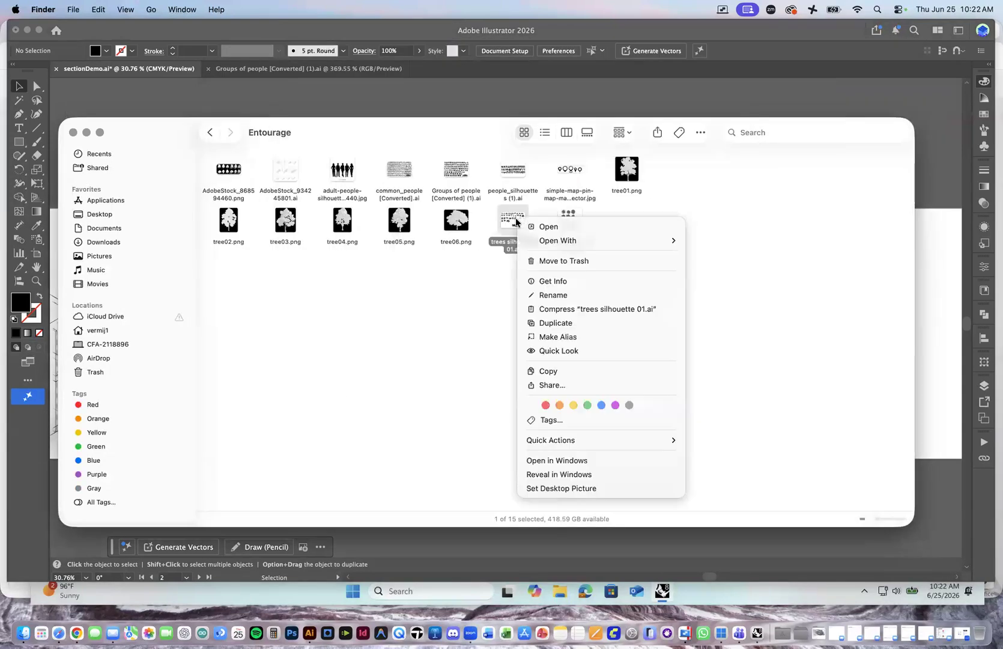
pyautogui.moveTo(601, 240)
pyautogui.click(764, 240)
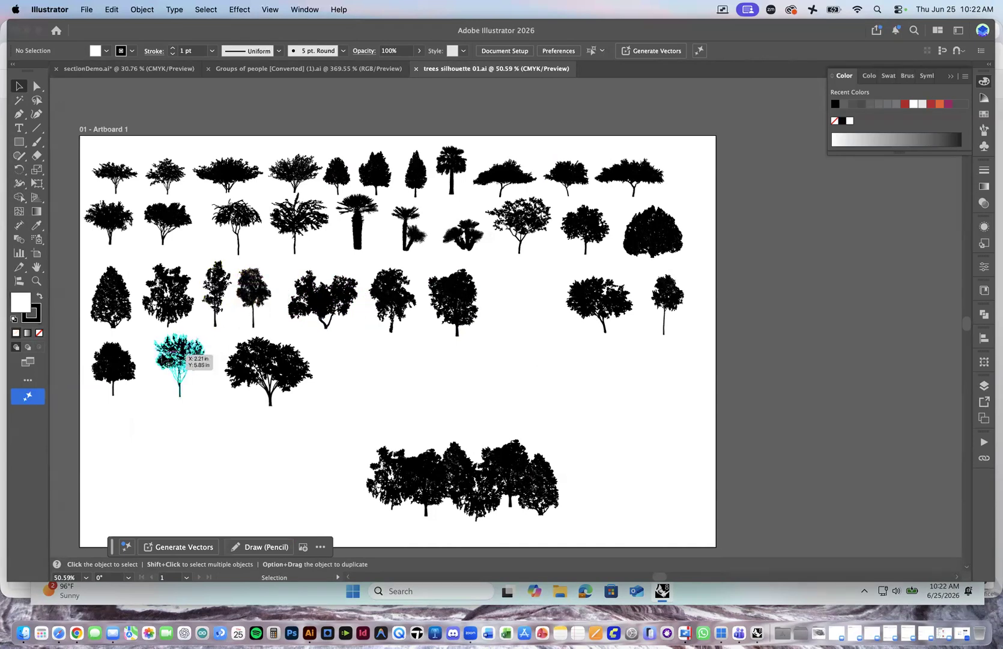
# Copy the second tree silhouette in the fourth row of trees silhouette 01.ai and paste it into sectionDemo.ai.
pyautogui.click(162, 370)
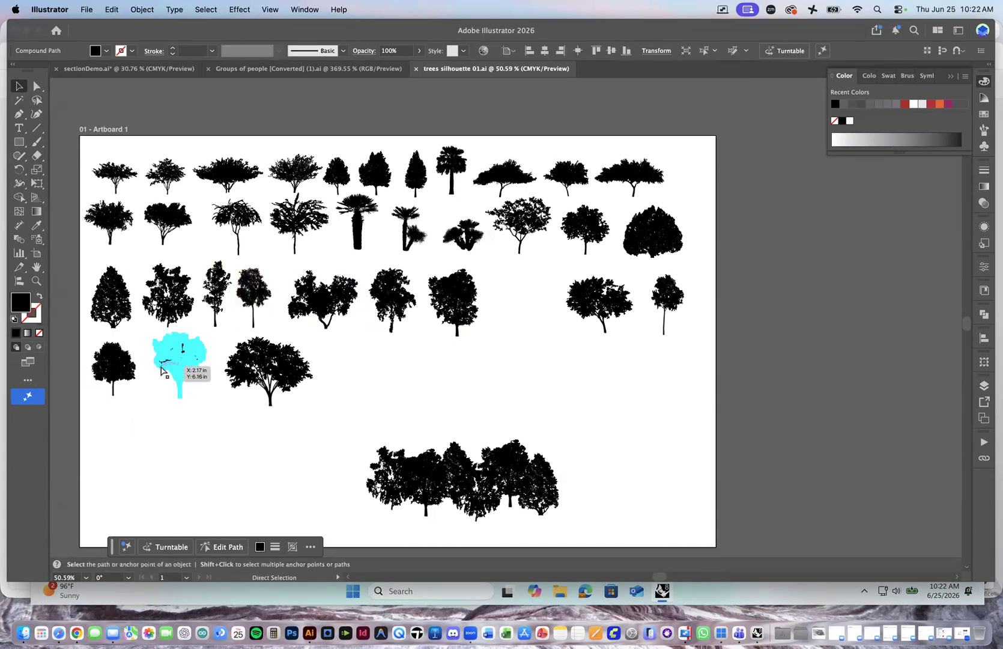
pyautogui.click(306, 68)
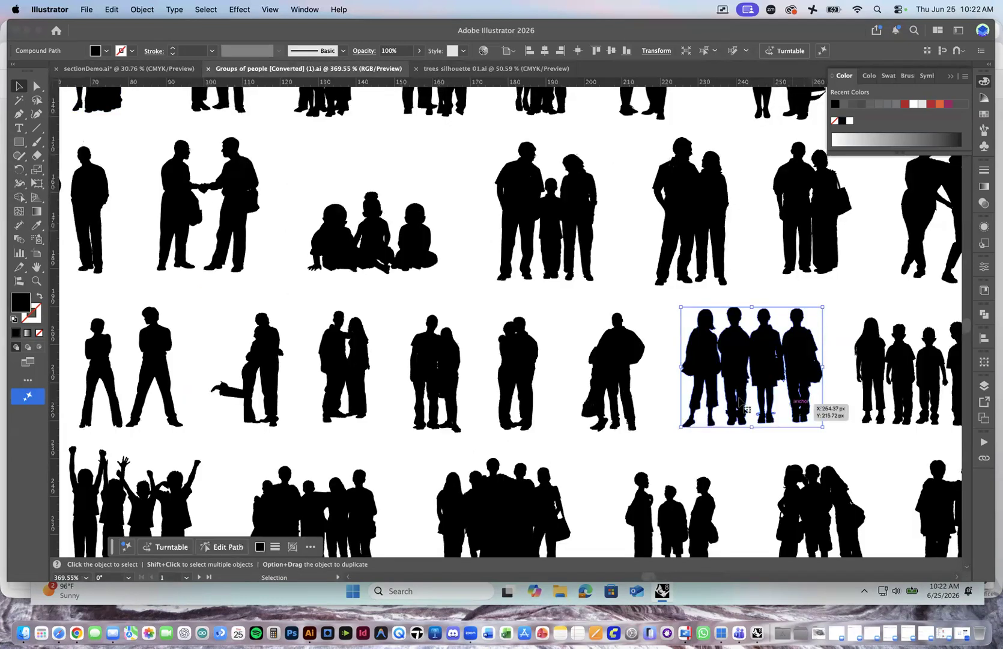
pyautogui.click(128, 68)
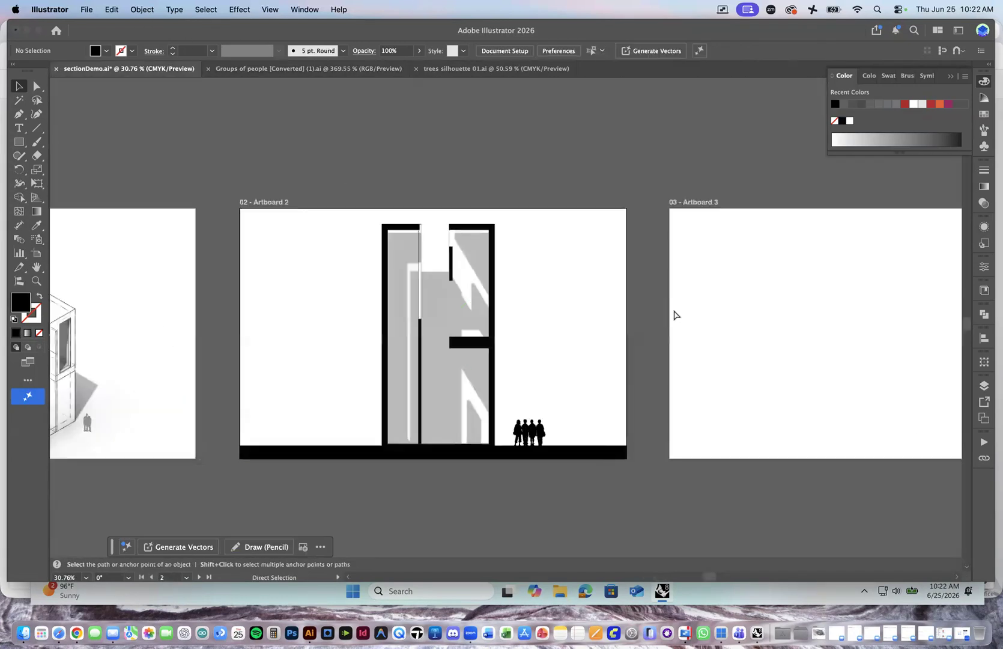
pyautogui.press('super+v')
# Scale up the pasted tree and stand it on the ground strip beside the group of people.
pyautogui.moveTo(510, 320); pyautogui.dragTo(525, 304)
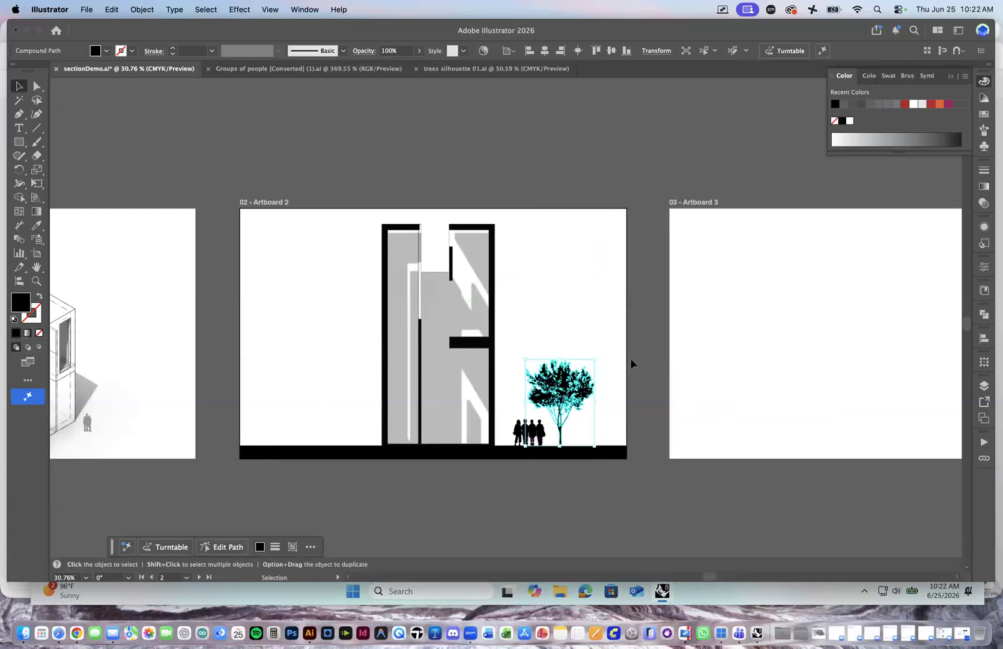
pyautogui.click(630, 362)
pyautogui.moveTo(560, 426); pyautogui.dragTo(561, 425)
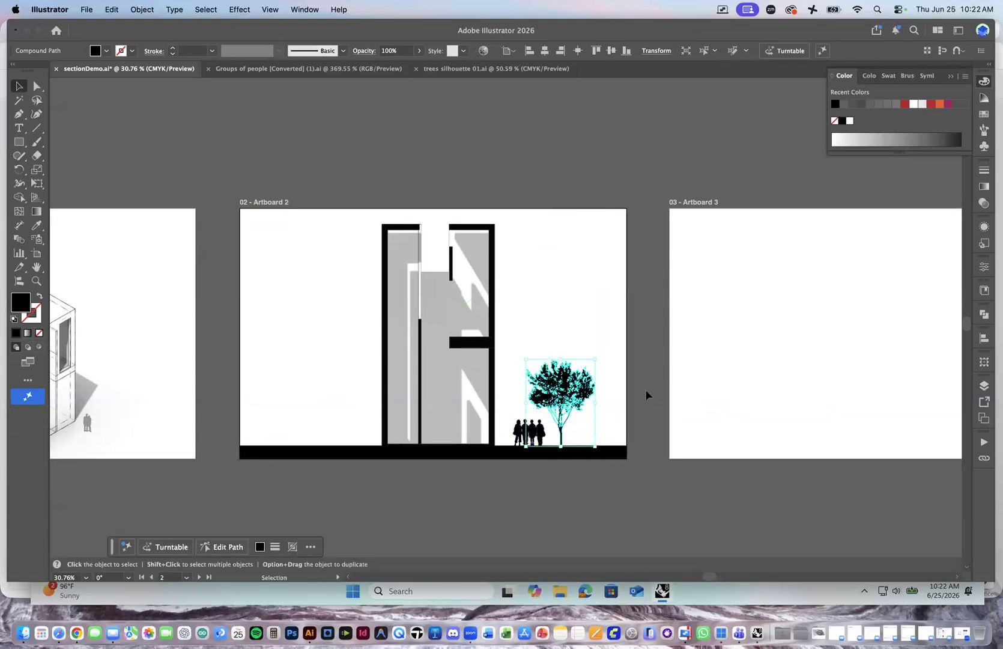
pyautogui.click(616, 369)
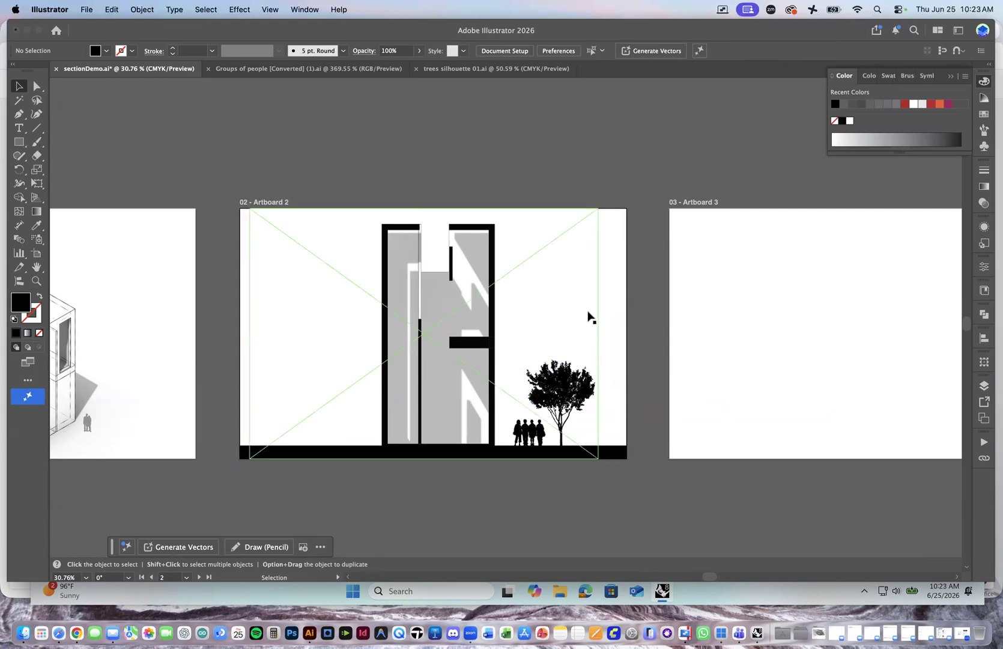
# Try lowering the opacity of the people and tree silhouettes on Artboard 2 to 83%.
pyautogui.scroll(-2, 590, 317)
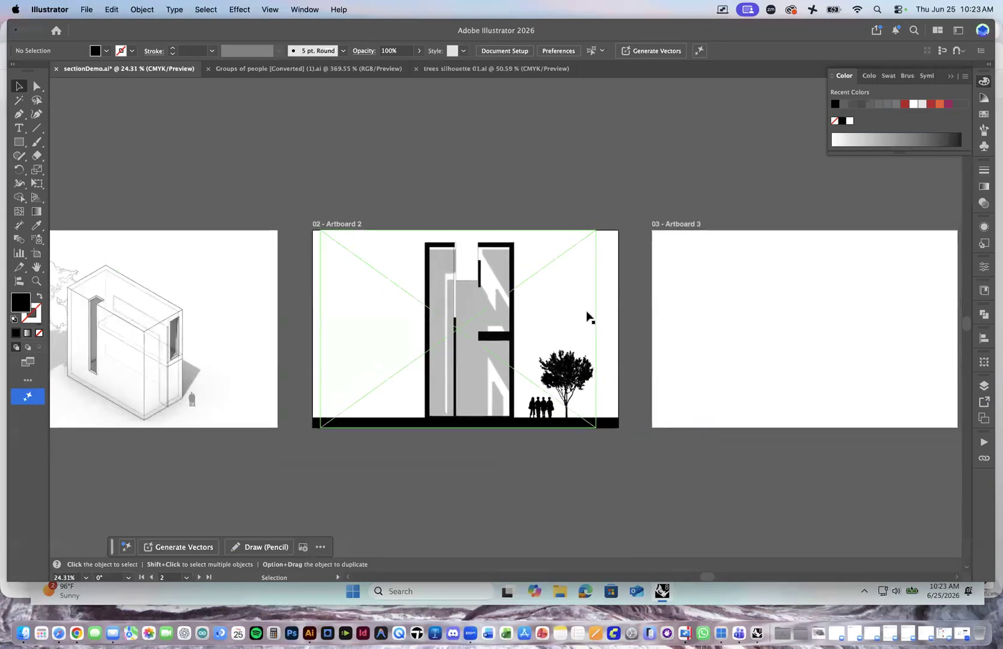
pyautogui.scroll(3, 588, 316)
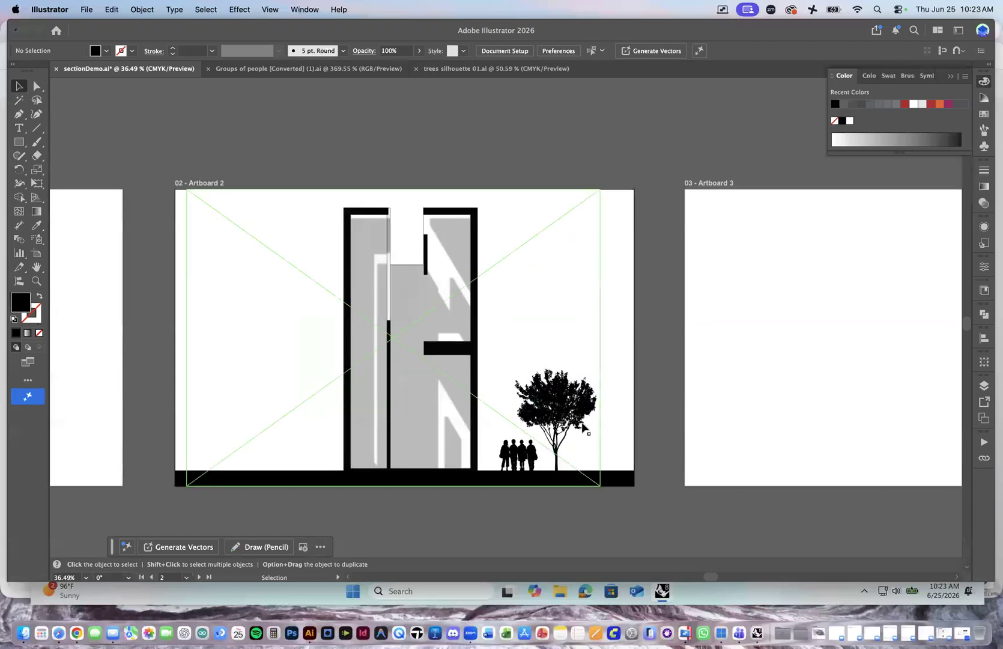
pyautogui.click(528, 449)
pyautogui.keyDown('shift'); pyautogui.click(553, 409); pyautogui.keyUp('shift')
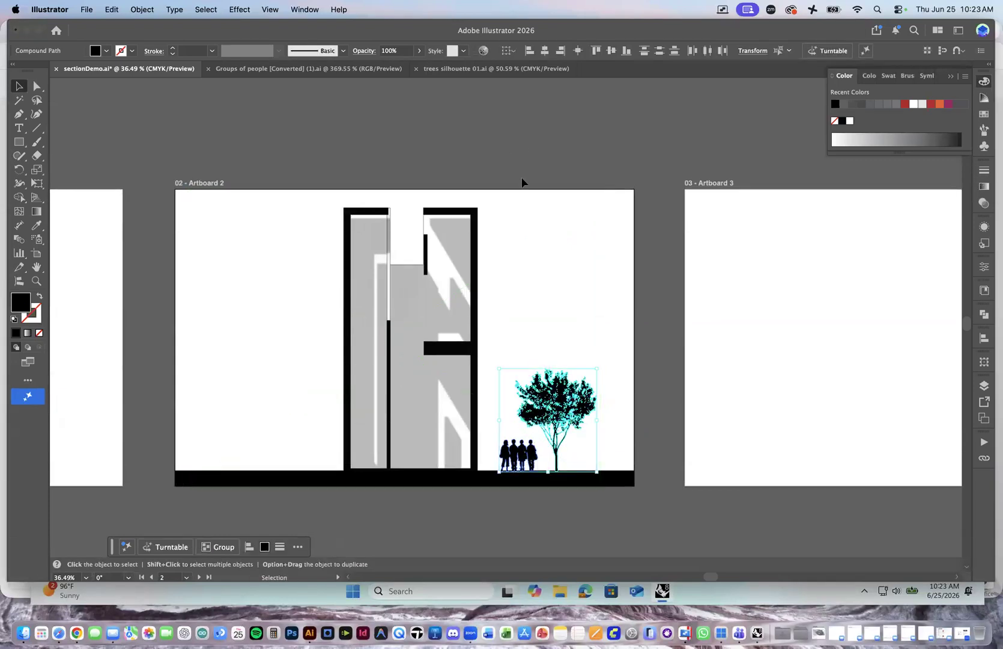
pyautogui.click(419, 50)
pyautogui.moveTo(418, 62); pyautogui.dragTo(409, 64)
pyautogui.click(494, 133)
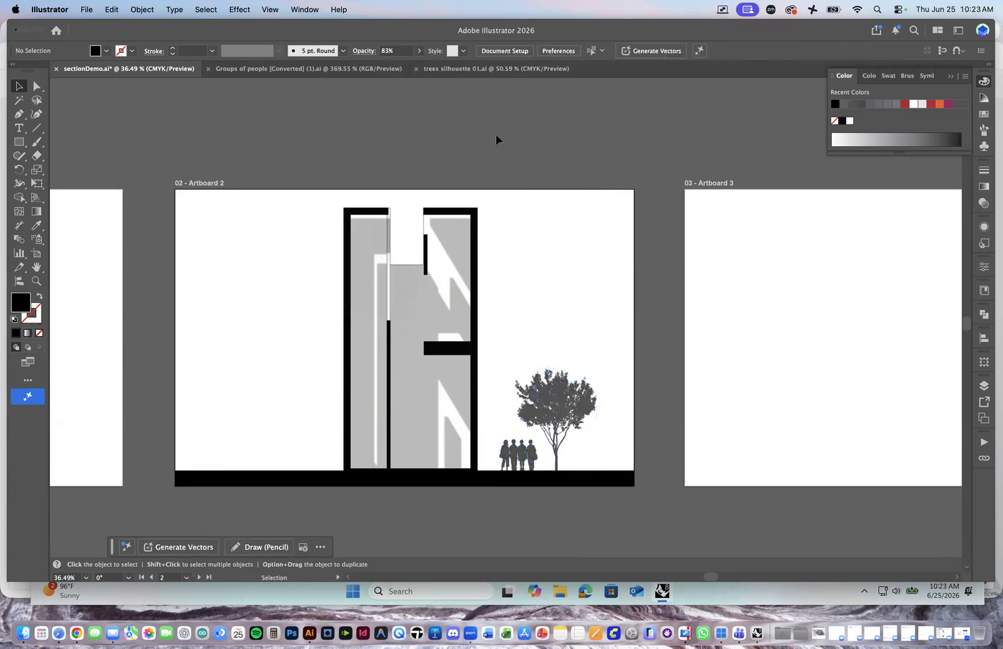
# Undo the opacity changes on the people and tree silhouettes.
pyautogui.press('super+z')
pyautogui.click(581, 163)
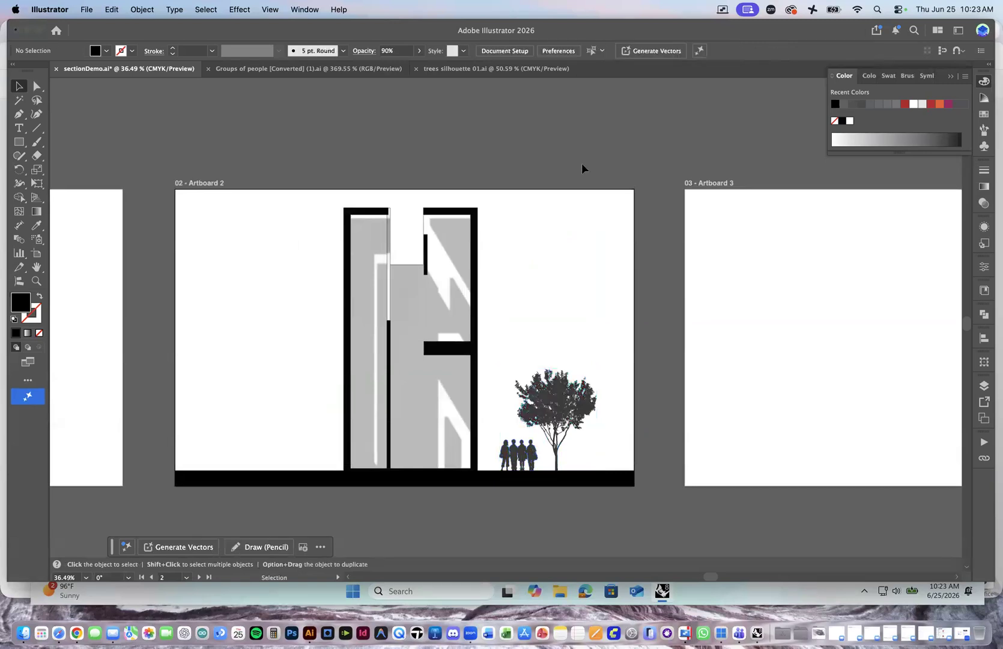
pyautogui.press('super+z')
pyautogui.click(580, 193)
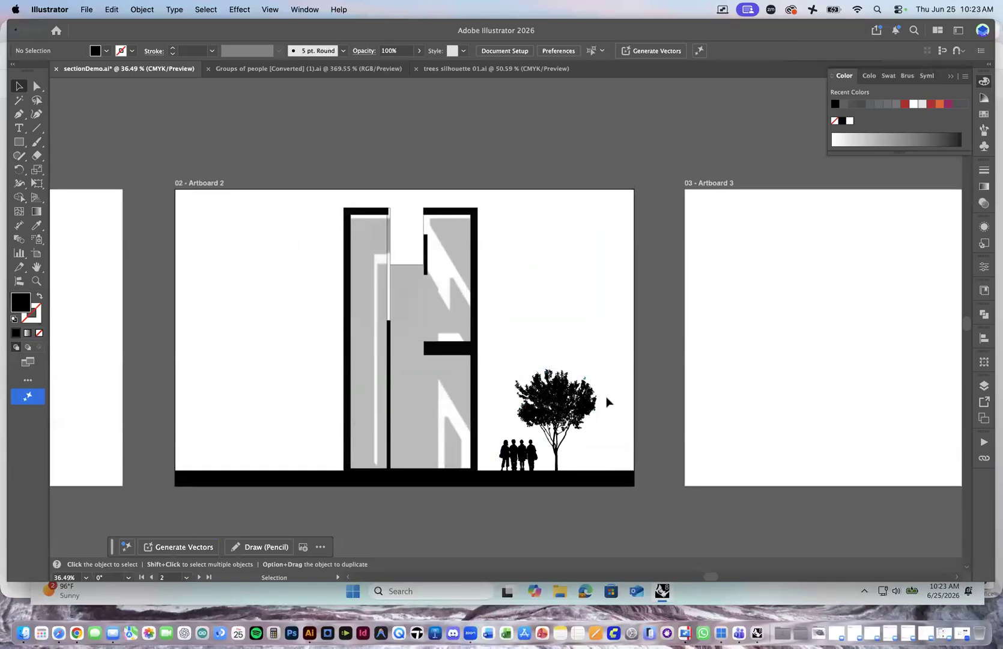
# Copy the first tree silhouette in the third row of trees silhouette 01.ai.
pyautogui.hotkey('ctrl', 'Up')
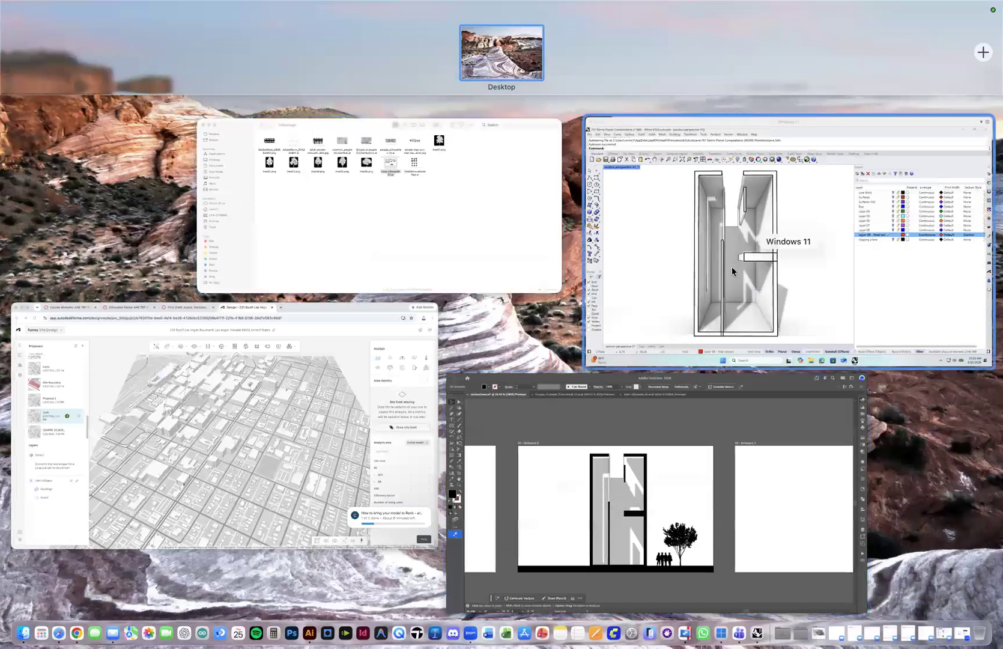
pyautogui.click(459, 391)
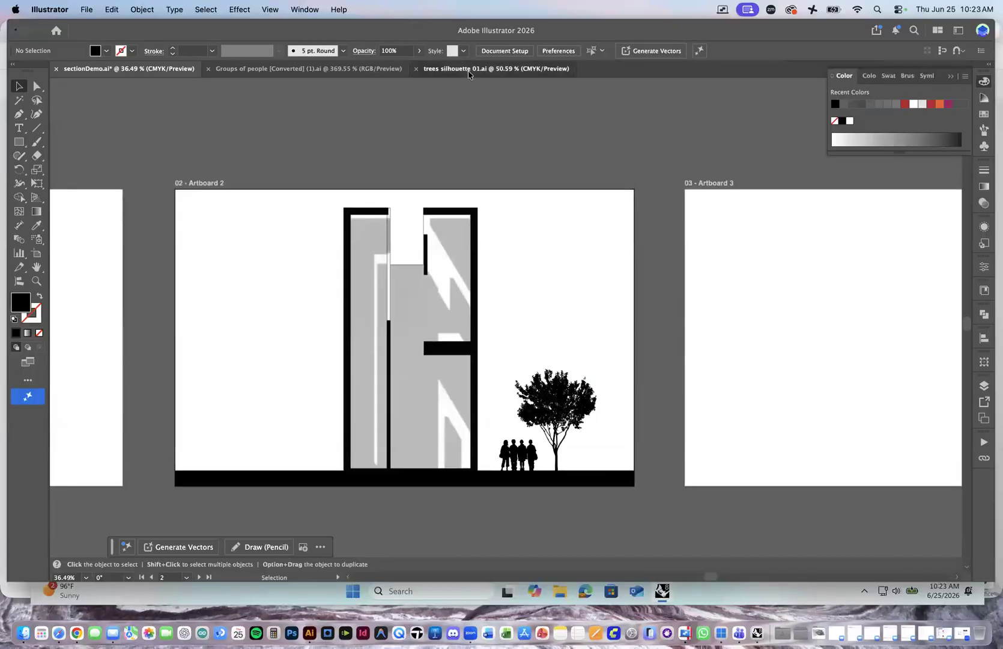
pyautogui.click(469, 69)
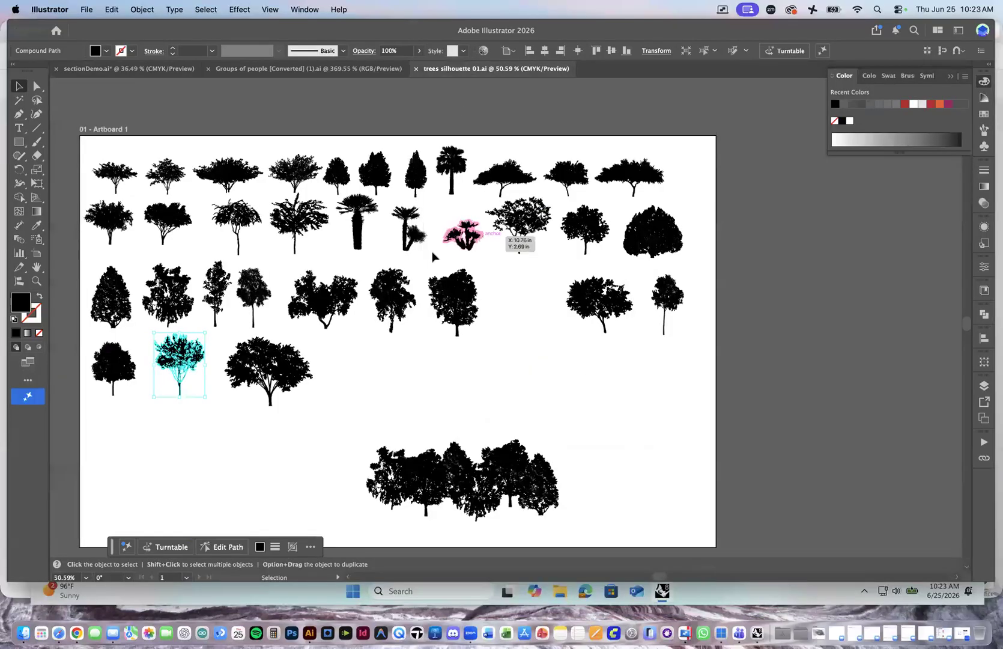
pyautogui.click(120, 304)
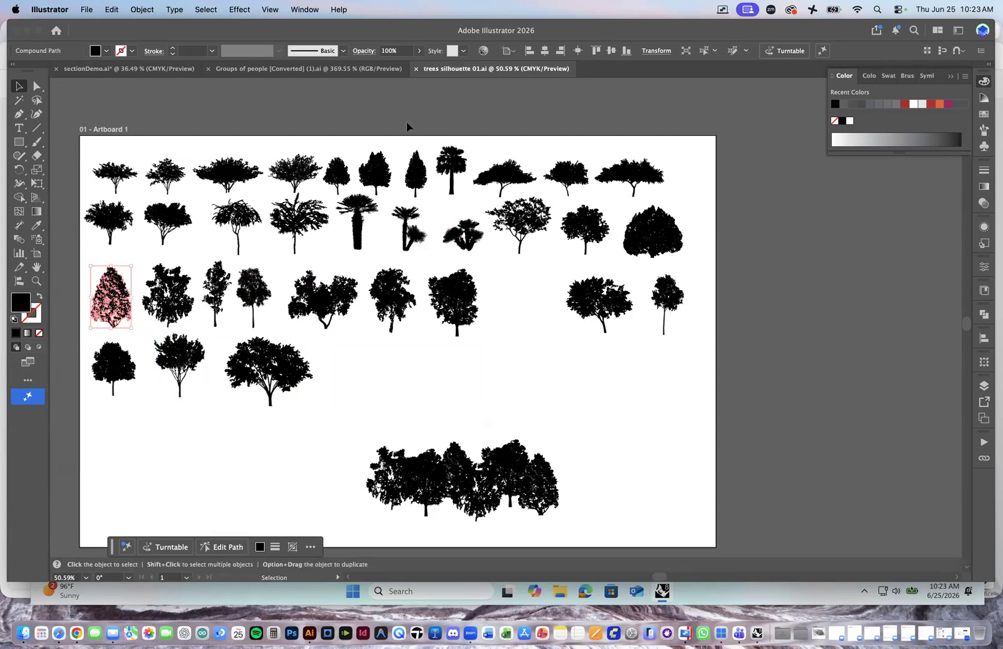
# Close the Groups of people [Converted] (1).ai document.
pyautogui.click(277, 69)
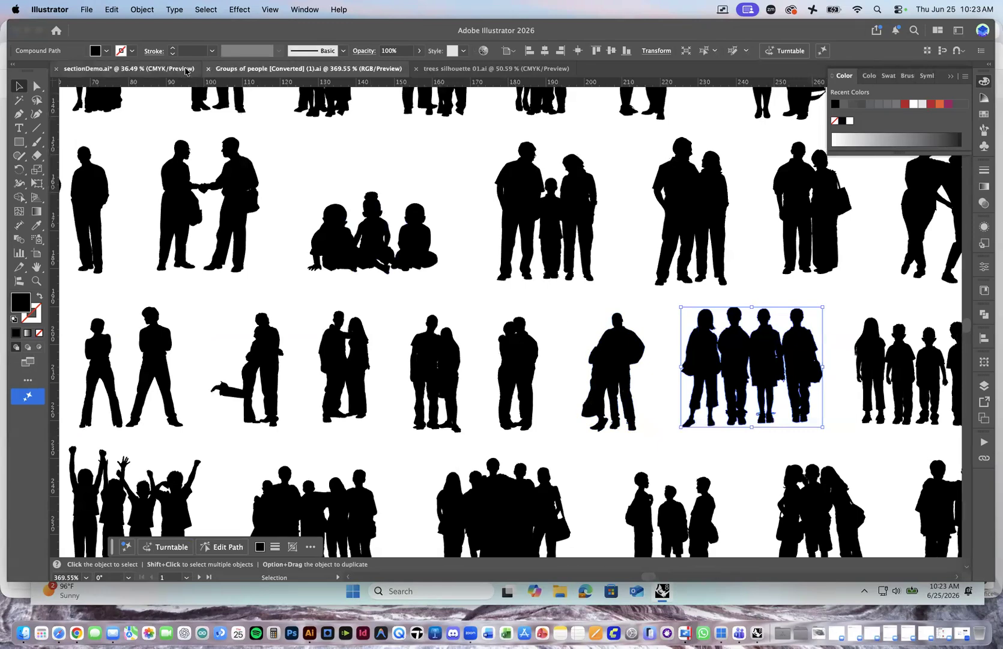
pyautogui.click(208, 68)
# Paste the copied tree into sectionDemo.ai, enlarge it and stand it on the ground strip over the people.
pyautogui.click(128, 69)
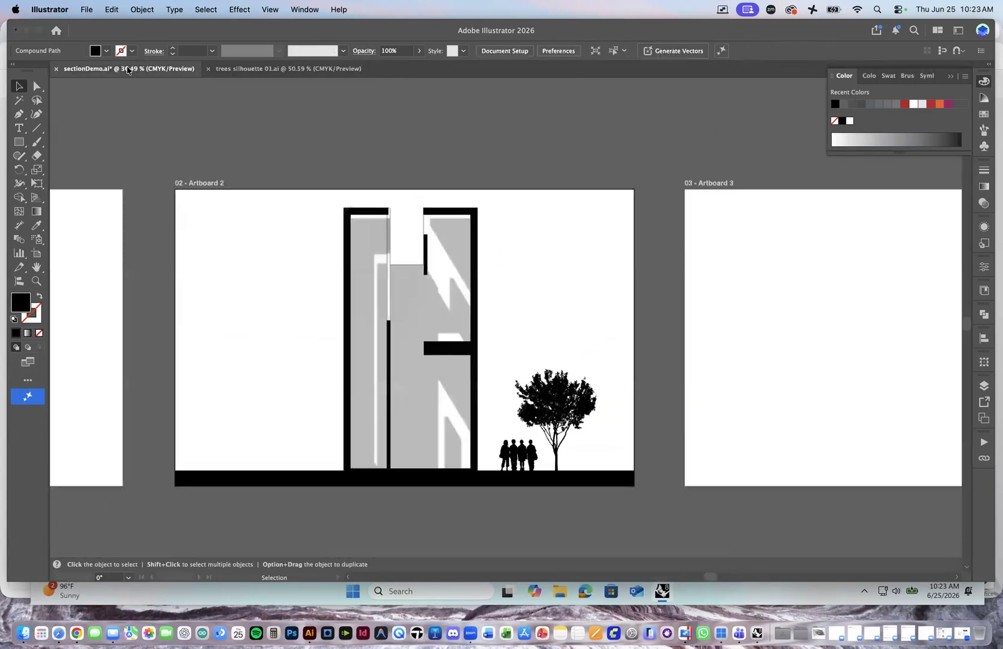
pyautogui.press('super+v')
pyautogui.moveTo(522, 293); pyautogui.dragTo(545, 410)
# Copy the third tree in the third row of trees silhouette 01.ai into sectionDemo.ai, enlarged and standing on the ground strip near Artboard 2's outer edge.
pyautogui.click(287, 68)
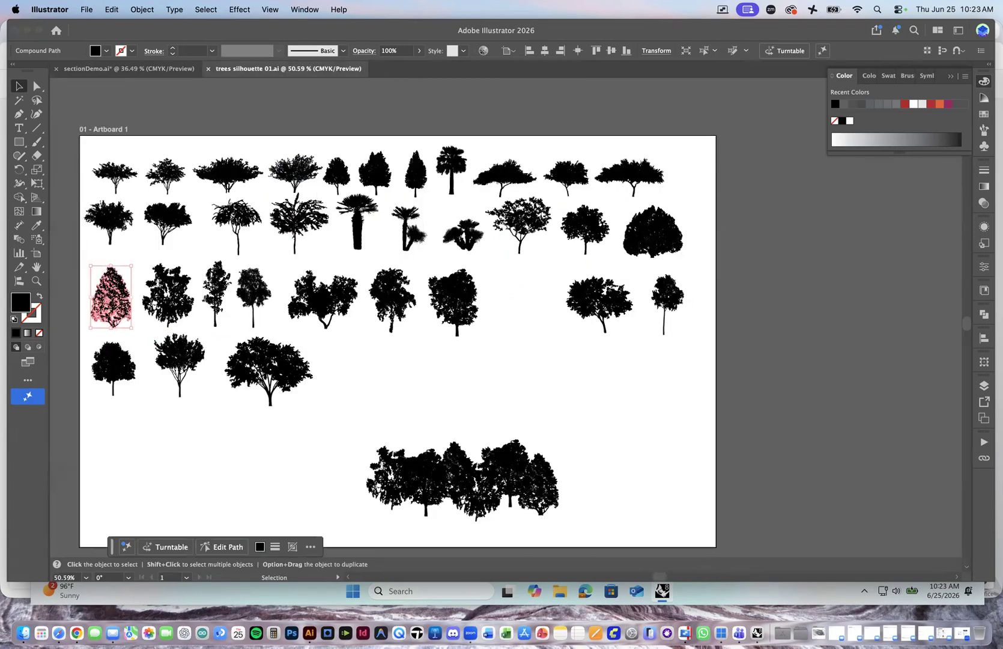
pyautogui.click(229, 296)
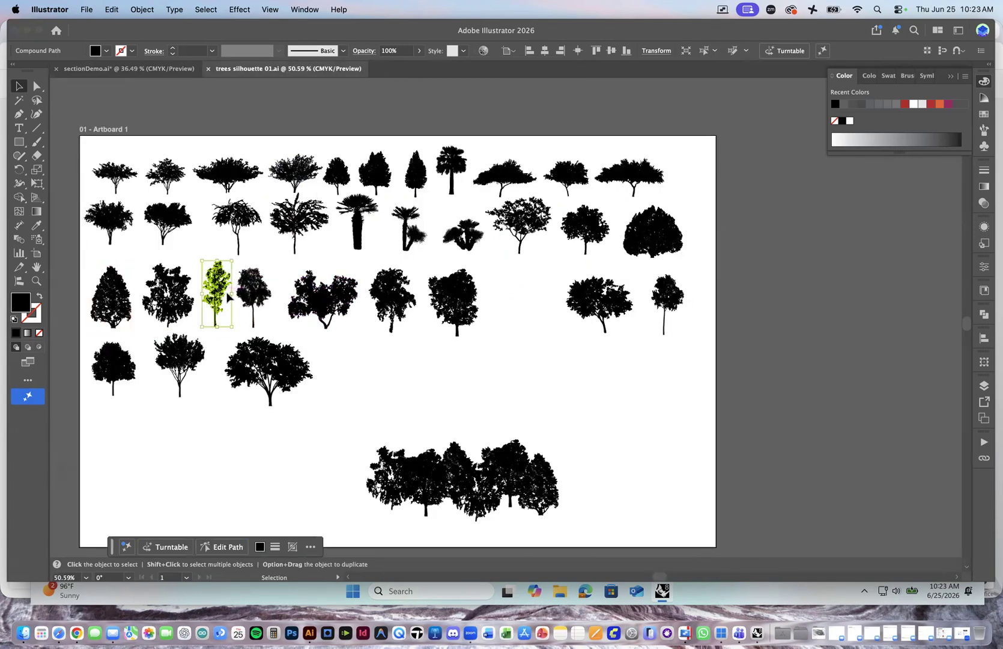
pyautogui.click(150, 68)
pyautogui.moveTo(507, 318); pyautogui.dragTo(657, 284)
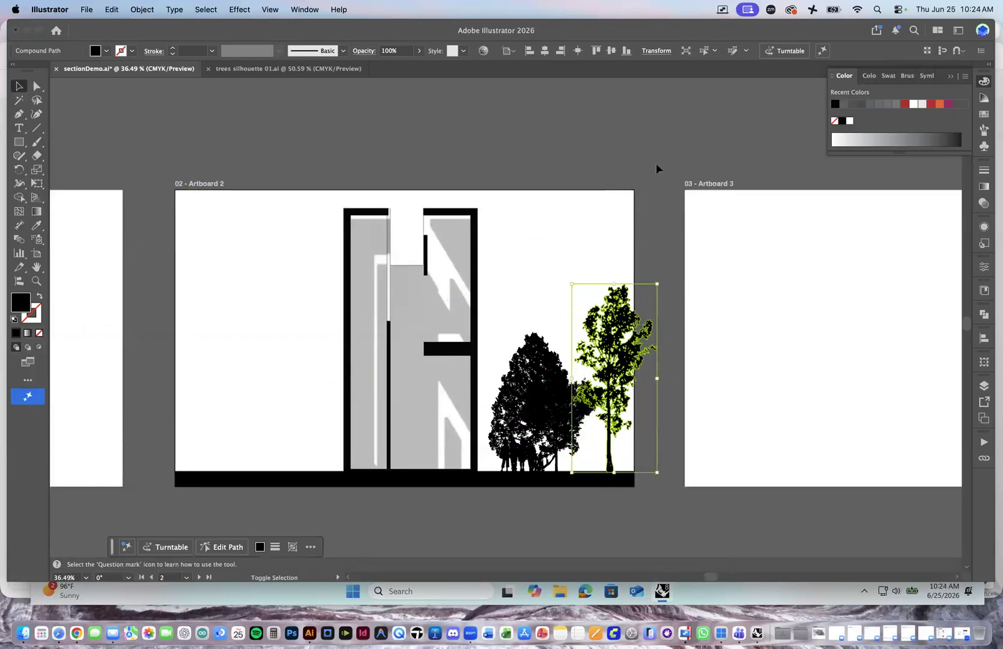
pyautogui.moveTo(589, 306); pyautogui.dragTo(565, 306)
pyautogui.click(653, 223)
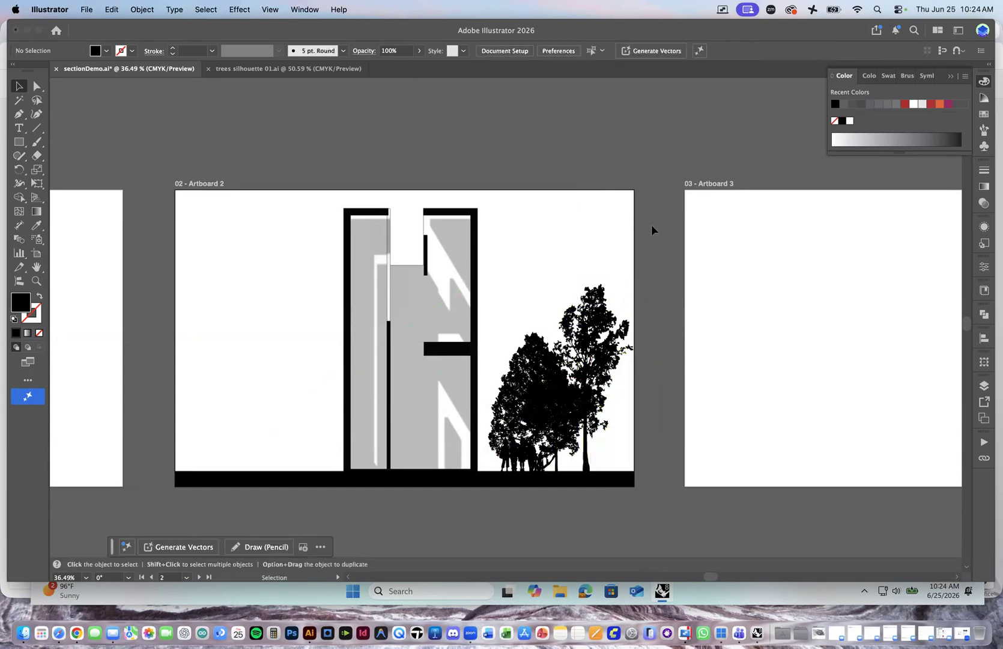
# Try bringing the small spreading tree on Artboard 2 to the front of the stacking order.
pyautogui.click(562, 463)
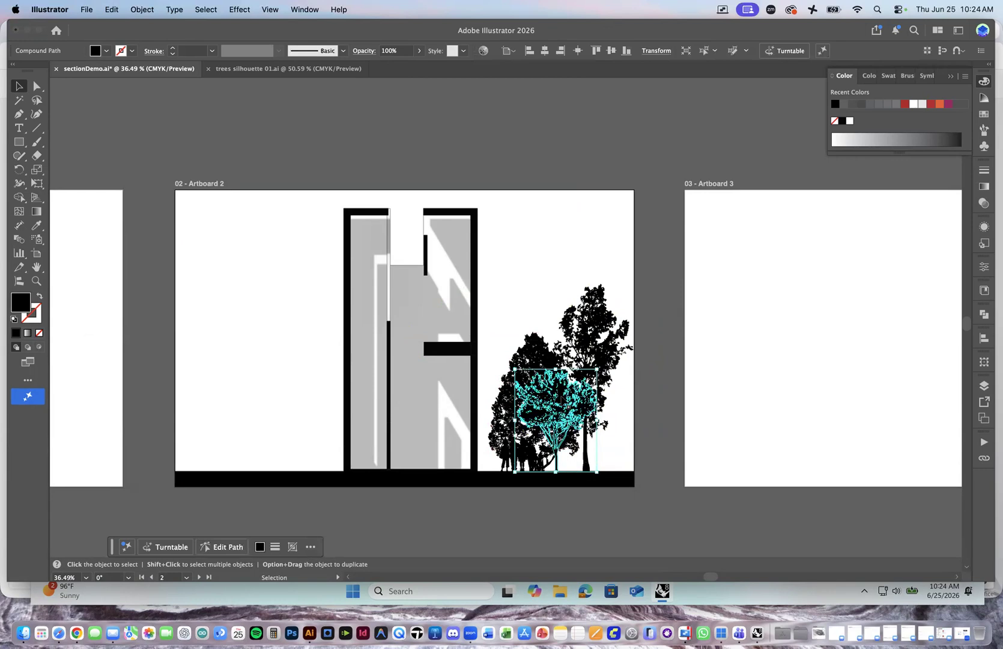
pyautogui.rightClick(561, 398)
pyautogui.moveTo(630, 532)
pyautogui.click(745, 530)
# Show the document's layers and try sending the small spreading tree one level backward.
pyautogui.click(984, 385)
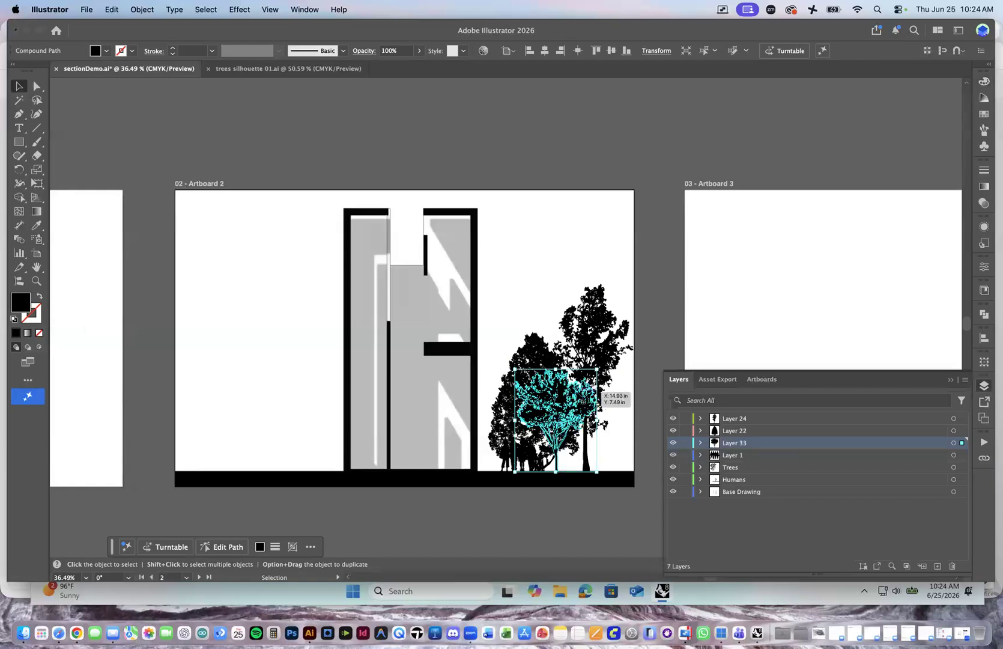
pyautogui.rightClick(565, 401)
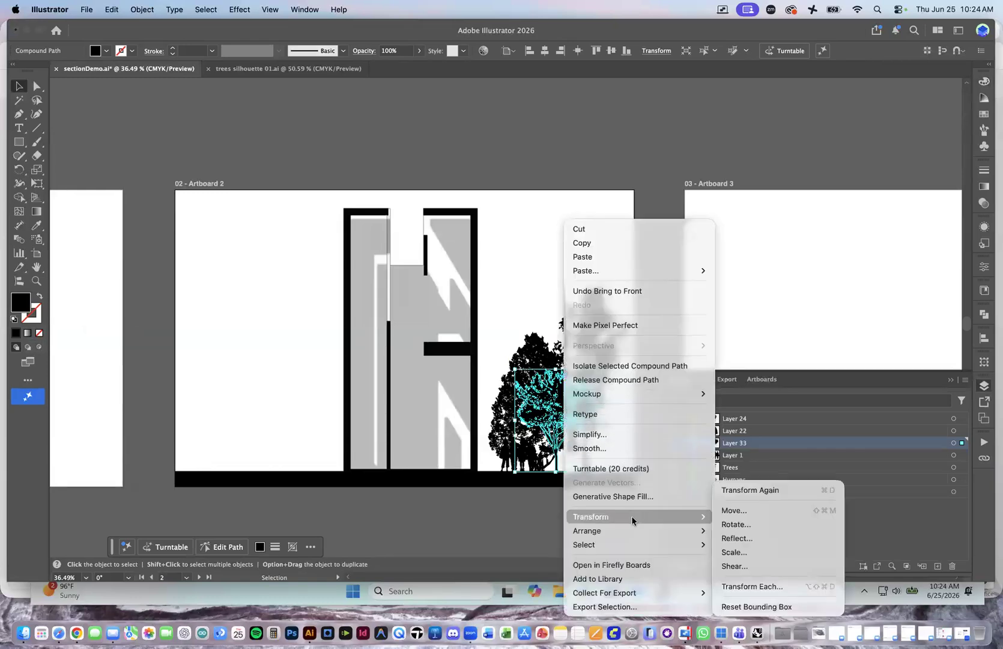
pyautogui.moveTo(645, 530)
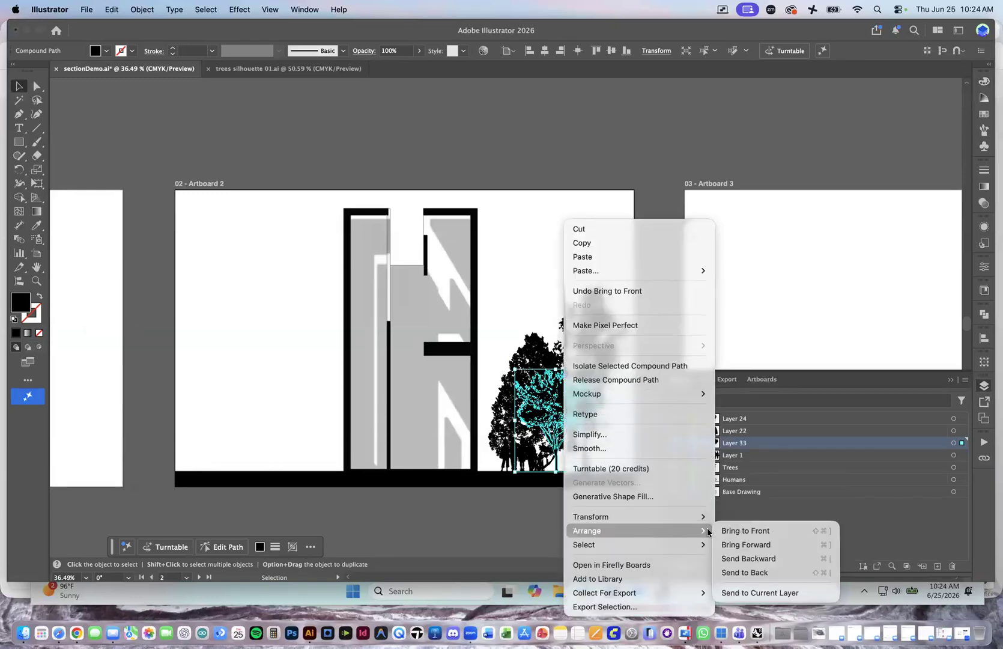
pyautogui.click(750, 560)
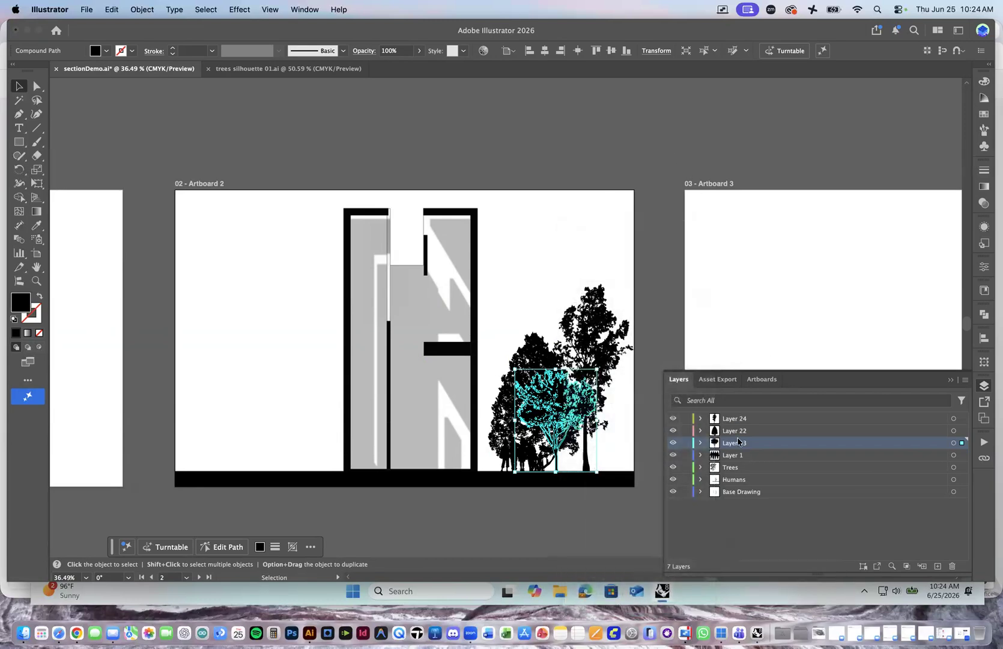
# Reorder the layers so that Layer 33 is topmost and Layer 24 sits below Layer 22.
pyautogui.moveTo(778, 448); pyautogui.dragTo(770, 417)
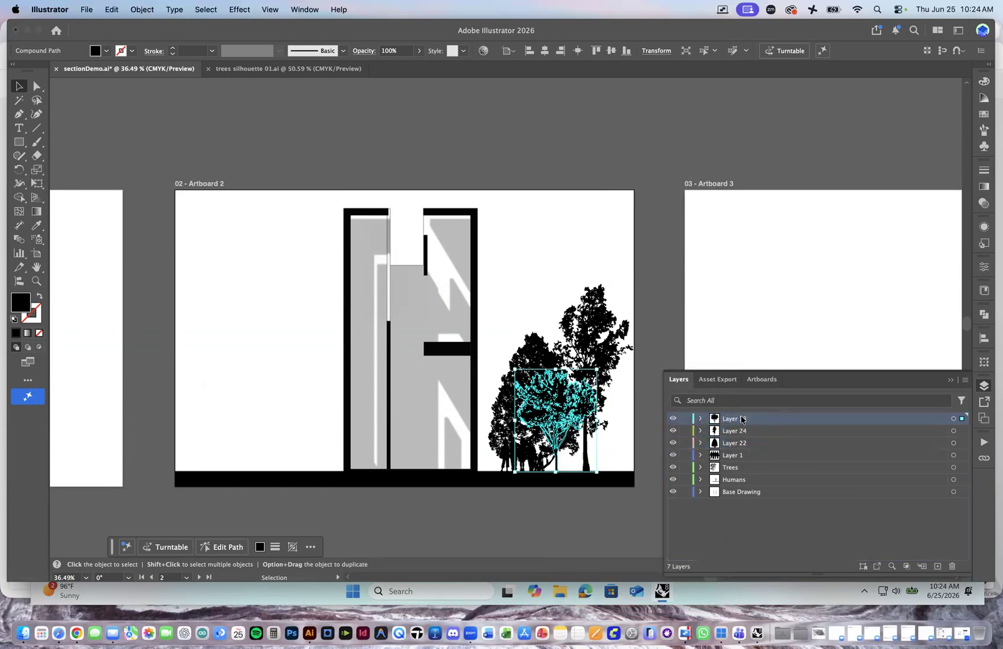
pyautogui.click(748, 433)
pyautogui.moveTo(754, 435); pyautogui.dragTo(743, 444)
# Set the opacity of the tallest tree on Artboard 2 to 41%.
pyautogui.click(623, 324)
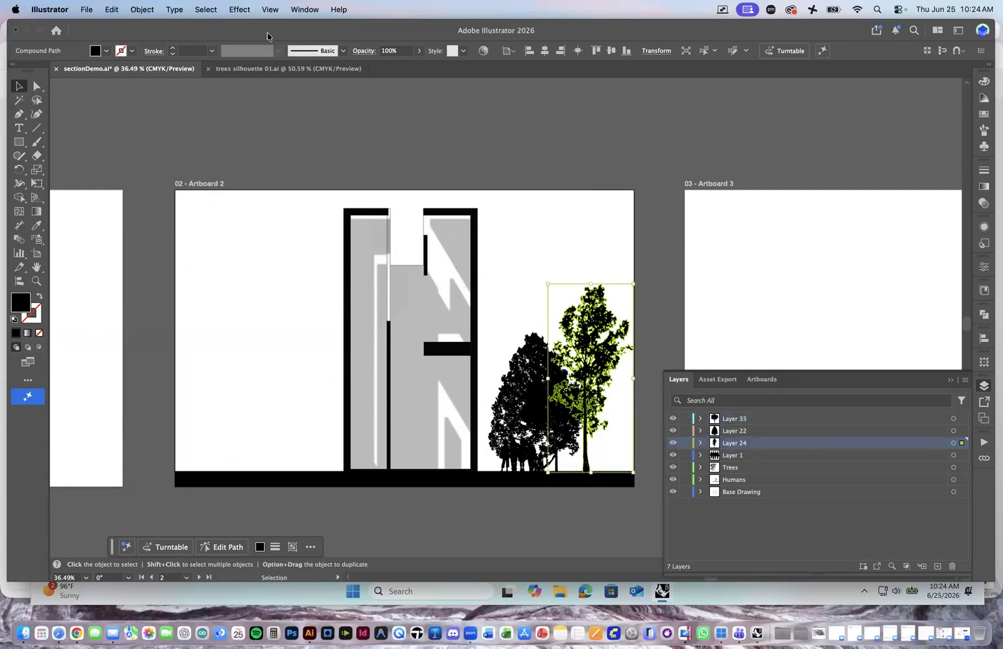
pyautogui.click(419, 51)
pyautogui.moveTo(420, 65); pyautogui.dragTo(392, 70)
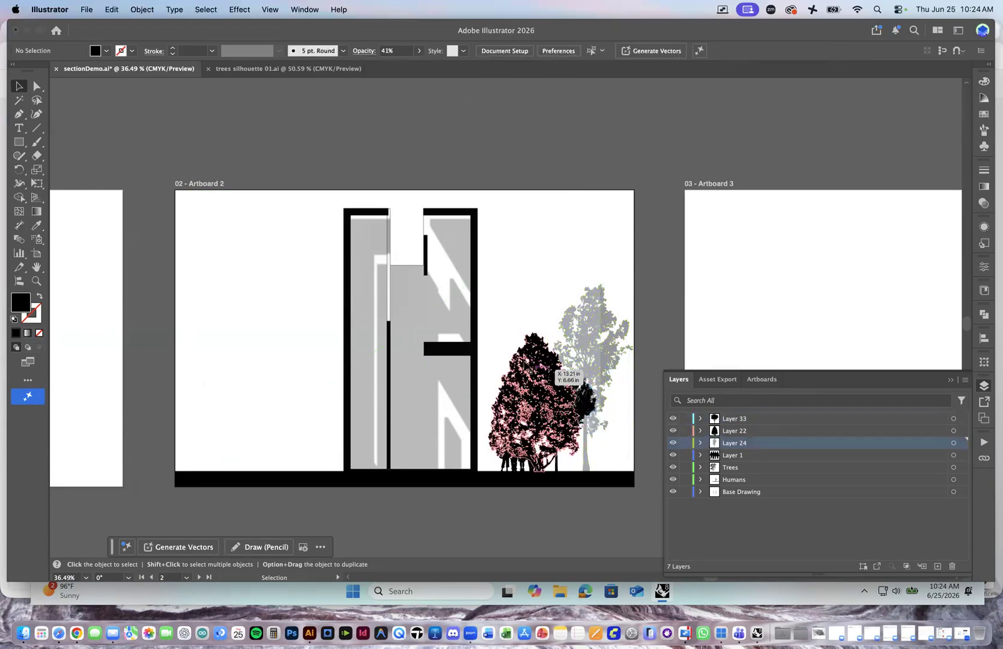
# Set the opacity of the conical tree behind the people to 67%.
pyautogui.click(536, 353)
pyautogui.click(420, 50)
pyautogui.moveTo(416, 65); pyautogui.dragTo(402, 68)
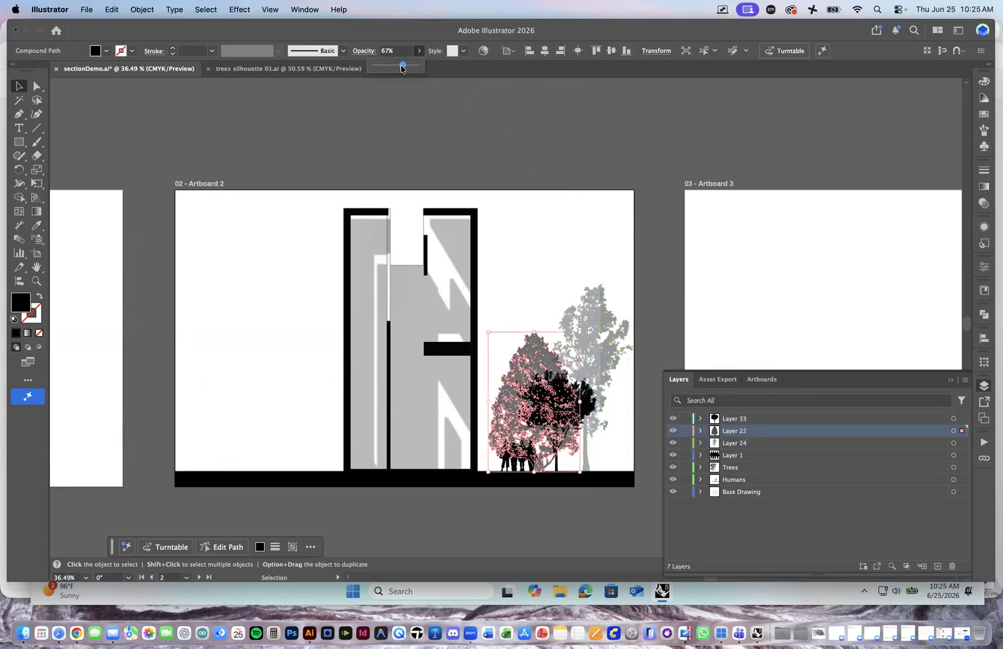
pyautogui.click(525, 142)
# Reduce the tallest tree's opacity to 16%.
pyautogui.click(604, 324)
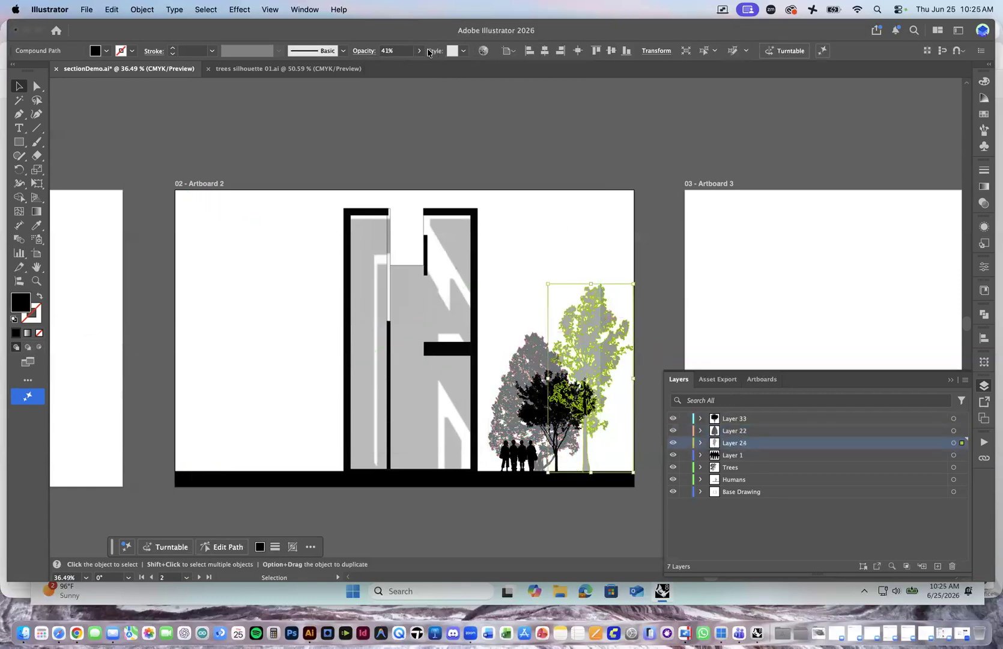
pyautogui.click(420, 51)
pyautogui.moveTo(387, 69); pyautogui.dragTo(381, 69)
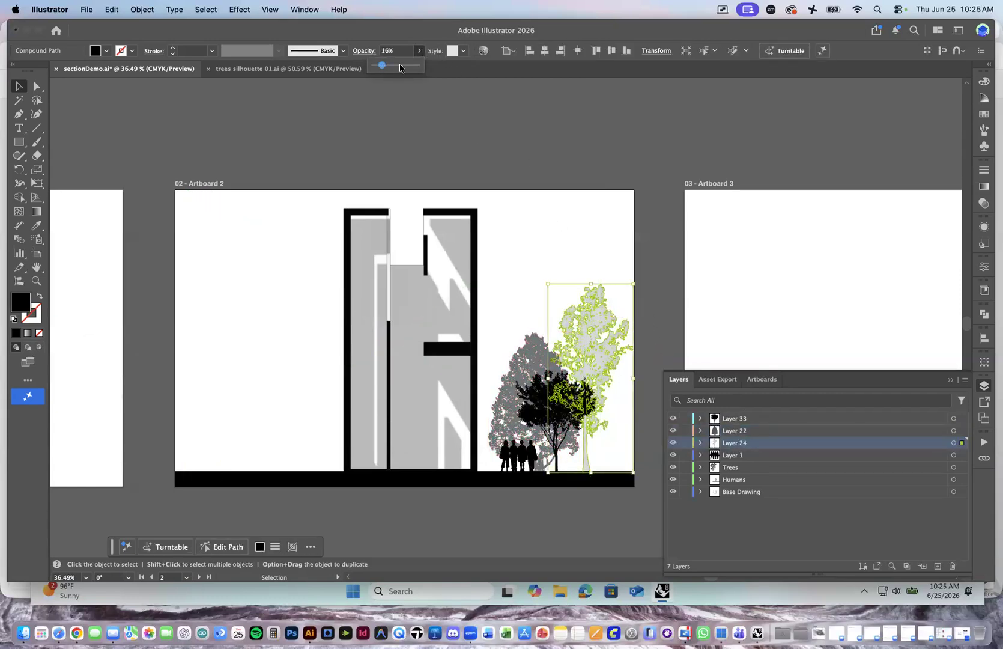
pyautogui.click(572, 142)
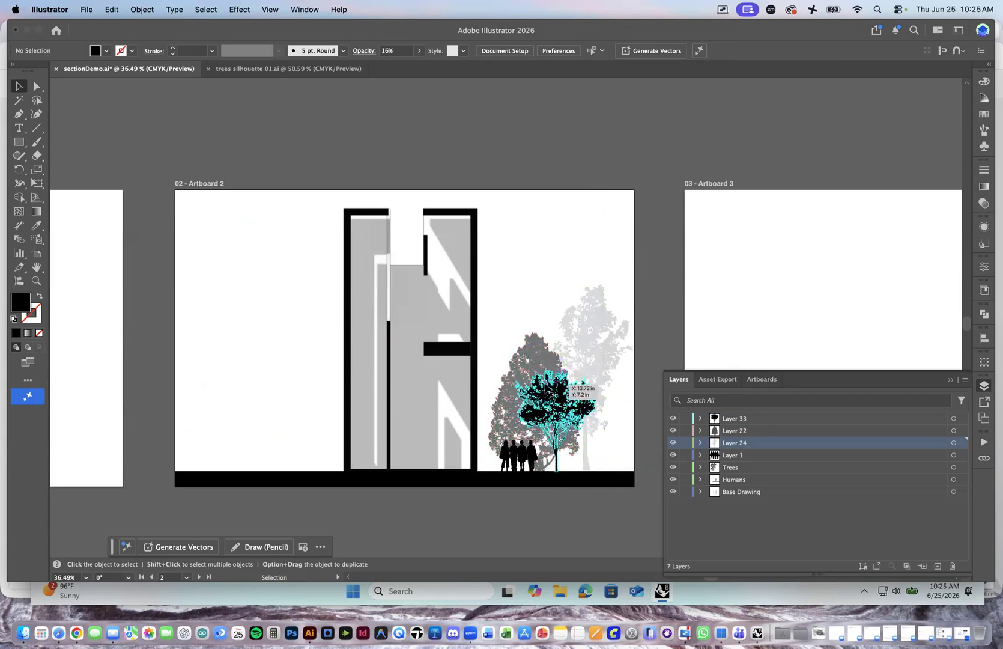
# Reduce the conical tree's opacity to 55%.
pyautogui.click(535, 346)
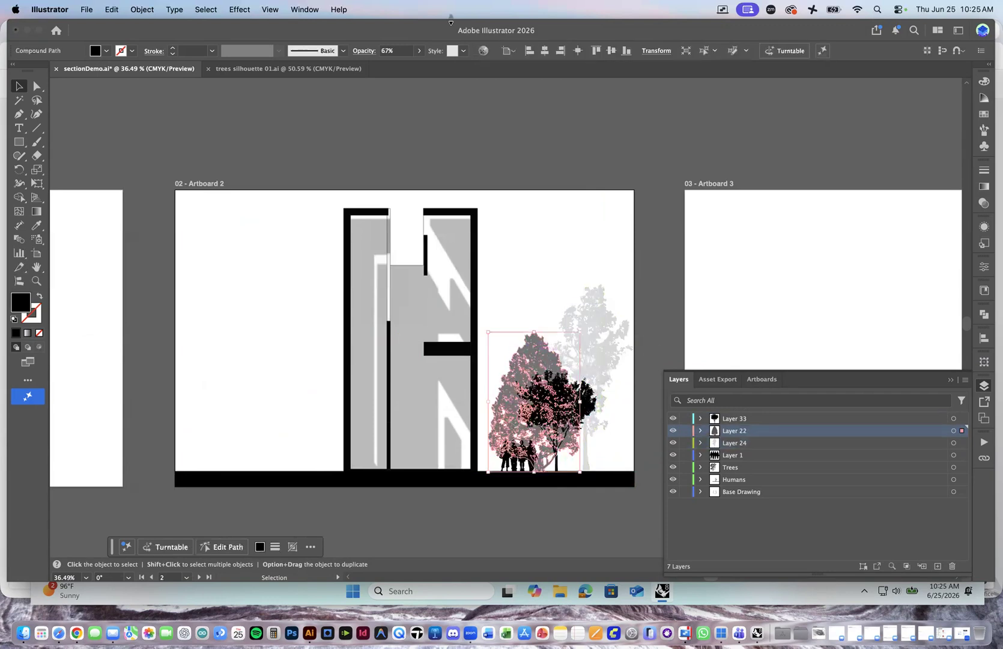
pyautogui.click(418, 51)
pyautogui.moveTo(401, 66); pyautogui.dragTo(398, 69)
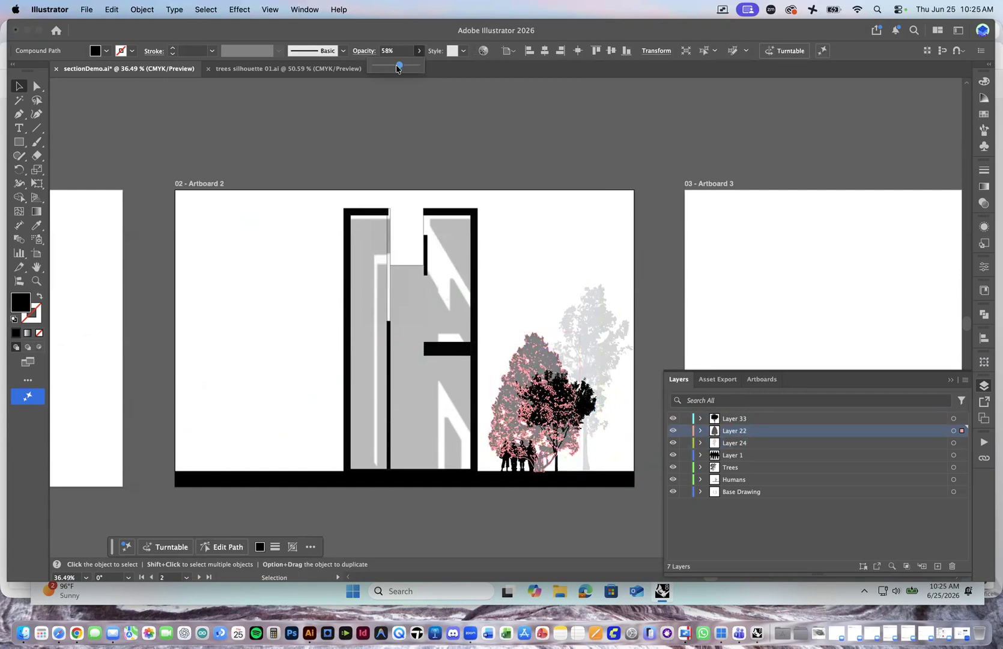
pyautogui.click(474, 127)
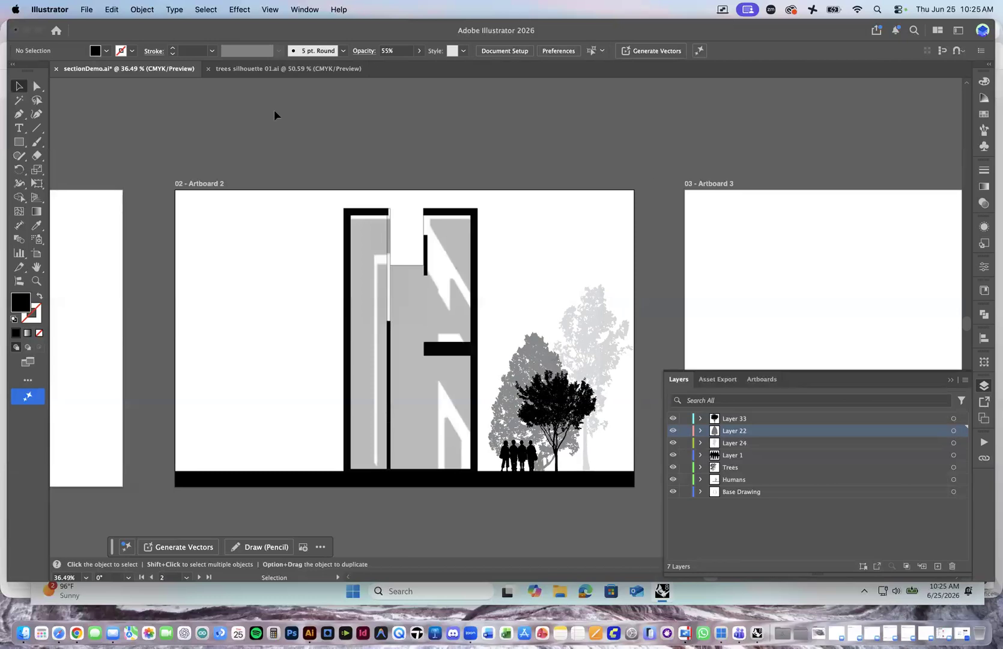
# Reopen the recent file Groups of people [Converted] (1).ai.
pyautogui.click(88, 10)
pyautogui.moveTo(96, 72)
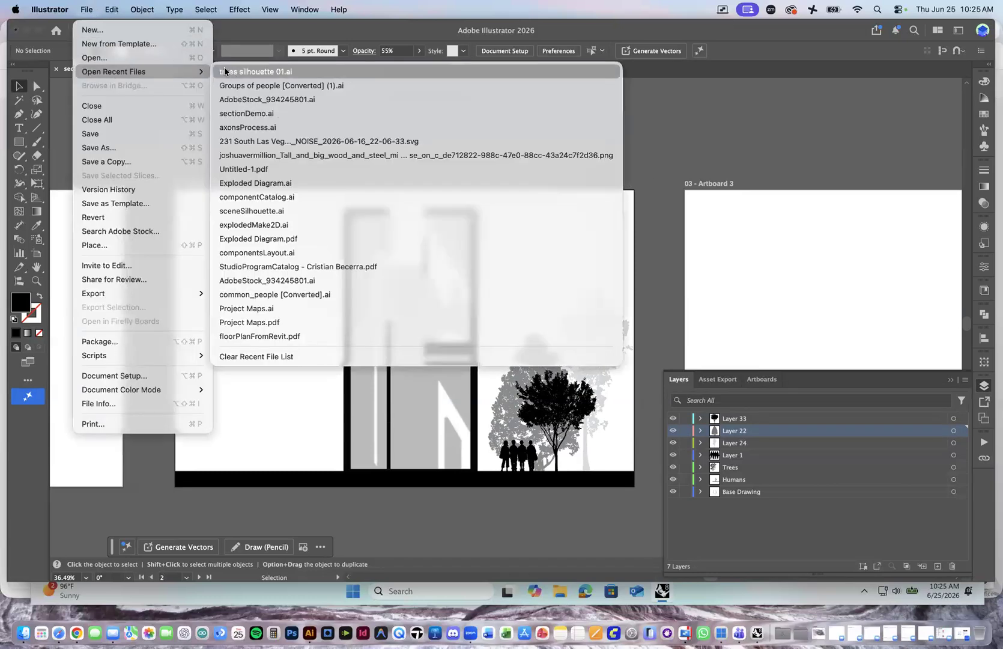
pyautogui.click(282, 87)
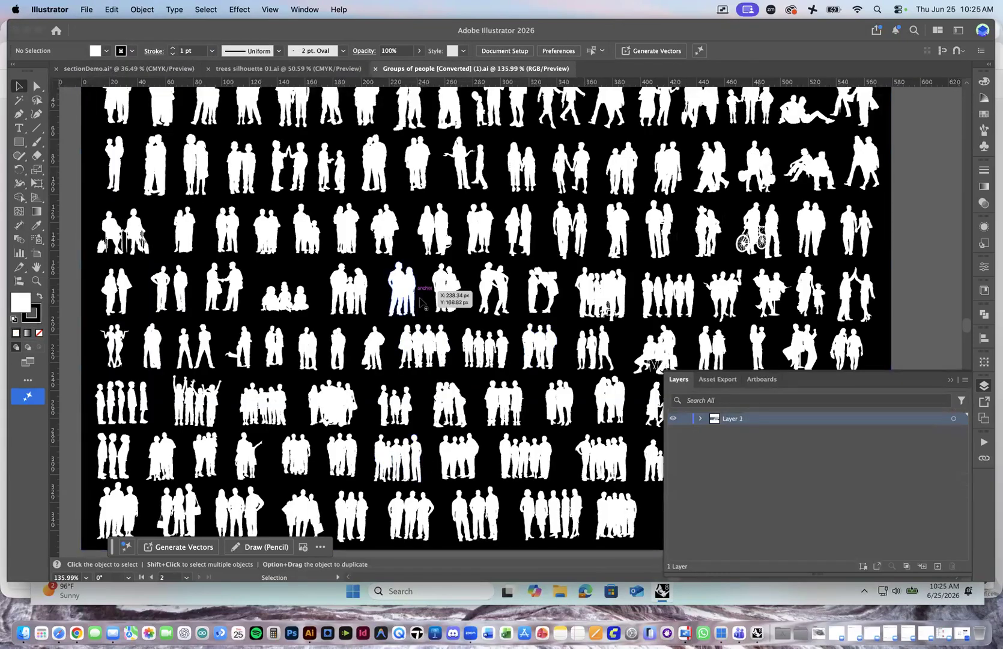
# Copy the fourth group in the third row of black people silhouettes on the white artboard.
pyautogui.scroll(-5, 498, 256)
pyautogui.hscroll(-3, 515, 254)
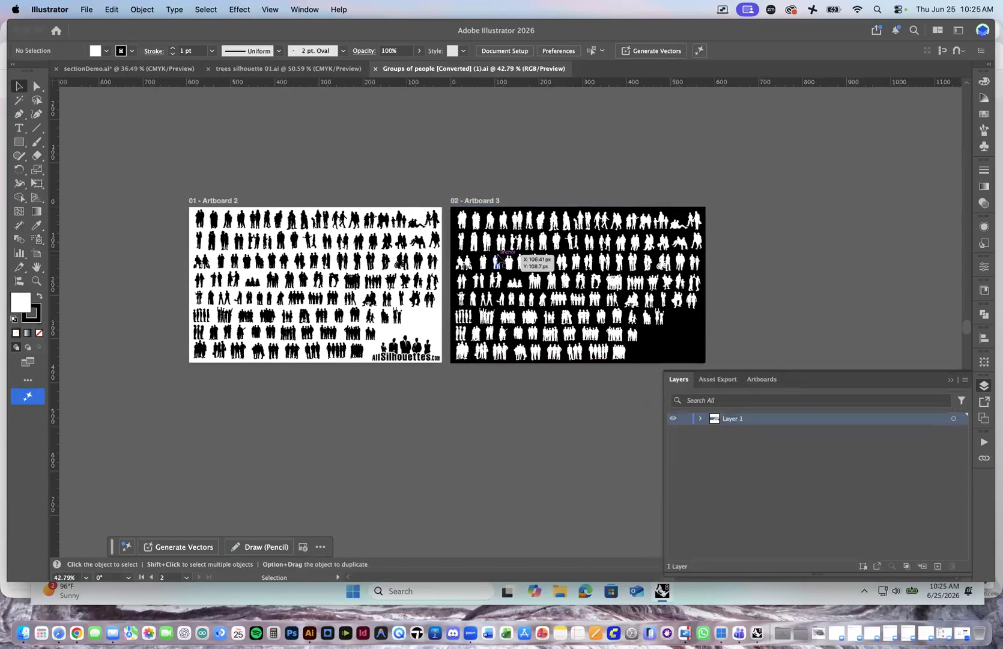
pyautogui.scroll(4, 230, 366)
pyautogui.scroll(4, 229, 367)
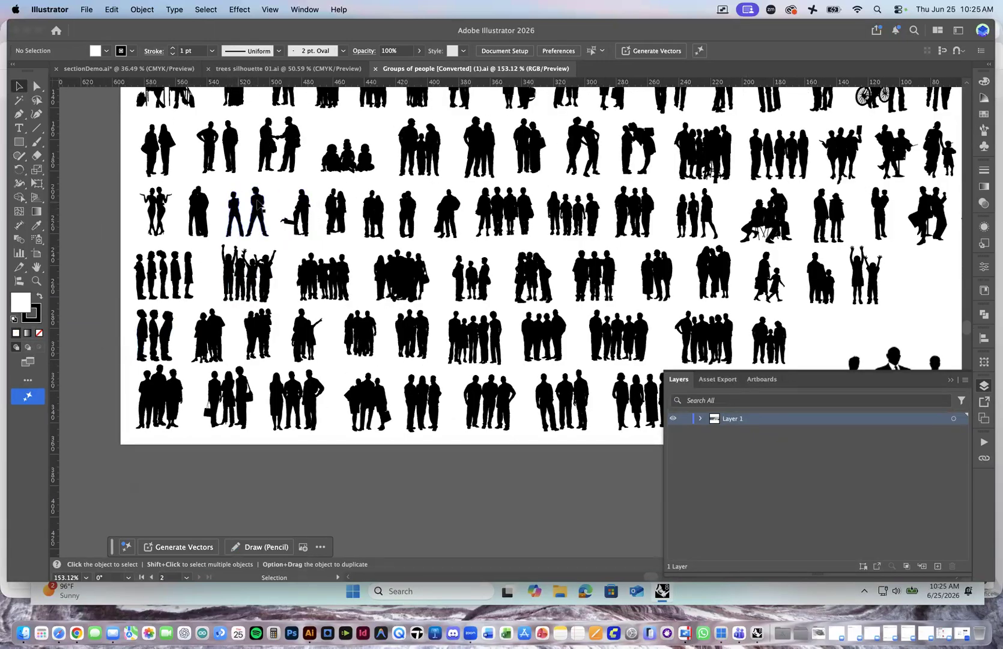
pyautogui.moveTo(265, 204); pyautogui.dragTo(266, 383)
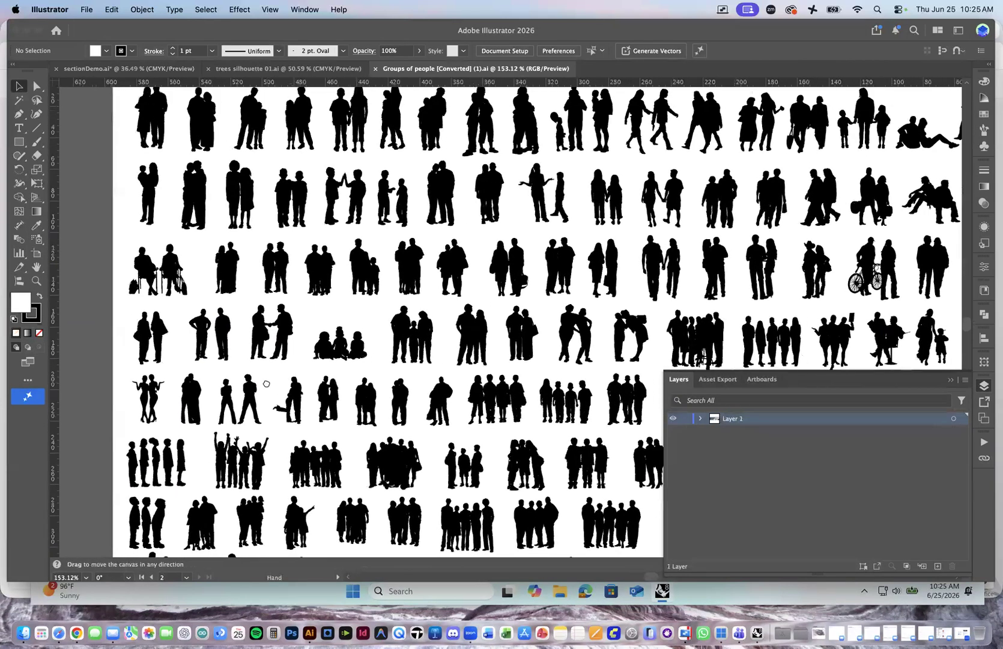
pyautogui.scroll(3, 281, 271)
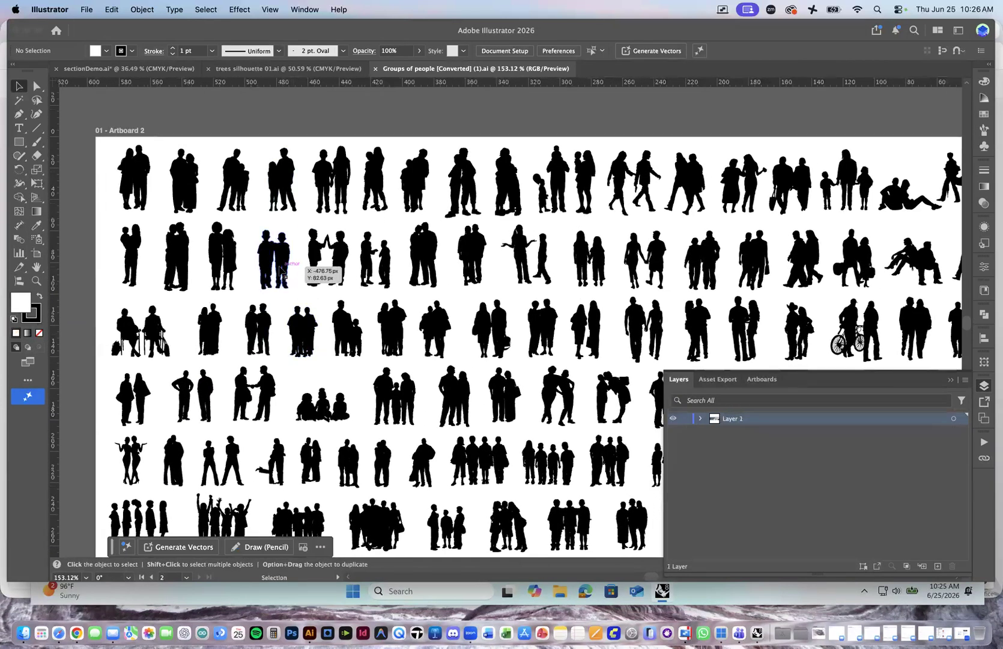
pyautogui.click(299, 331)
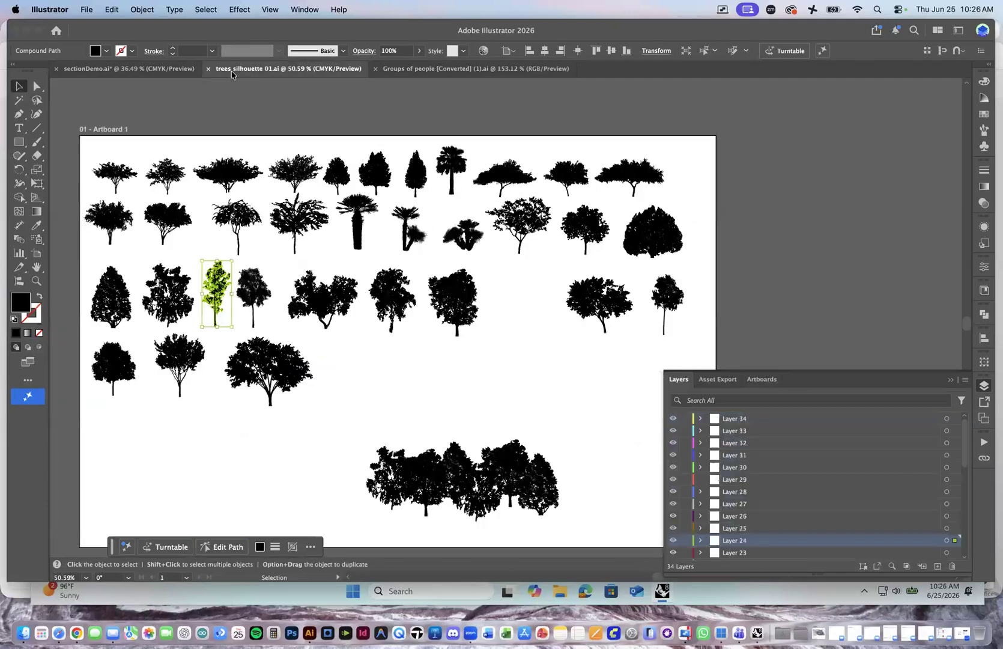
# Paste the copied couple into sectionDemo.ai, enlarge it and stand it on the ground floor inside the building section.
pyautogui.click(233, 72)
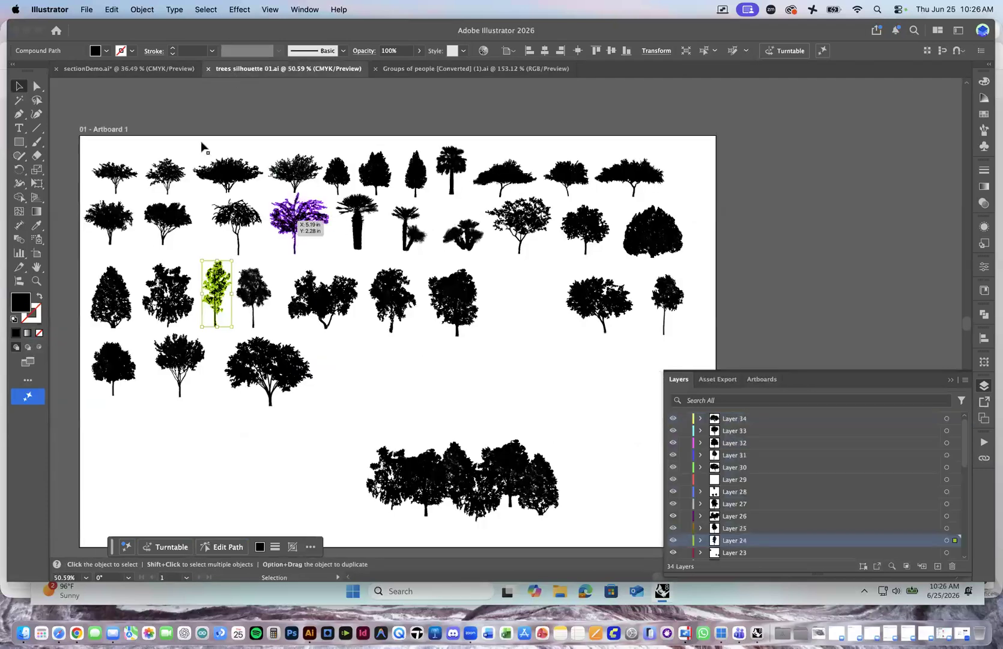
pyautogui.click(160, 71)
pyautogui.press('super+v')
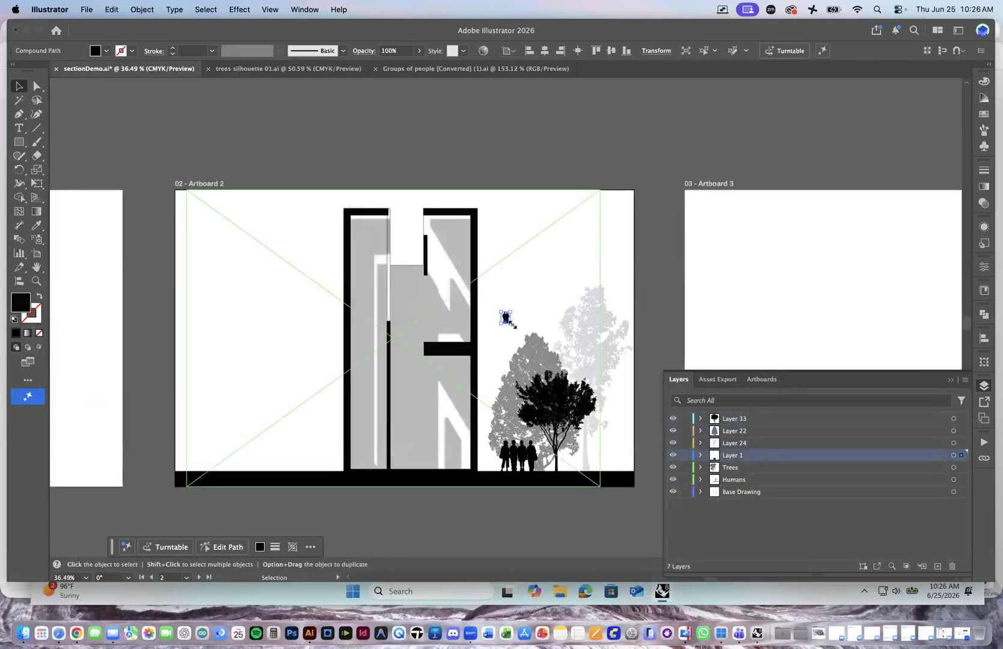
pyautogui.moveTo(508, 322); pyautogui.dragTo(341, 441)
pyautogui.scroll(3, 494, 456)
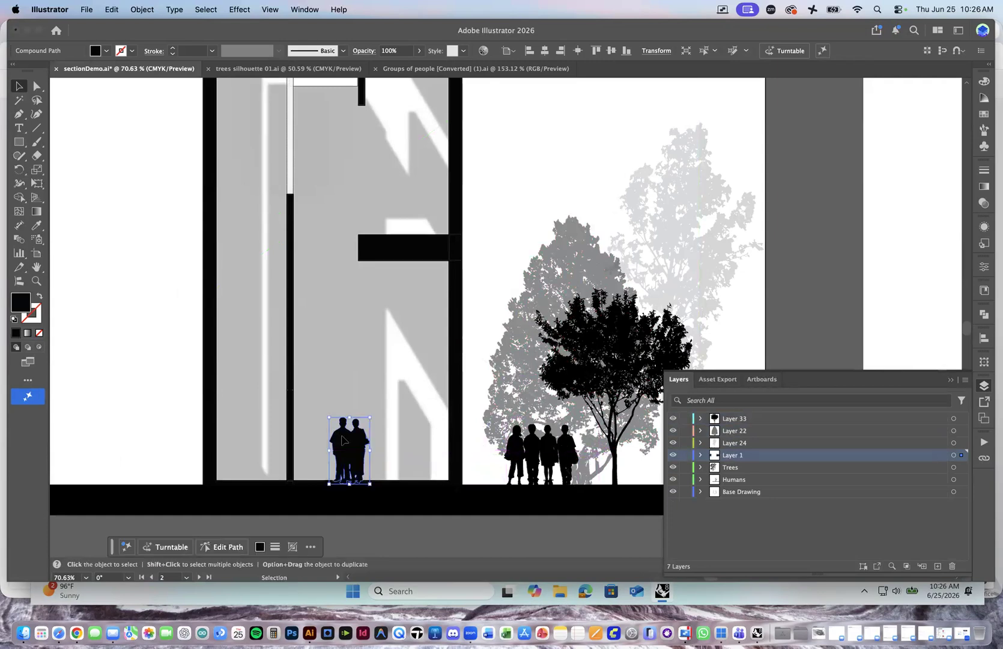
# Copy the group of three men with hands on hips from the bottom row of black silhouettes in Groups of people [Converted] (1).ai.
pyautogui.click(475, 69)
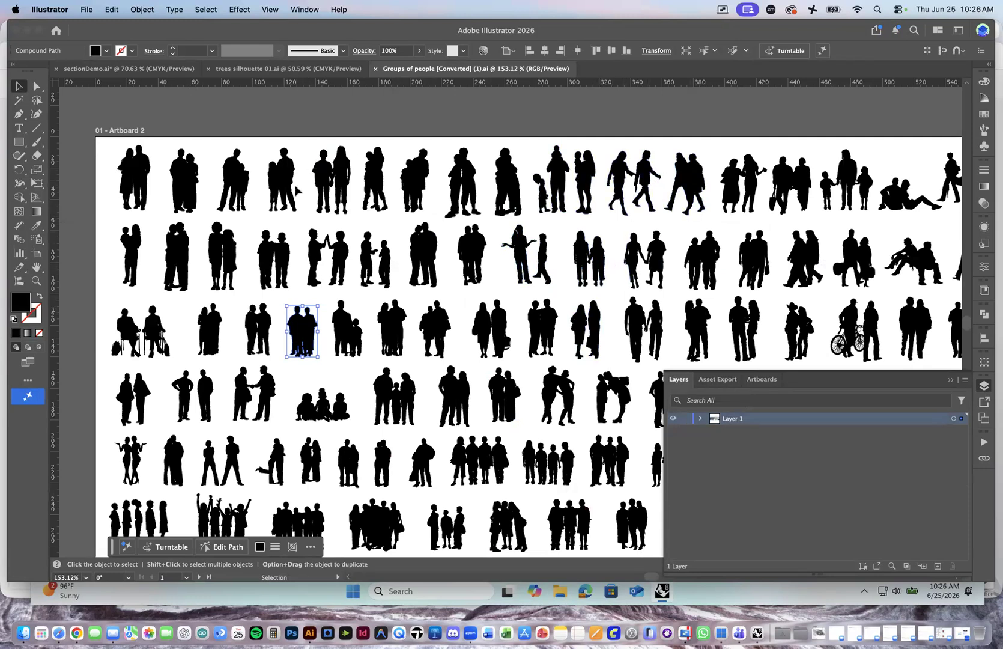
pyautogui.moveTo(449, 284); pyautogui.dragTo(269, 235)
pyautogui.moveTo(473, 247); pyautogui.dragTo(356, 241)
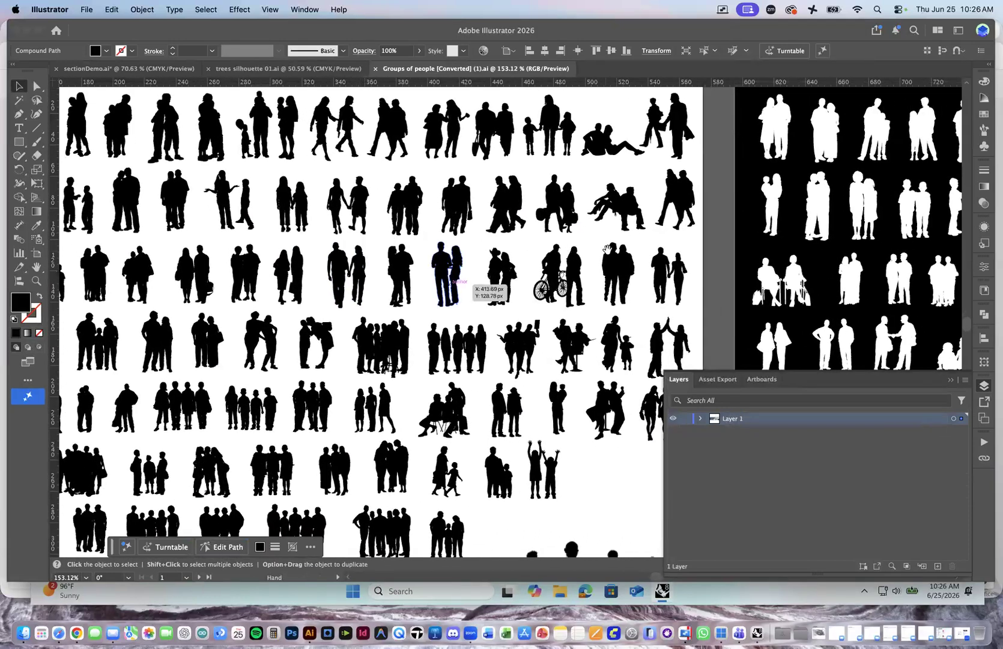
pyautogui.moveTo(572, 272); pyautogui.dragTo(561, 237)
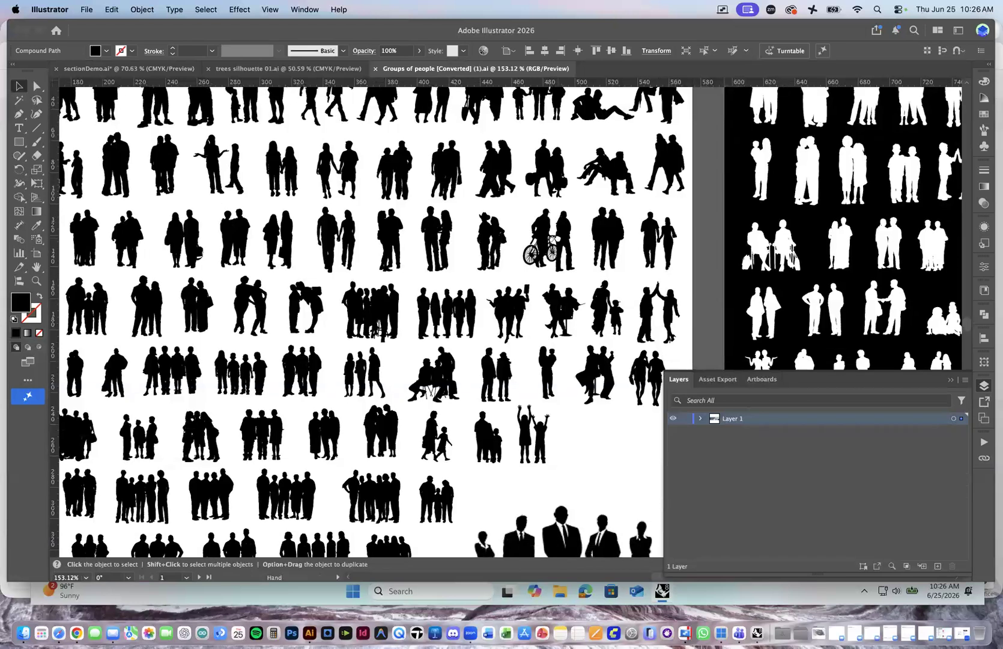
pyautogui.moveTo(480, 332); pyautogui.dragTo(548, 233)
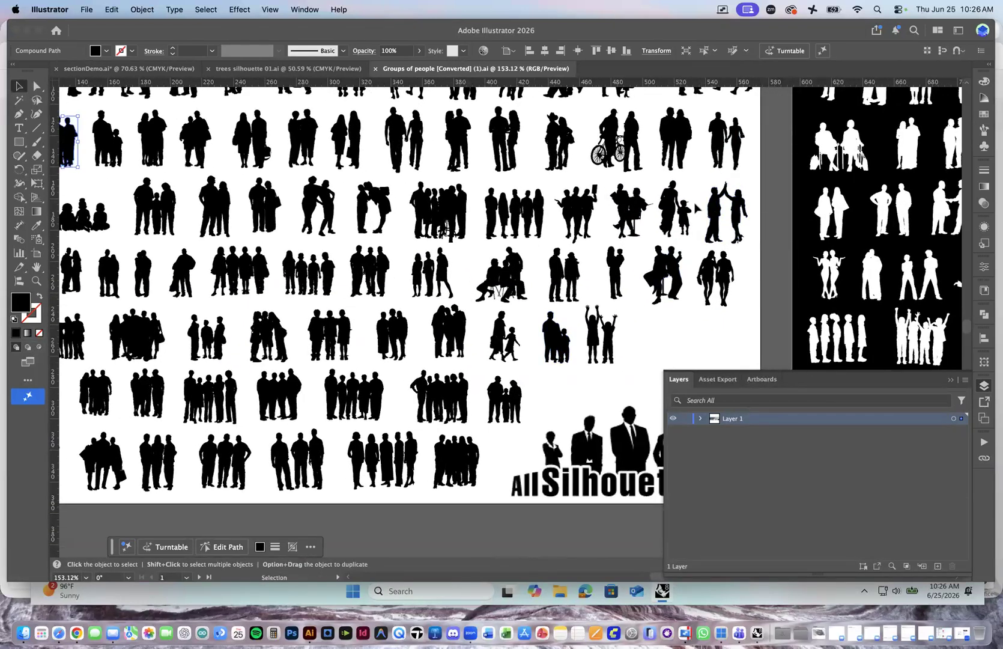
pyautogui.moveTo(715, 207); pyautogui.dragTo(934, 197)
pyautogui.moveTo(663, 312); pyautogui.dragTo(777, 309)
pyautogui.moveTo(640, 322); pyautogui.dragTo(558, 340)
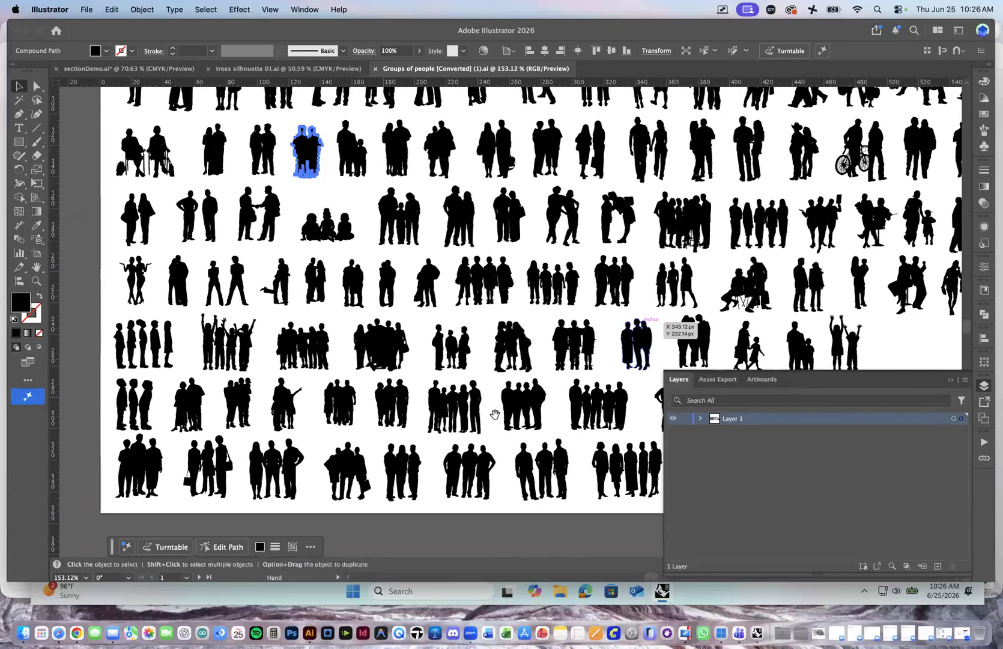
pyautogui.click(484, 474)
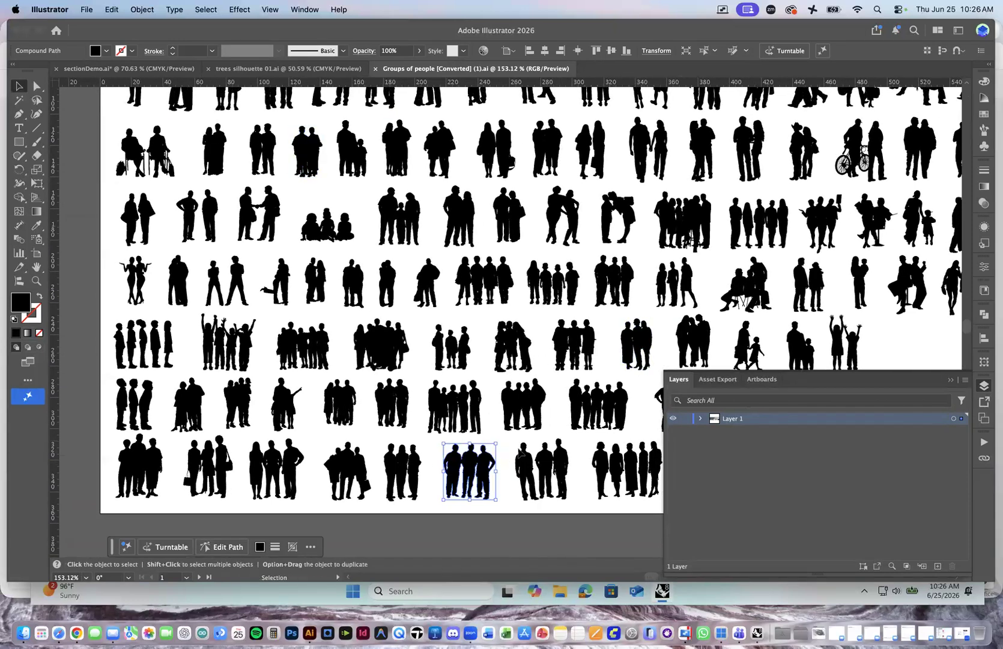
pyautogui.press('super+c')
# Paste the copied trio into sectionDemo.ai, stand it beside the couple on the ground floor, and enlarge the couple slightly.
pyautogui.click(129, 69)
pyautogui.press('super+v')
pyautogui.moveTo(501, 317); pyautogui.dragTo(437, 417)
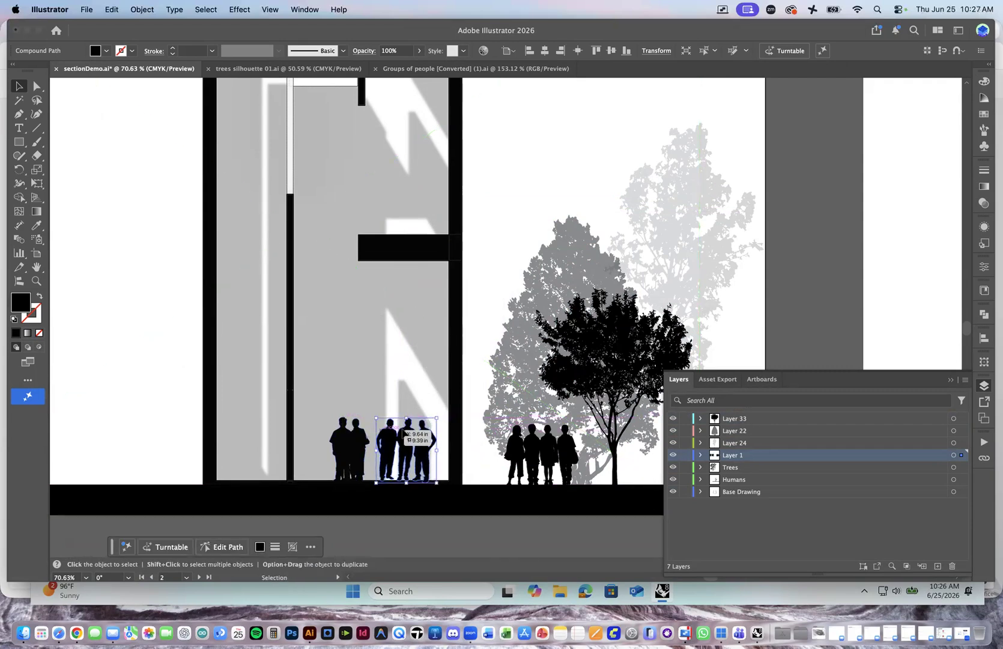
pyautogui.click(343, 442)
pyautogui.moveTo(327, 415); pyautogui.dragTo(324, 407)
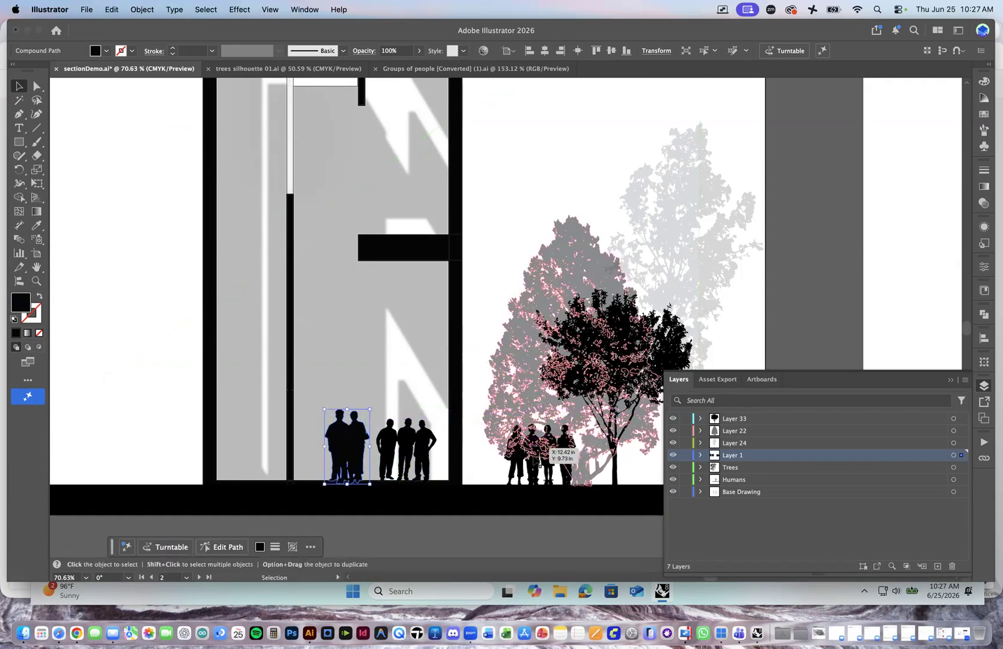
# Enlarge the trio, move it onto the building's upper floor slab and nudge it up so the feet meet the slab.
pyautogui.click(401, 444)
pyautogui.moveTo(377, 418); pyautogui.dragTo(405, 192)
pyautogui.hscroll(-1, 405, 192)
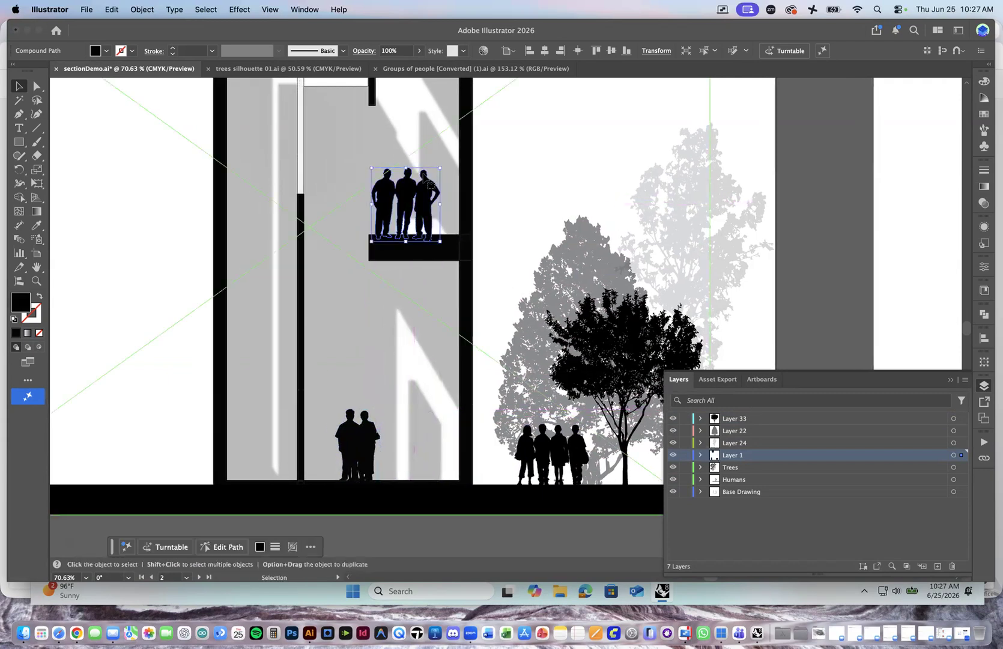
pyautogui.press('Up')
pyautogui.press('Up')
pyautogui.press('Up')
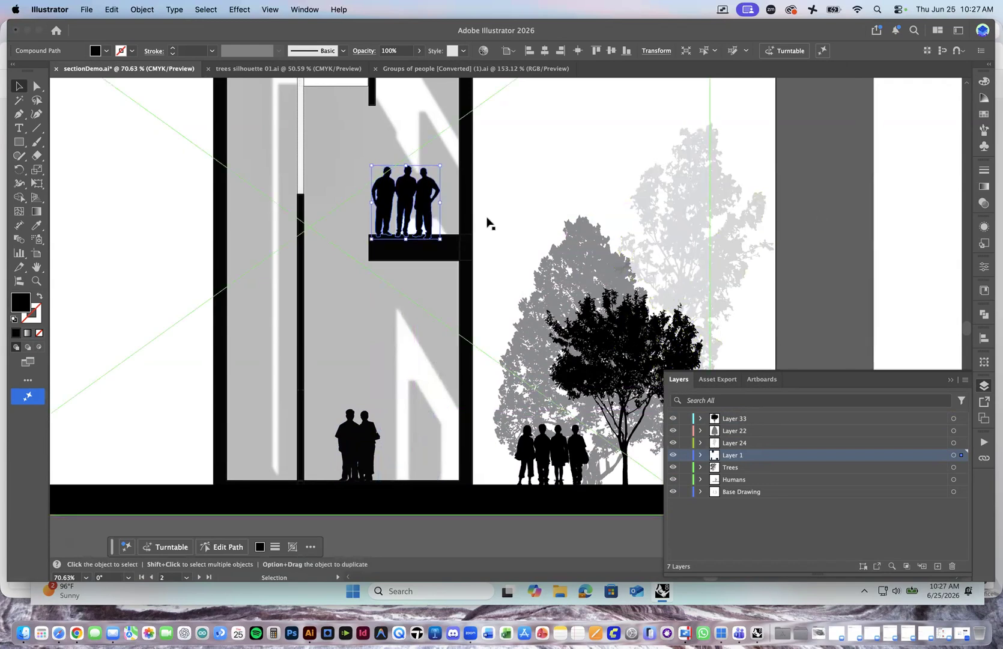
pyautogui.click(941, 204)
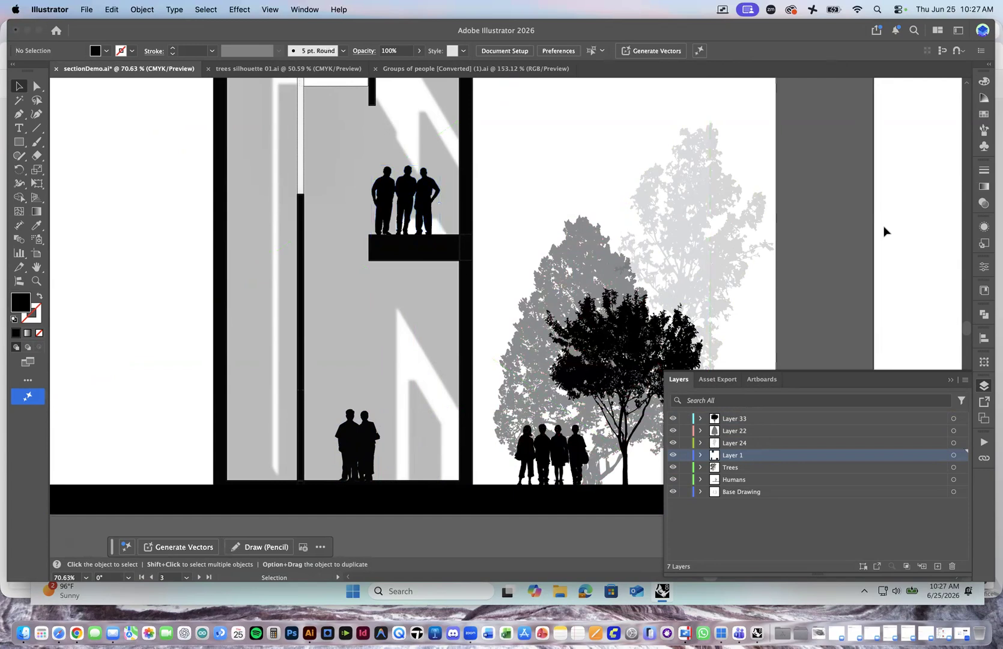
# Rotate the trio on the upper floor slab very slightly counterclockwise, leaving nothing selected.
pyautogui.scroll(-3, 884, 231)
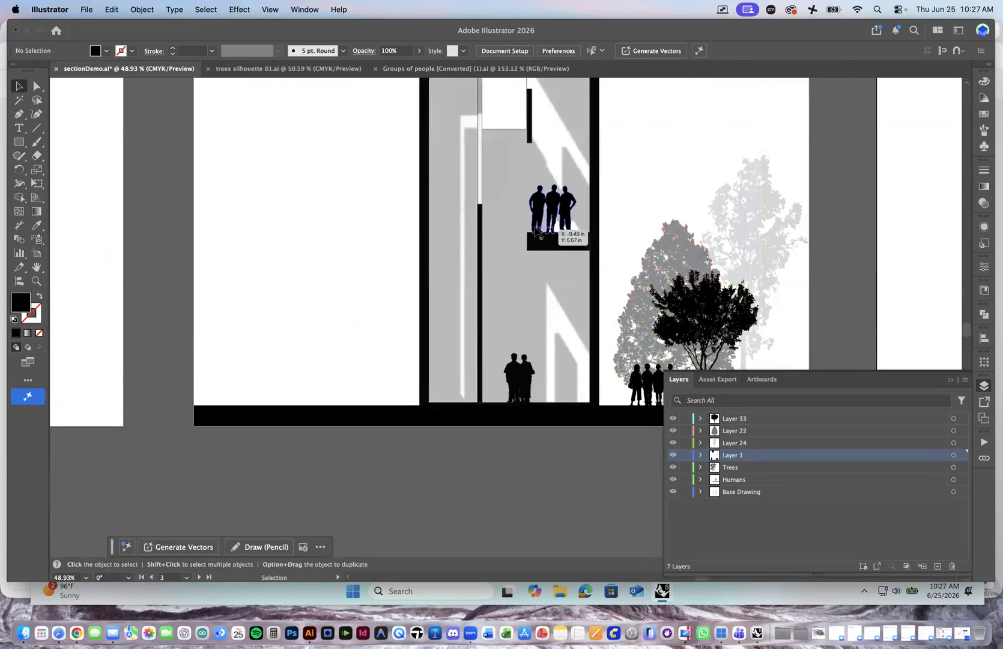
pyautogui.scroll(4, 540, 225)
pyautogui.scroll(1, 540, 226)
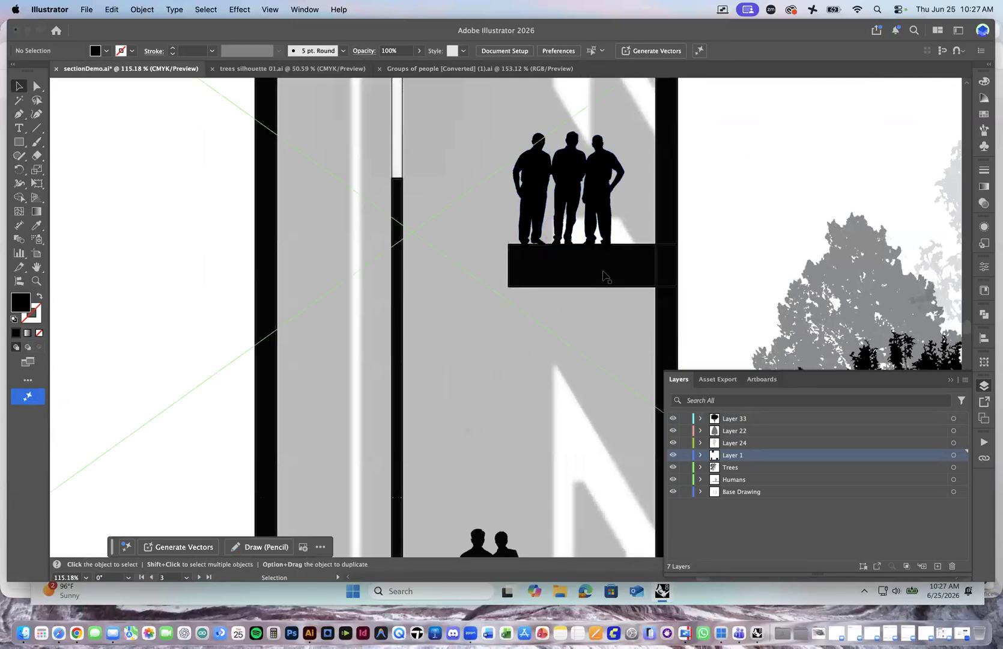
pyautogui.click(534, 215)
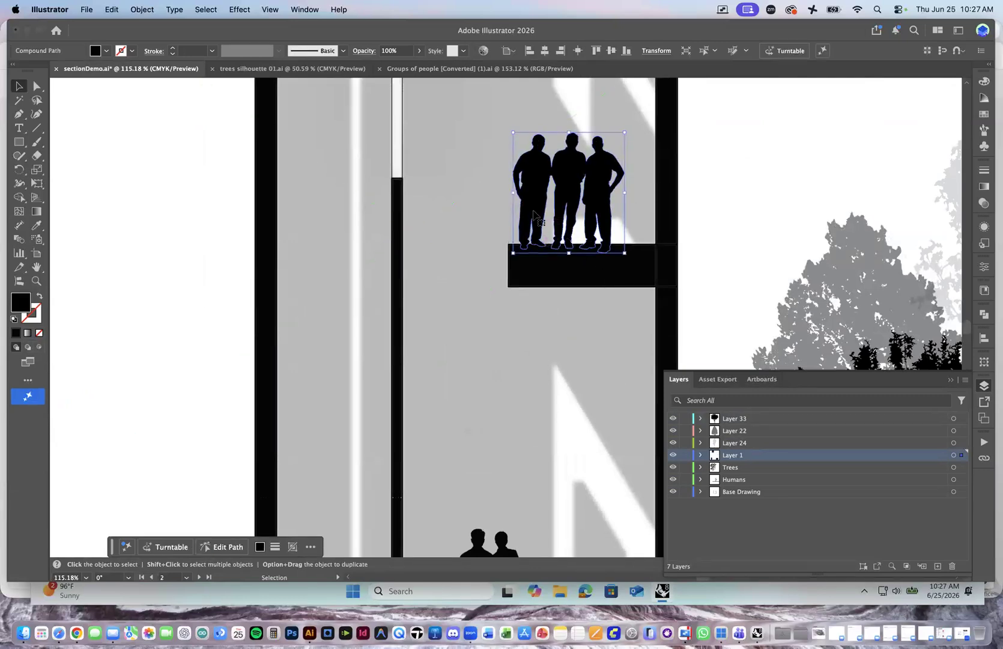
pyautogui.moveTo(627, 124); pyautogui.dragTo(628, 123)
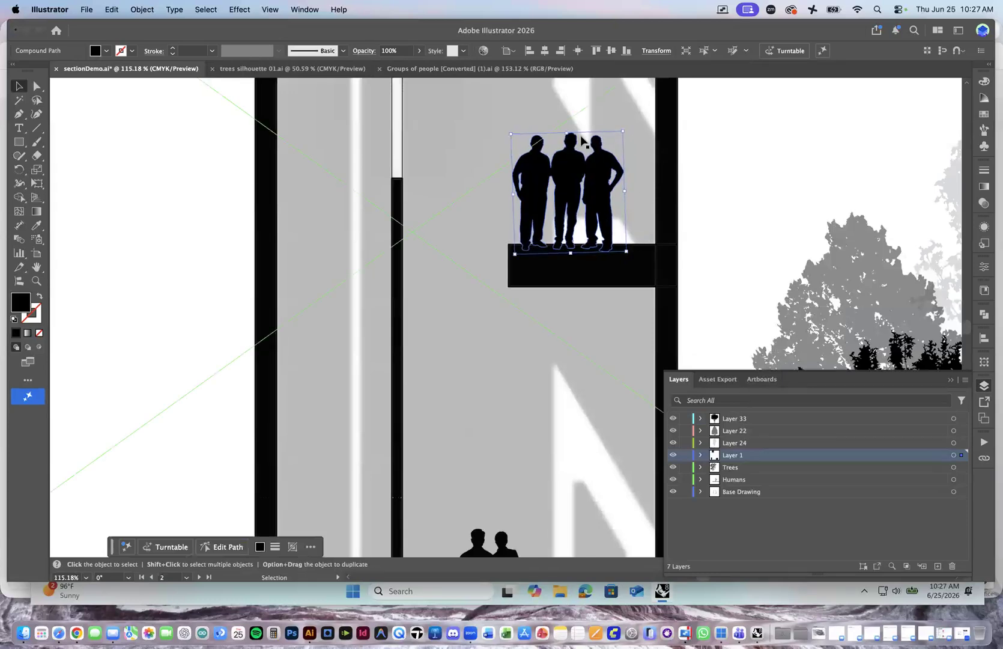
pyautogui.click(115, 207)
pyautogui.scroll(-6, 144, 252)
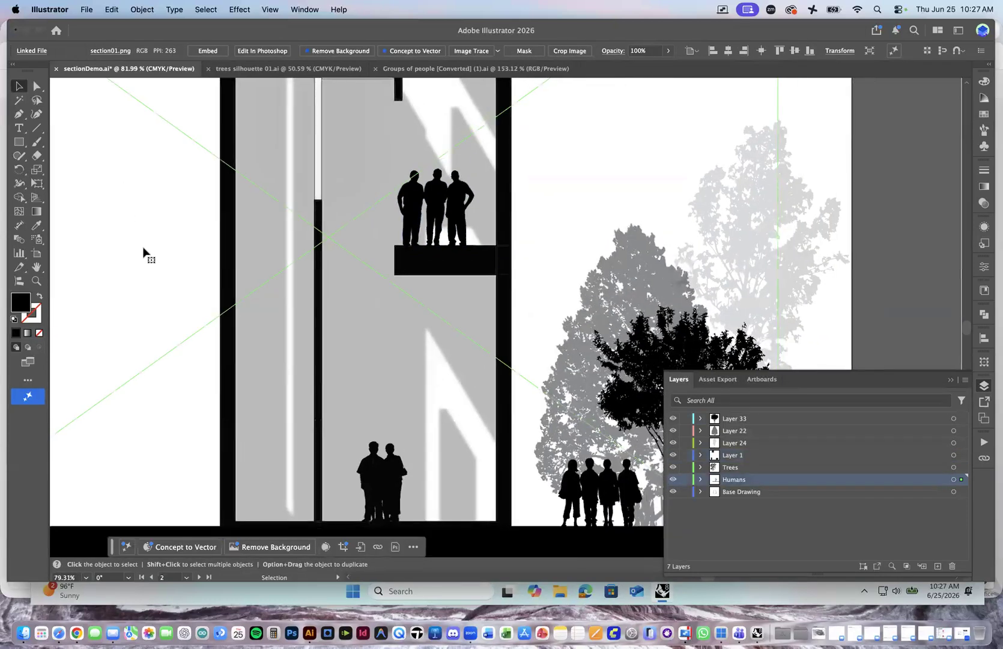
pyautogui.scroll(-3, 144, 253)
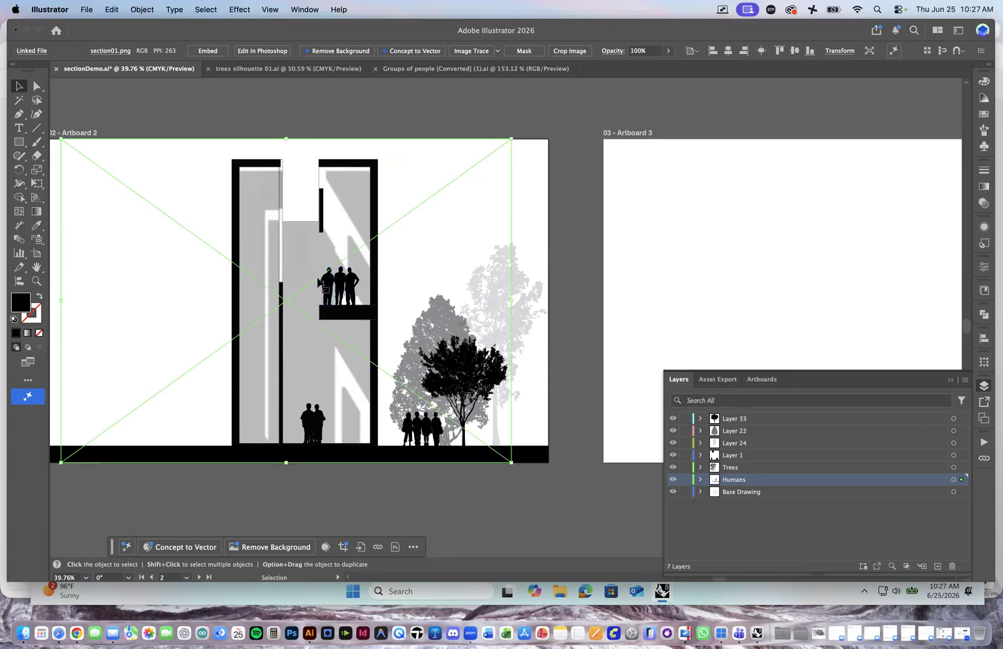
pyautogui.click(575, 177)
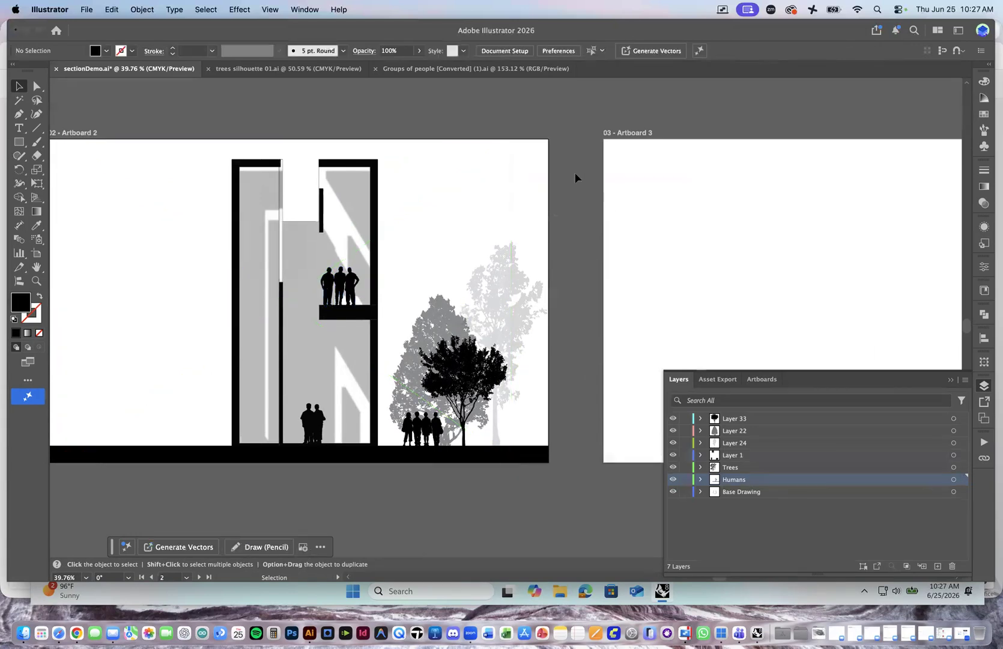
pyautogui.scroll(-2, 575, 177)
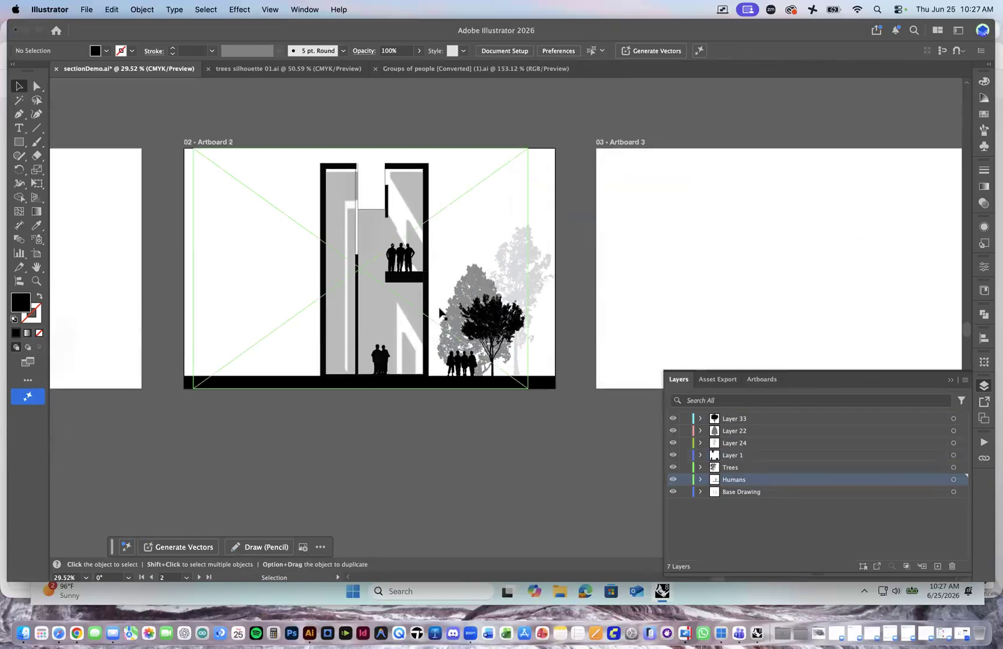
# Copy the second tree in the third row of trees silhouette 01.ai and paste it into sectionDemo.ai.
pyautogui.click(284, 69)
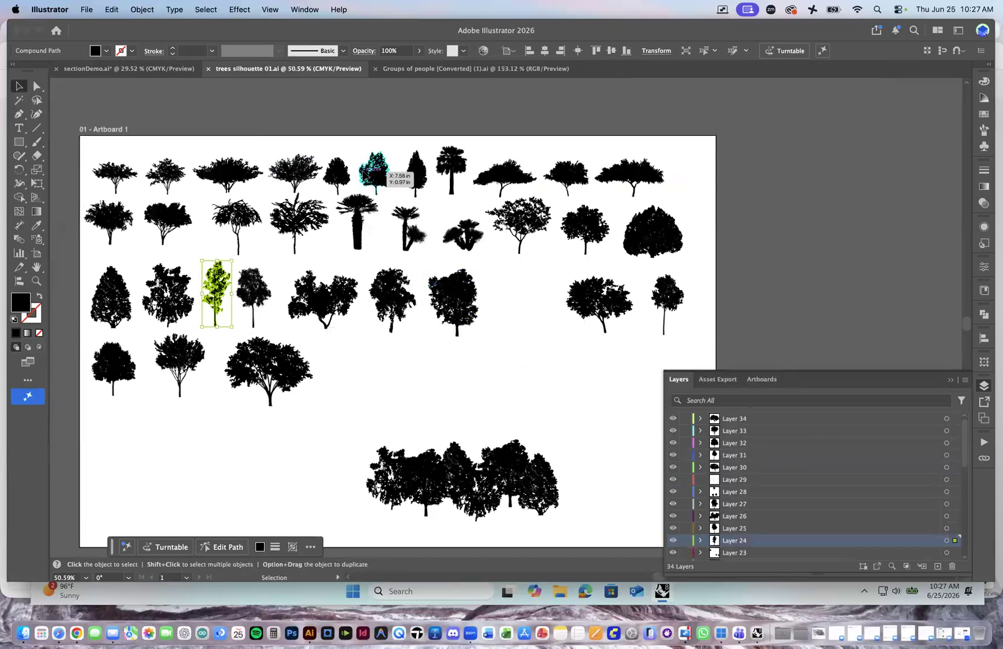
pyautogui.click(126, 68)
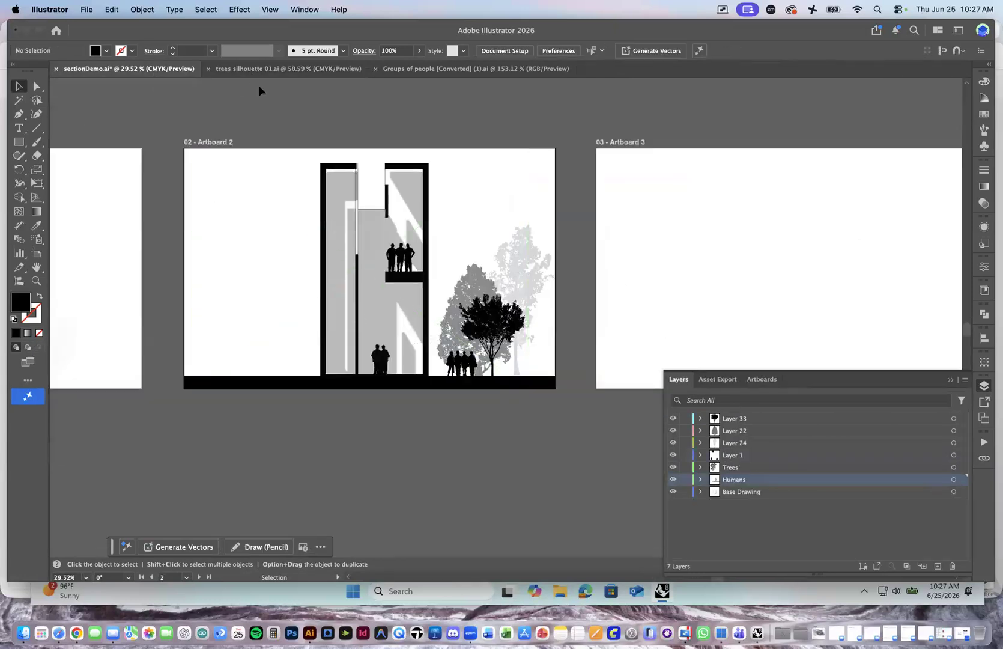
pyautogui.click(253, 68)
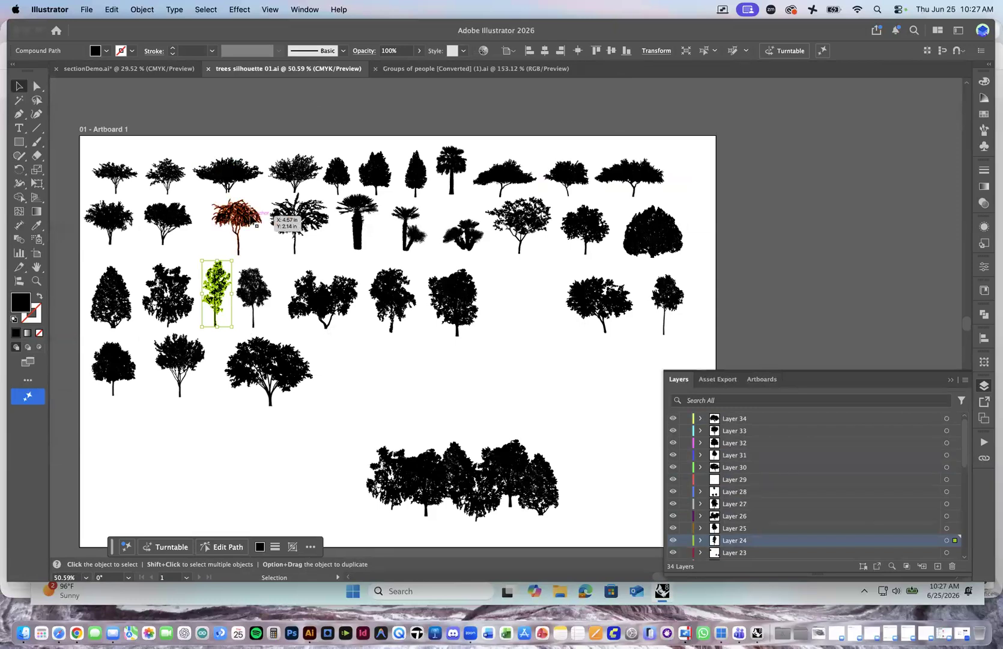
pyautogui.click(178, 290)
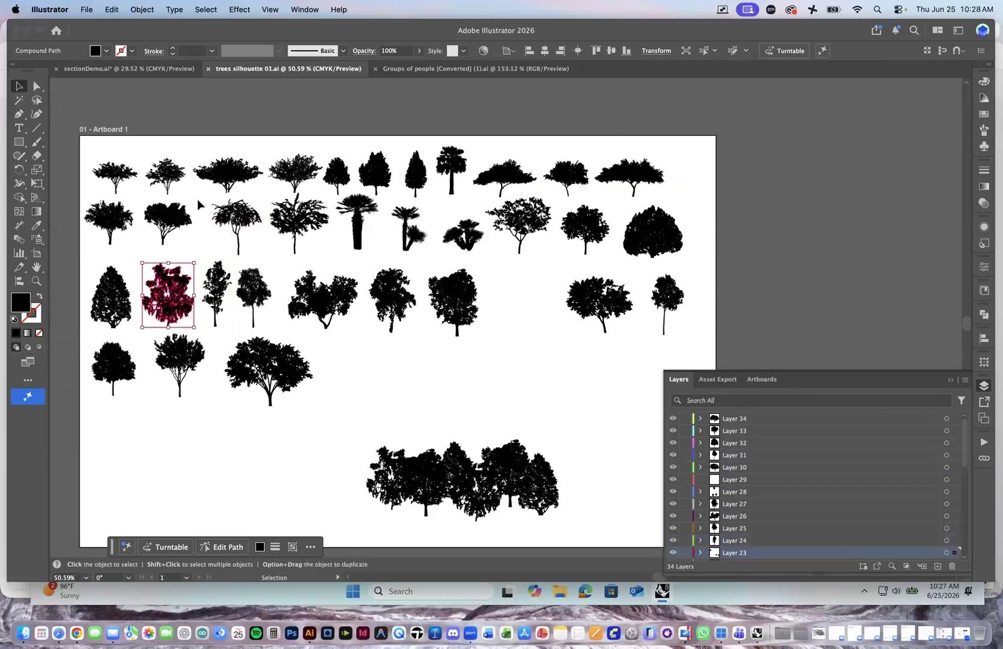
pyautogui.click(474, 69)
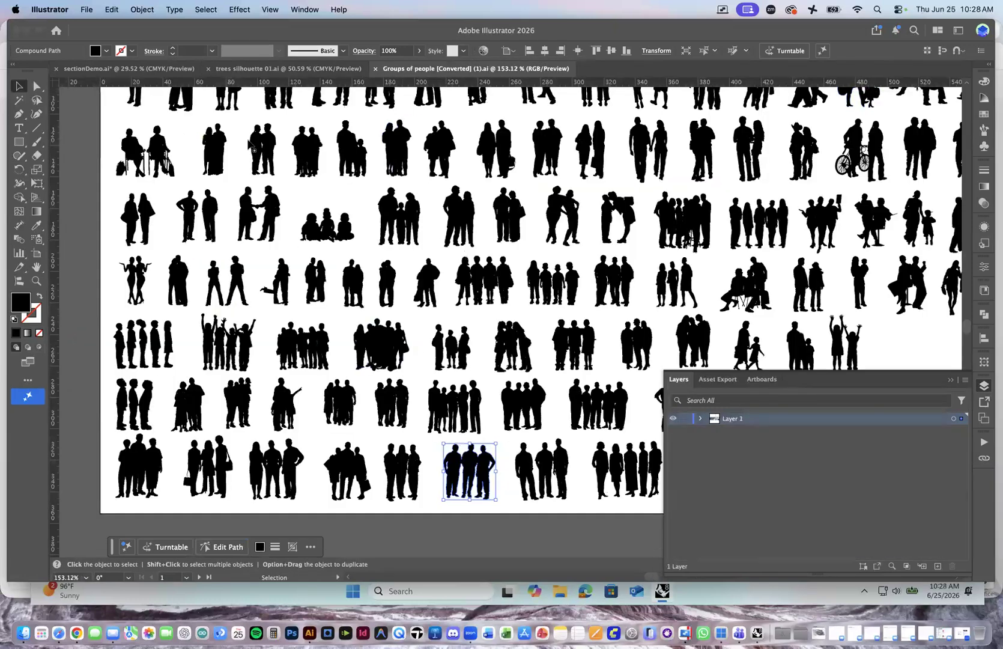
pyautogui.click(131, 70)
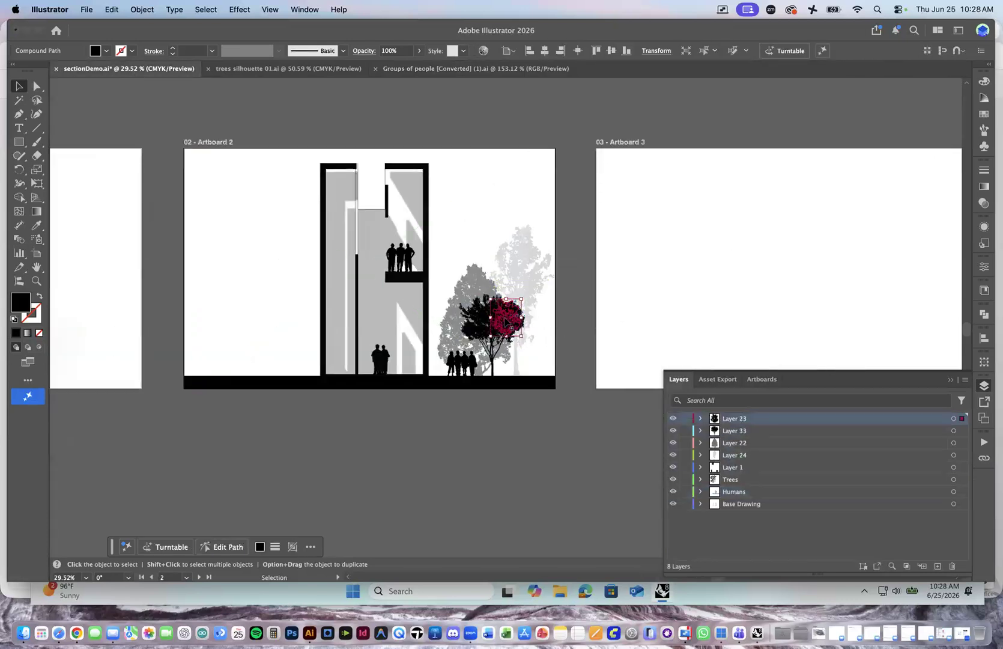
# Move the pasted tree to the left of the building on Artboard 2, enlarge it and stand it on the ground line.
pyautogui.moveTo(509, 325); pyautogui.dragTo(319, 257)
pyautogui.moveTo(253, 256); pyautogui.dragTo(235, 218)
pyautogui.moveTo(276, 306); pyautogui.dragTo(267, 343)
pyautogui.moveTo(269, 343); pyautogui.dragTo(269, 343)
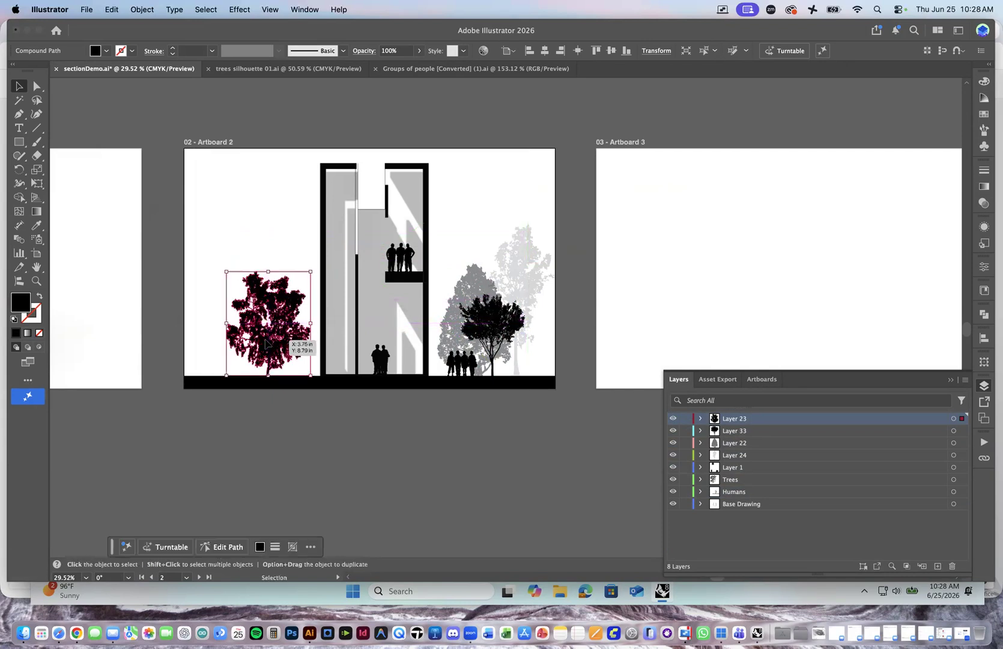
pyautogui.click(309, 425)
pyautogui.click(270, 364)
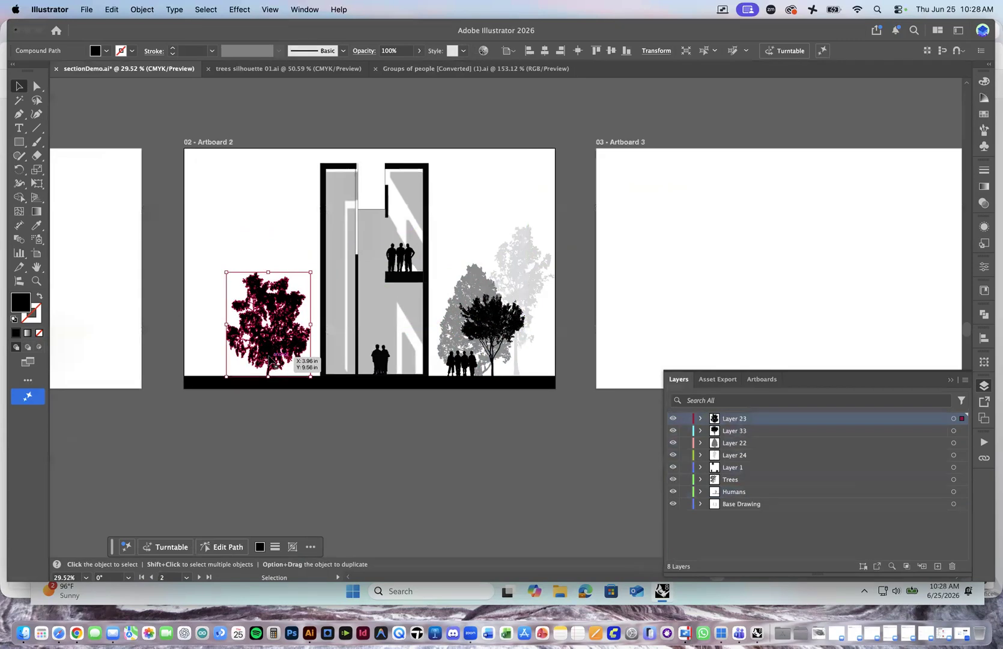
pyautogui.click(310, 437)
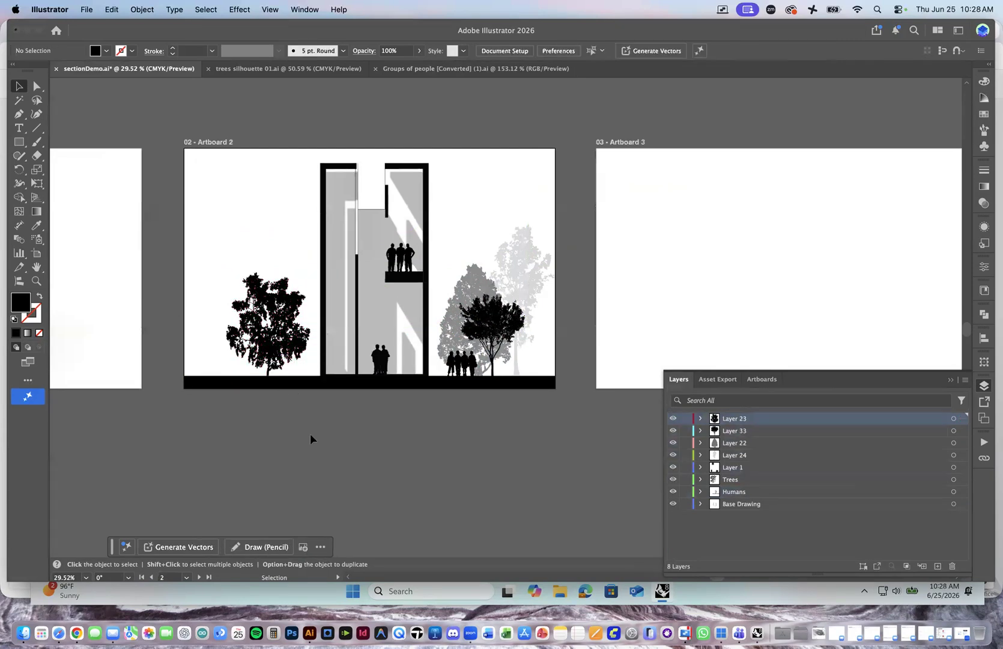
# Tilt the tree beside the building slightly counterclockwise and shift it a little to the left, away from the wall.
pyautogui.click(304, 334)
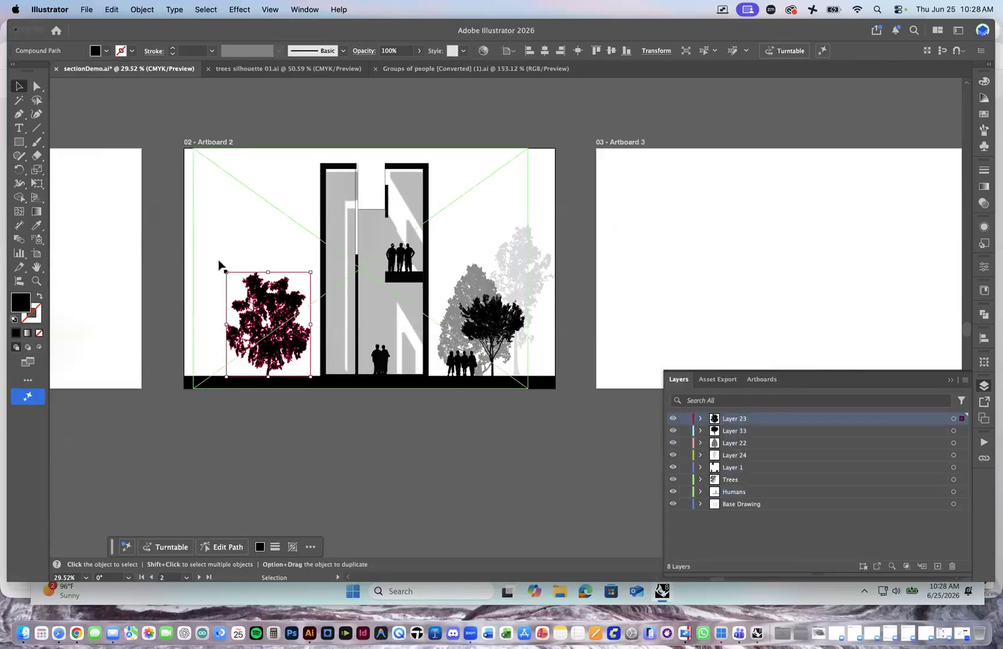
pyautogui.moveTo(225, 264); pyautogui.dragTo(220, 267)
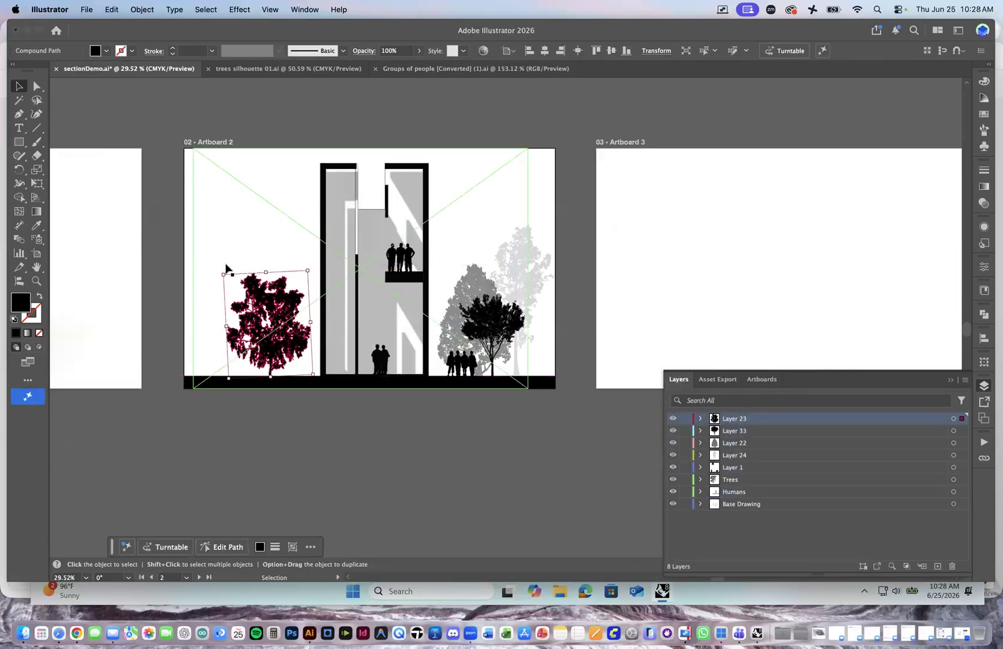
pyautogui.click(292, 419)
pyautogui.moveTo(273, 342); pyautogui.dragTo(264, 342)
pyautogui.click(327, 436)
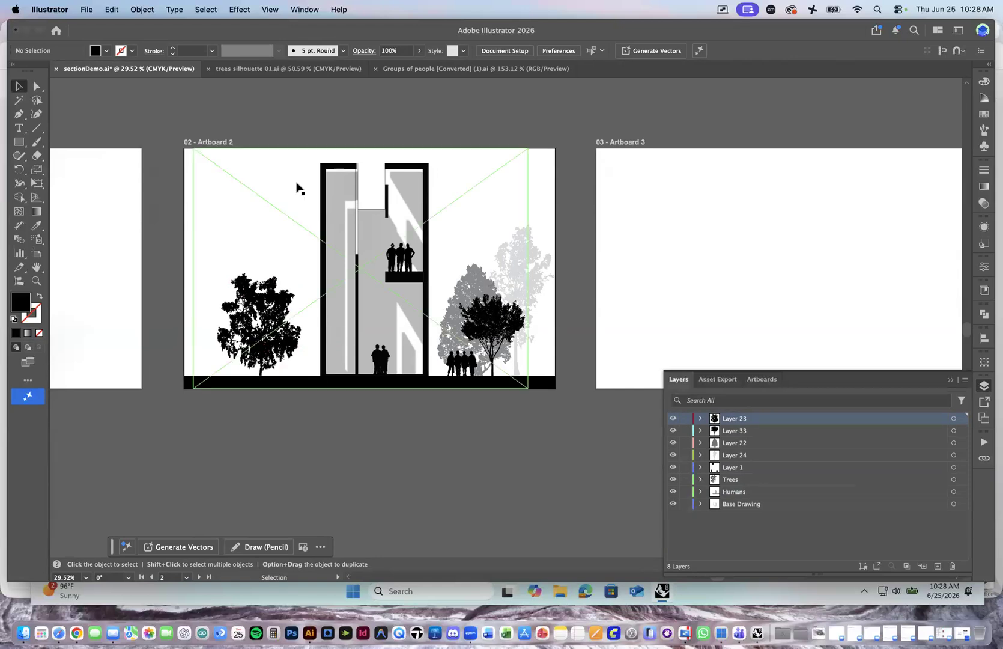
# Copy the seventh tree in the third row of trees silhouette 01.ai and paste it into sectionDemo.ai.
pyautogui.click(327, 68)
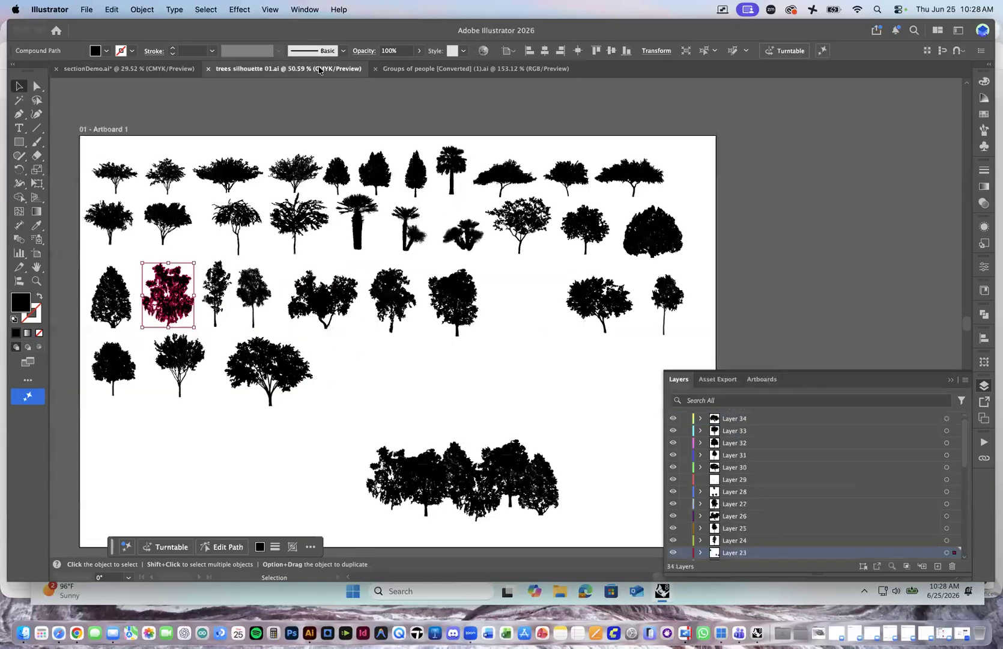
pyautogui.click(456, 300)
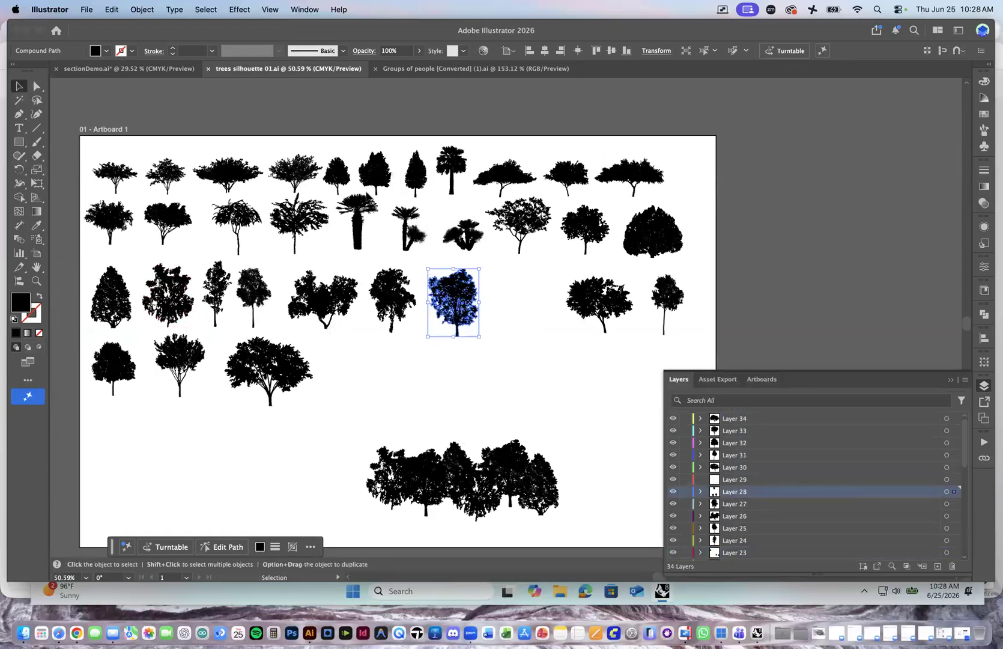
pyautogui.click(143, 70)
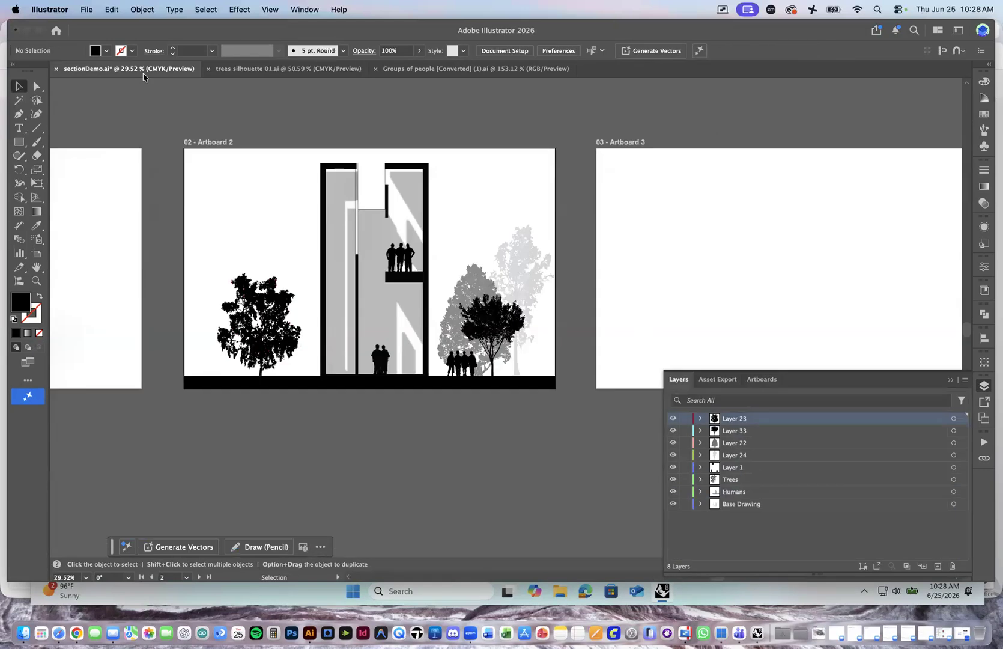
pyautogui.press('super+v')
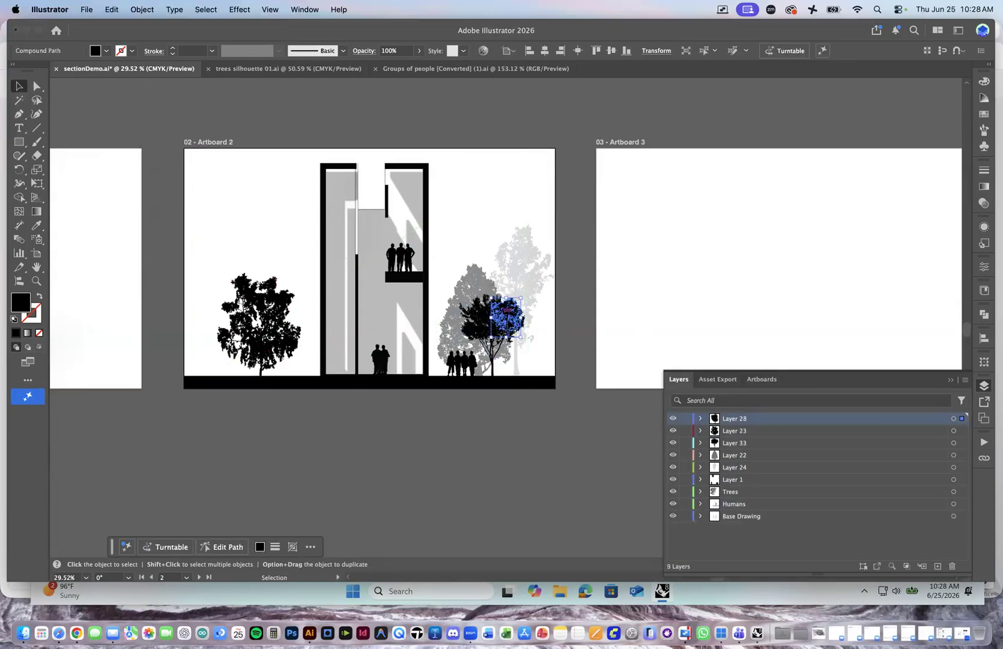
# Move the pasted tree to the left side of the building on Artboard 2 and enlarge it, standing on the ground line behind the existing tree.
pyautogui.hotkey('shift', 'Left')
pyautogui.hotkey('shift', 'Left')
pyautogui.hotkey('shift', 'Left')
pyautogui.hotkey('shift', 'Left')
pyautogui.hotkey('shift', 'Left')
pyautogui.hotkey('shift', 'Left')
pyautogui.hotkey('shift', 'Left')
pyautogui.hotkey('shift', 'Left')
pyautogui.hotkey('shift', 'Left')
pyautogui.hotkey('shift', 'Left')
pyautogui.hotkey('shift', 'Left')
pyautogui.hotkey('shift', 'Left')
pyautogui.hotkey('shift', 'Left')
pyautogui.hotkey('shift', 'Left')
pyautogui.hotkey('shift', 'Left')
pyautogui.hotkey('shift', 'Left')
pyautogui.hotkey('shift', 'Left')
pyautogui.hotkey('shift', 'Left')
pyautogui.hotkey('shift', 'Left')
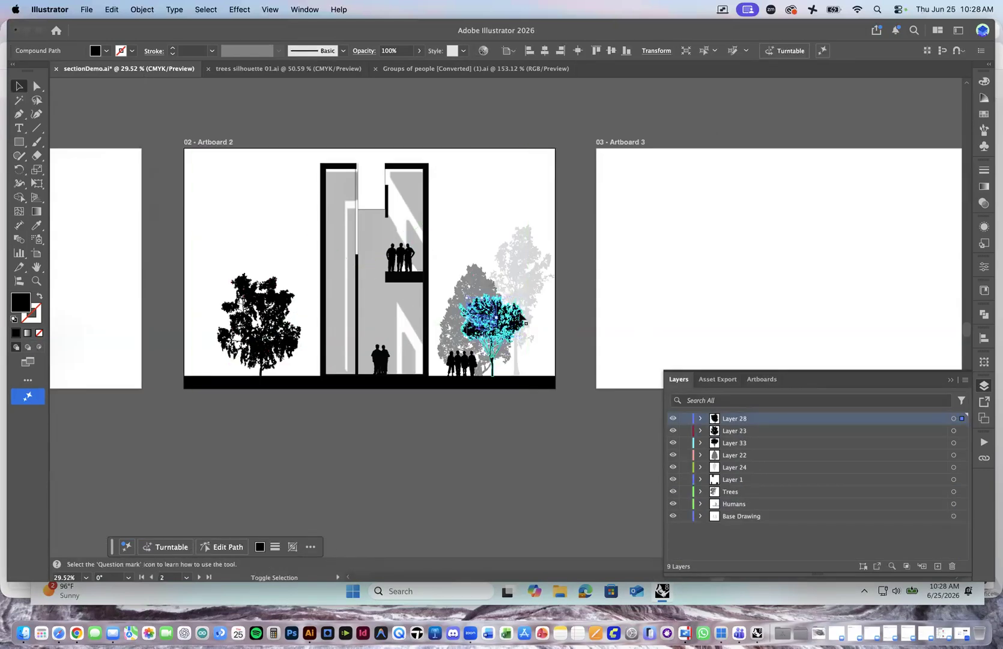
pyautogui.hotkey('shift', 'Left')
pyautogui.hotkey('shift', 'Left')
pyautogui.hotkey('shift', 'Left')
pyautogui.hotkey('shift', 'Left')
pyautogui.hotkey('shift', 'Left')
pyautogui.hotkey('shift', 'Left')
pyautogui.hotkey('shift', 'Left')
pyautogui.hotkey('shift', 'Left')
pyautogui.hotkey('shift', 'Left')
pyautogui.hotkey('shift', 'Left')
pyautogui.hotkey('shift', 'Left')
pyautogui.hotkey('shift', 'Left')
pyautogui.hotkey('shift', 'Left')
pyautogui.hotkey('shift', 'Left')
pyautogui.hotkey('shift', 'Left')
pyautogui.hotkey('shift', 'Left')
pyautogui.hotkey('shift', 'Left')
pyautogui.hotkey('shift', 'Left')
pyautogui.hotkey('shift', 'Left')
pyautogui.hotkey('shift', 'Left')
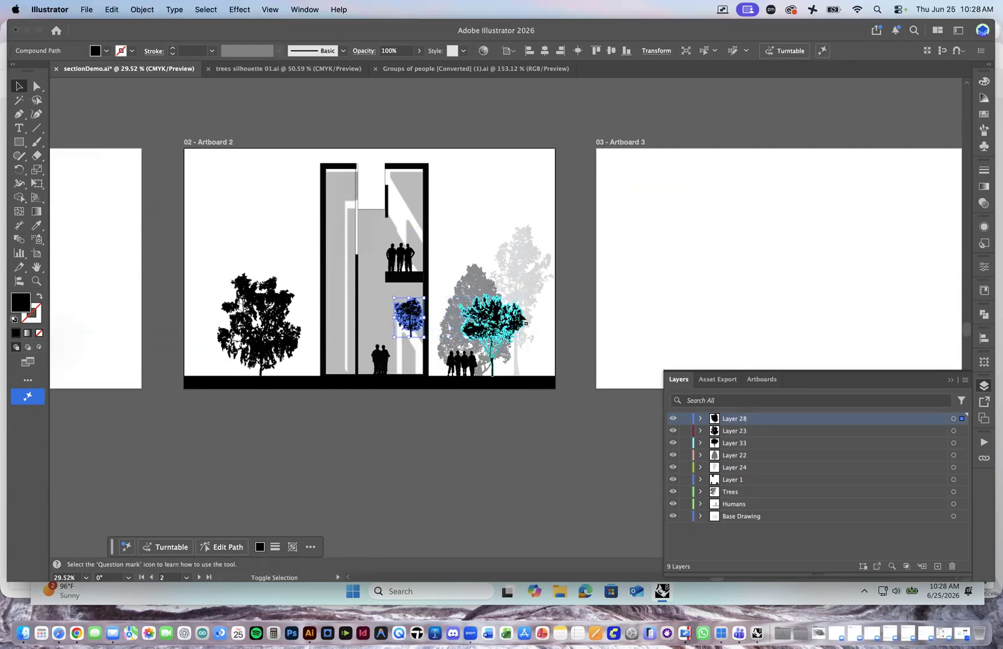
pyautogui.hotkey('shift', 'Left')
pyautogui.hotkey('shift', 'Left')
pyautogui.hotkey('shift', 'Left')
pyautogui.hotkey('shift', 'Left')
pyautogui.hotkey('shift', 'Left')
pyautogui.hotkey('shift', 'Left')
pyautogui.hotkey('shift', 'Left')
pyautogui.hotkey('shift', 'Left')
pyautogui.hotkey('shift', 'Left')
pyautogui.hotkey('shift', 'Left')
pyautogui.hotkey('shift', 'Left')
pyautogui.hotkey('shift', 'Left')
pyautogui.hotkey('shift', 'Left')
pyautogui.hotkey('shift', 'Left')
pyautogui.hotkey('shift', 'Left')
pyautogui.hotkey('shift', 'Left')
pyautogui.hotkey('shift', 'Left')
pyautogui.hotkey('shift', 'Left')
pyautogui.hotkey('shift', 'Left')
pyautogui.hotkey('shift', 'Left')
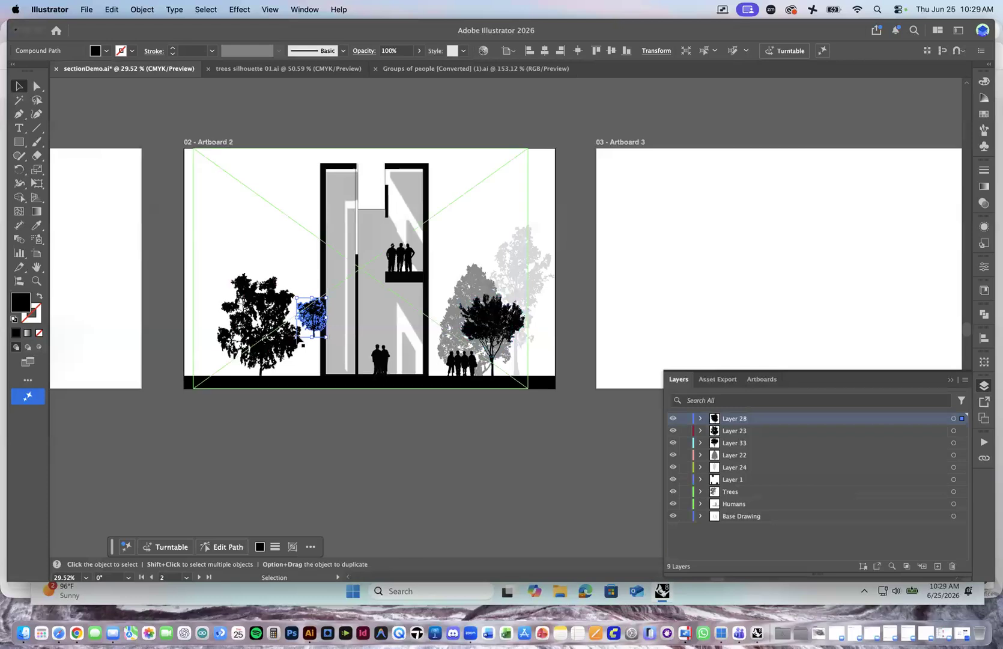
pyautogui.moveTo(322, 318); pyautogui.dragTo(297, 220)
pyautogui.moveTo(195, 239); pyautogui.dragTo(194, 236)
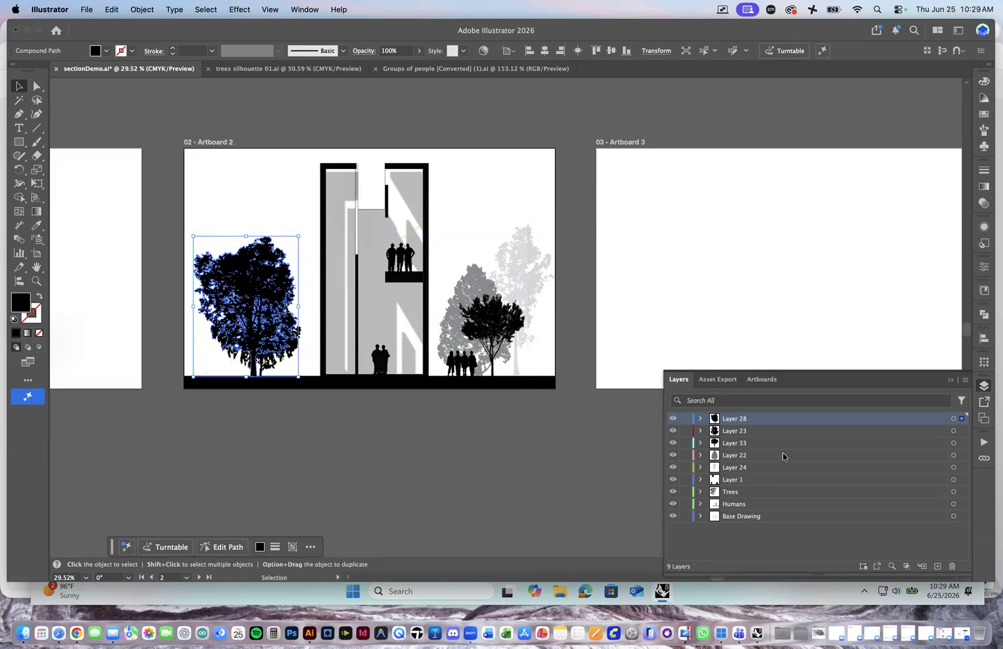
# Reorder the layers so Layer 28 with the larger tree sits directly below Layer 23 with the smaller one.
pyautogui.moveTo(762, 424); pyautogui.dragTo(762, 436)
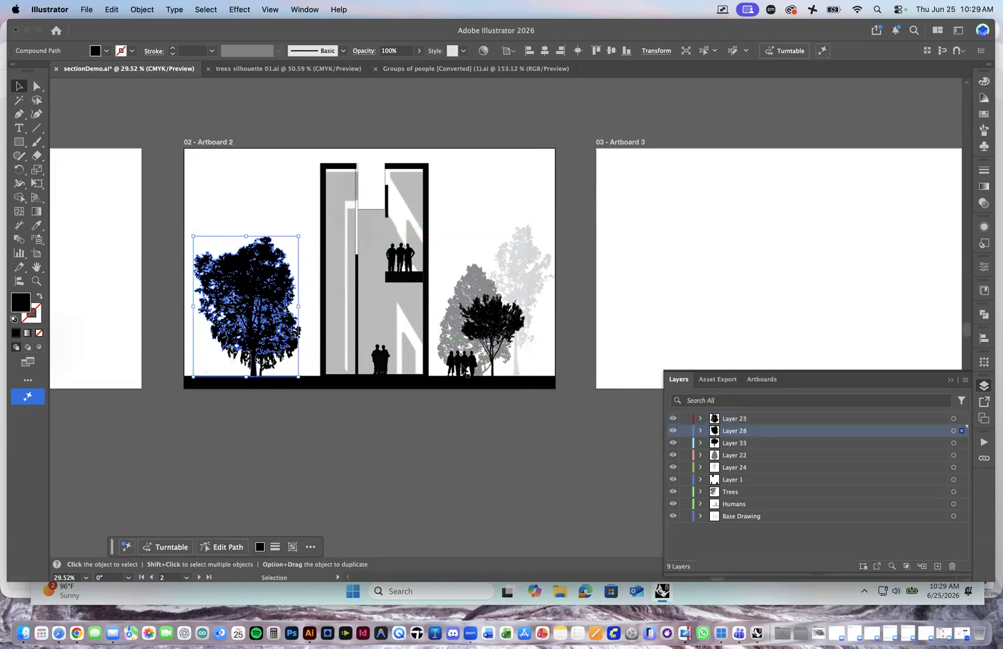
pyautogui.click(264, 426)
pyautogui.click(208, 275)
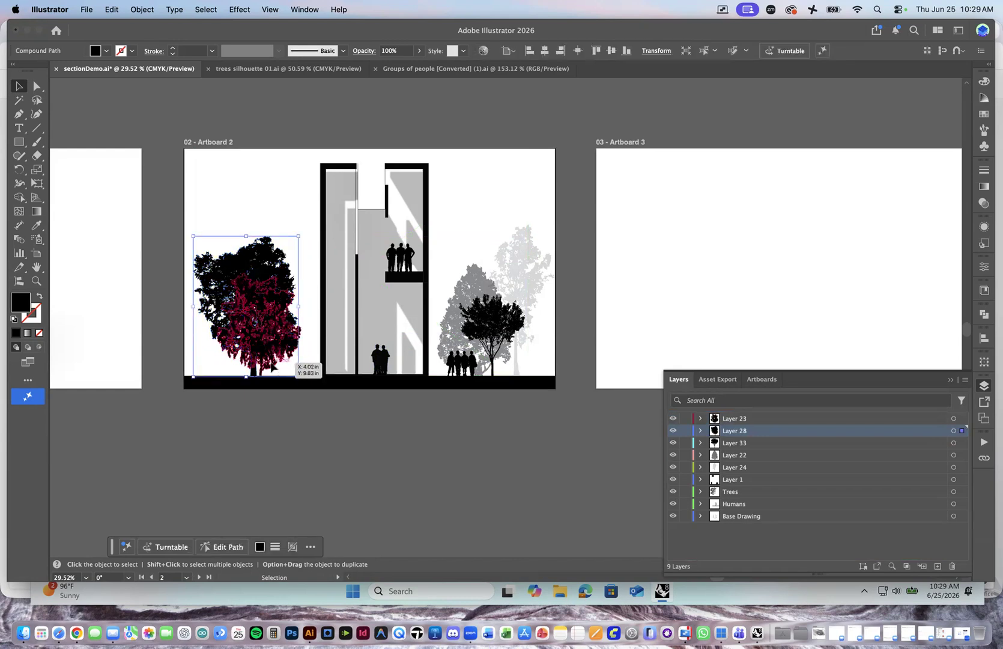
pyautogui.click(271, 367)
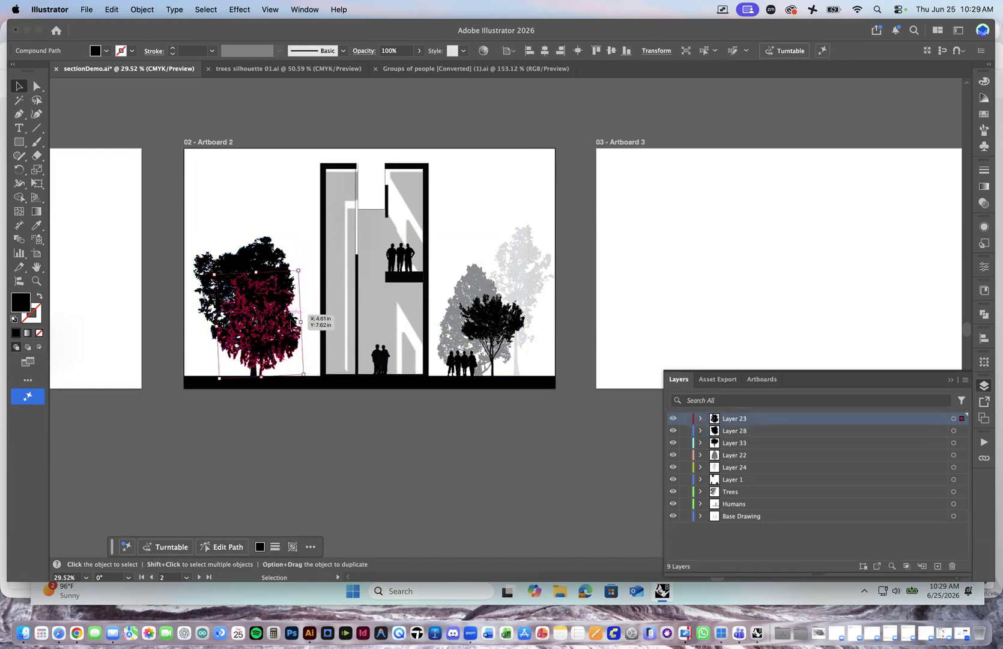
# Lower the opacity of the larger tree beside the building to 54%.
pyautogui.click(243, 255)
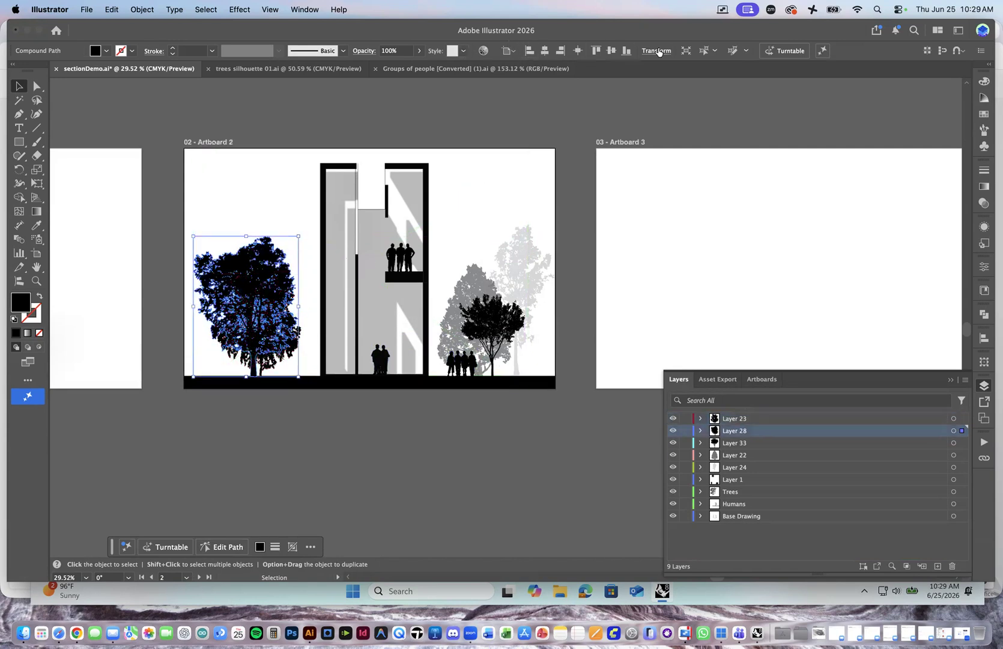
pyautogui.click(416, 52)
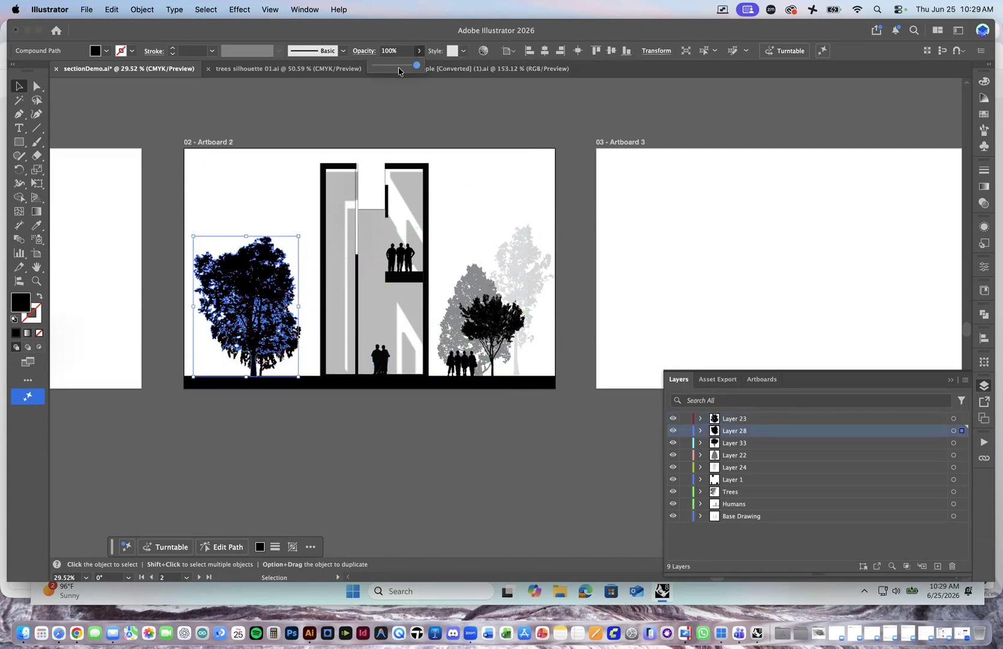
pyautogui.click(399, 67)
pyautogui.moveTo(398, 67); pyautogui.dragTo(397, 67)
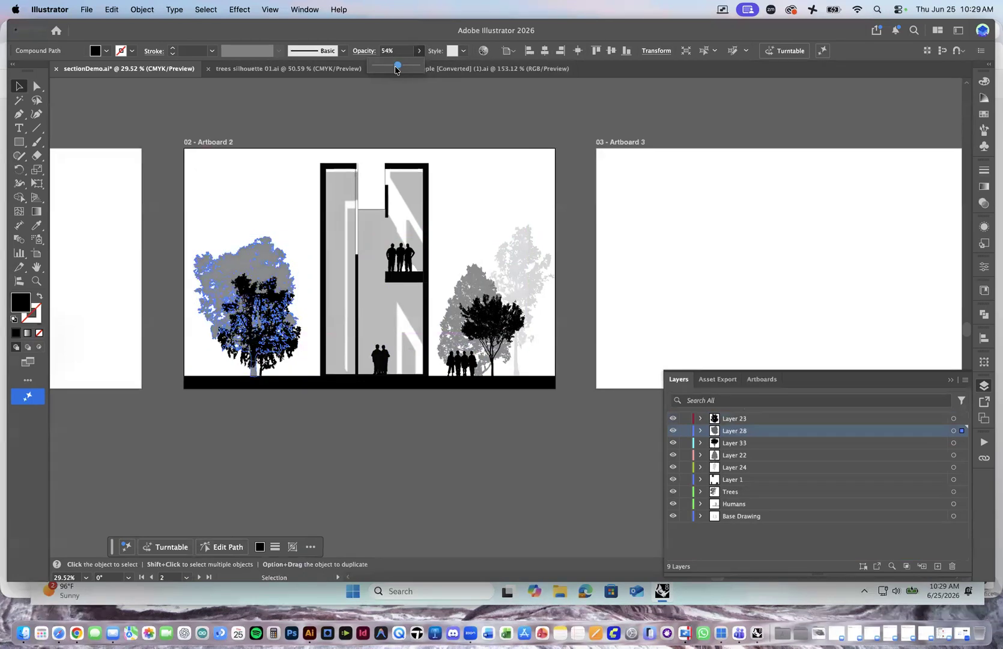
# Try shifting the gray tree to the artboard's left edge and the black tree closer to the building.
pyautogui.moveTo(288, 350); pyautogui.dragTo(297, 347)
pyautogui.moveTo(239, 259); pyautogui.dragTo(227, 263)
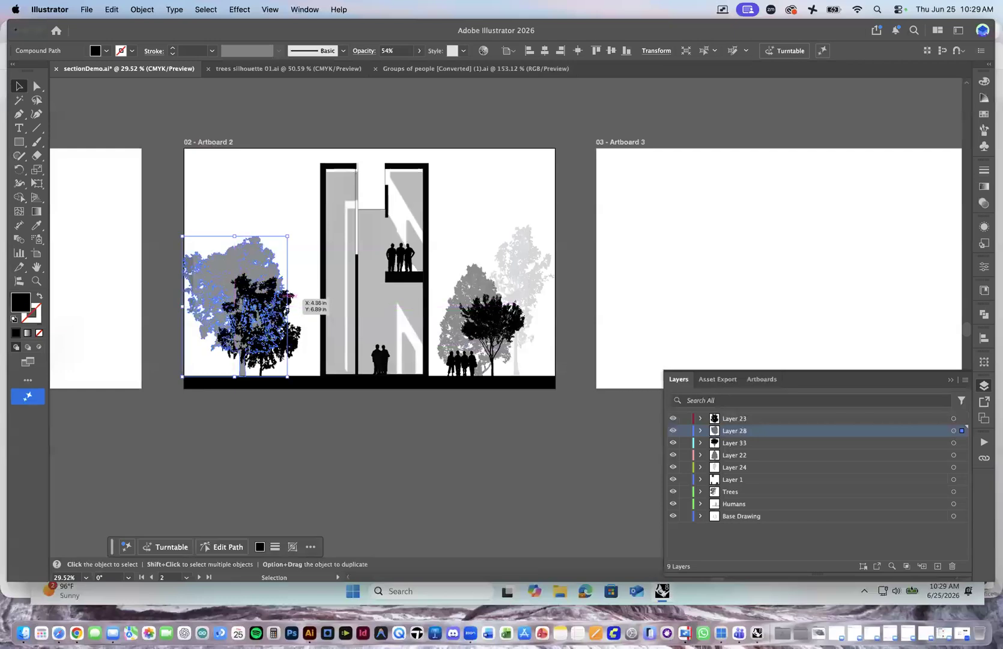
pyautogui.click(295, 350)
pyautogui.hotkey('shift', 'Right')
pyautogui.hotkey('shift', 'Right')
pyautogui.hotkey('shift', 'Right')
pyautogui.hotkey('shift', 'Right')
pyautogui.hotkey('shift', 'Right')
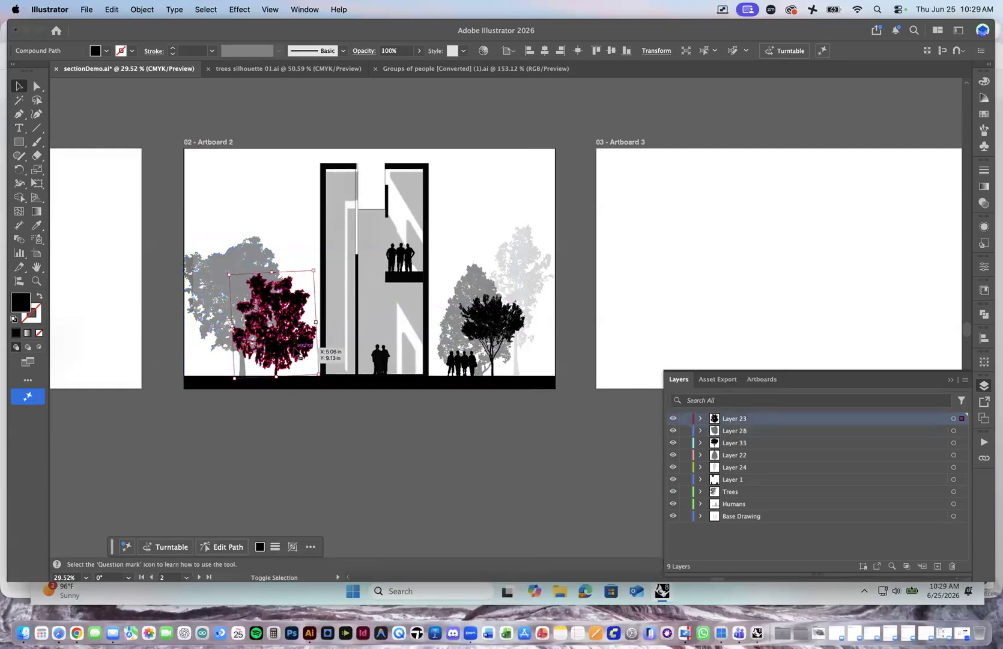
# Move the black tree near the artboard's left edge and the gray tree right until its crown overlaps the building's outer wall.
pyautogui.moveTo(298, 349); pyautogui.dragTo(258, 348)
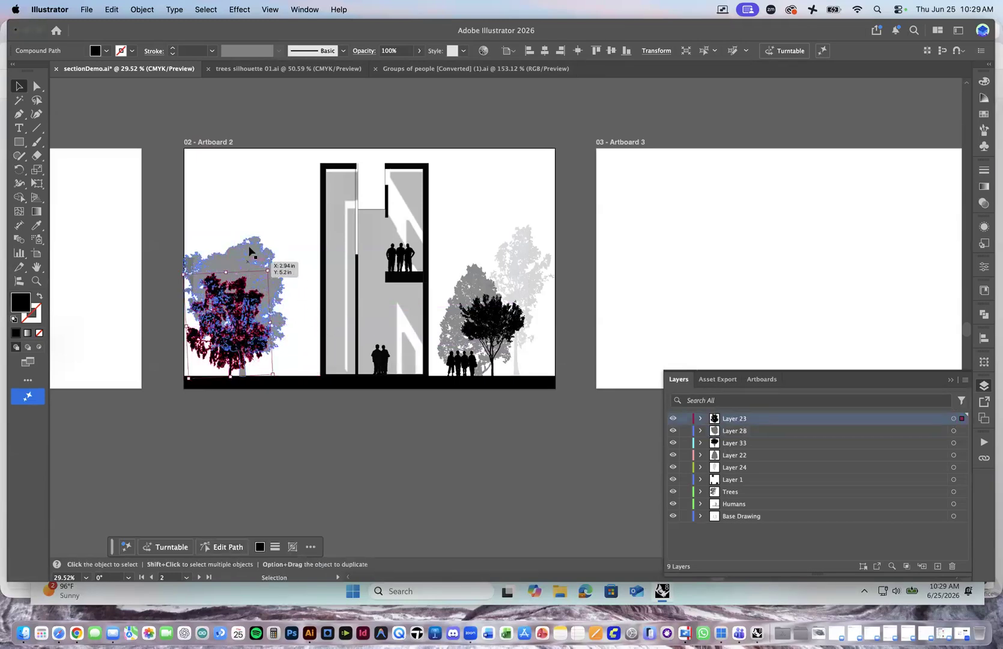
pyautogui.moveTo(252, 250); pyautogui.dragTo(302, 249)
pyautogui.press('super+shift+a')
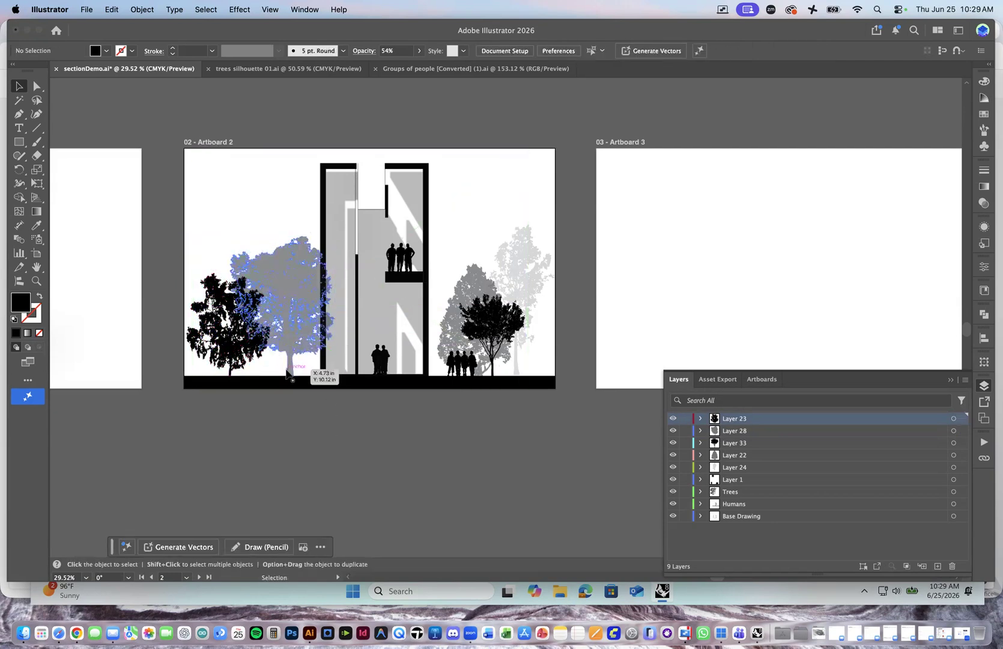
# Draw an unfilled rectangle with a 1 pt black stroke around the gray tree, ending at the outer face of the building's left wall.
pyautogui.scroll(5, 325, 343)
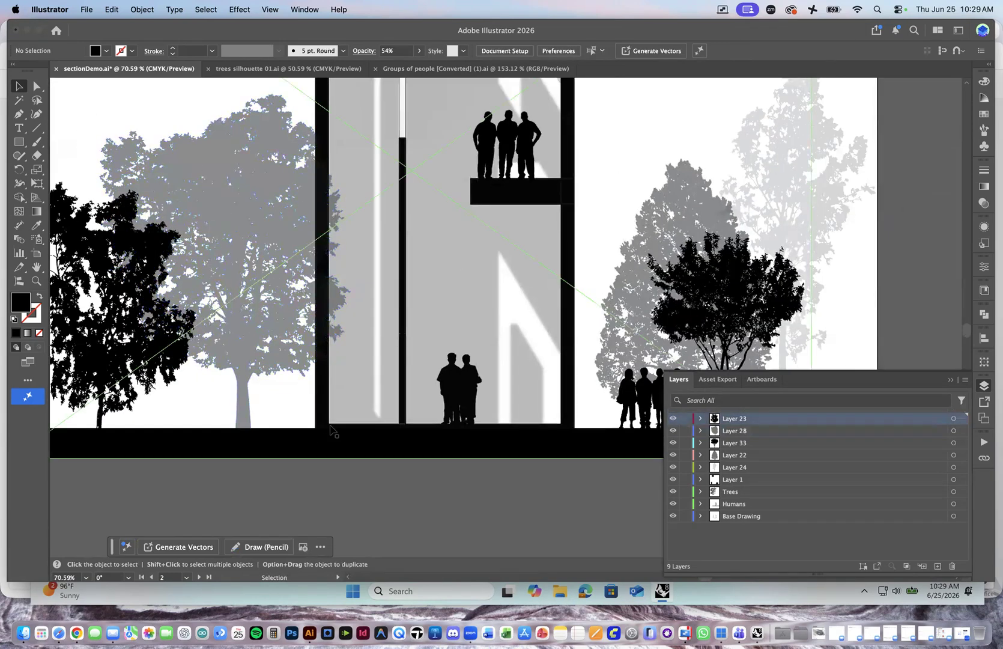
pyautogui.scroll(-2, 338, 500)
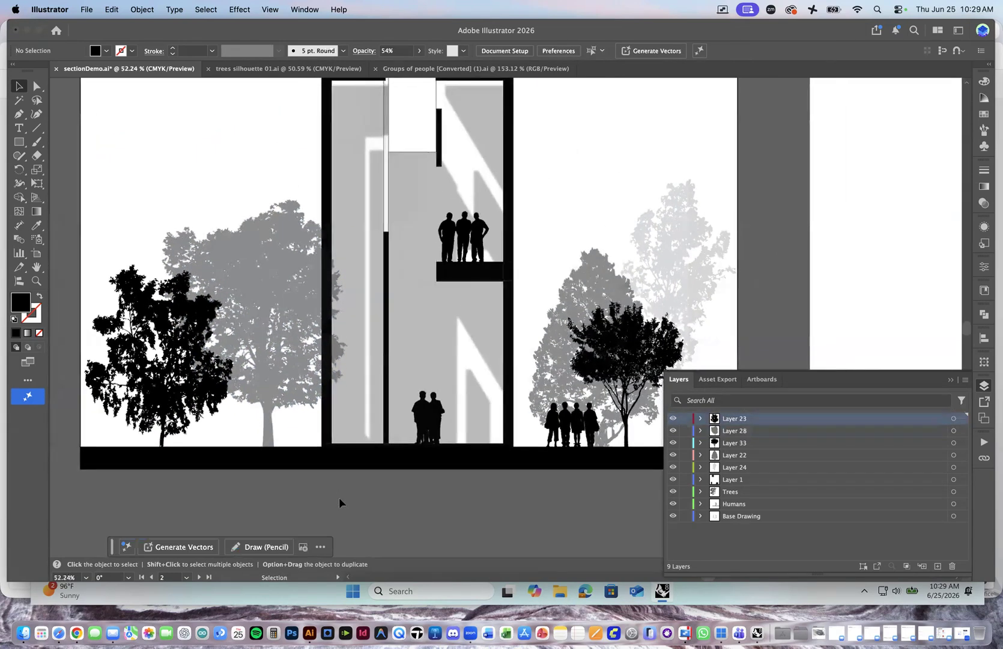
pyautogui.click(294, 276)
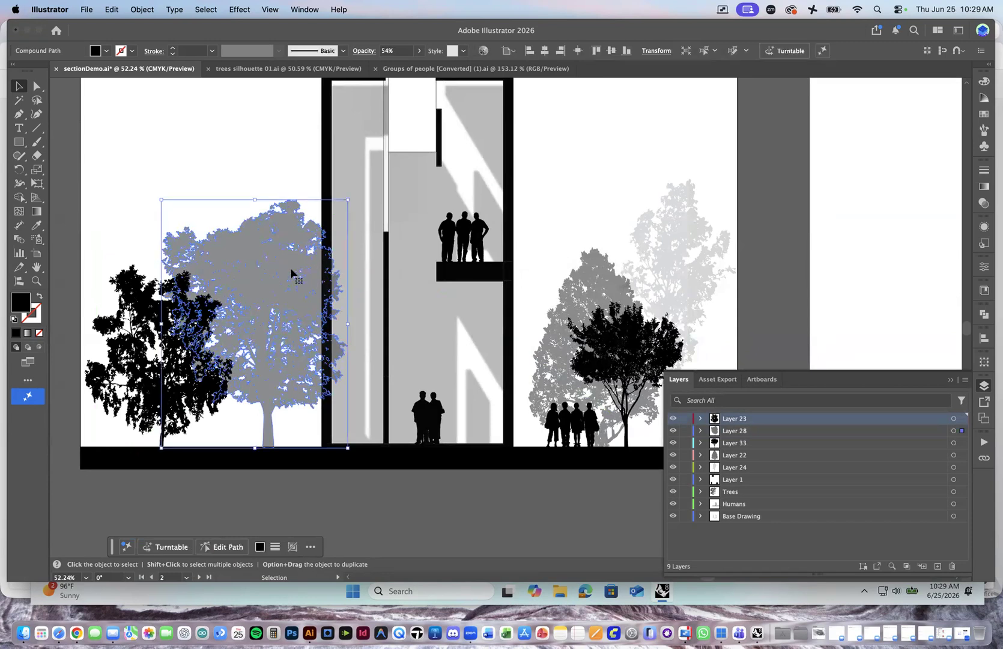
pyautogui.click(20, 141)
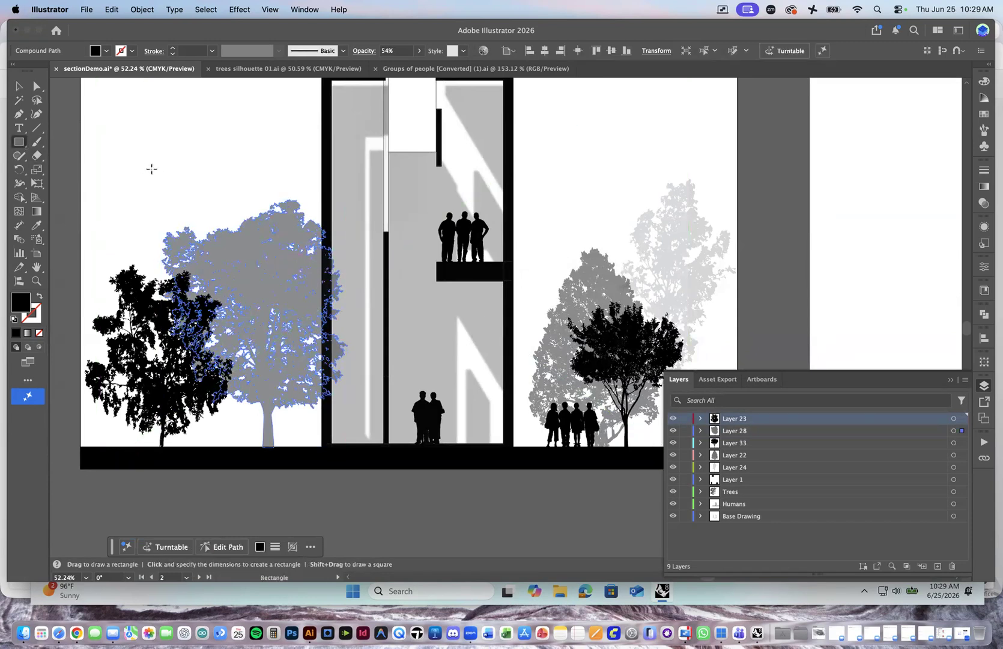
pyautogui.moveTo(137, 163); pyautogui.dragTo(321, 452)
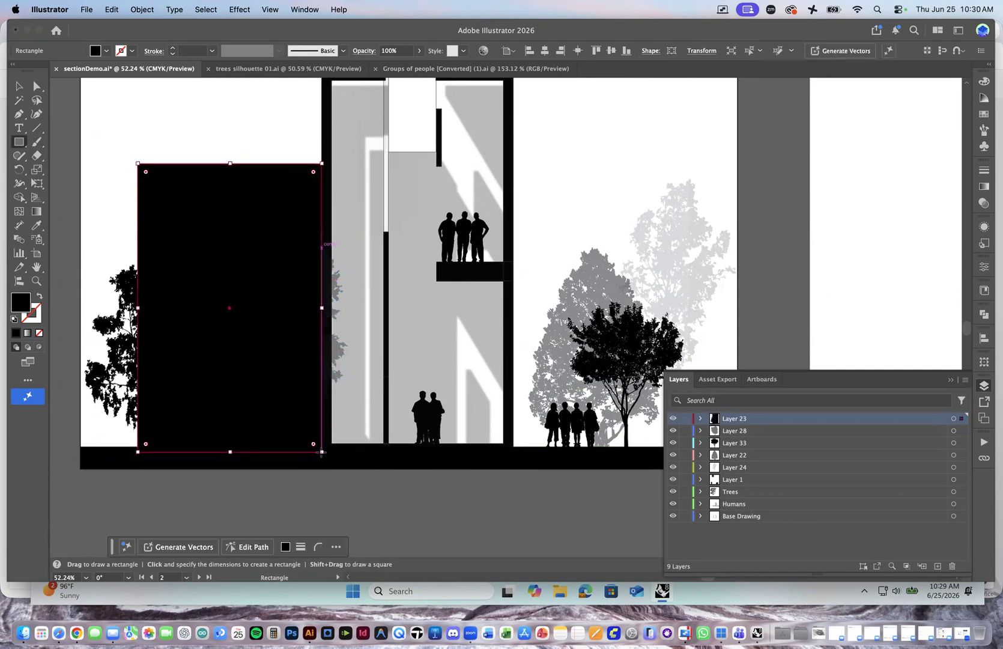
pyautogui.click(38, 297)
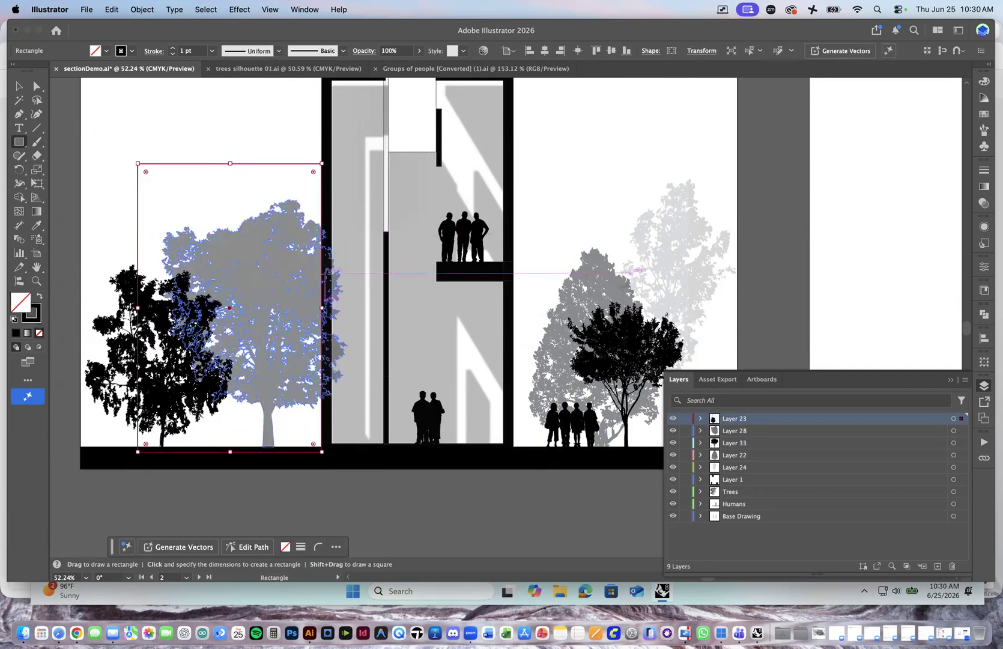
# Make a clipping mask from the rectangle and the gray tree to hide the foliage overlapping the building.
pyautogui.scroll(5, 334, 446)
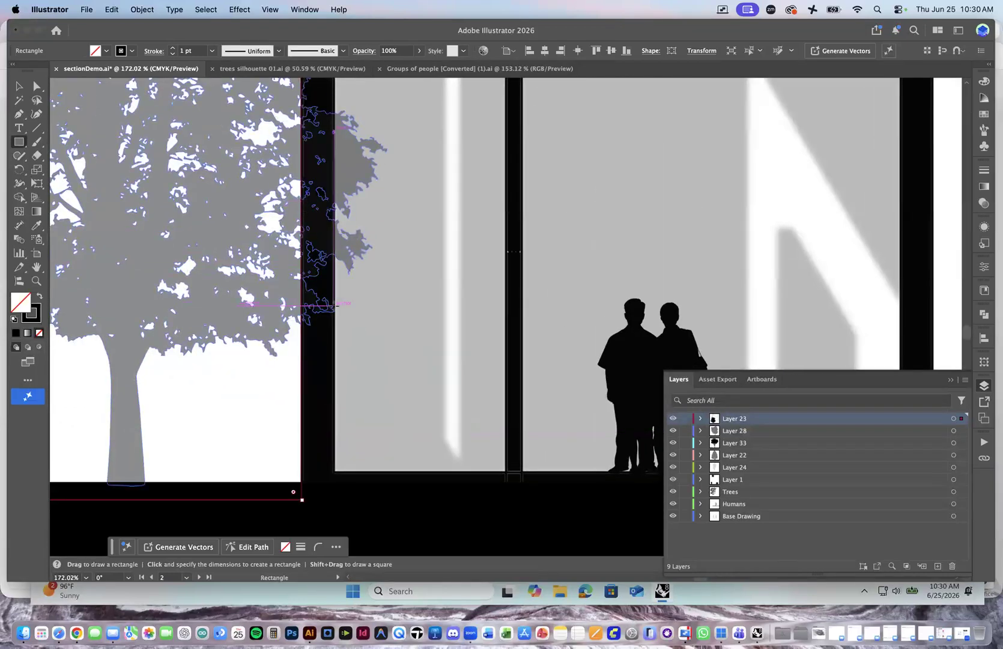
pyautogui.scroll(-6, 340, 338)
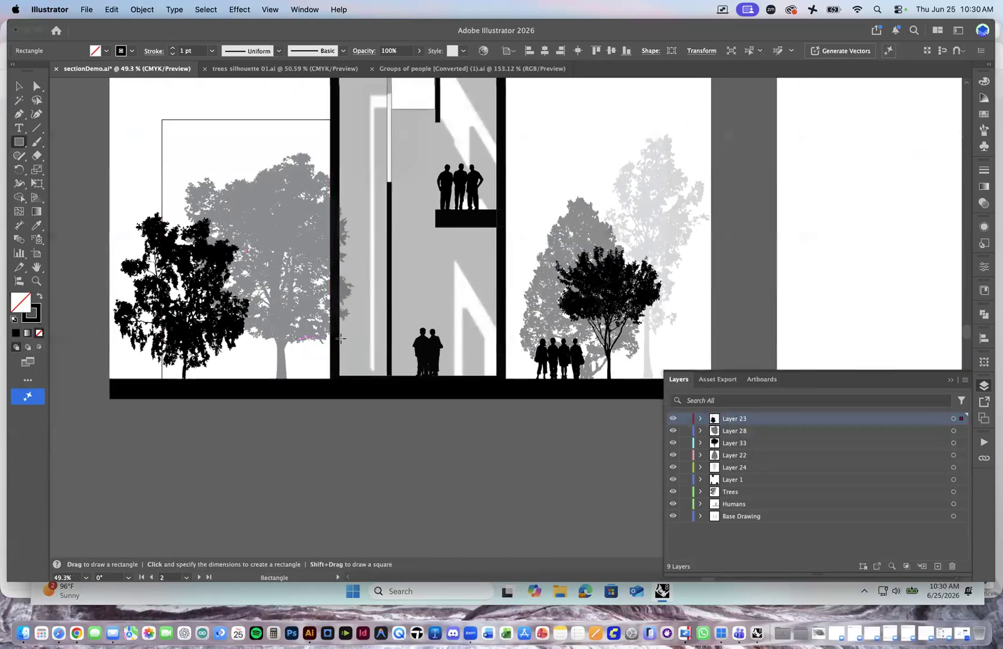
pyautogui.press('v')
pyautogui.keyDown('shift'); pyautogui.click(324, 238); pyautogui.keyUp('shift')
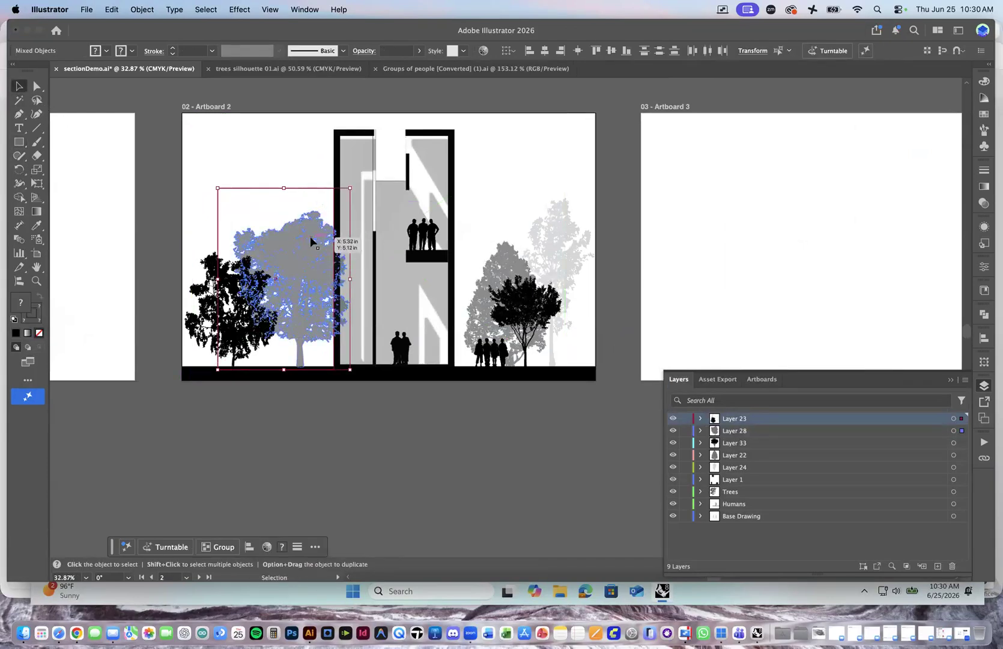
pyautogui.click(336, 433)
pyautogui.click(291, 242)
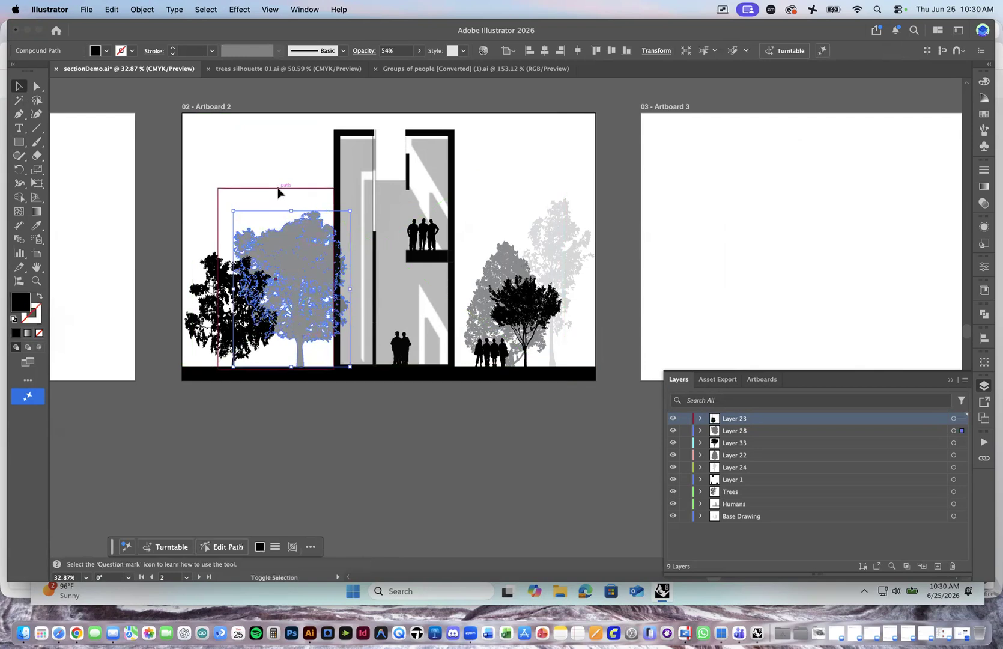
pyautogui.keyDown('shift'); pyautogui.click(280, 189); pyautogui.keyUp('shift')
pyautogui.click(142, 9)
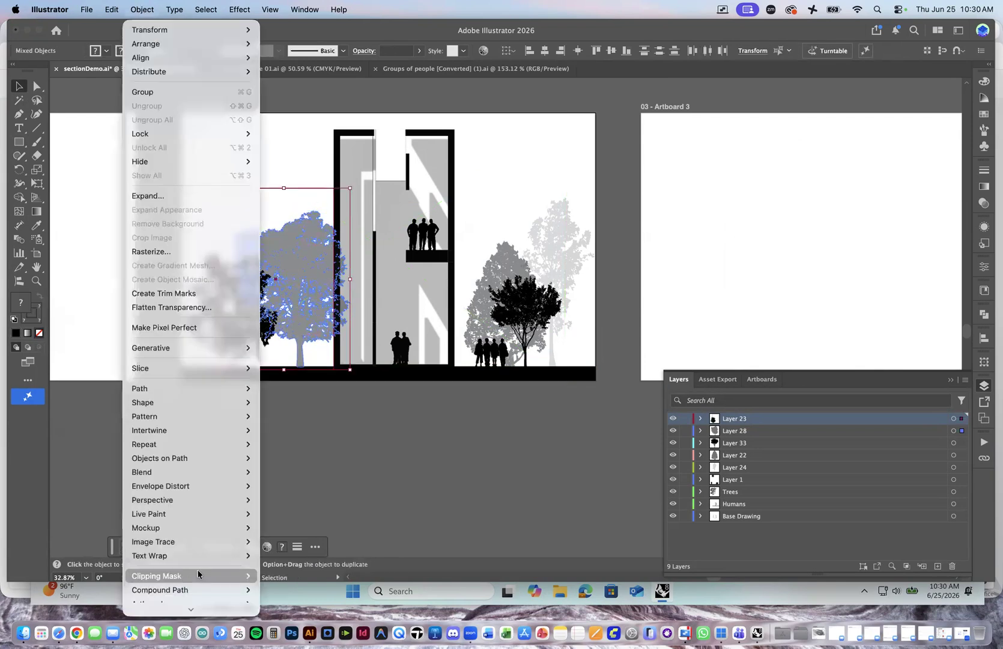
pyautogui.moveTo(199, 575)
pyautogui.click(274, 576)
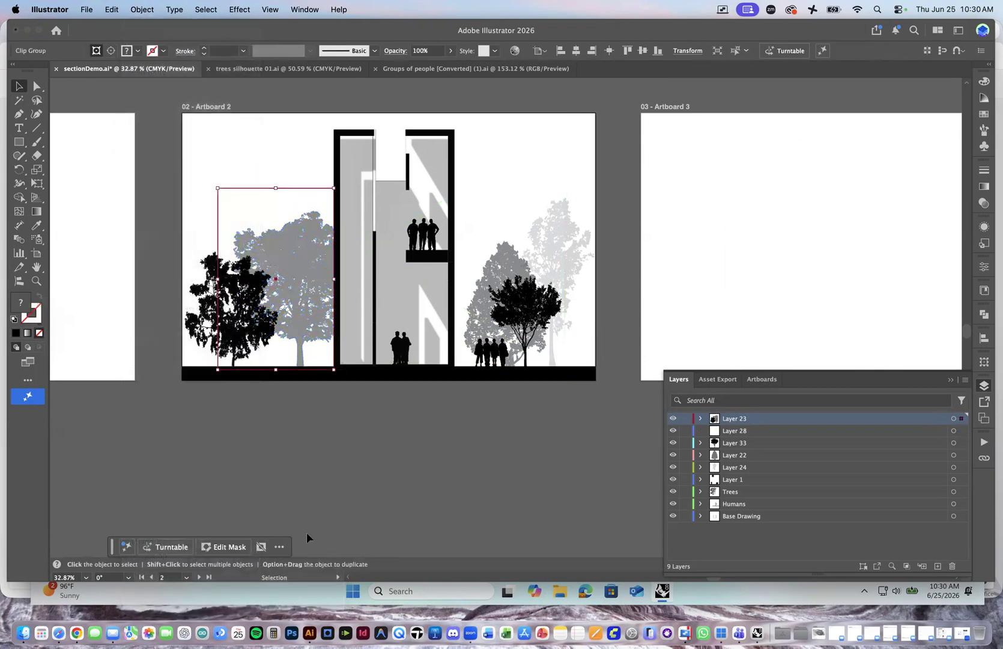
pyautogui.click(349, 469)
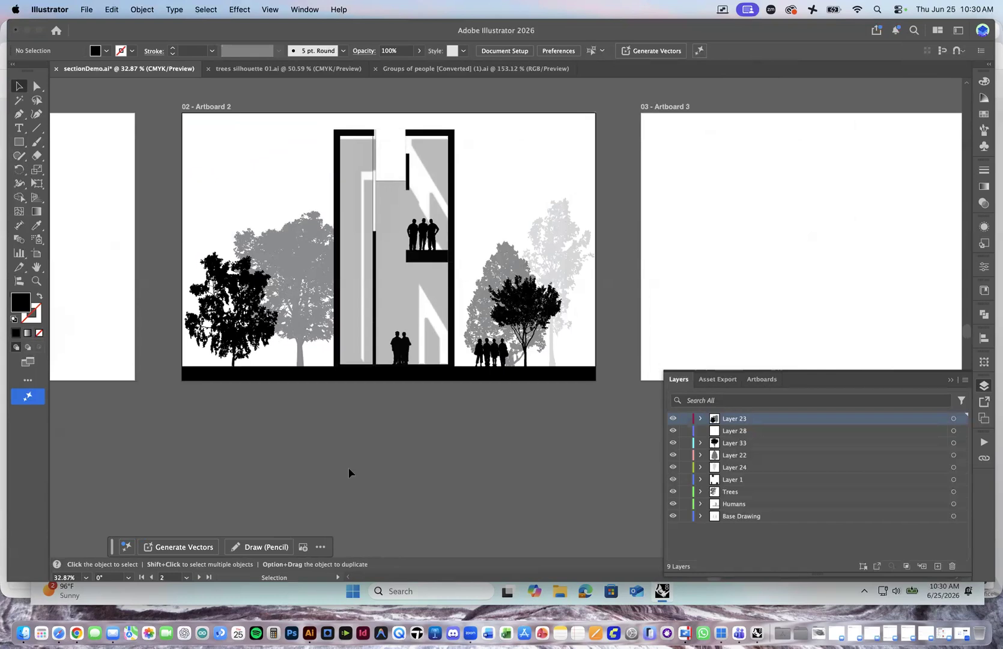
# Review the section on Artboard 2 alongside the axonometric drawing on Artboard 1, comparing their trees and people.
pyautogui.scroll(-5, 495, 482)
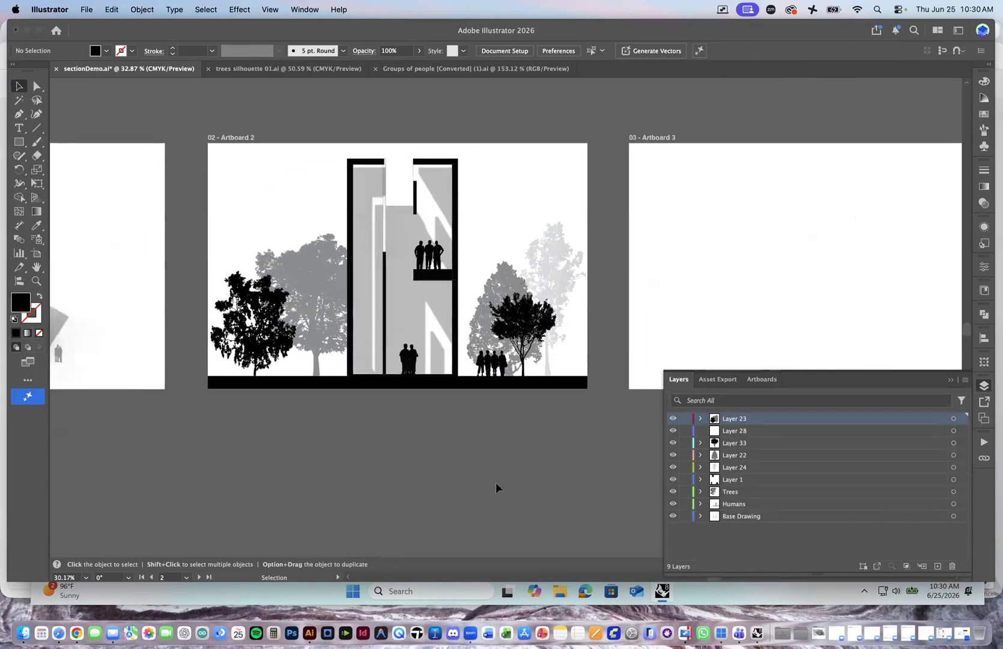
pyautogui.hscroll(3, 496, 482)
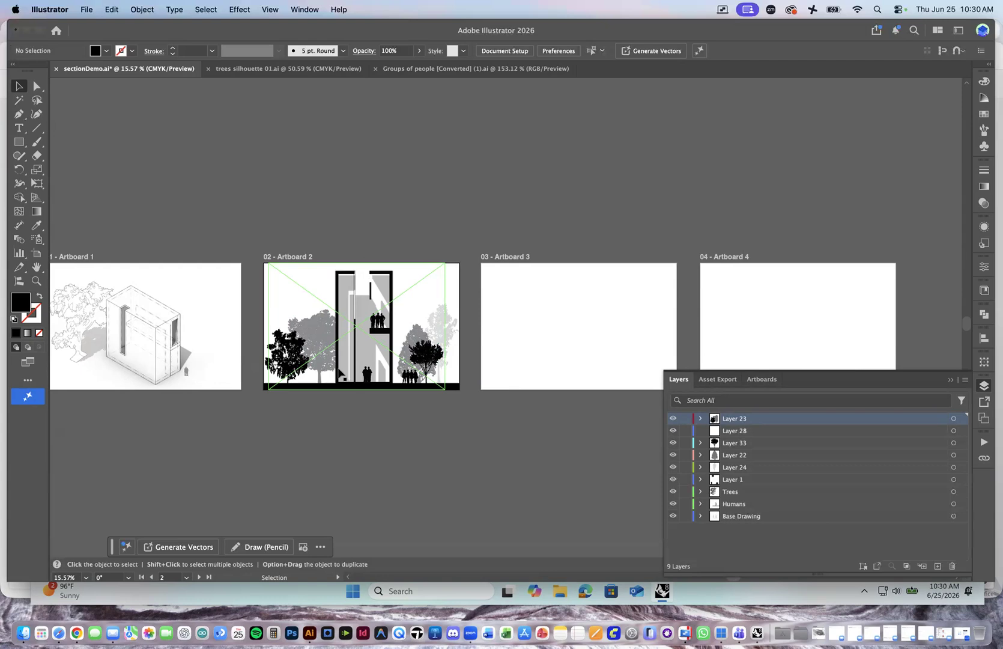
pyautogui.moveTo(174, 394); pyautogui.dragTo(347, 379)
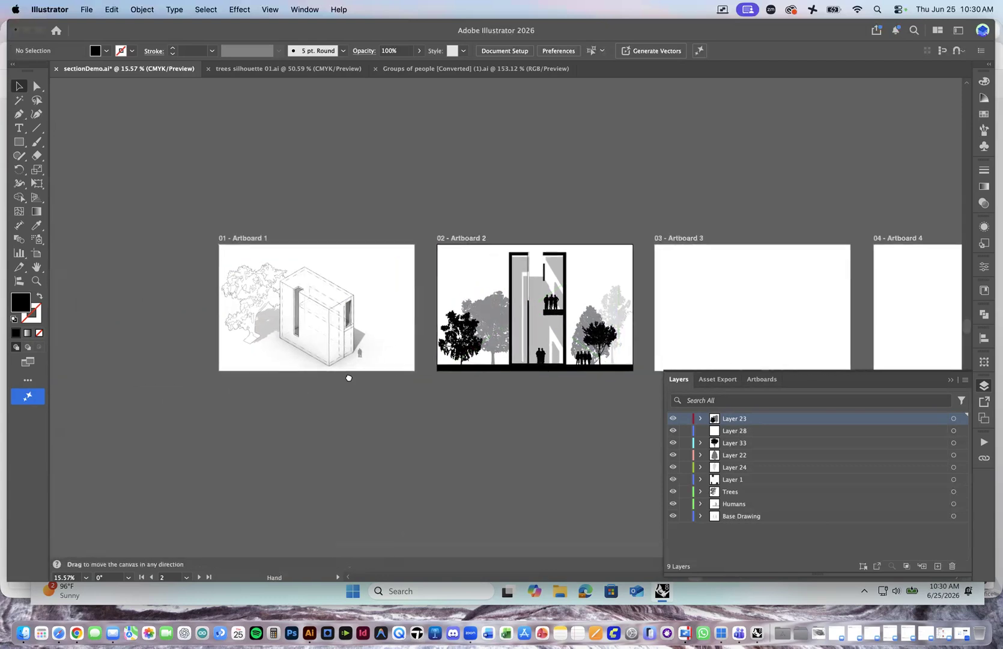
pyautogui.scroll(6, 349, 376)
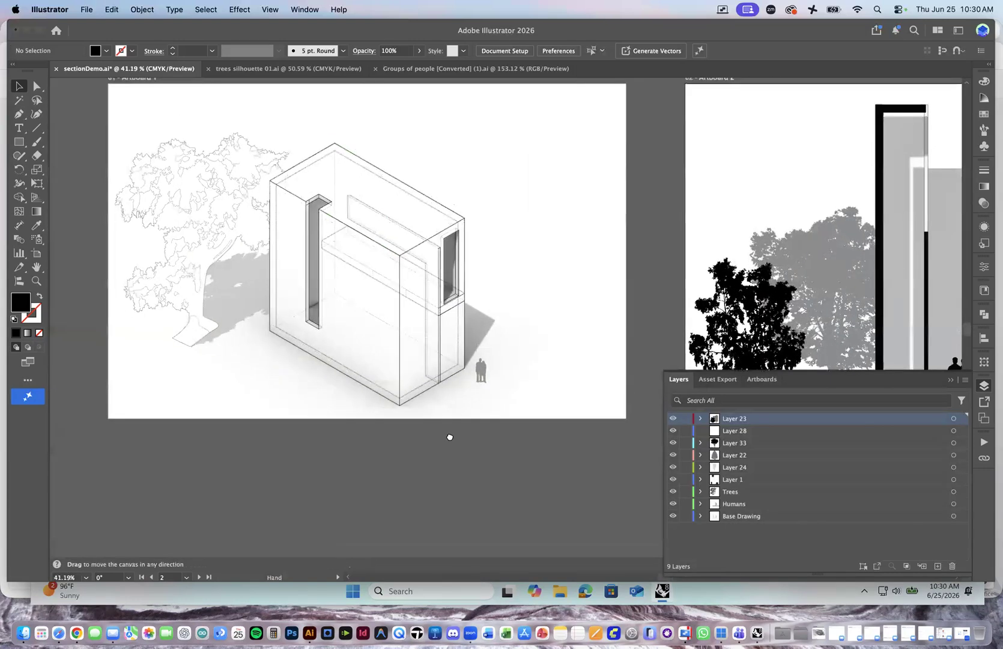
pyautogui.hscroll(10, 209, 386)
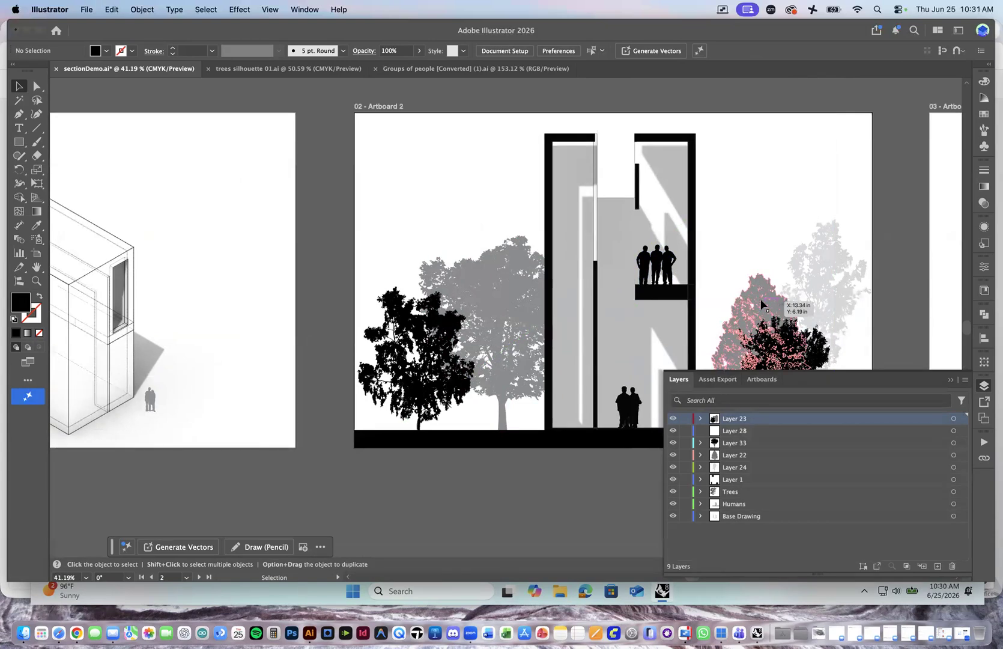
pyautogui.hscroll(-10, 710, 303)
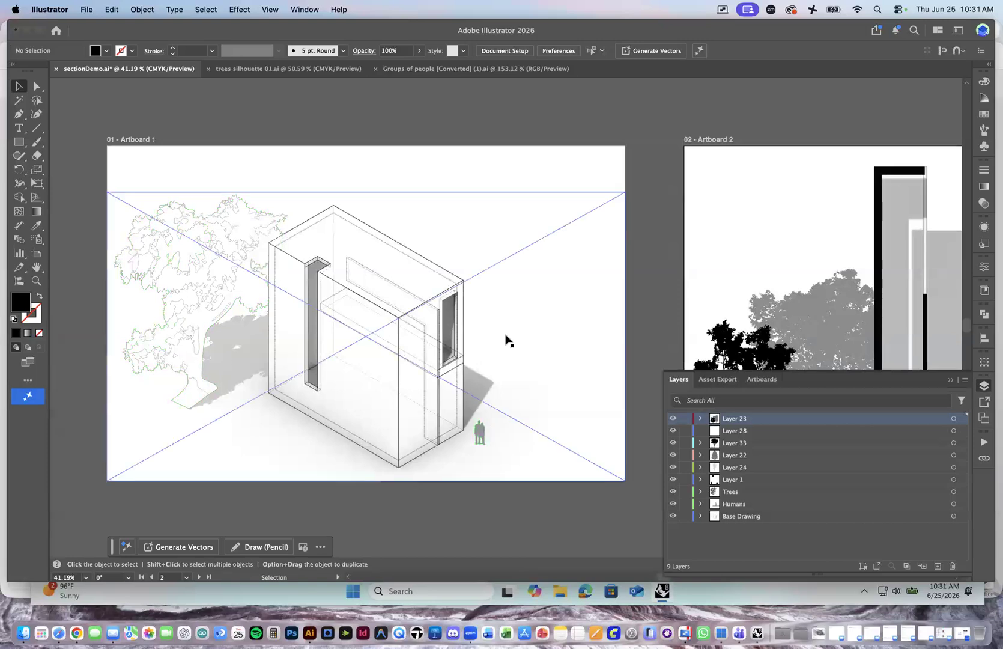
pyautogui.press('space')
pyautogui.press('super+minus')
pyautogui.press('super+minus')
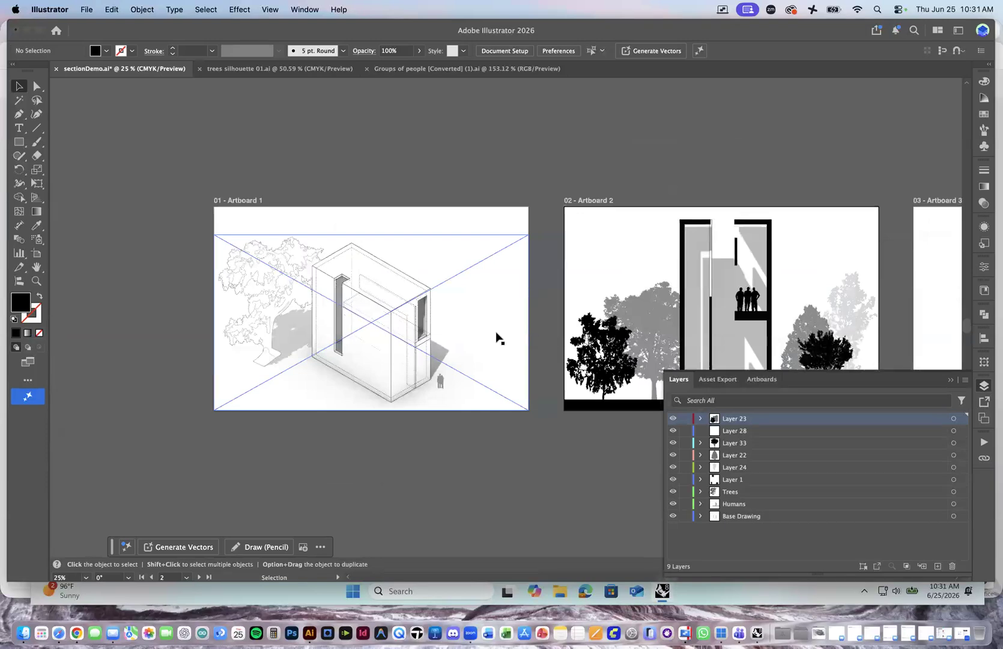
pyautogui.hscroll(3, 496, 337)
pyautogui.scroll(1, 497, 337)
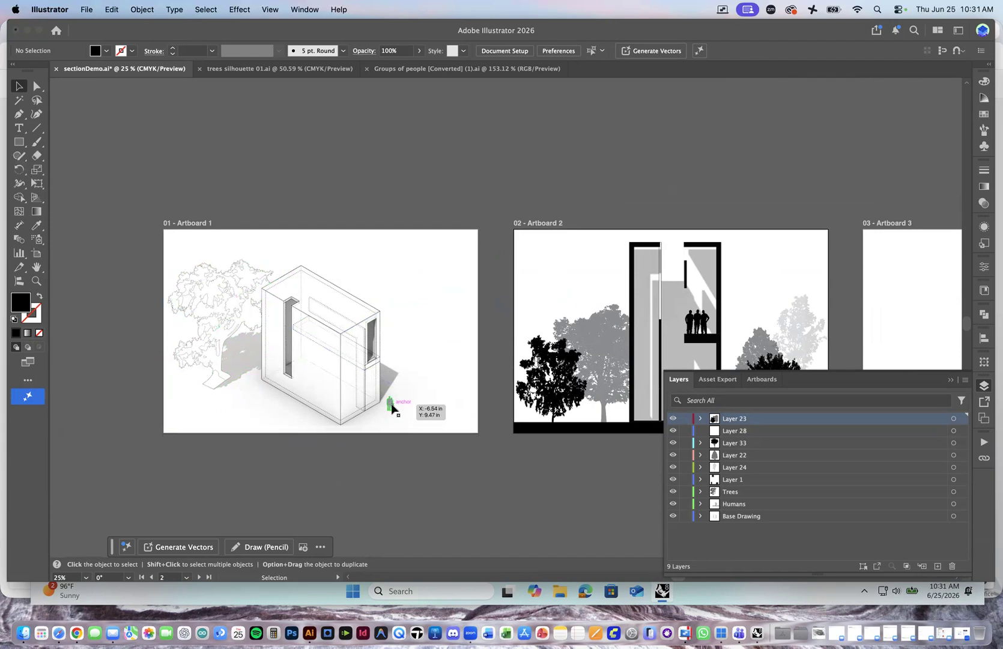
# Duplicate the building section image from Artboard 2 onto Artboard 3.
pyautogui.hscroll(10, 347, 380)
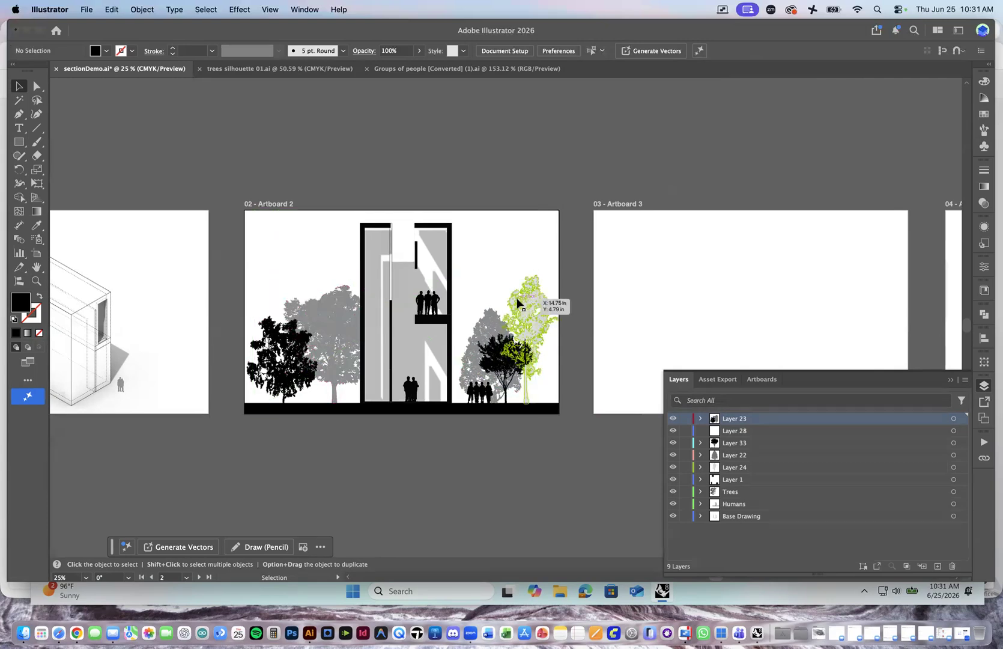
pyautogui.hscroll(5, 553, 139)
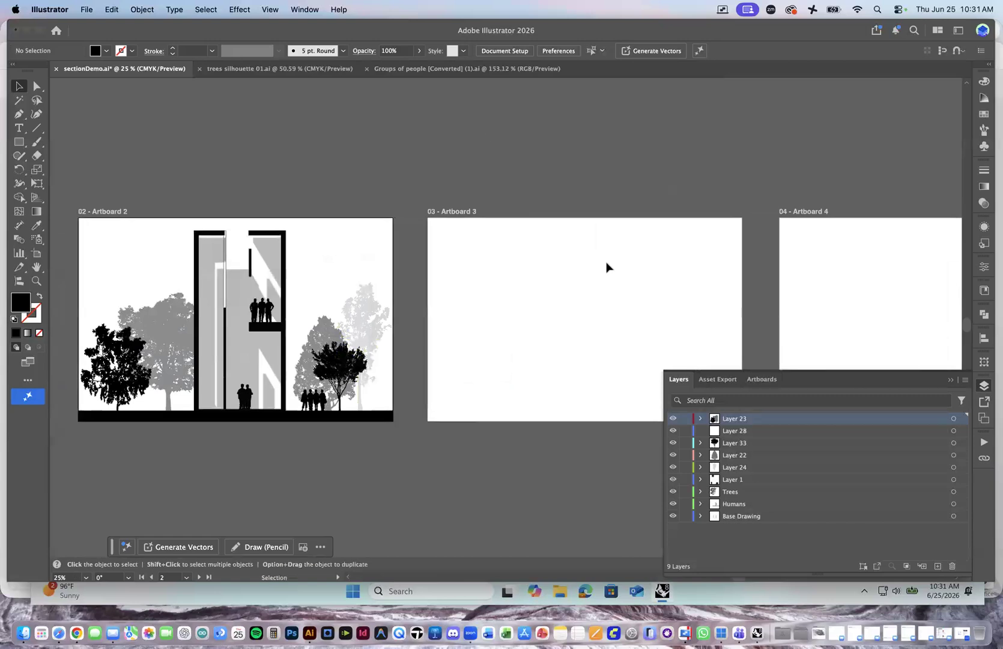
pyautogui.click(283, 270)
pyautogui.press('super+c')
pyautogui.press('super+v')
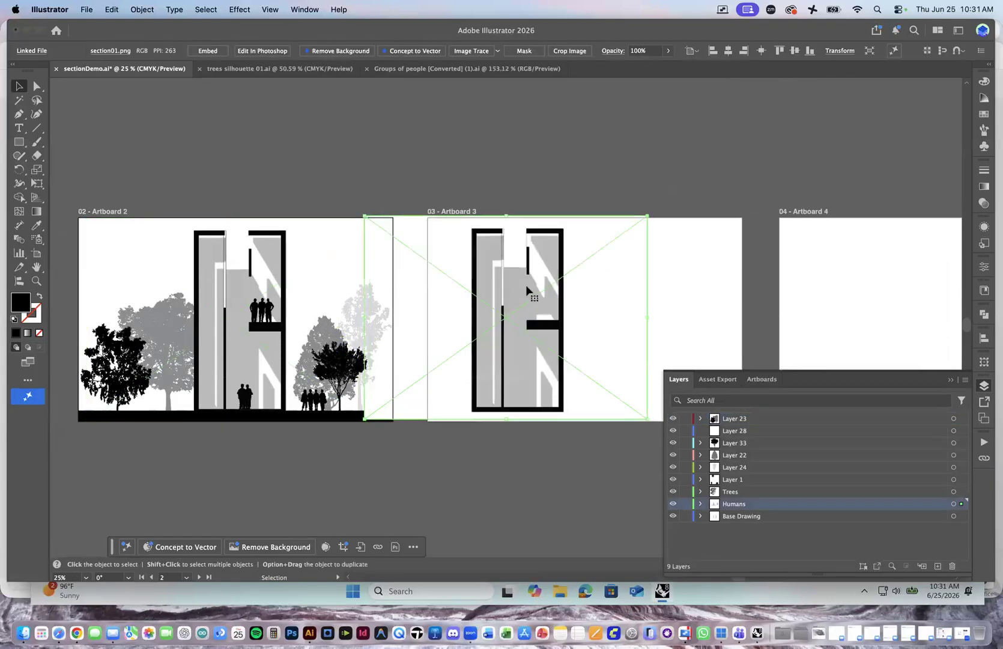
# Rotate the copied section image 90° counterclockwise and place it right of center on Artboard 3 as a stand-in plan.
pyautogui.moveTo(623, 189); pyautogui.dragTo(425, 144)
pyautogui.moveTo(539, 289); pyautogui.dragTo(501, 336)
pyautogui.click(654, 142)
pyautogui.scroll(2, 501, 339)
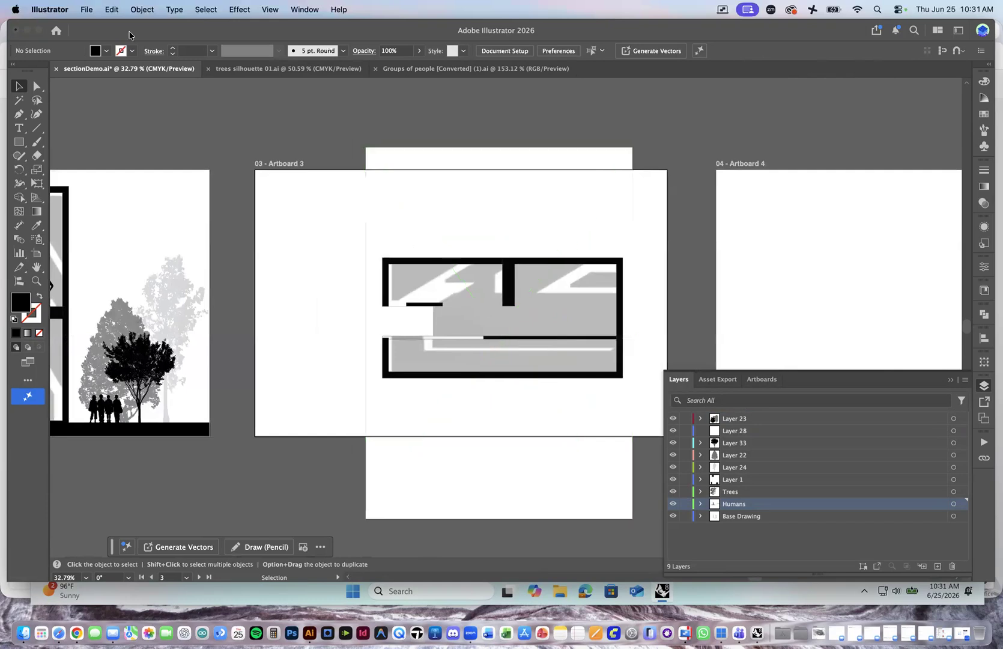
# Open TreeSillhouettesInPlan.ai from the Entourage folder and view its plan-view tree silhouettes.
pyautogui.click(86, 10)
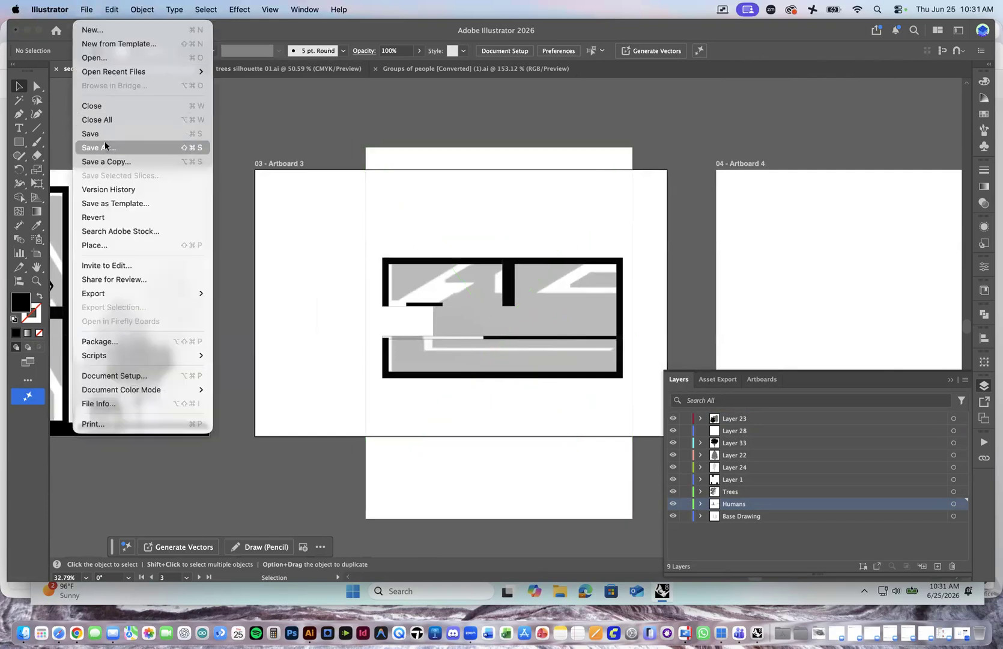
pyautogui.click(111, 58)
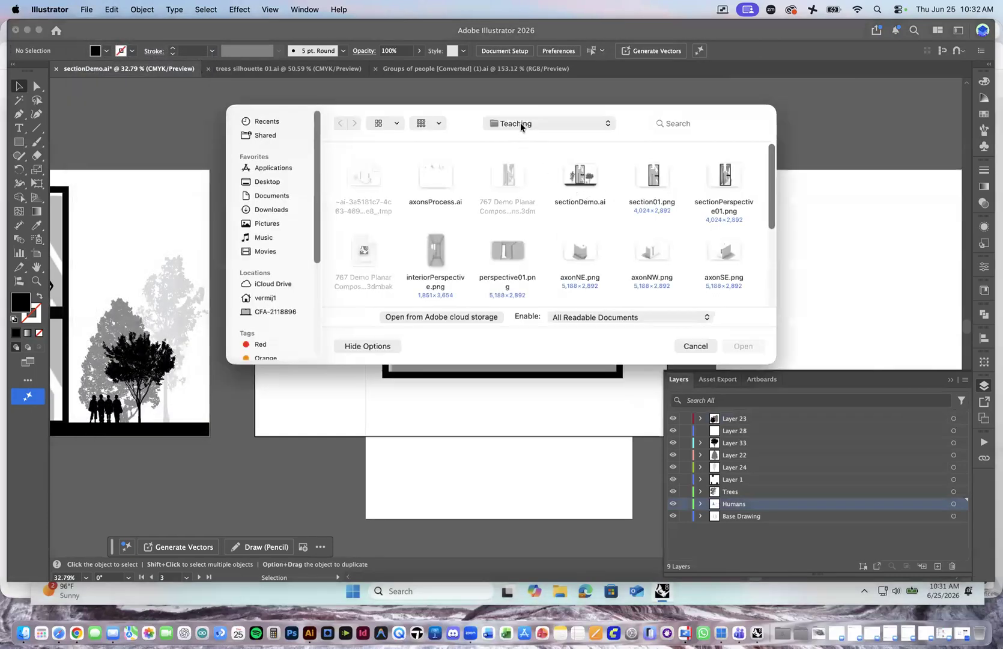
pyautogui.click(520, 122)
pyautogui.click(510, 132)
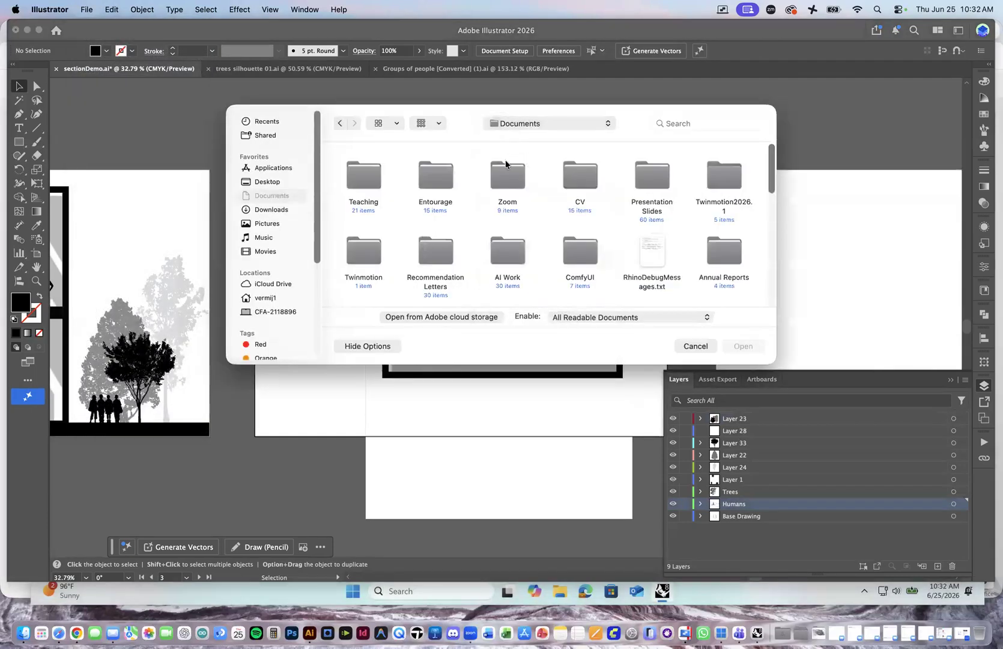
pyautogui.doubleClick(427, 178)
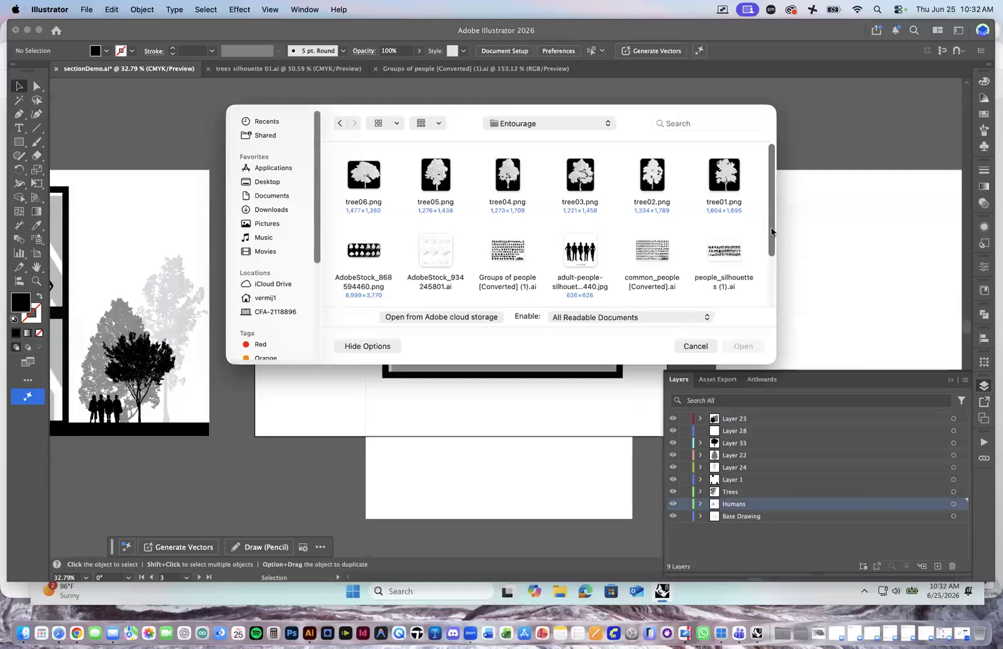
pyautogui.moveTo(772, 232); pyautogui.dragTo(772, 297)
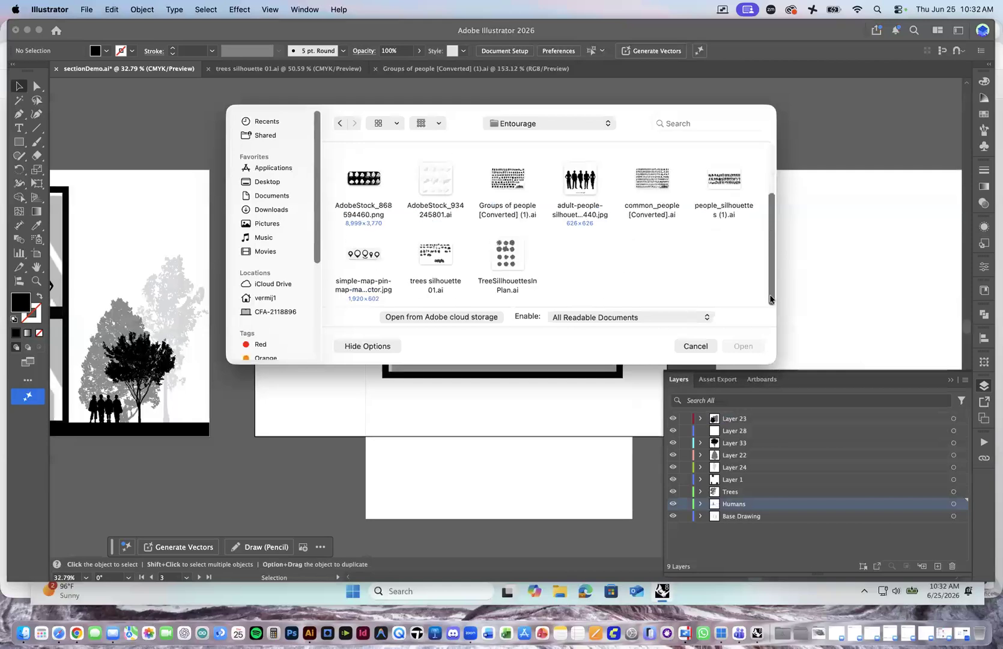
pyautogui.doubleClick(507, 255)
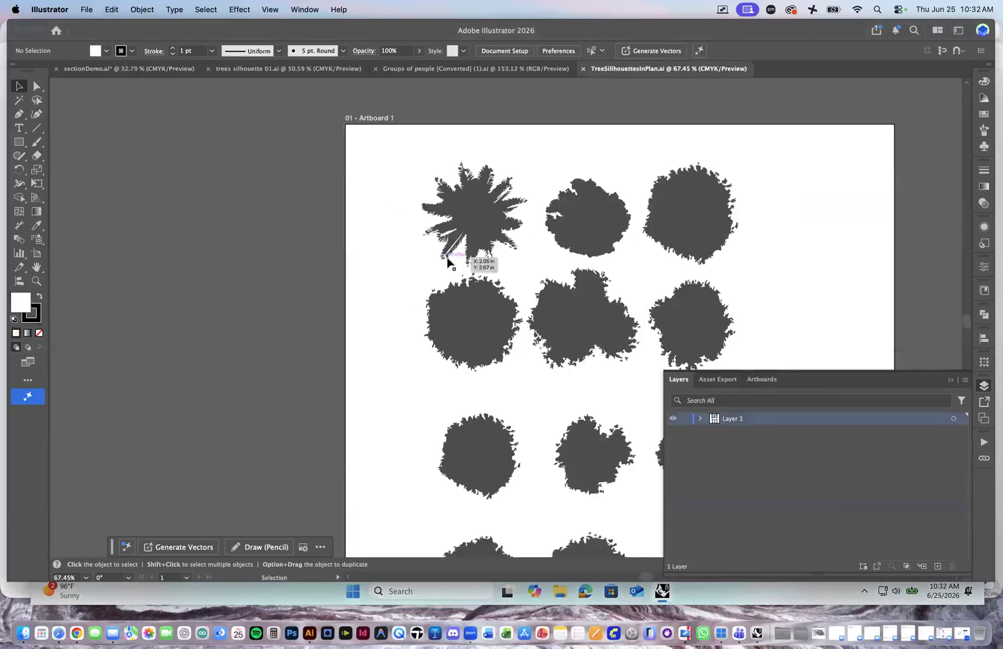
pyautogui.scroll(-3, 414, 351)
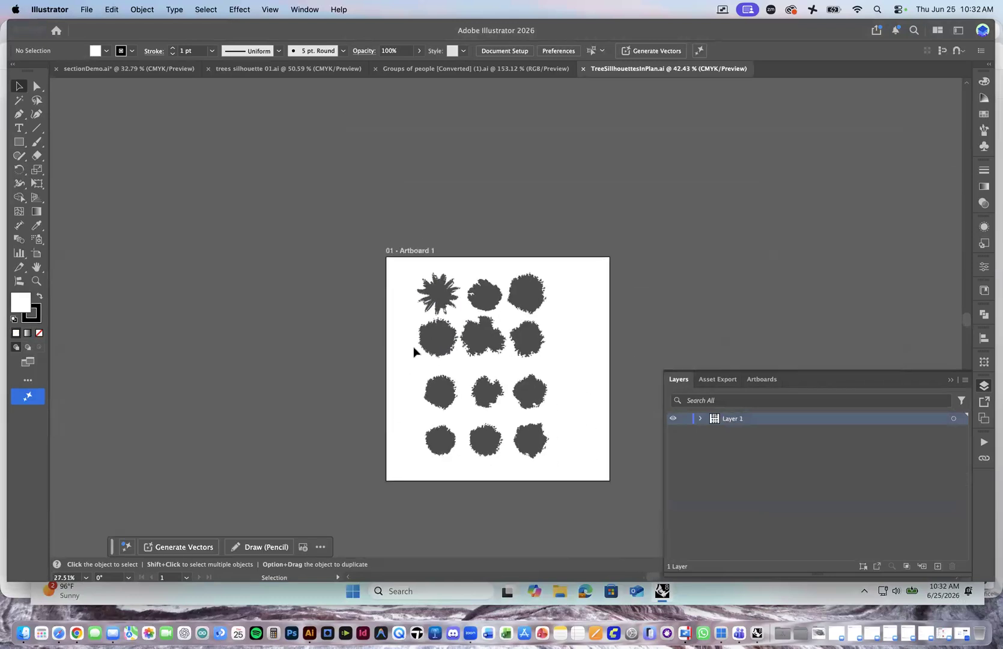
pyautogui.scroll(3, 514, 393)
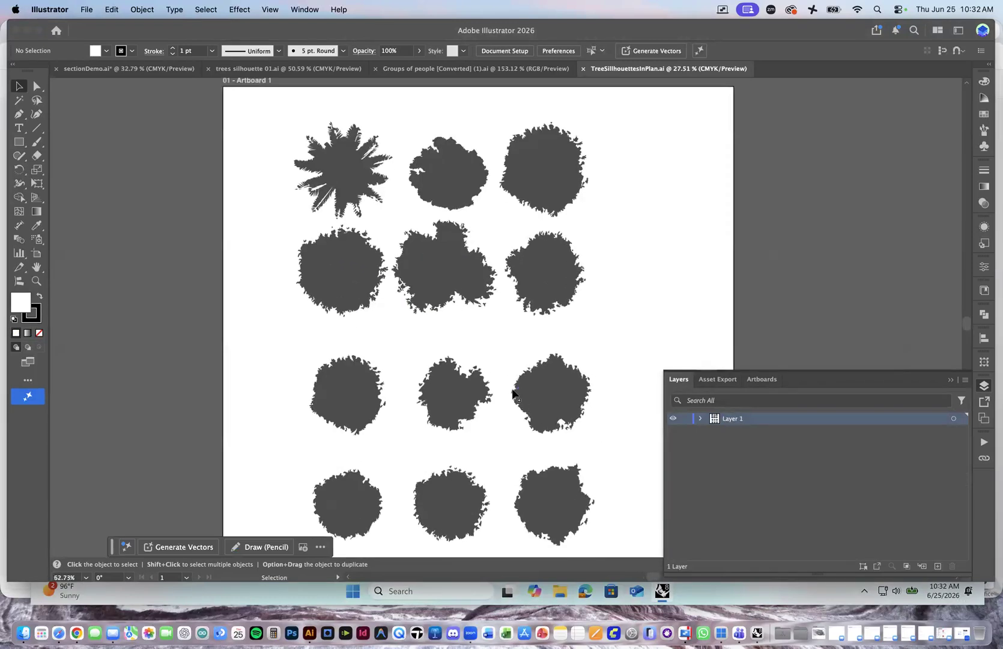
# In sectionDemo.ai, draw a horizontal line as wide as the black right-hand tree's crown on Artboard 2, with a 1 pt black stroke.
pyautogui.click(415, 69)
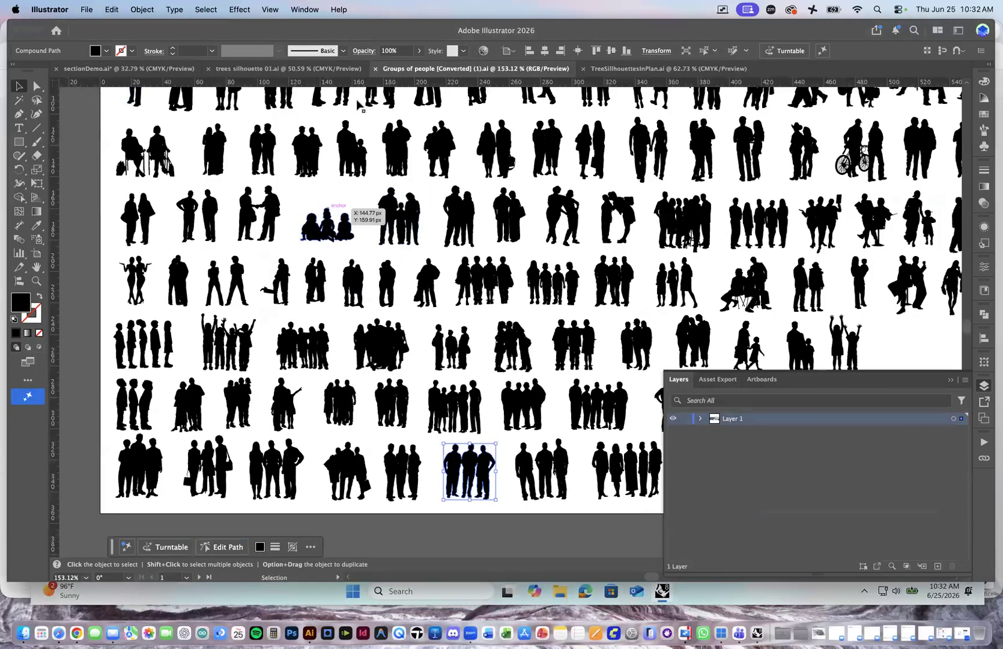
pyautogui.click(308, 70)
pyautogui.click(178, 68)
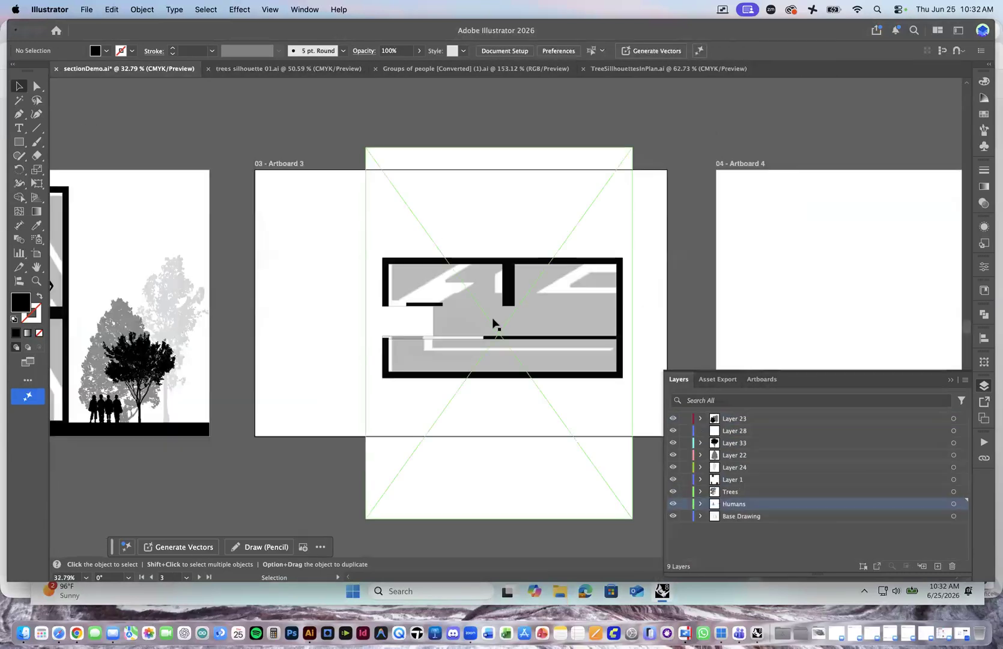
pyautogui.hscroll(-5, 240, 421)
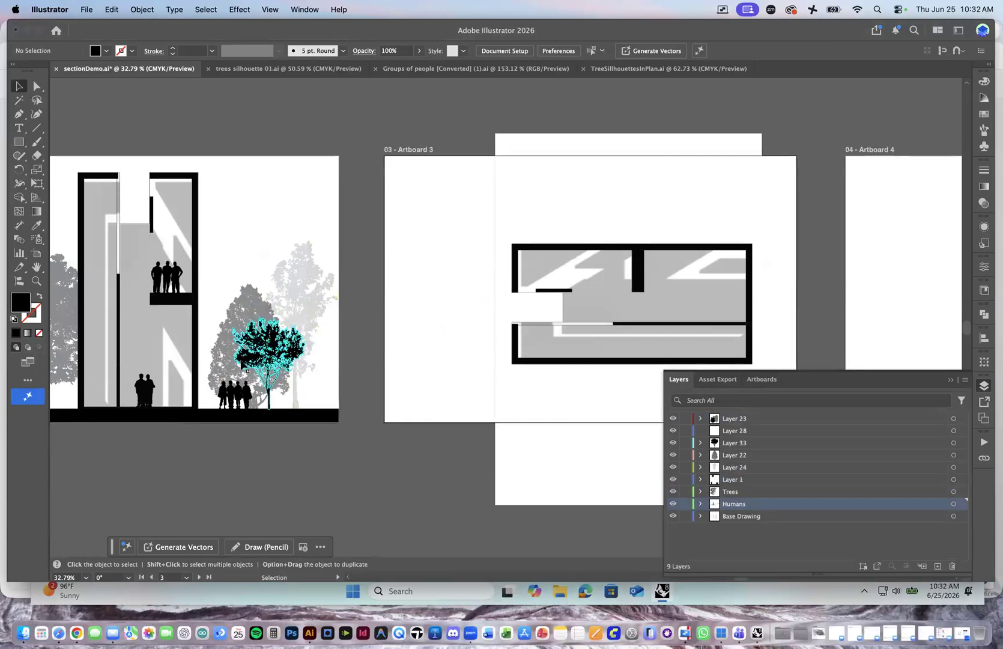
pyautogui.click(37, 128)
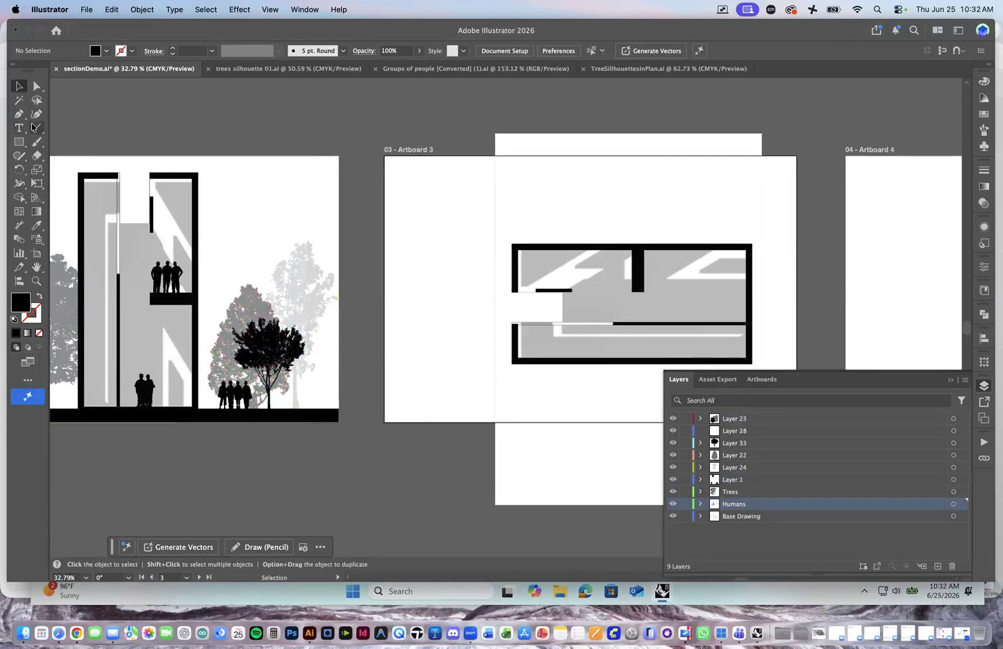
pyautogui.moveTo(235, 270); pyautogui.dragTo(307, 271)
pyautogui.click(19, 86)
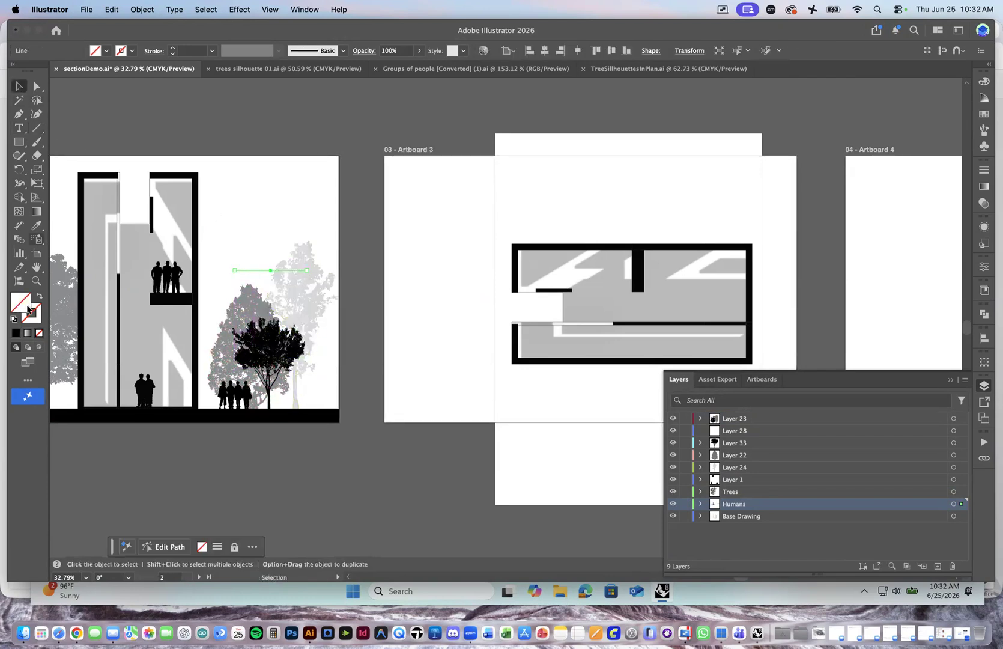
pyautogui.click(32, 315)
pyautogui.click(27, 333)
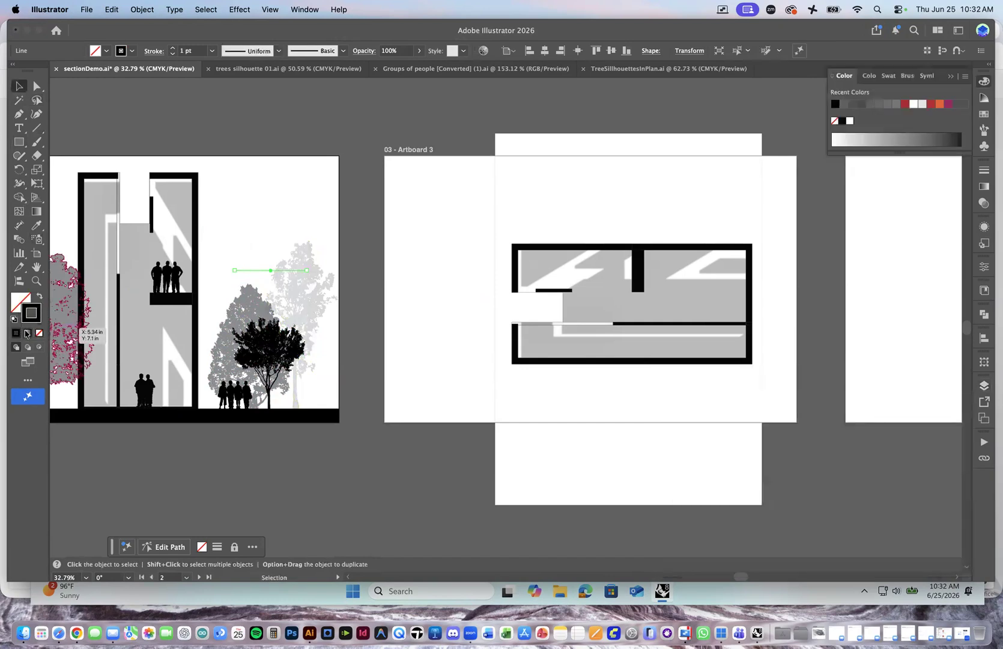
# Move the crown-width reference line to Artboard 3, above the rotated building drawing.
pyautogui.click(269, 159)
pyautogui.moveTo(254, 274); pyautogui.dragTo(525, 199)
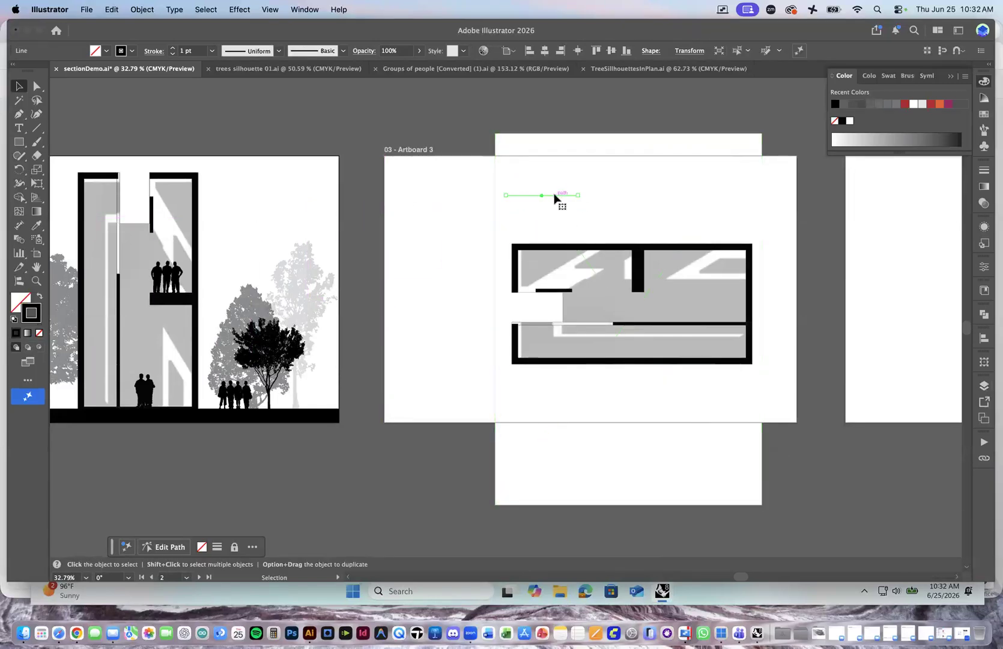
pyautogui.click(479, 124)
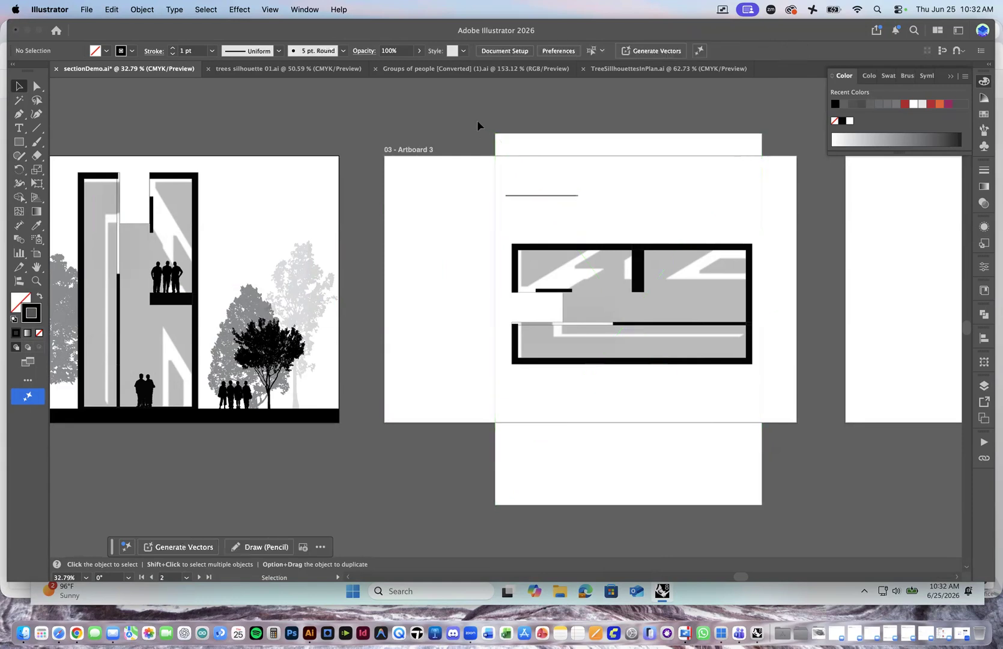
# Copy the three-lobed tree in the second row of TreeSillhouettesInPlan.ai and place it below the building on Artboard 3 of sectionDemo.ai.
pyautogui.click(618, 70)
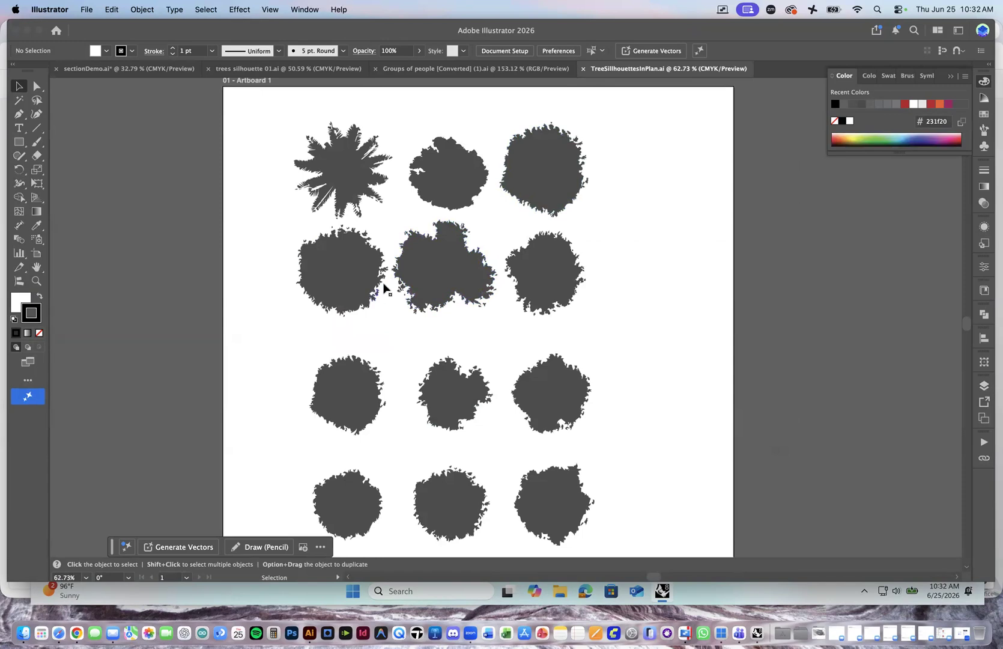
pyautogui.click(445, 282)
pyautogui.press('super+c')
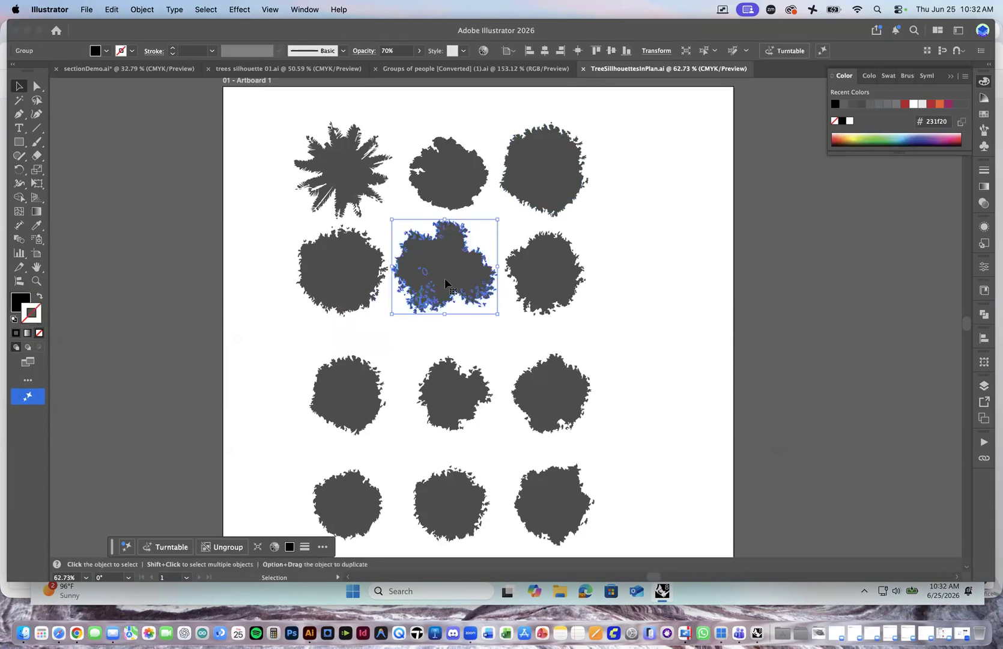
pyautogui.click(466, 71)
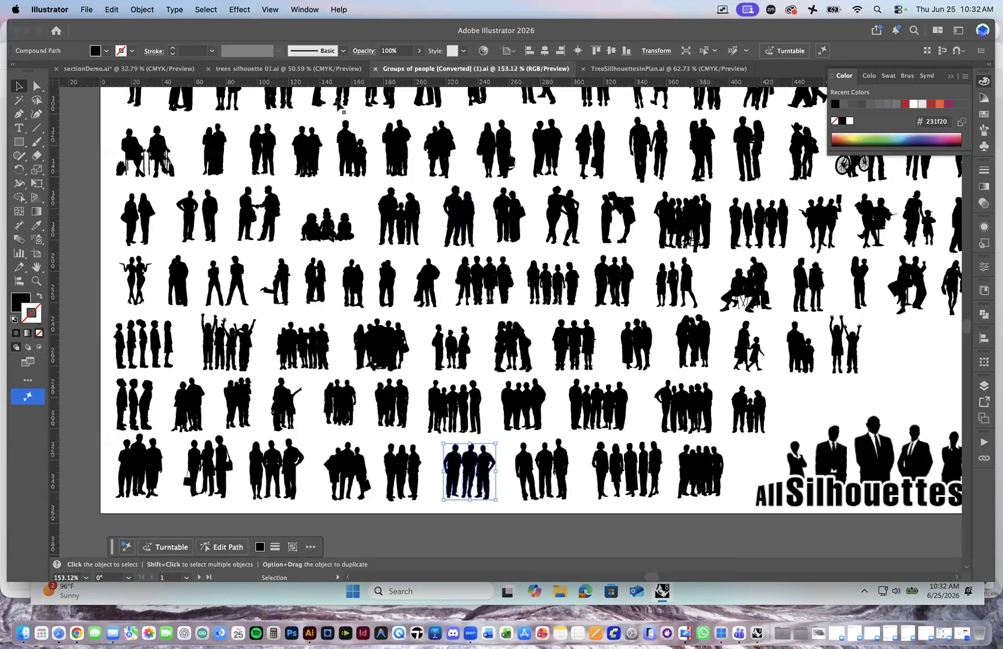
pyautogui.click(129, 69)
pyautogui.press('super+v')
pyautogui.moveTo(506, 316); pyautogui.dragTo(572, 398)
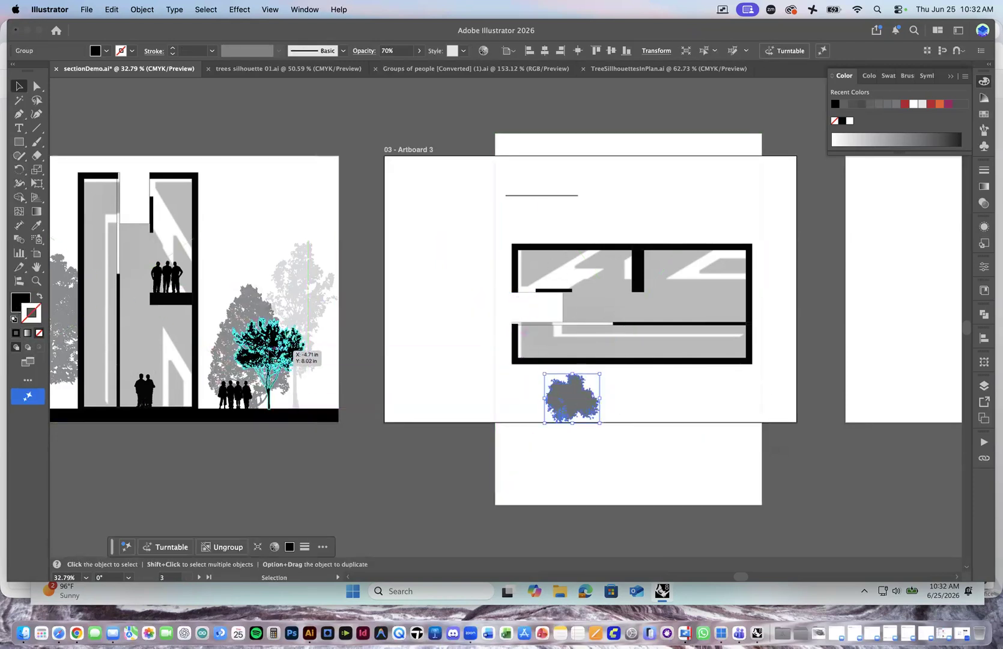
# Nudge the rotated building drawing up on Artboard 3 to make room for the tree.
pyautogui.click(600, 305)
pyautogui.hotkey('shift', 'Up')
pyautogui.hotkey('shift', 'Up')
pyautogui.hotkey('shift', 'Up')
pyautogui.hotkey('shift', 'Up')
# Scale the plan tree up to match the reference line's width, using the line beside it, and delete the line.
pyautogui.click(577, 415)
pyautogui.moveTo(576, 411); pyautogui.dragTo(576, 399)
pyautogui.moveTo(537, 197); pyautogui.dragTo(637, 347)
pyautogui.click(576, 385)
pyautogui.click(605, 357)
pyautogui.press('Delete')
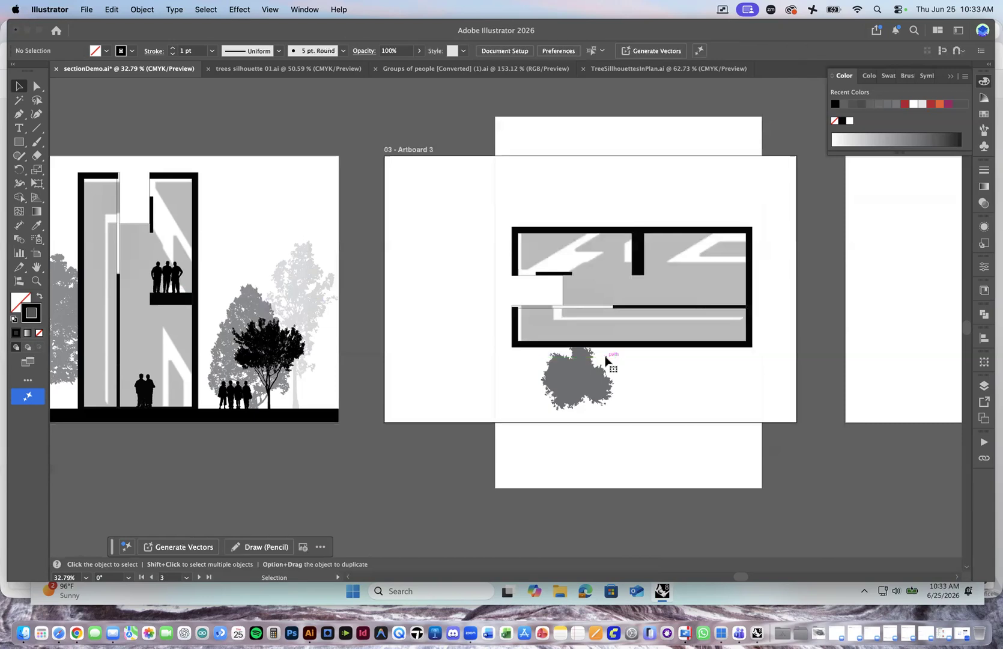
# Move the plan tree slightly down from the building's wall and nudge the building drawing farther up and slightly left.
pyautogui.click(582, 380)
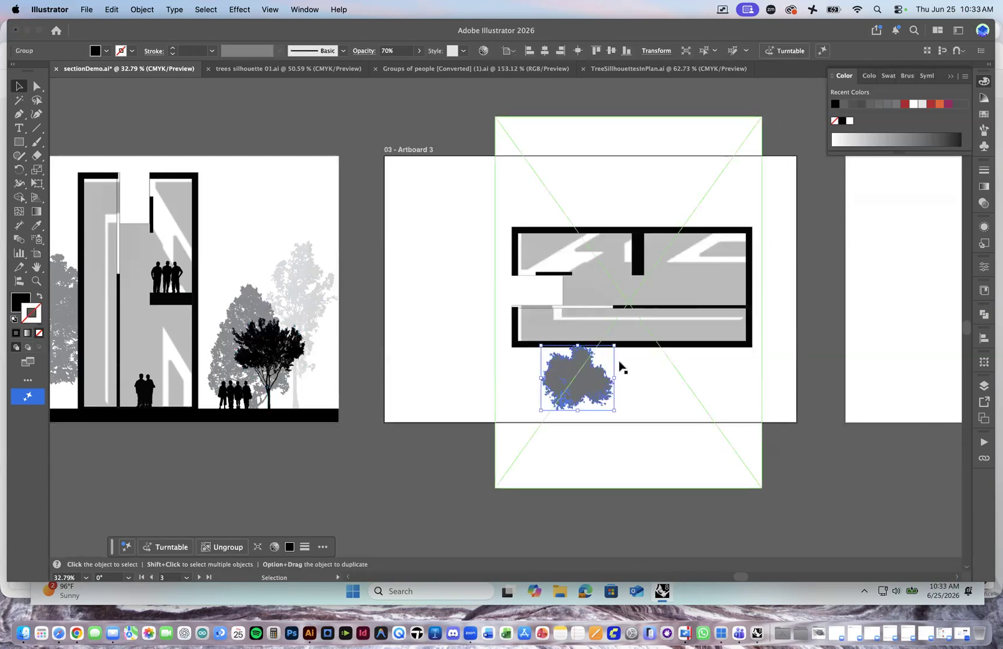
pyautogui.moveTo(584, 390); pyautogui.dragTo(584, 395)
pyautogui.click(605, 279)
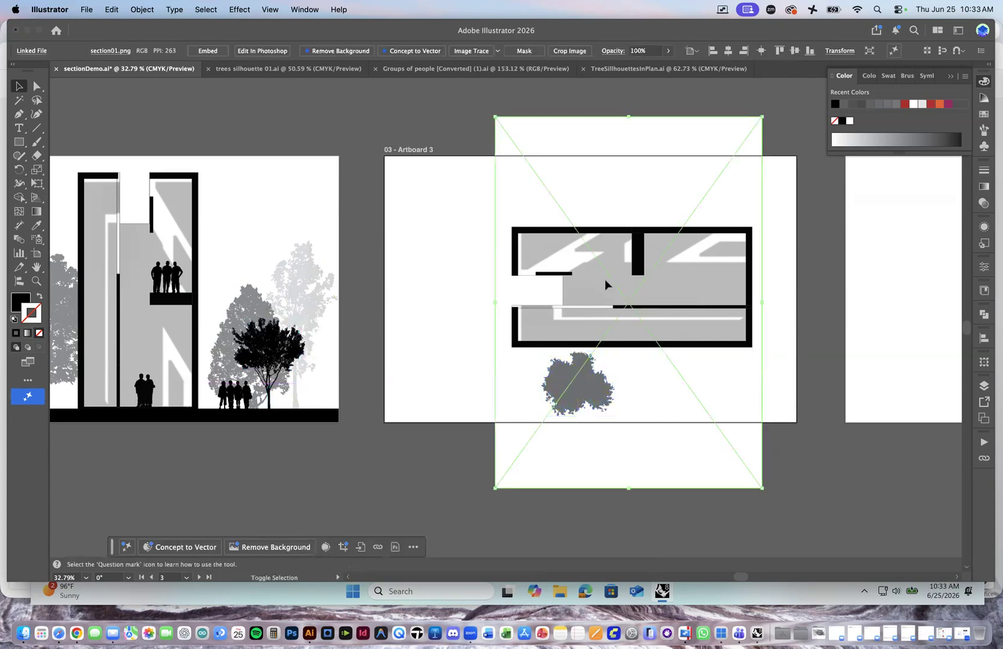
pyautogui.press('Up')
pyautogui.press('Up')
pyautogui.press('Up')
pyautogui.press('Up')
pyautogui.press('Up')
pyautogui.press('Up')
pyautogui.press('Up')
pyautogui.press('Up')
pyautogui.press('Up')
pyautogui.press('Up')
pyautogui.press('Up')
pyautogui.press('Up')
pyautogui.press('Left')
pyautogui.press('Left')
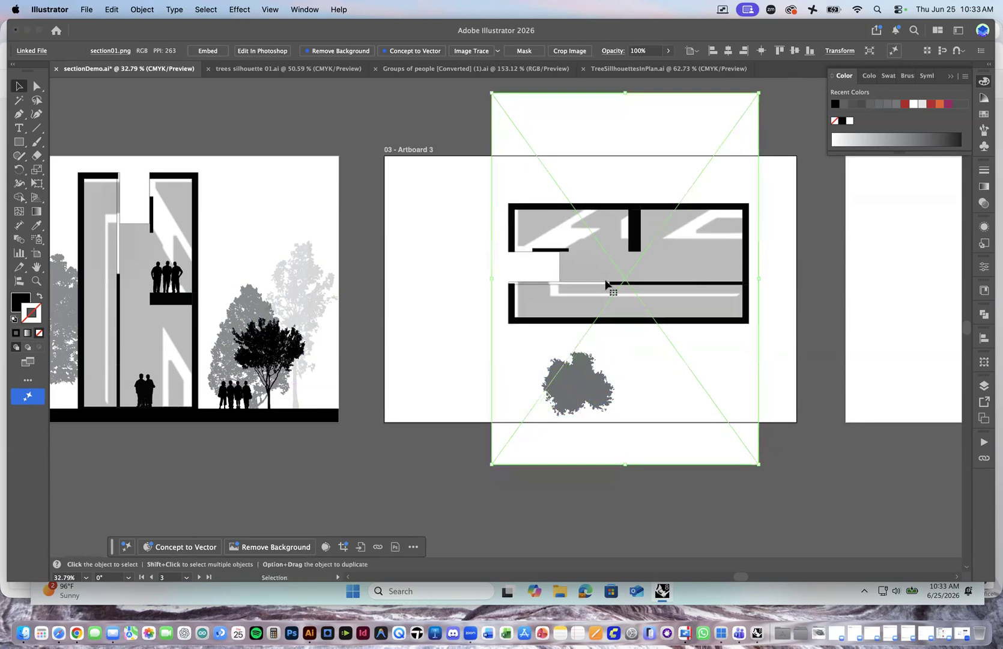
# Review the open tree and people silhouette files and compare the drawings on Artboards 1, 2 and 3.
pyautogui.click(648, 69)
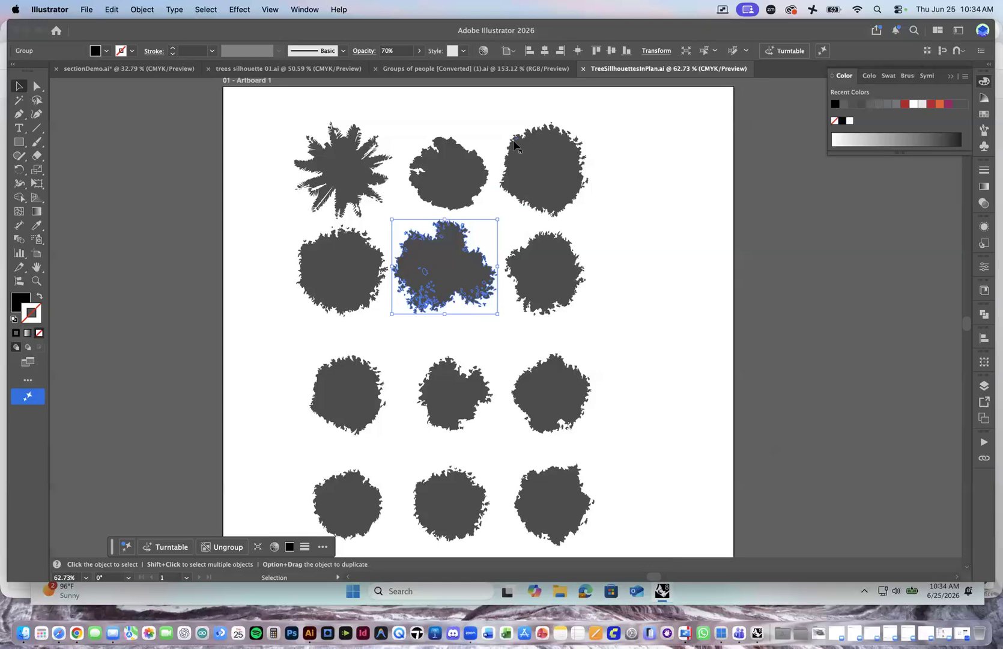
pyautogui.click(480, 69)
pyautogui.click(282, 69)
pyautogui.click(129, 68)
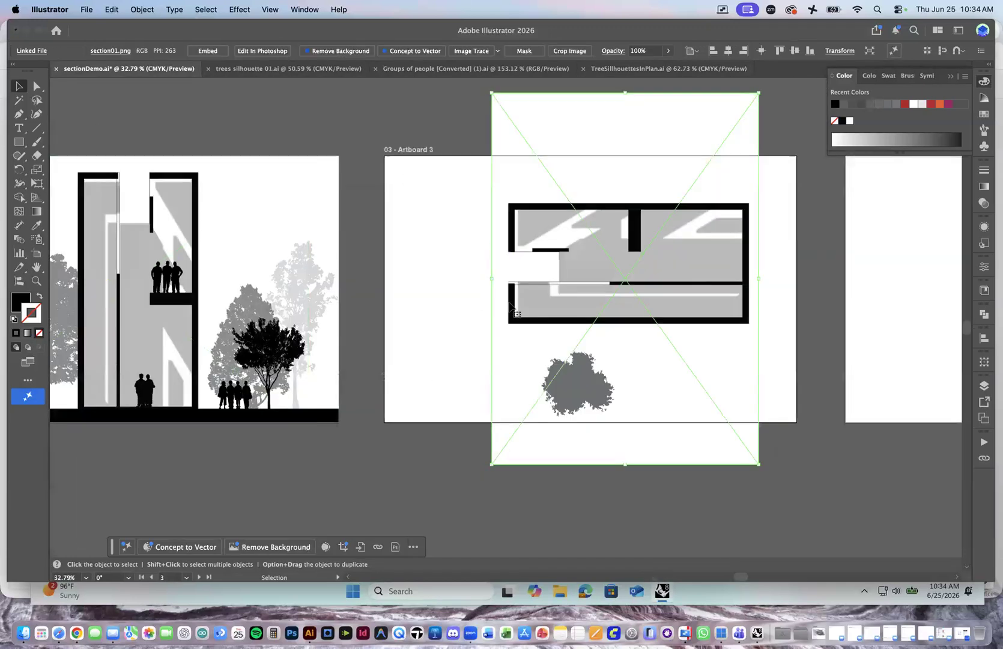
pyautogui.scroll(-3, 511, 308)
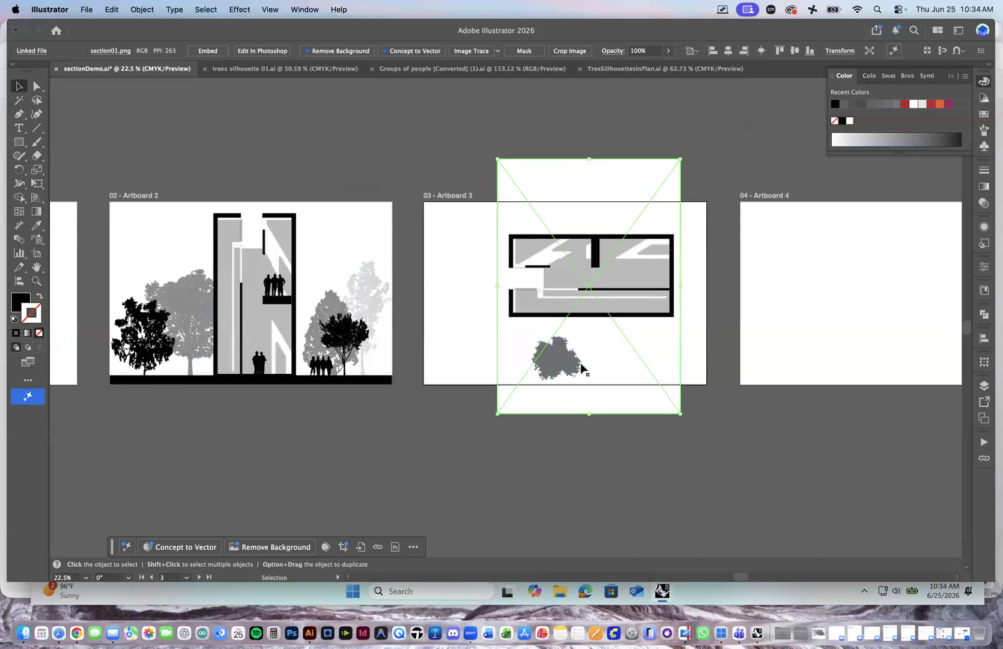
pyautogui.click(486, 464)
pyautogui.scroll(2, 603, 331)
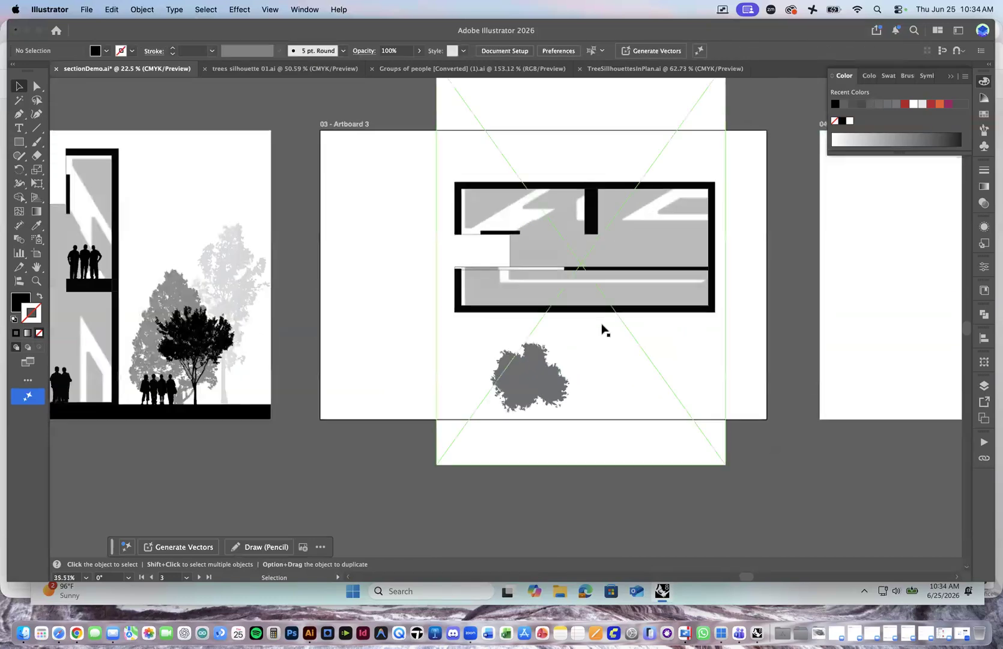
pyautogui.scroll(1, 602, 331)
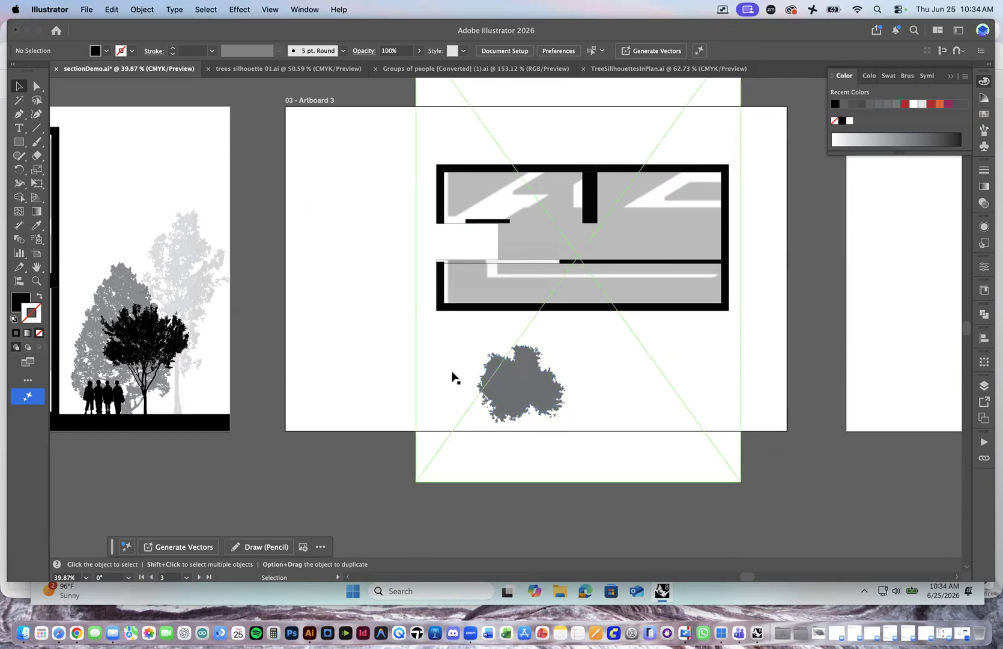
pyautogui.moveTo(277, 453); pyautogui.dragTo(424, 448)
pyautogui.scroll(-4, 423, 448)
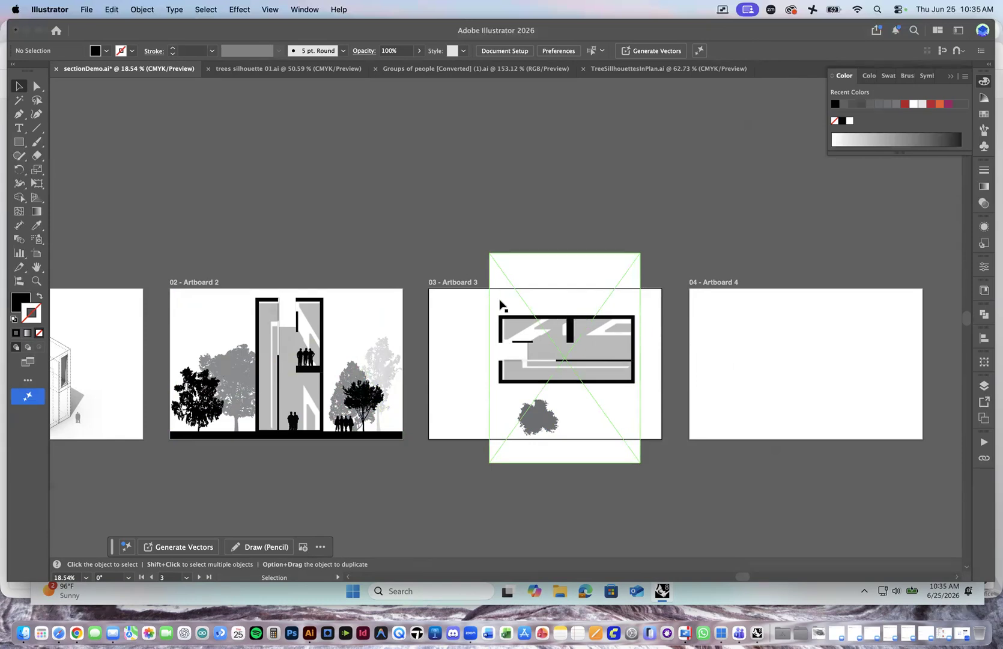
pyautogui.hscroll(-10, 502, 304)
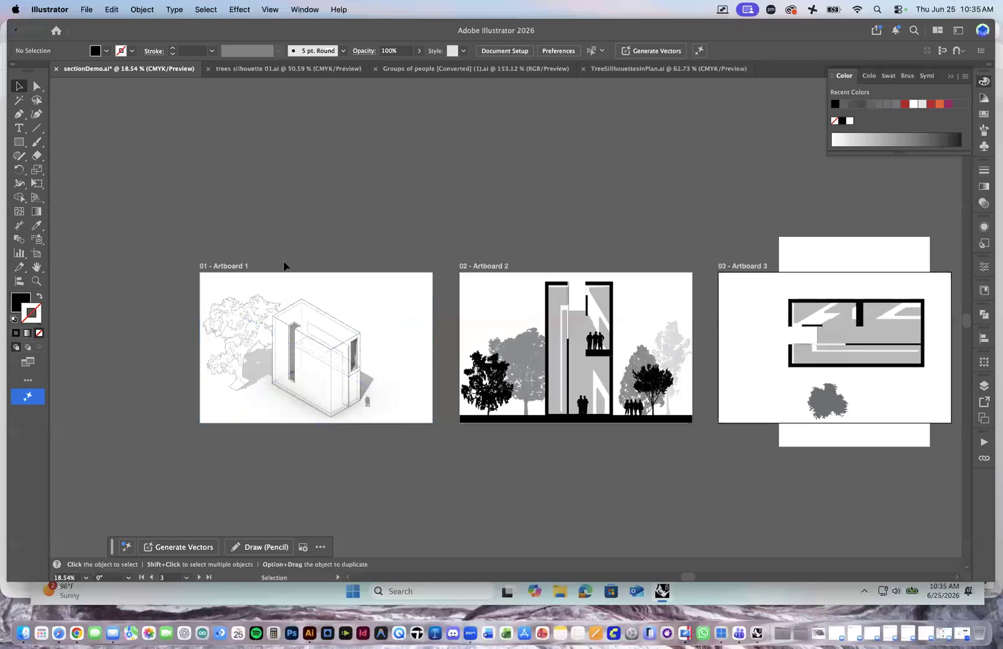
# Compare the drawings across Artboards 1 to 4, then examine the section on Artboard 2 up close.
pyautogui.press('space')
pyautogui.moveTo(661, 169); pyautogui.dragTo(571, 173)
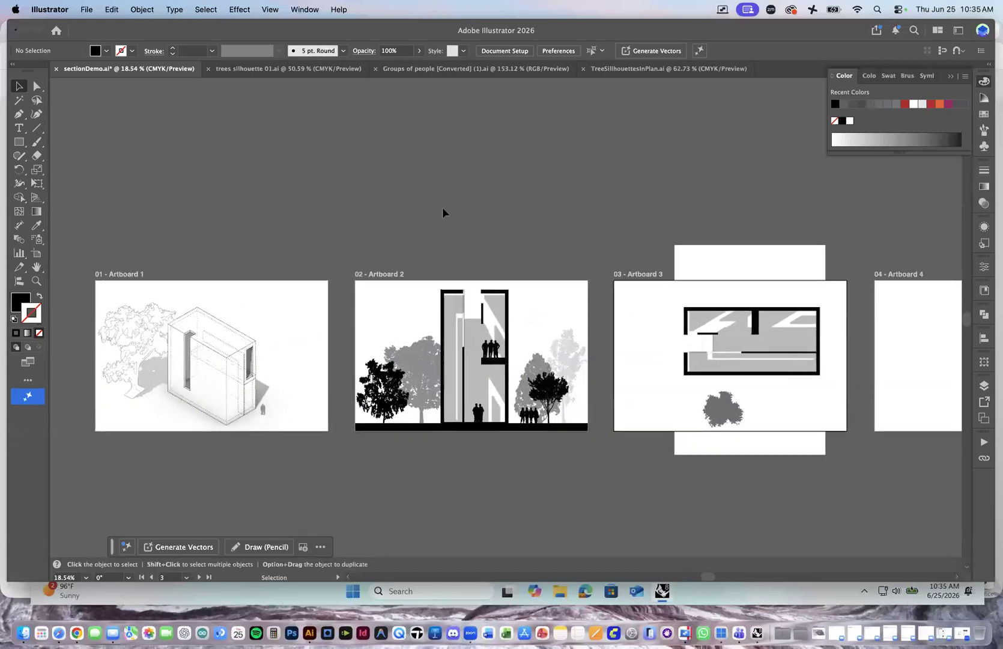
pyautogui.press('space')
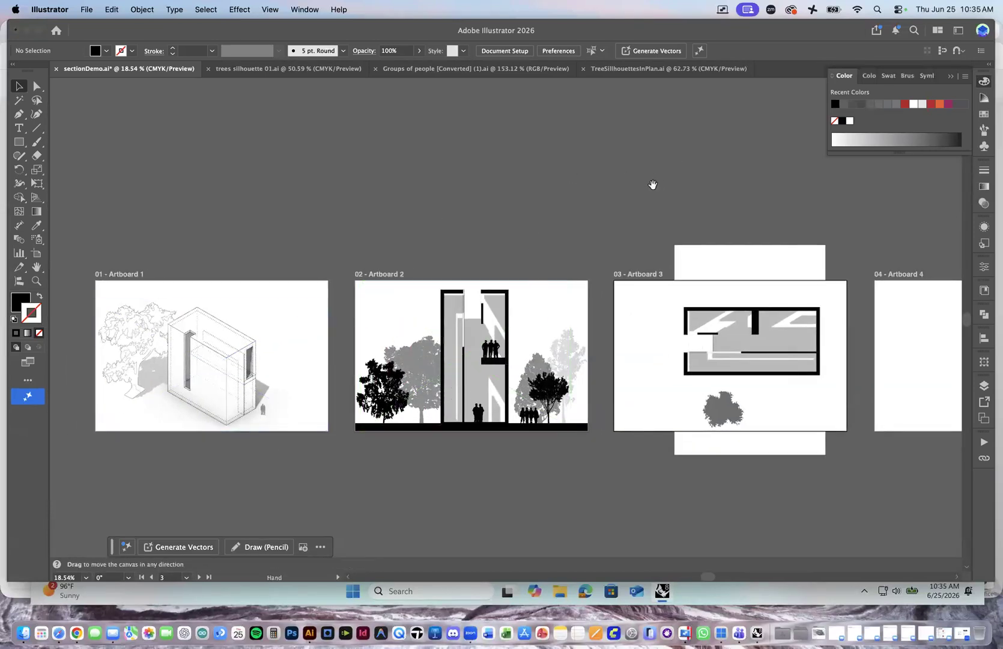
pyautogui.moveTo(653, 185); pyautogui.dragTo(550, 185)
pyautogui.scroll(-1, 550, 183)
pyautogui.scroll(-2, 549, 187)
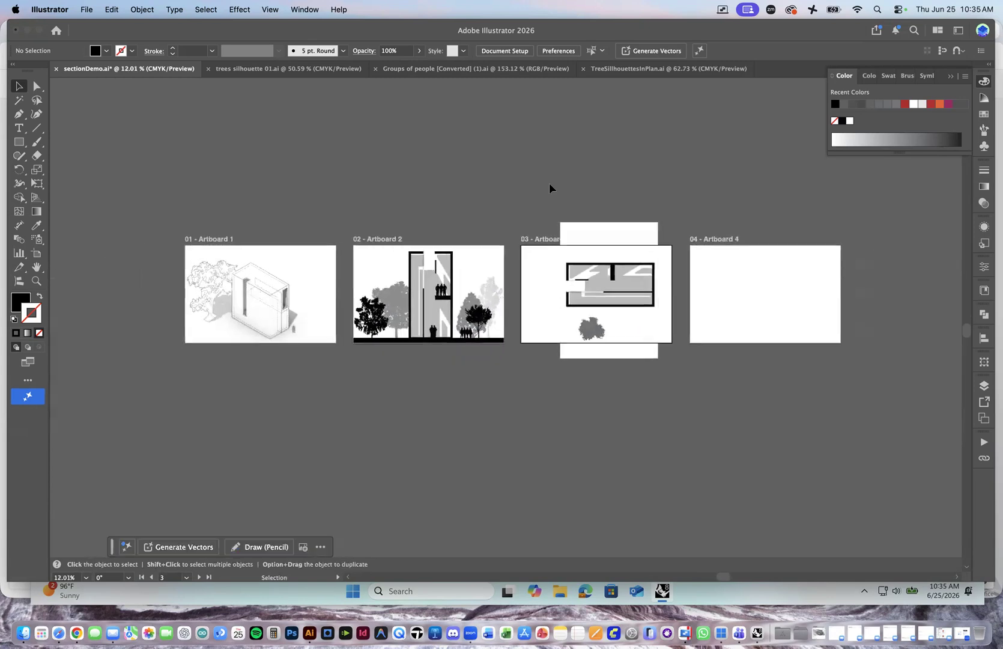
pyautogui.scroll(1, 549, 187)
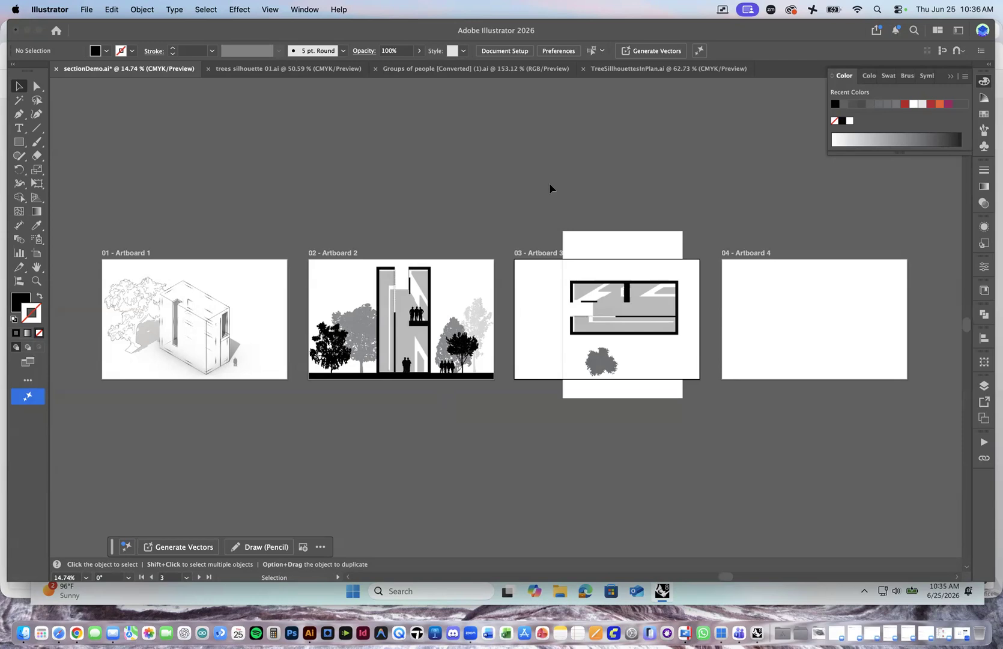
pyautogui.scroll(5, 434, 302)
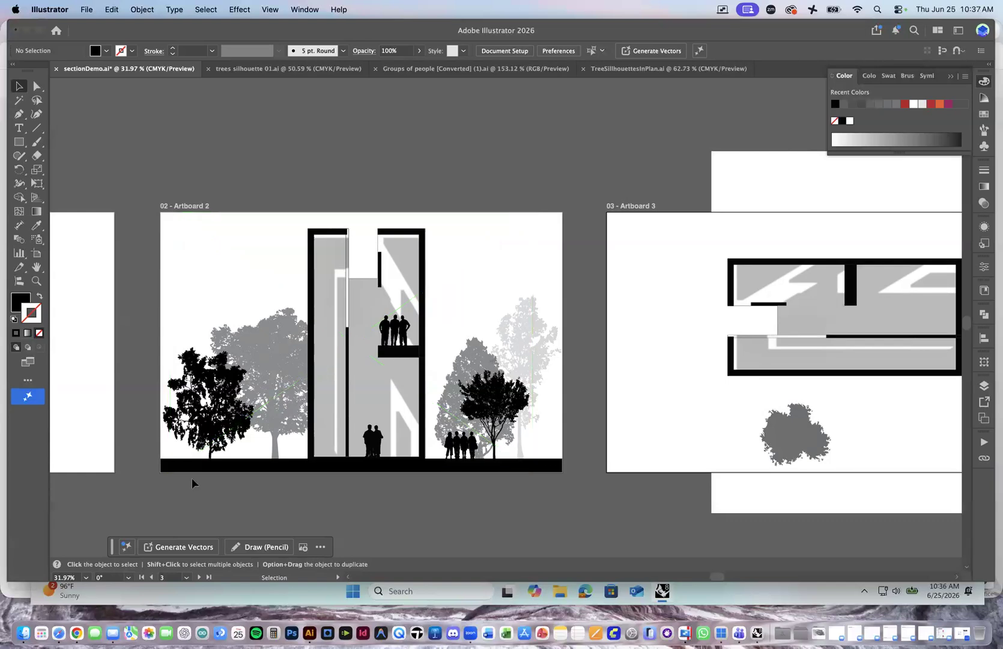
pyautogui.scroll(2, 393, 390)
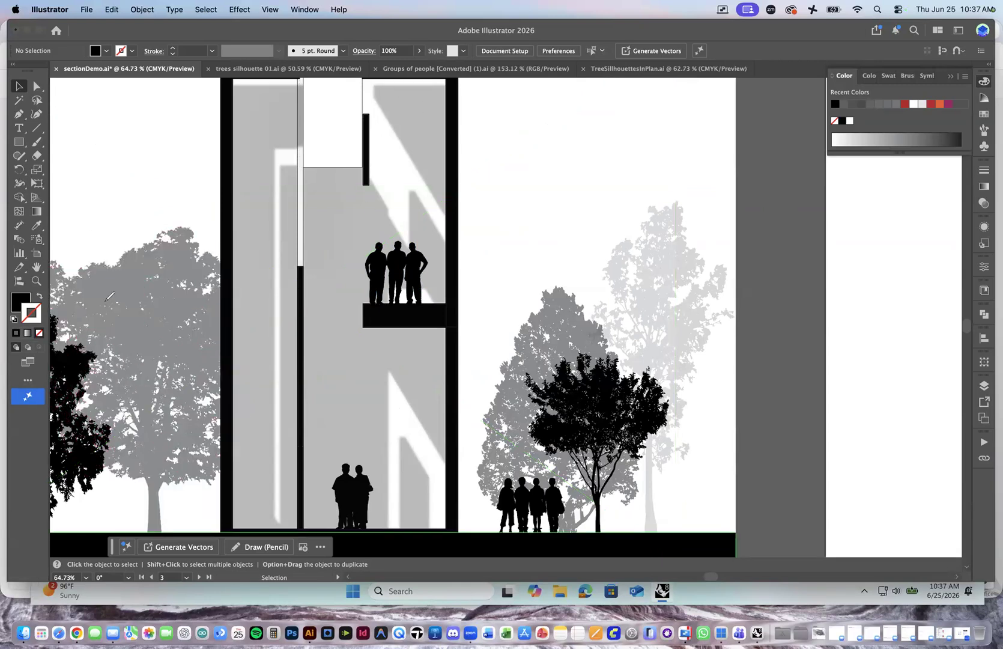
# Mark up the section's upper spaces with temporary freehand annotations showing light directions, the upper rooms and the balcony edge.
pyautogui.moveTo(418, 84)
pyautogui.mouseDown()
pyautogui.moveTo(376, 154)
pyautogui.moveTo(427, 93)
pyautogui.mouseUp()
pyautogui.moveTo(337, 87); pyautogui.dragTo(415, 157)
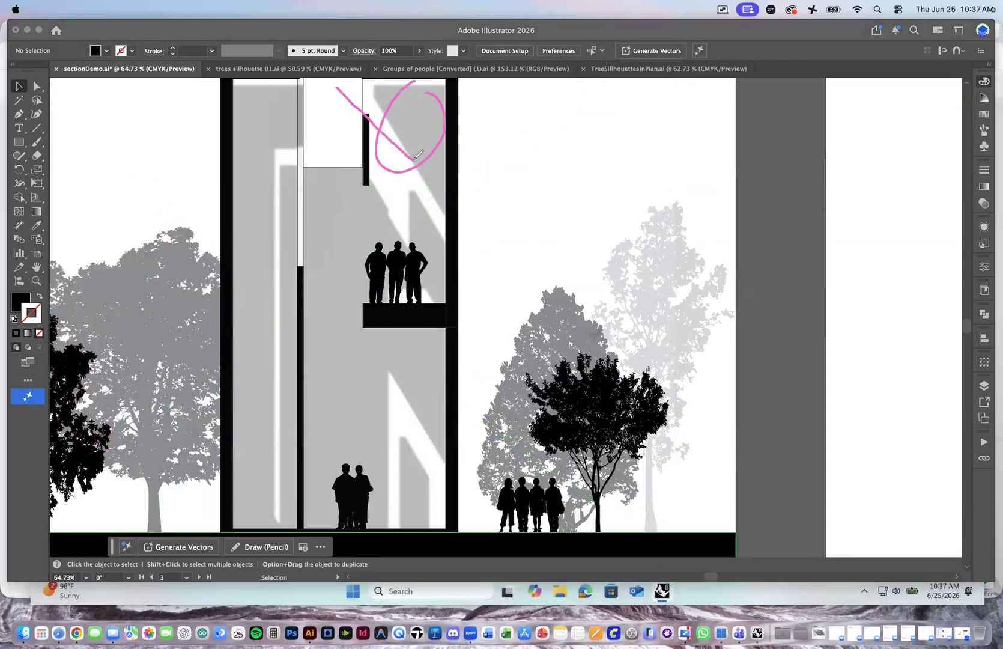
pyautogui.moveTo(356, 66)
pyautogui.mouseDown()
pyautogui.moveTo(457, 143)
pyautogui.moveTo(455, 221)
pyautogui.mouseUp()
pyautogui.moveTo(455, 133)
pyautogui.mouseDown()
pyautogui.moveTo(439, 124)
pyautogui.moveTo(434, 247)
pyautogui.moveTo(457, 252)
pyautogui.mouseUp()
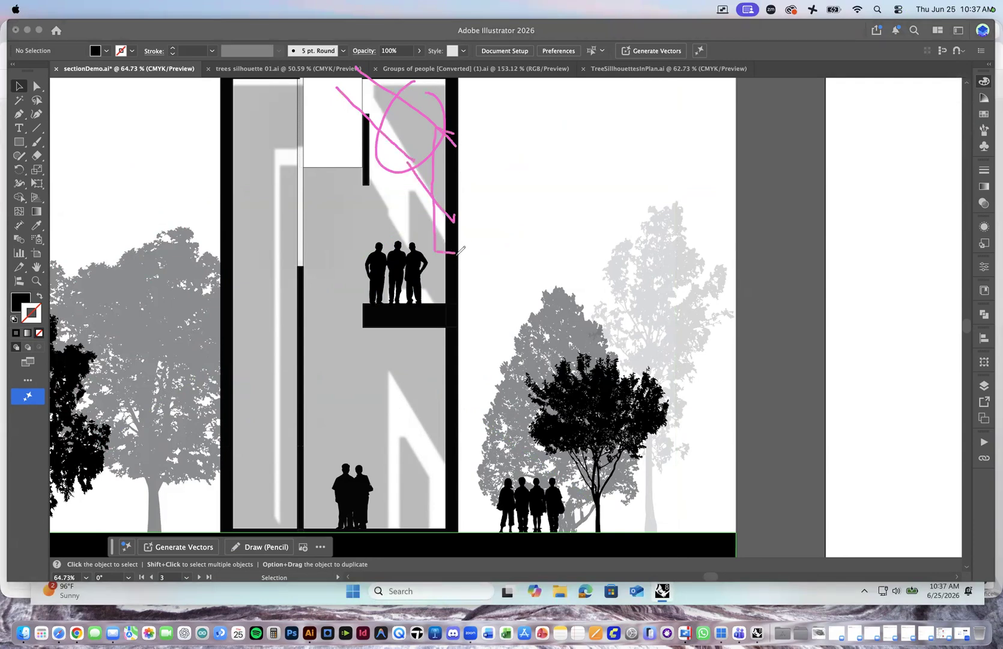
pyautogui.moveTo(354, 67)
pyautogui.mouseDown()
pyautogui.moveTo(414, 128)
pyautogui.moveTo(387, 123)
pyautogui.moveTo(431, 189)
pyautogui.mouseUp()
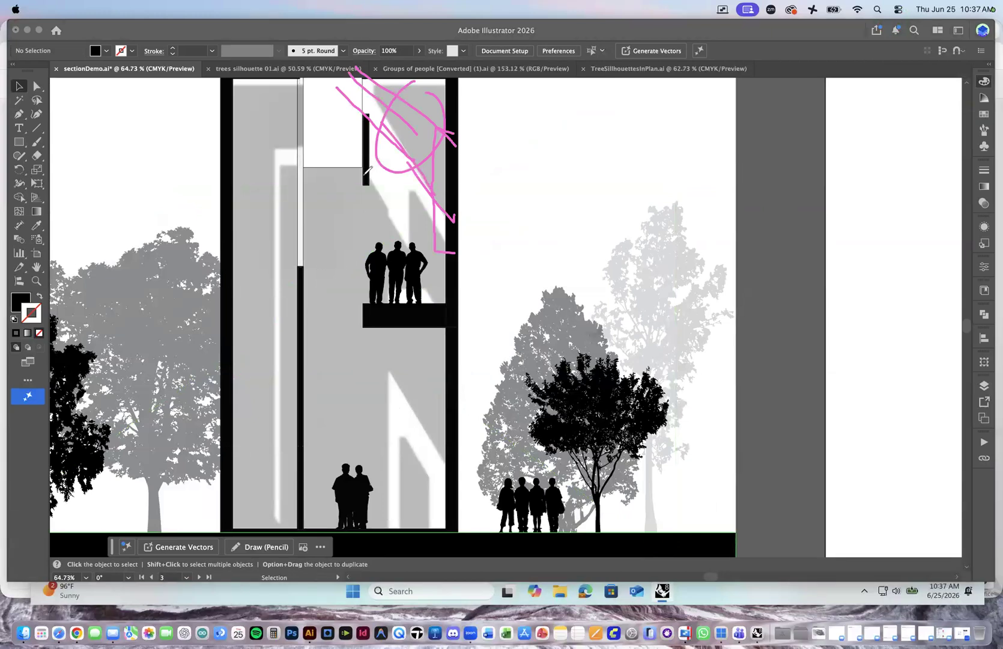
pyautogui.moveTo(342, 153); pyautogui.dragTo(390, 205)
pyautogui.moveTo(229, 201); pyautogui.dragTo(371, 304)
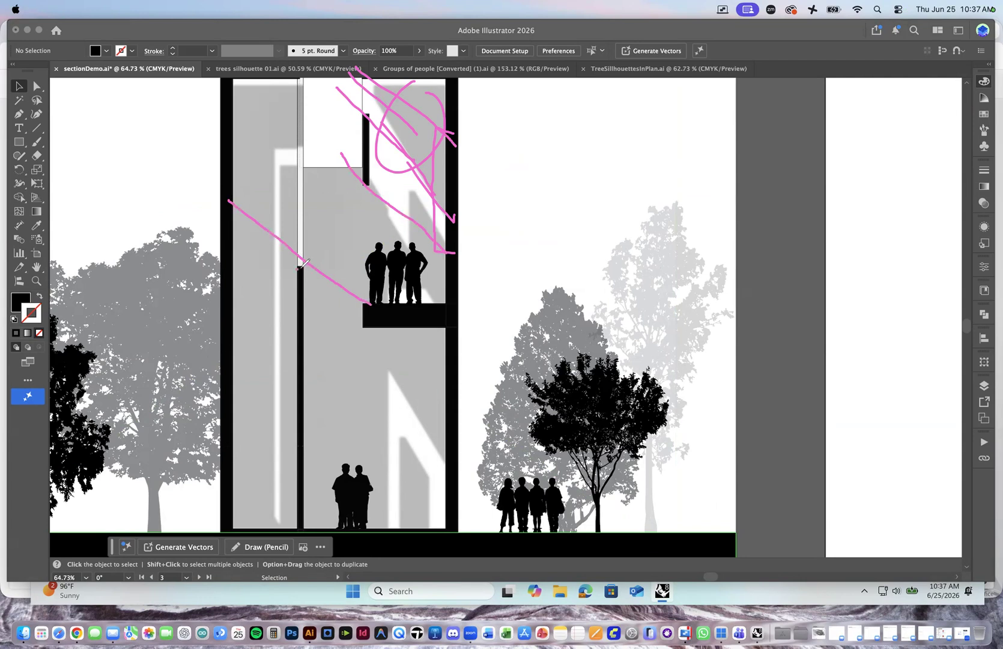
pyautogui.moveTo(300, 268); pyautogui.dragTo(299, 279)
pyautogui.moveTo(369, 137); pyautogui.dragTo(361, 176)
pyautogui.moveTo(300, 80)
pyautogui.mouseDown()
pyautogui.moveTo(242, 126)
pyautogui.moveTo(310, 217)
pyautogui.moveTo(241, 94)
pyautogui.moveTo(279, 162)
pyautogui.moveTo(411, 274)
pyautogui.mouseUp()
pyautogui.moveTo(296, 189)
pyautogui.mouseDown()
pyautogui.moveTo(269, 162)
pyautogui.moveTo(279, 174)
pyautogui.moveTo(327, 156)
pyautogui.mouseUp()
pyautogui.moveTo(368, 274)
pyautogui.mouseDown()
pyautogui.moveTo(364, 322)
pyautogui.moveTo(368, 274)
pyautogui.mouseUp()
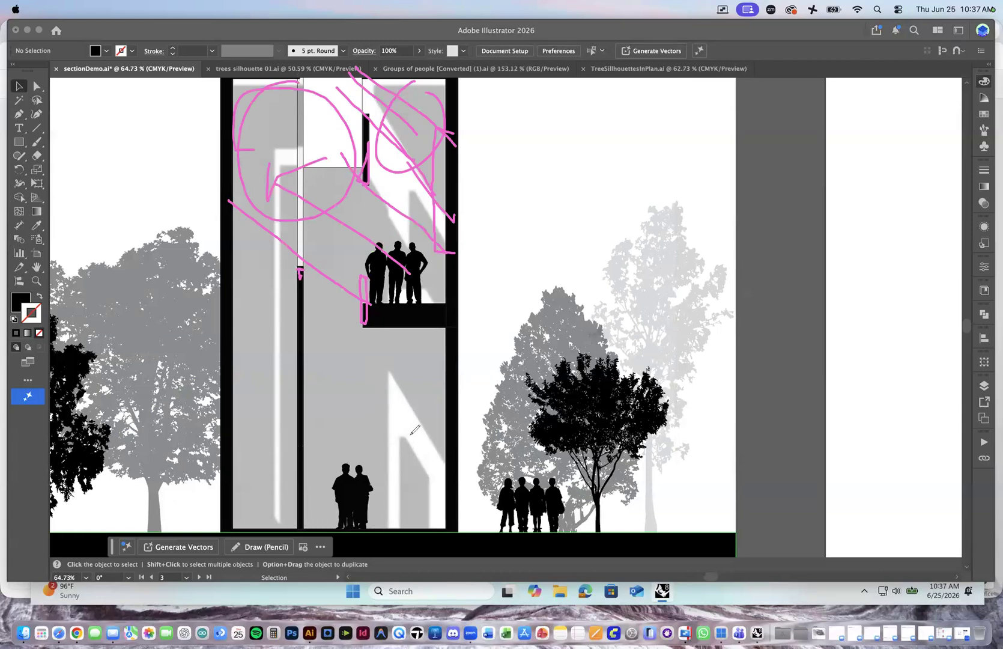
# Mark up the ground-floor spaces around the two people and the dividing wall with temporary freehand annotations.
pyautogui.moveTo(434, 338)
pyautogui.mouseDown()
pyautogui.moveTo(334, 335)
pyautogui.moveTo(325, 509)
pyautogui.mouseUp()
pyautogui.moveTo(291, 416)
pyautogui.mouseDown()
pyautogui.moveTo(276, 447)
pyautogui.moveTo(284, 451)
pyautogui.moveTo(276, 429)
pyautogui.moveTo(265, 448)
pyautogui.moveTo(279, 457)
pyautogui.moveTo(319, 432)
pyautogui.moveTo(337, 462)
pyautogui.moveTo(345, 449)
pyautogui.moveTo(320, 438)
pyautogui.mouseUp()
pyautogui.moveTo(387, 432)
pyautogui.mouseDown()
pyautogui.moveTo(261, 440)
pyautogui.moveTo(290, 483)
pyautogui.moveTo(253, 421)
pyautogui.mouseUp()
pyautogui.moveTo(423, 431)
pyautogui.mouseDown()
pyautogui.moveTo(393, 409)
pyautogui.moveTo(392, 432)
pyautogui.mouseUp()
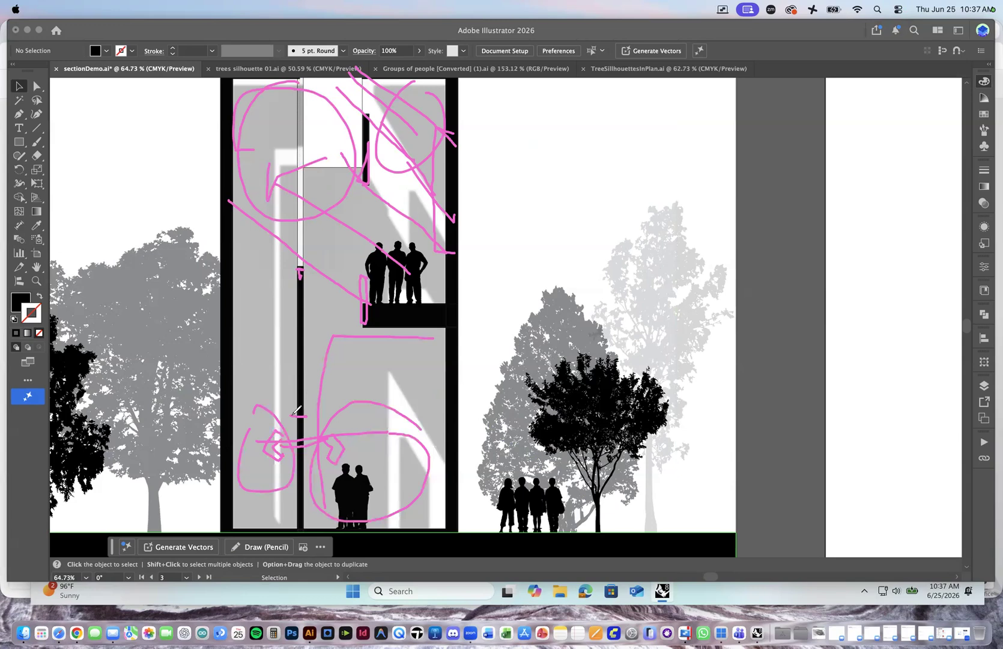
pyautogui.moveTo(299, 408); pyautogui.dragTo(310, 413)
pyautogui.click(83, 401)
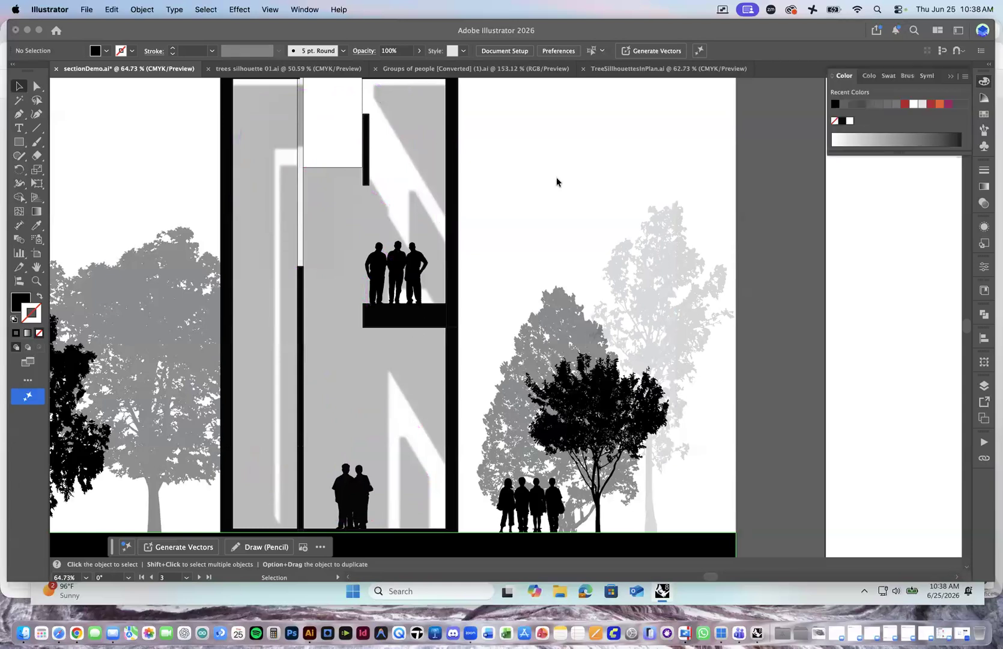
# Open the Teaching folder inside Documents in a Finder window.
pyautogui.scroll(-5, 557, 179)
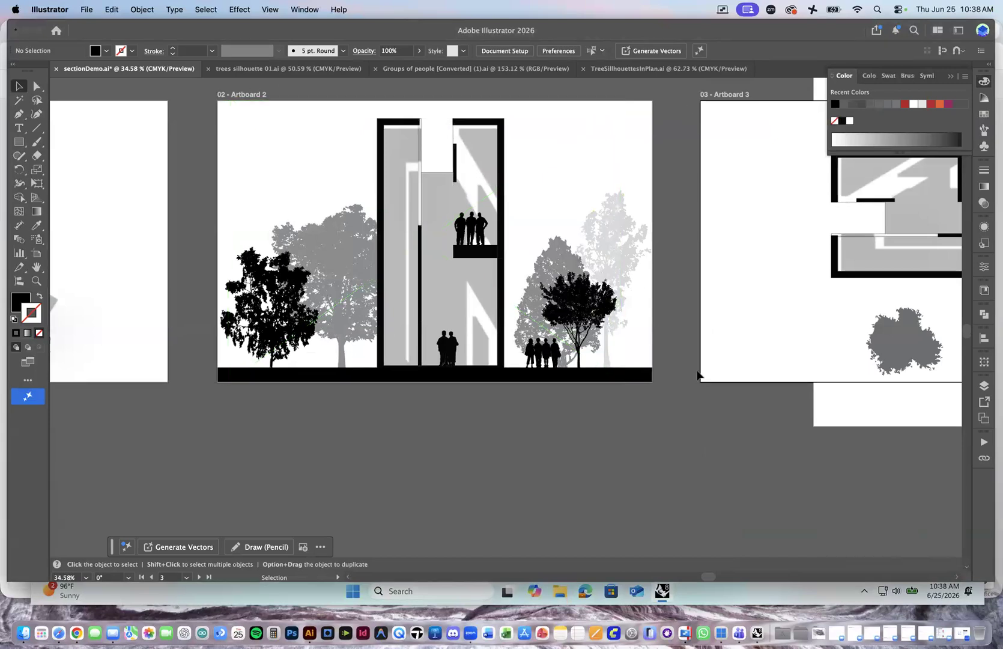
pyautogui.click(790, 618)
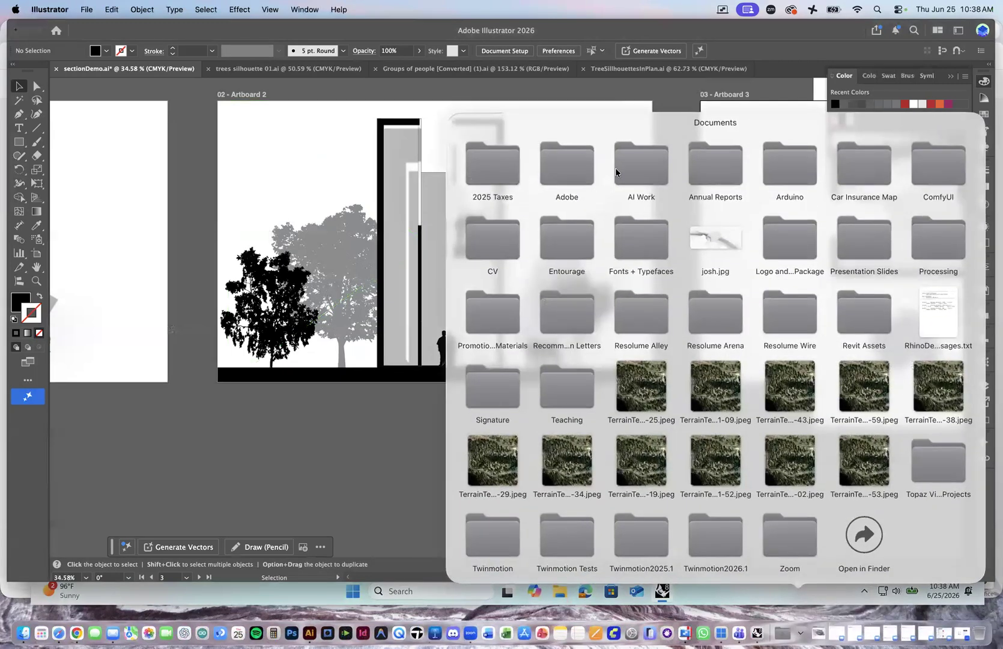
pyautogui.click(567, 388)
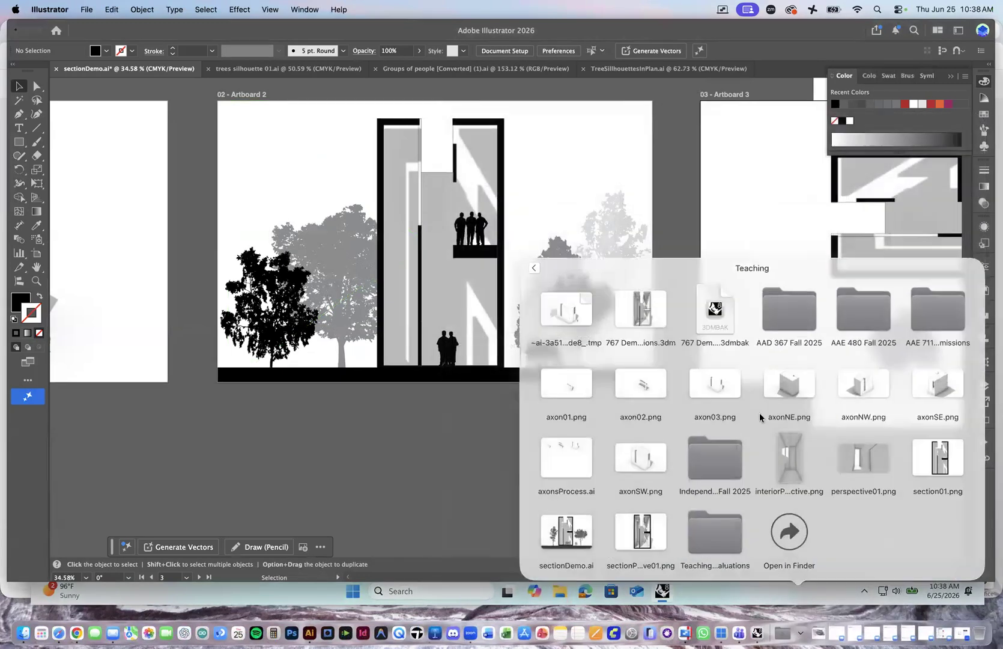
pyautogui.click(788, 523)
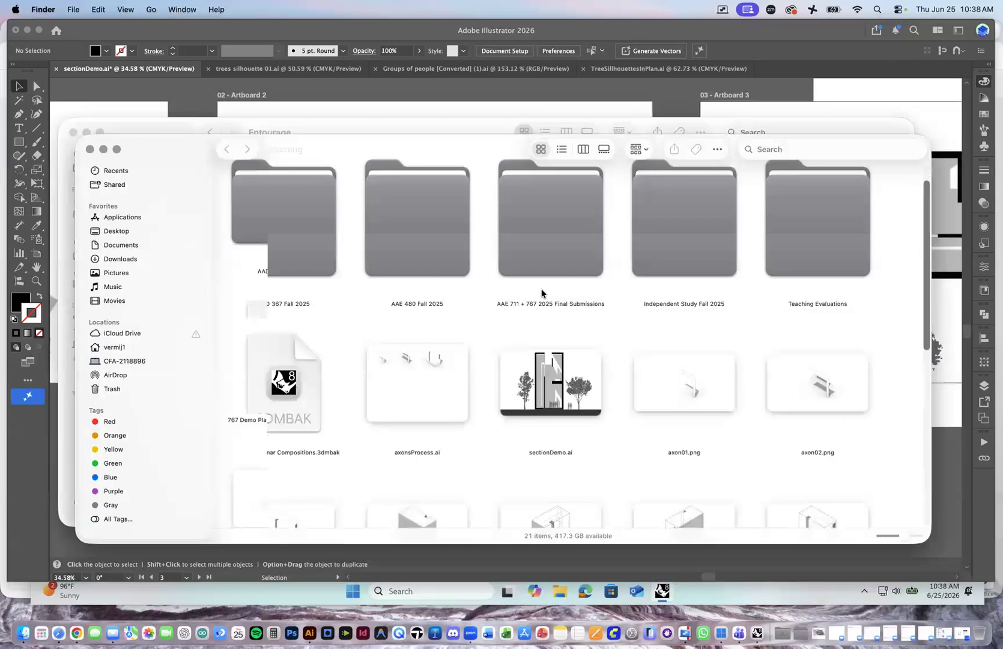
# Preview perspective01.png and interiorPerspective.png in the Teaching folder to compare the interior views, ending on perspective01.png.
pyautogui.scroll(-5, 541, 293)
pyautogui.click(425, 295)
pyautogui.press('space')
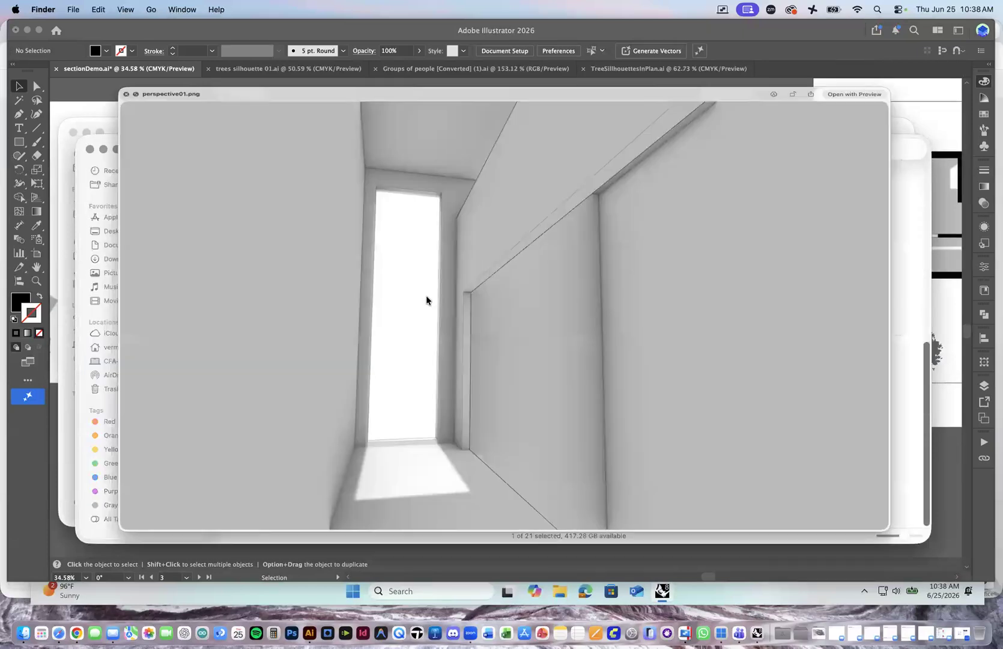
pyautogui.press('Left')
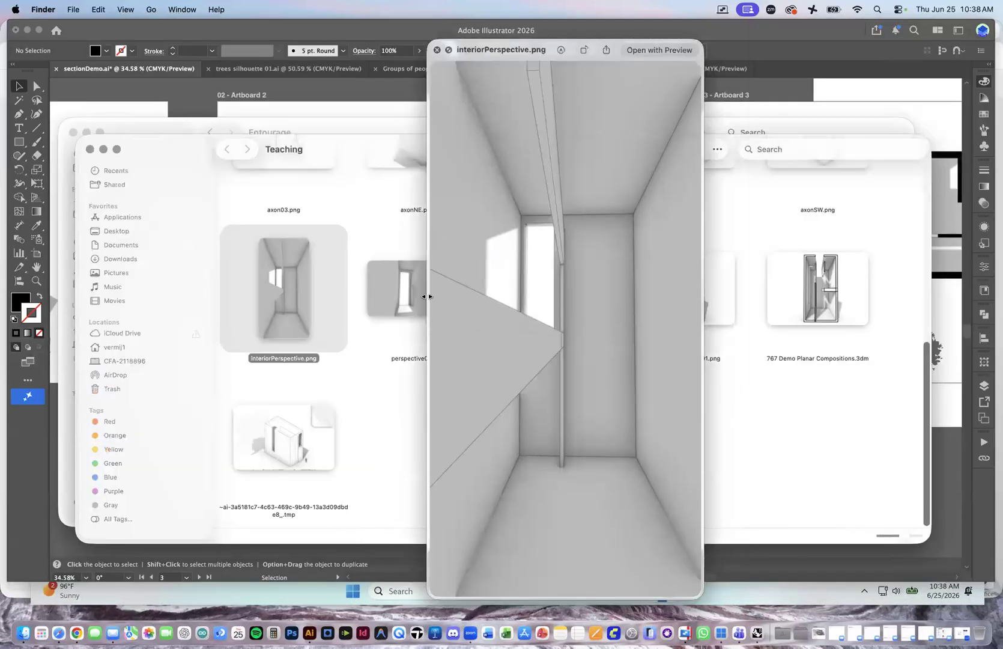
pyautogui.press('space')
pyautogui.press('Up')
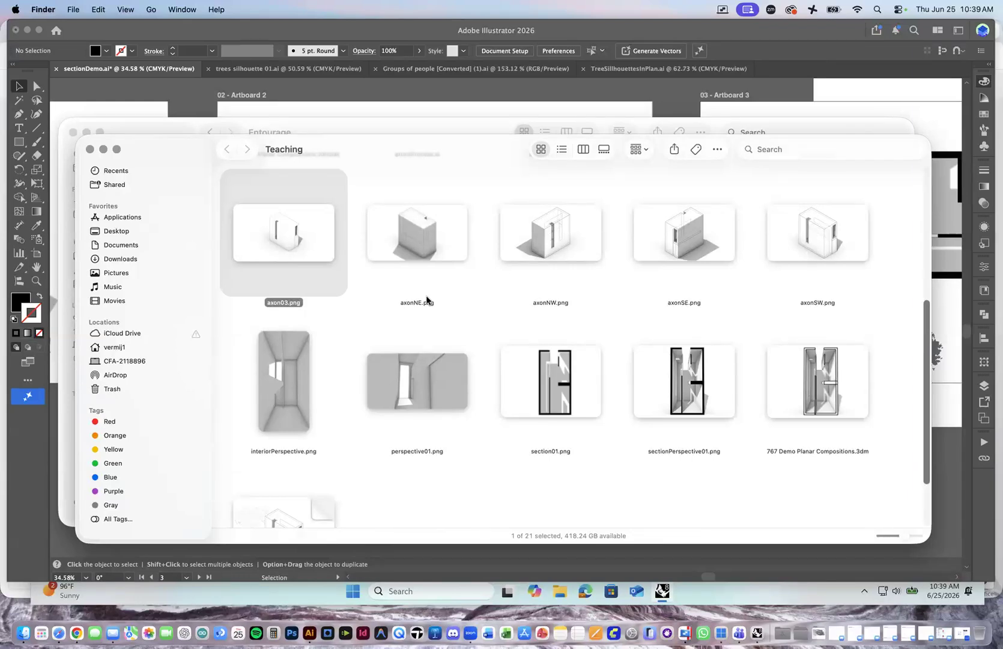
pyautogui.click(263, 371)
pyautogui.press('space')
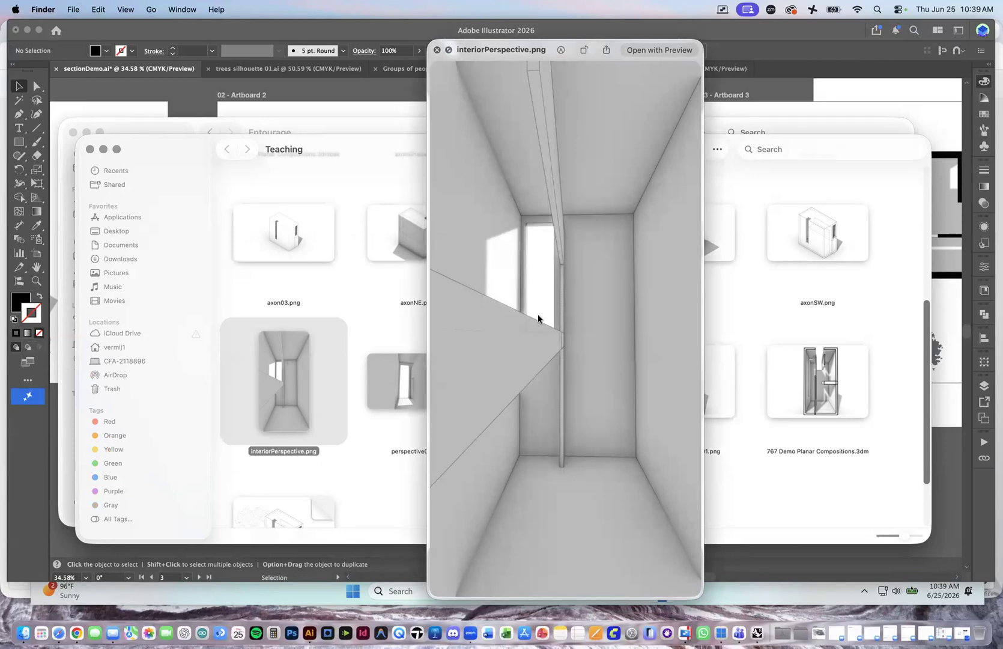
pyautogui.press('space')
pyautogui.click(438, 380)
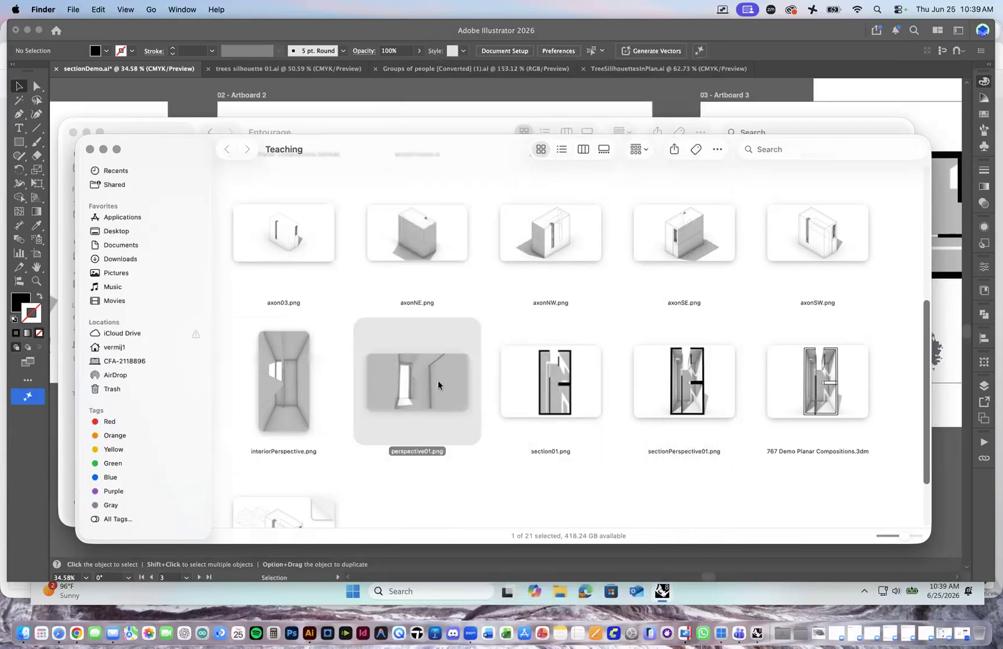
pyautogui.press('space')
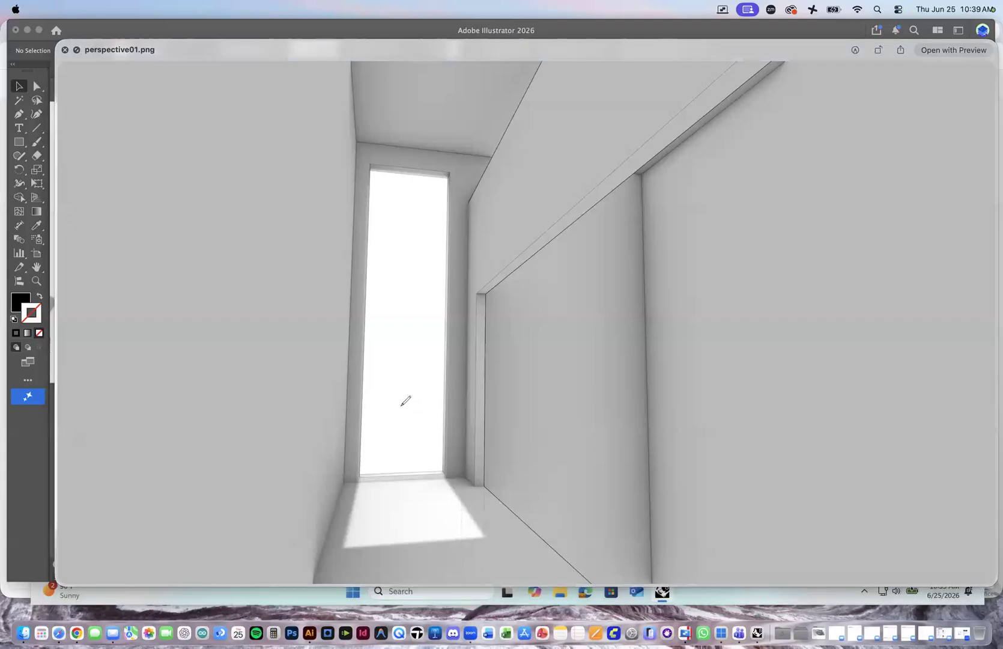
# Sketch a temporary figure with arms in front of the tall window in the perspective01.png preview, then close the preview.
pyautogui.moveTo(400, 416)
pyautogui.mouseDown()
pyautogui.moveTo(393, 459)
pyautogui.moveTo(403, 417)
pyautogui.moveTo(413, 420)
pyautogui.moveTo(417, 460)
pyautogui.moveTo(396, 465)
pyautogui.moveTo(399, 489)
pyautogui.moveTo(411, 463)
pyautogui.moveTo(408, 492)
pyautogui.mouseUp()
pyautogui.click(413, 458)
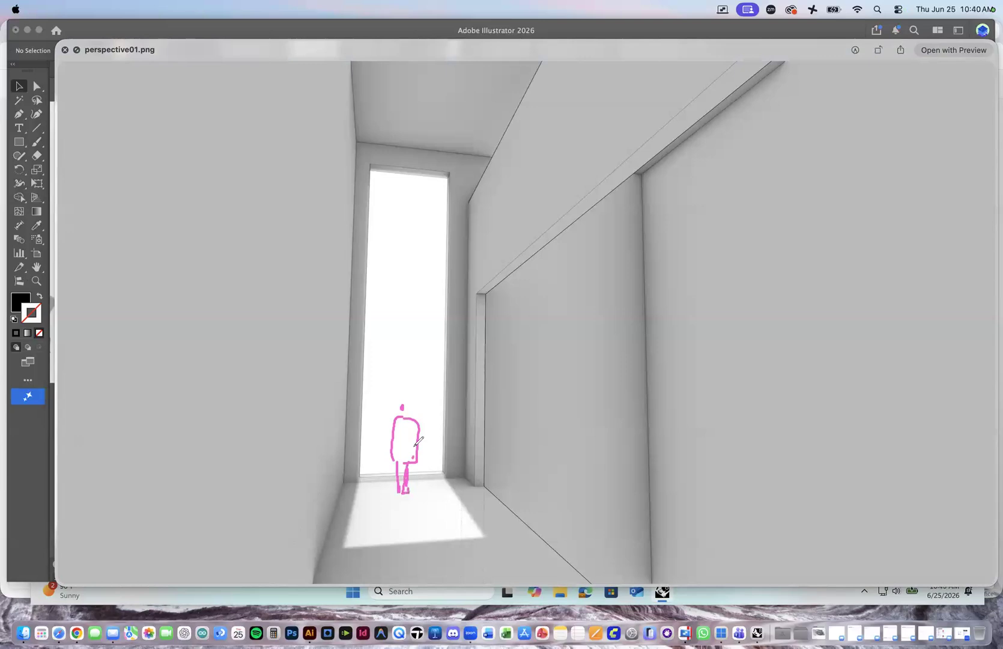
pyautogui.moveTo(403, 406); pyautogui.dragTo(398, 447)
pyautogui.moveTo(406, 405)
pyautogui.mouseDown()
pyautogui.moveTo(461, 331)
pyautogui.moveTo(350, 352)
pyautogui.mouseUp()
pyautogui.moveTo(400, 415)
pyautogui.mouseDown()
pyautogui.moveTo(344, 460)
pyautogui.moveTo(441, 428)
pyautogui.mouseUp()
pyautogui.moveTo(403, 282)
pyautogui.mouseDown()
pyautogui.moveTo(374, 305)
pyautogui.moveTo(411, 322)
pyautogui.moveTo(402, 372)
pyautogui.mouseUp()
pyautogui.moveTo(405, 283)
pyautogui.mouseDown()
pyautogui.moveTo(425, 357)
pyautogui.moveTo(407, 351)
pyautogui.moveTo(404, 388)
pyautogui.mouseUp()
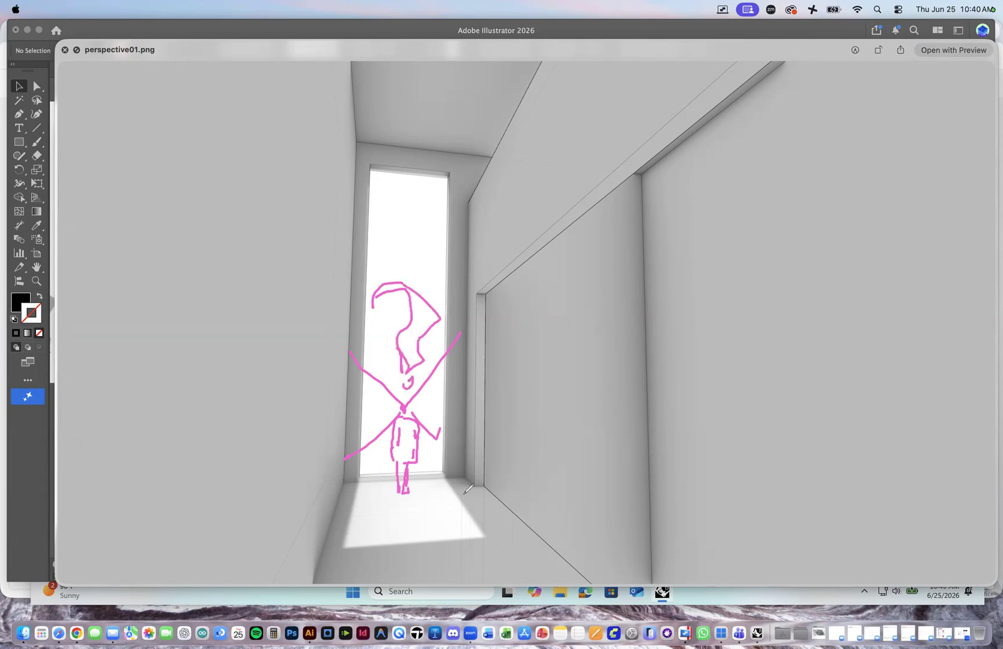
pyautogui.moveTo(400, 498)
pyautogui.mouseDown()
pyautogui.moveTo(401, 547)
pyautogui.moveTo(436, 540)
pyautogui.mouseUp()
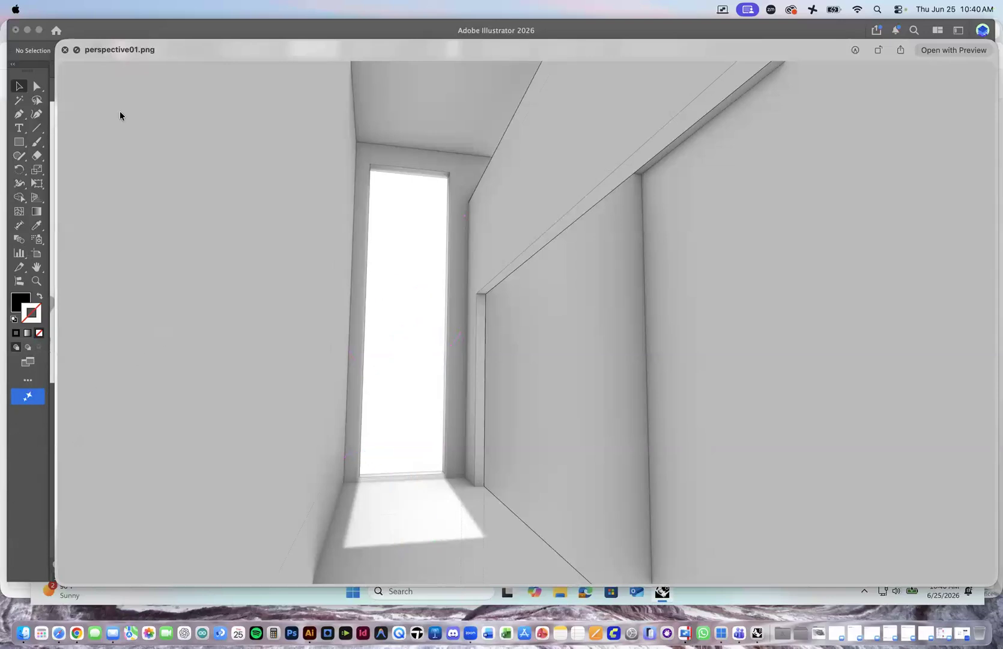
pyautogui.click(166, 56)
pyautogui.press('space')
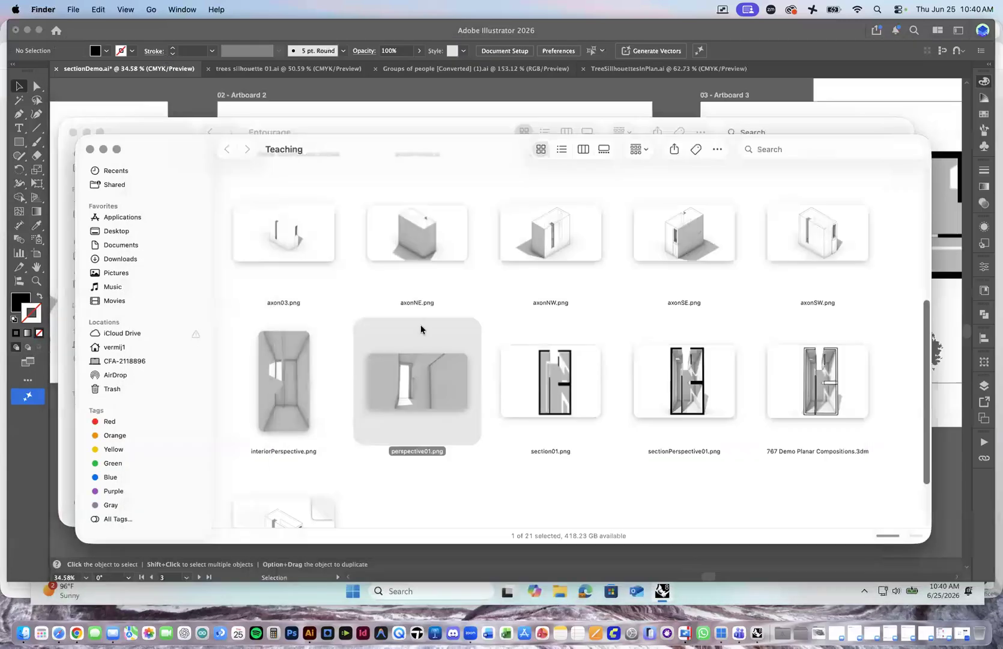
pyautogui.click(577, 477)
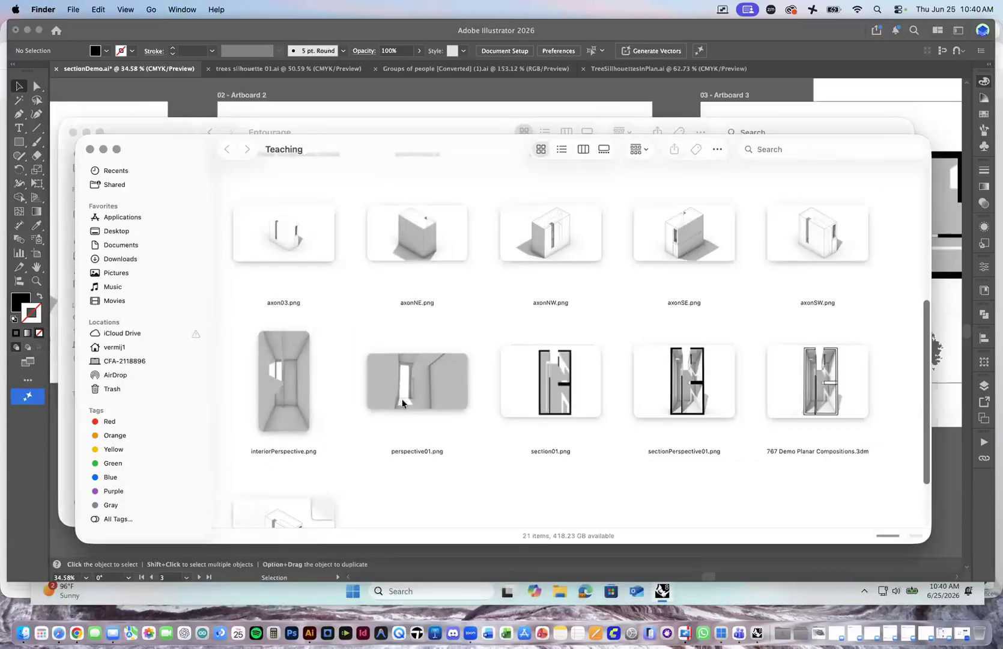